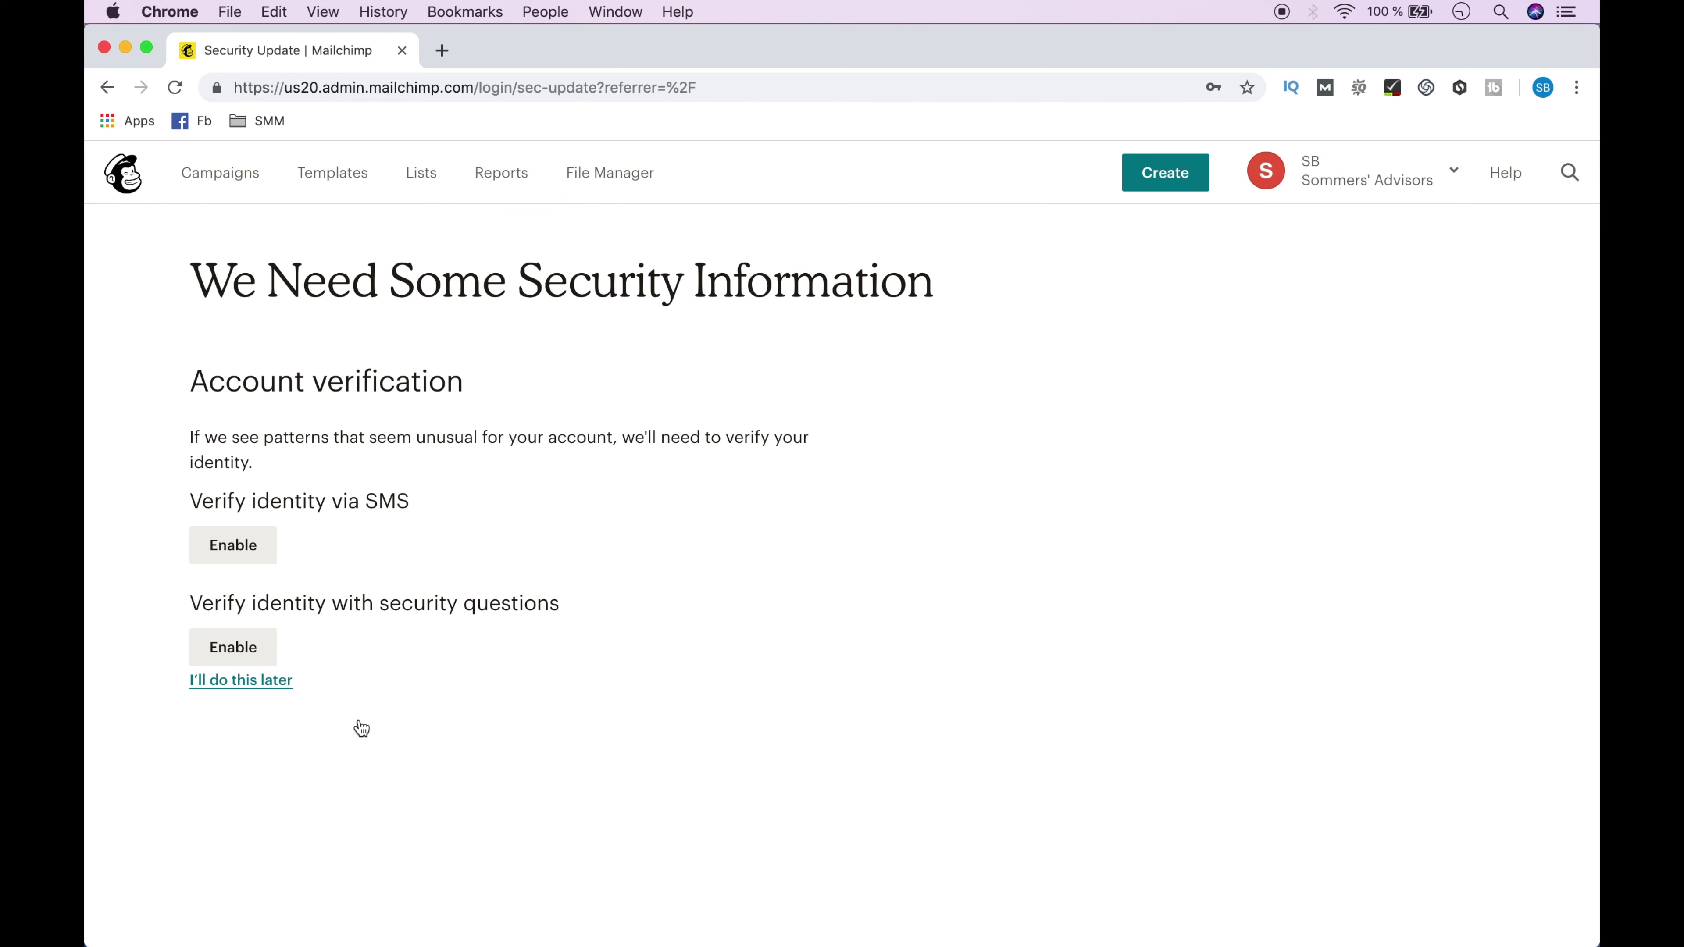
# Skip the security information setup for later and go to the Lists page.
pyautogui.click(242, 681)
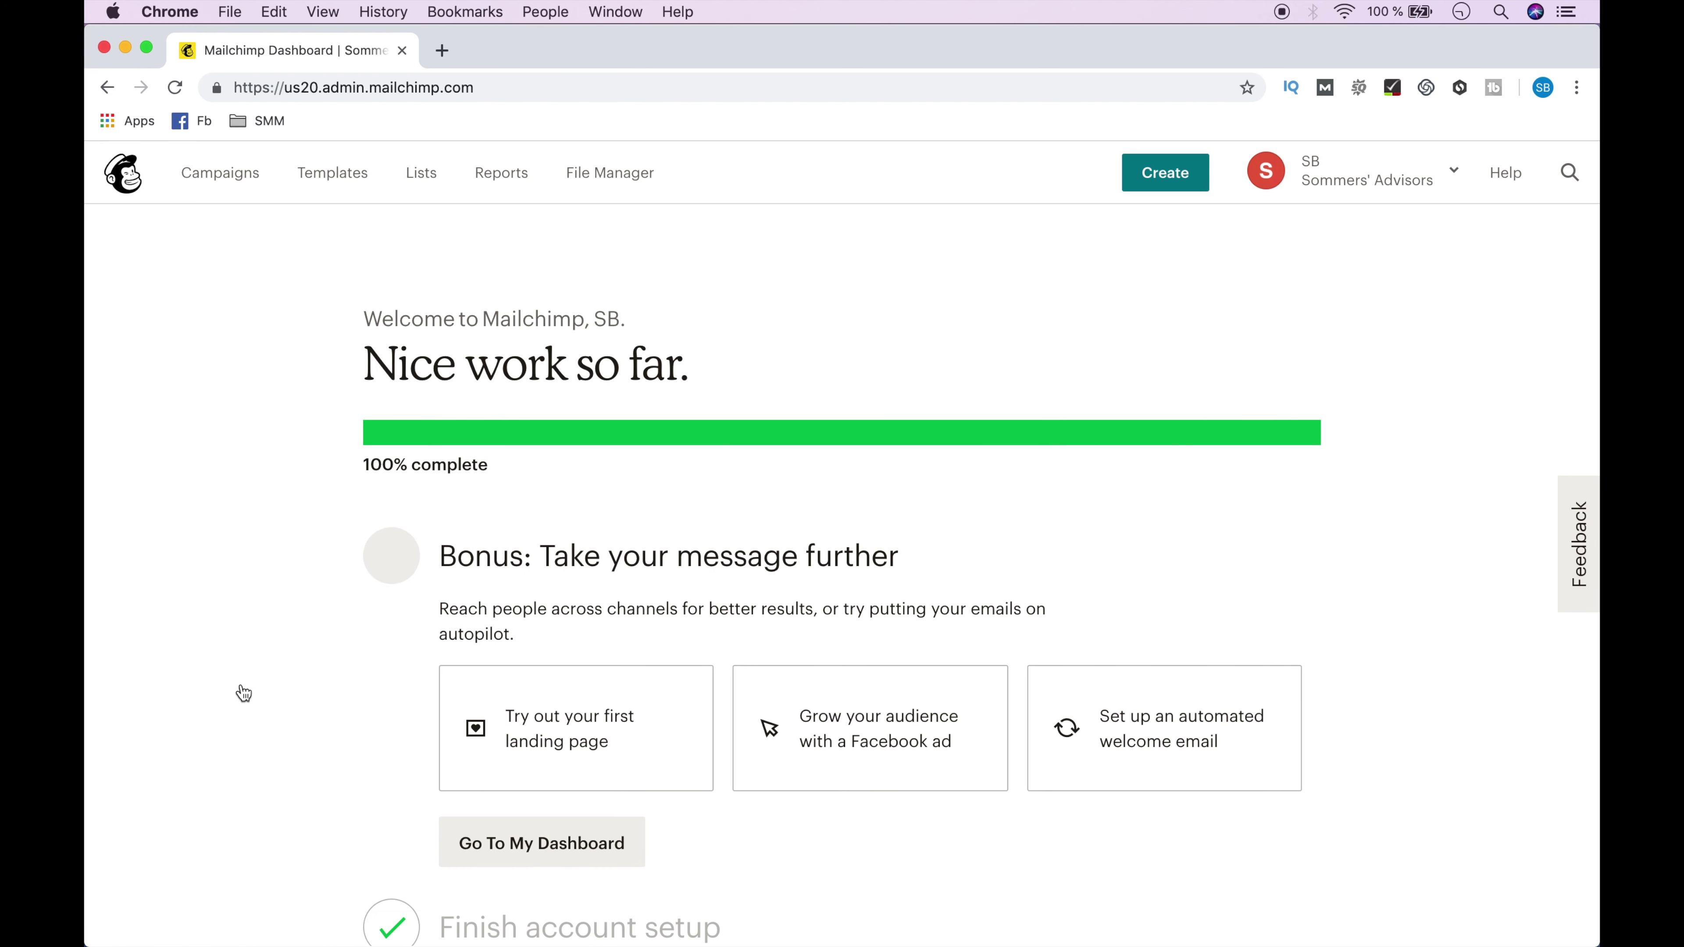
pyautogui.click(433, 178)
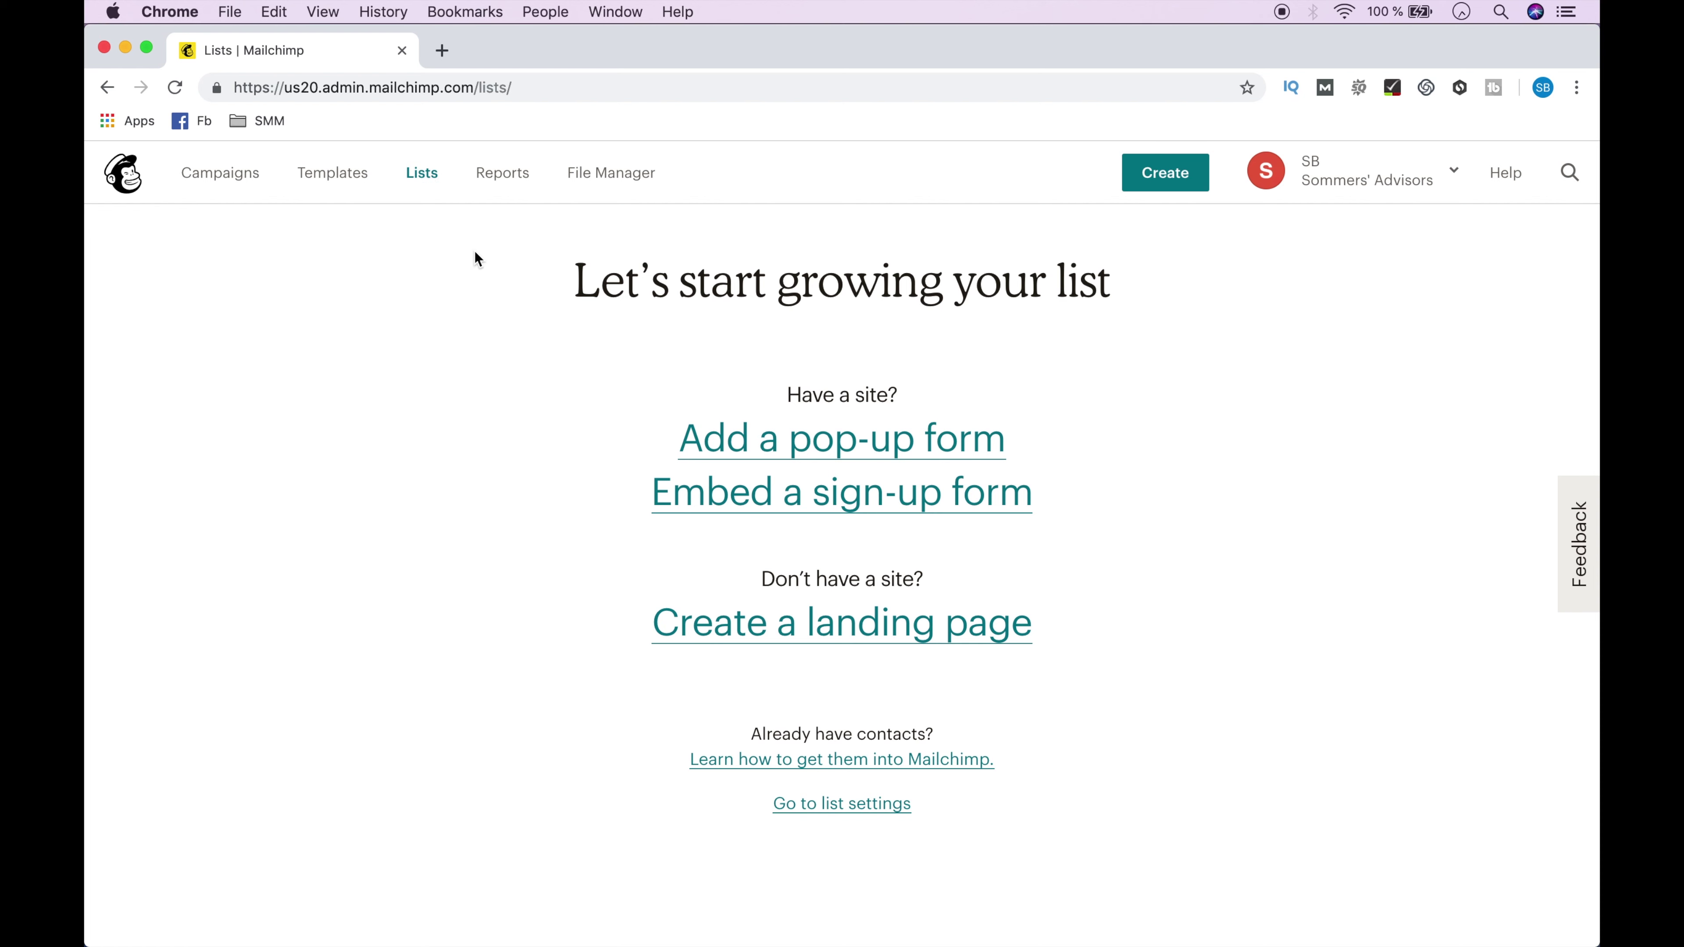
# Open the Sommers' Advisors list settings for list name and campaign defaults.
pyautogui.click(837, 804)
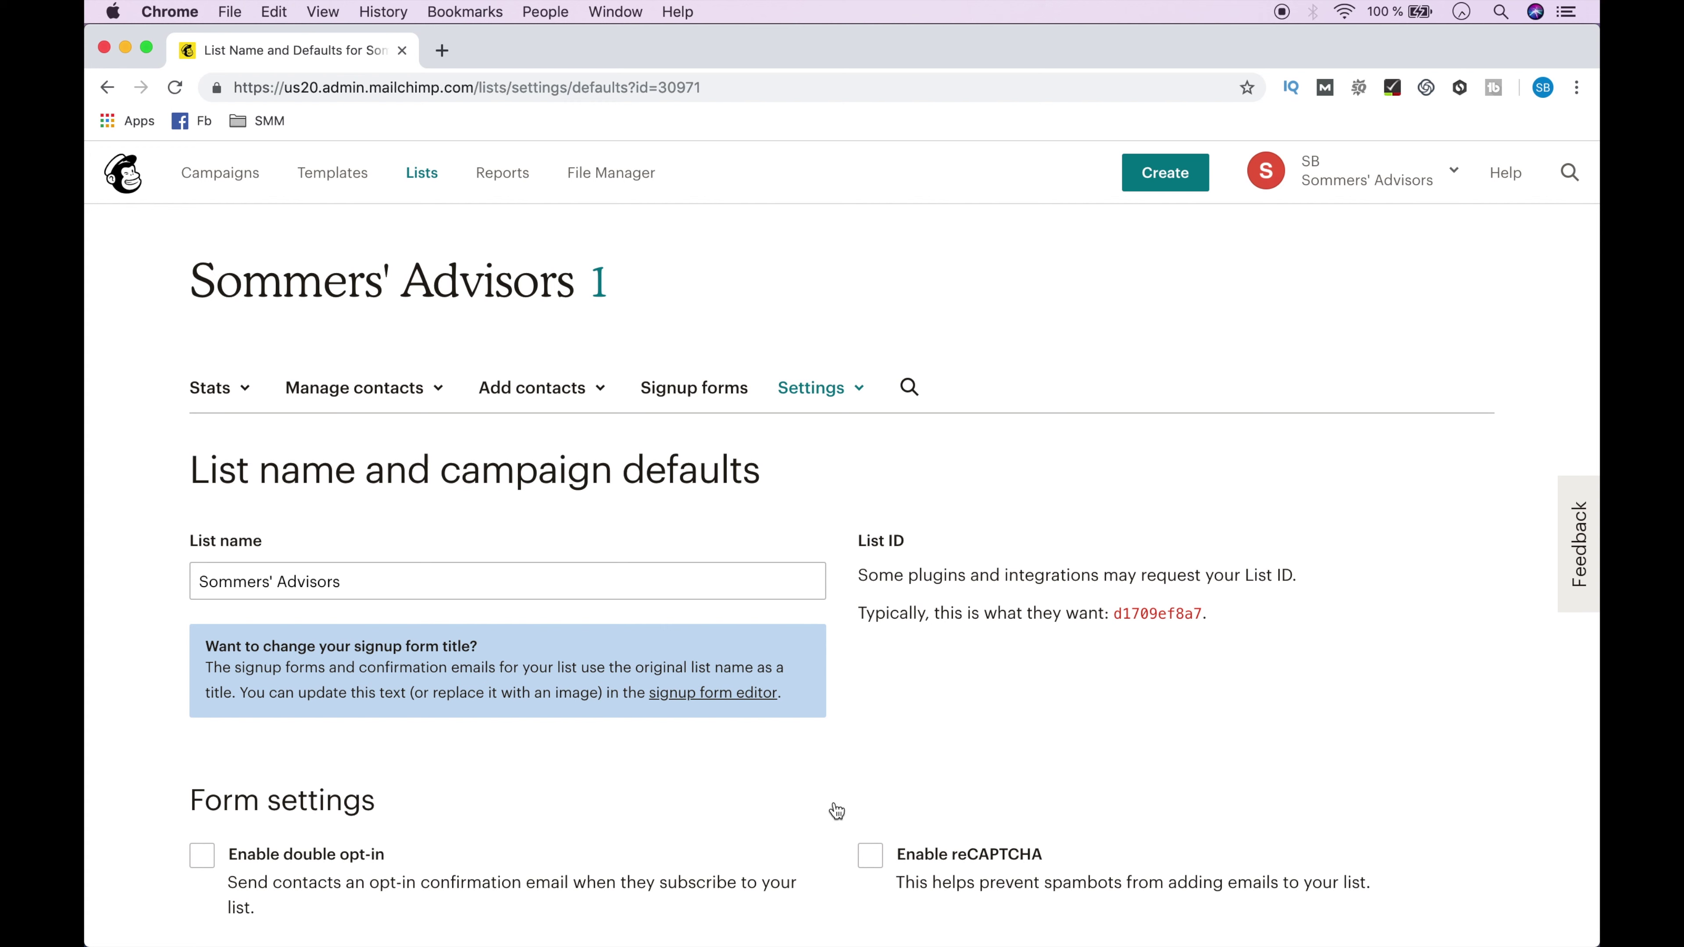
# Enable double opt-in and GDPR fields in the list's form settings.
pyautogui.scroll(-5, 837, 810)
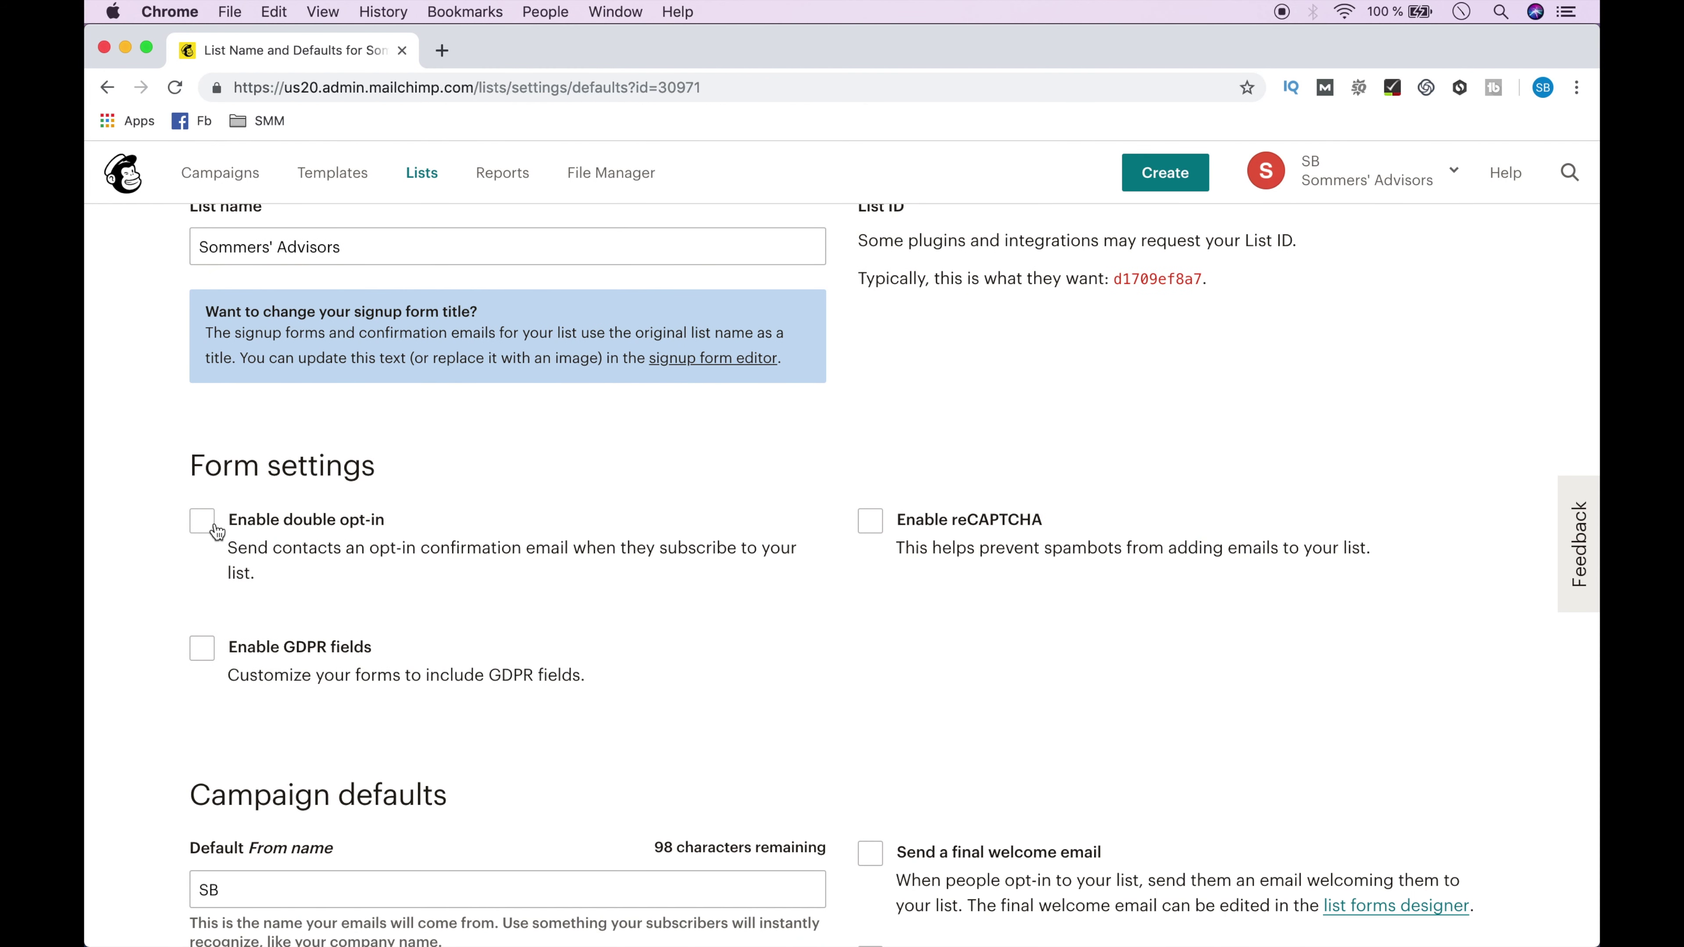
pyautogui.click(203, 521)
pyautogui.click(203, 665)
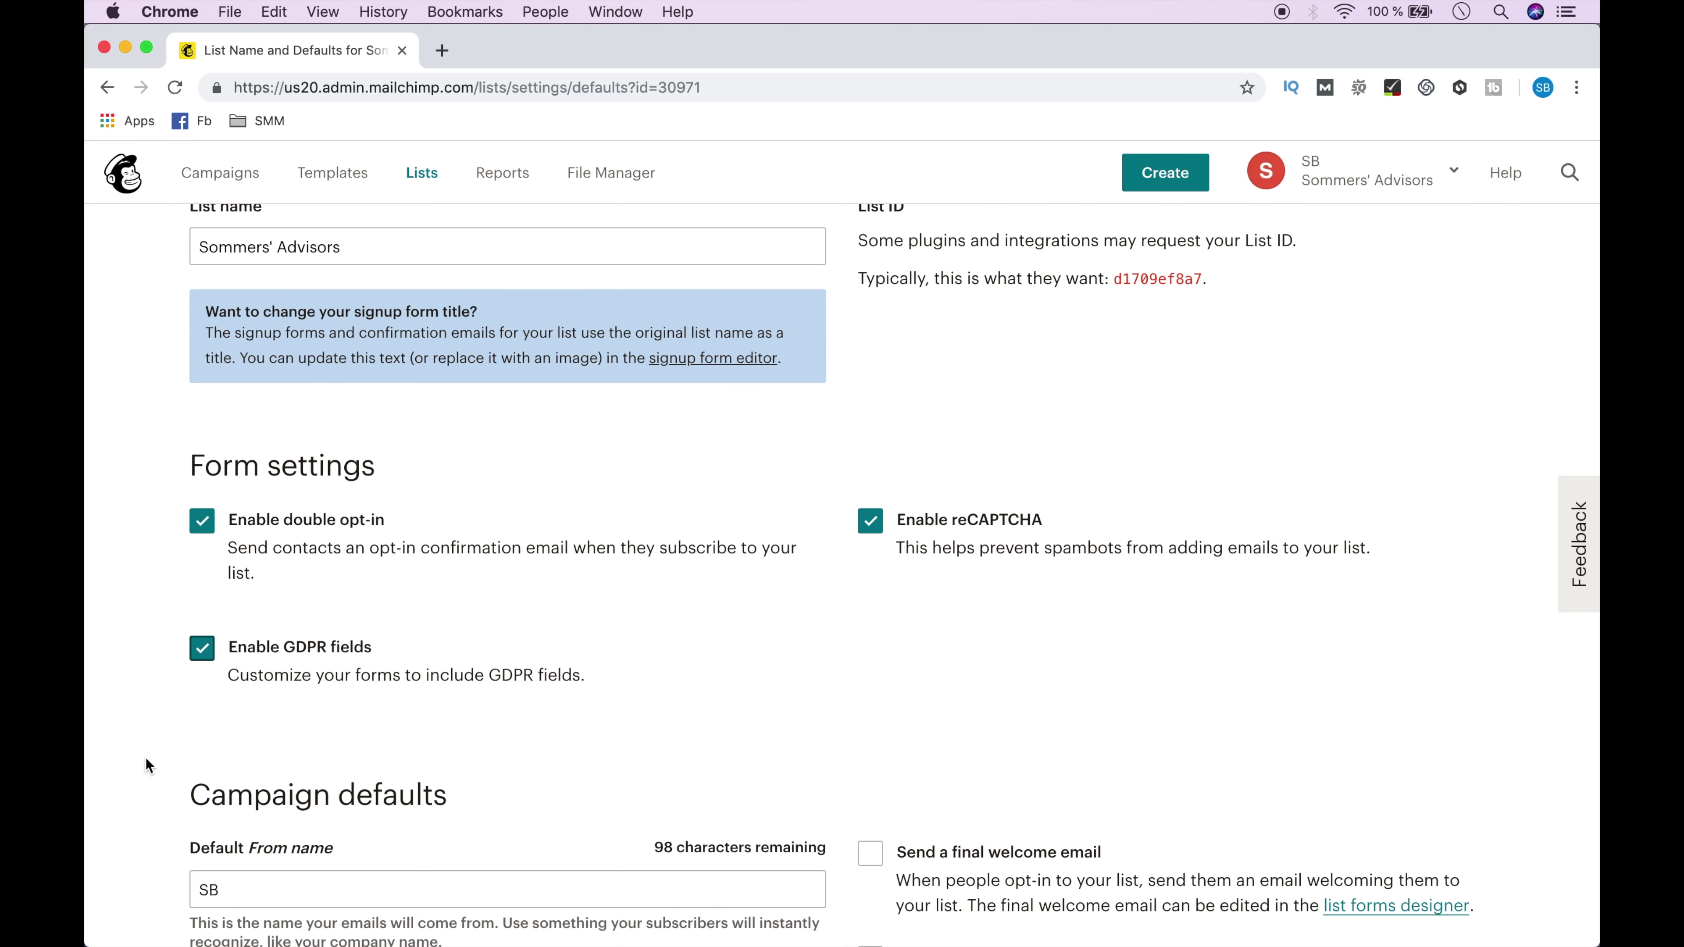
pyautogui.scroll(-6, 146, 763)
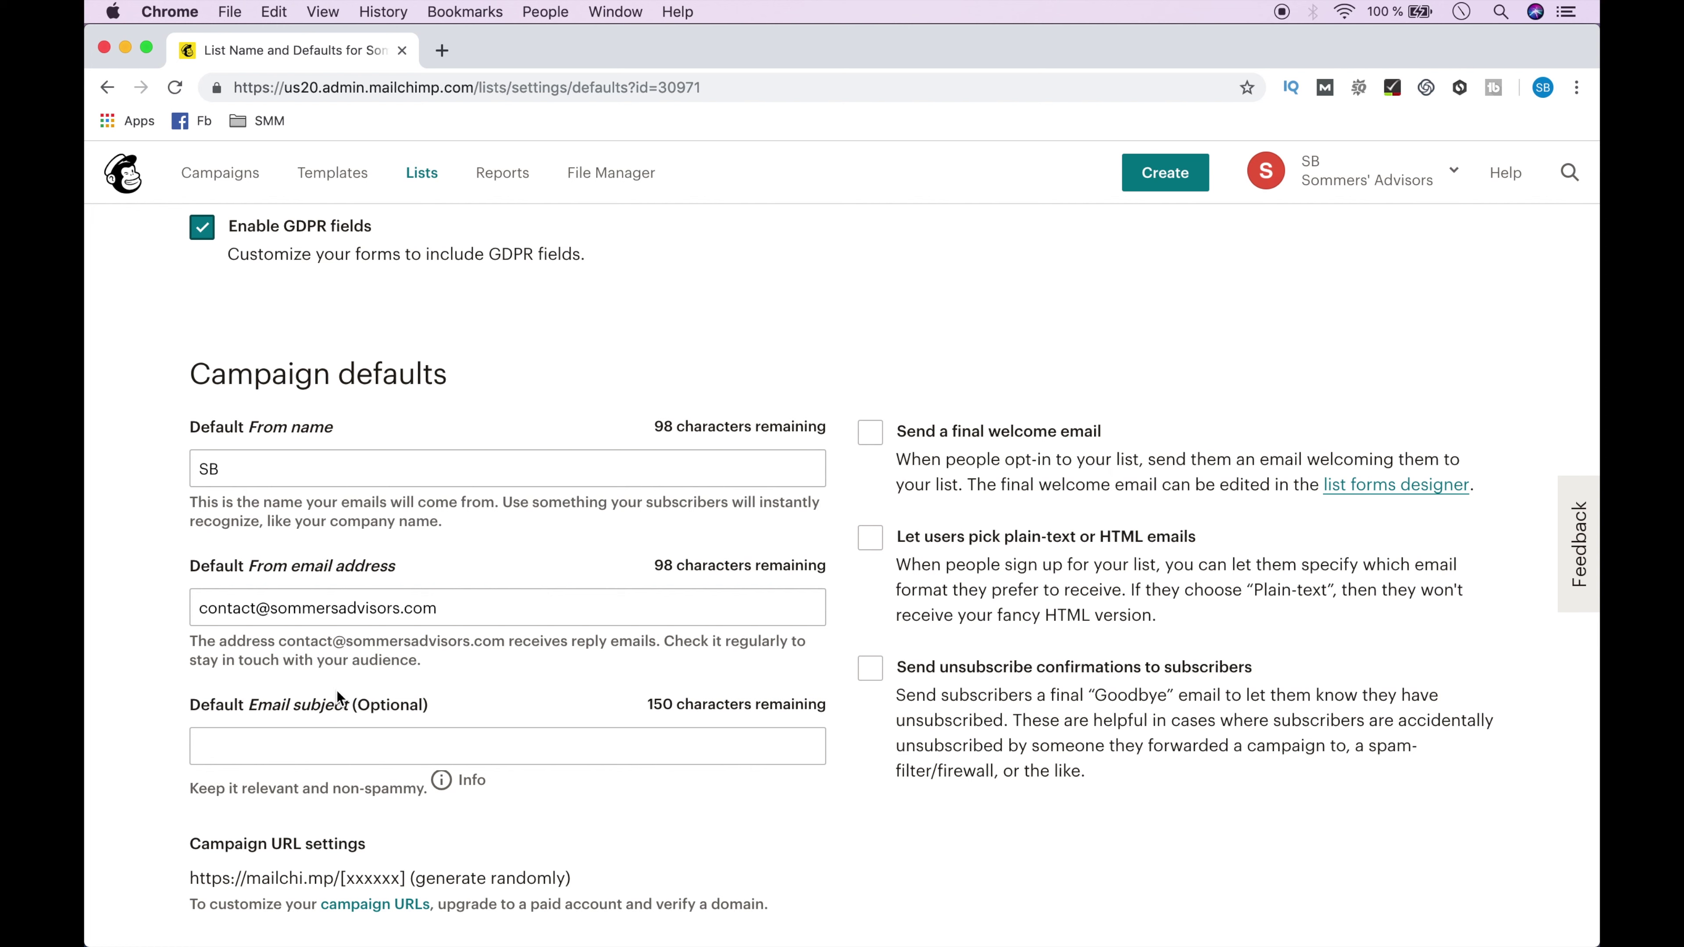
# Turn on the final welcome email and unsubscribe confirmations, then save the list defaults.
pyautogui.click(870, 439)
pyautogui.click(869, 671)
pyautogui.scroll(-8, 870, 671)
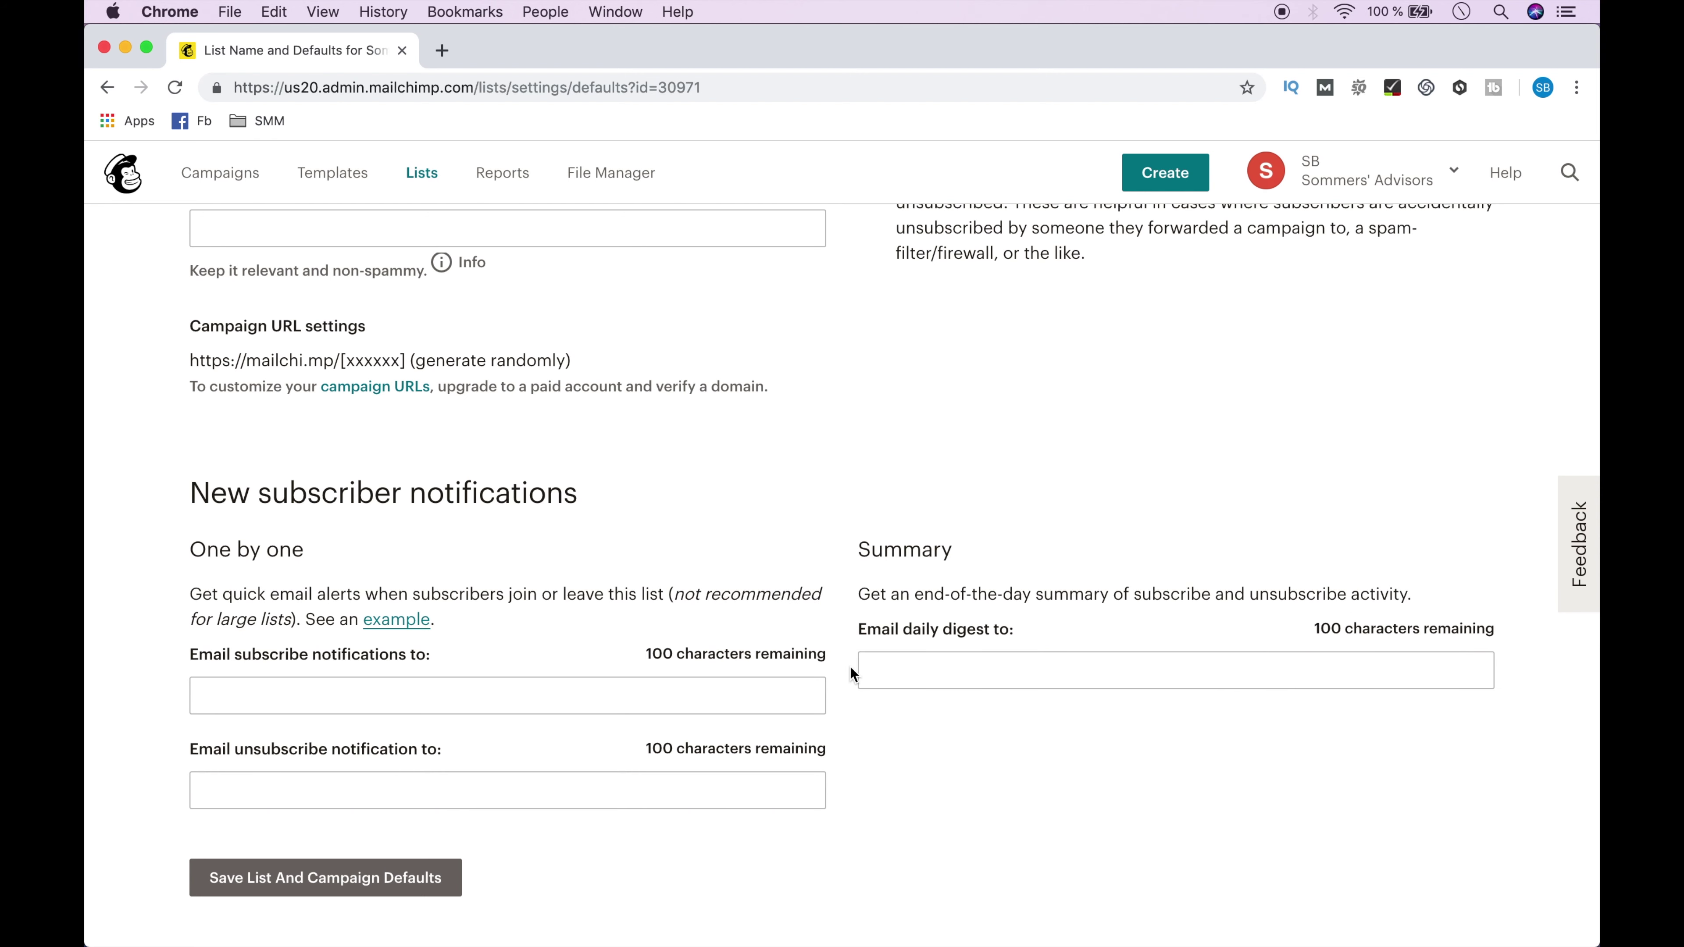
pyautogui.click(314, 877)
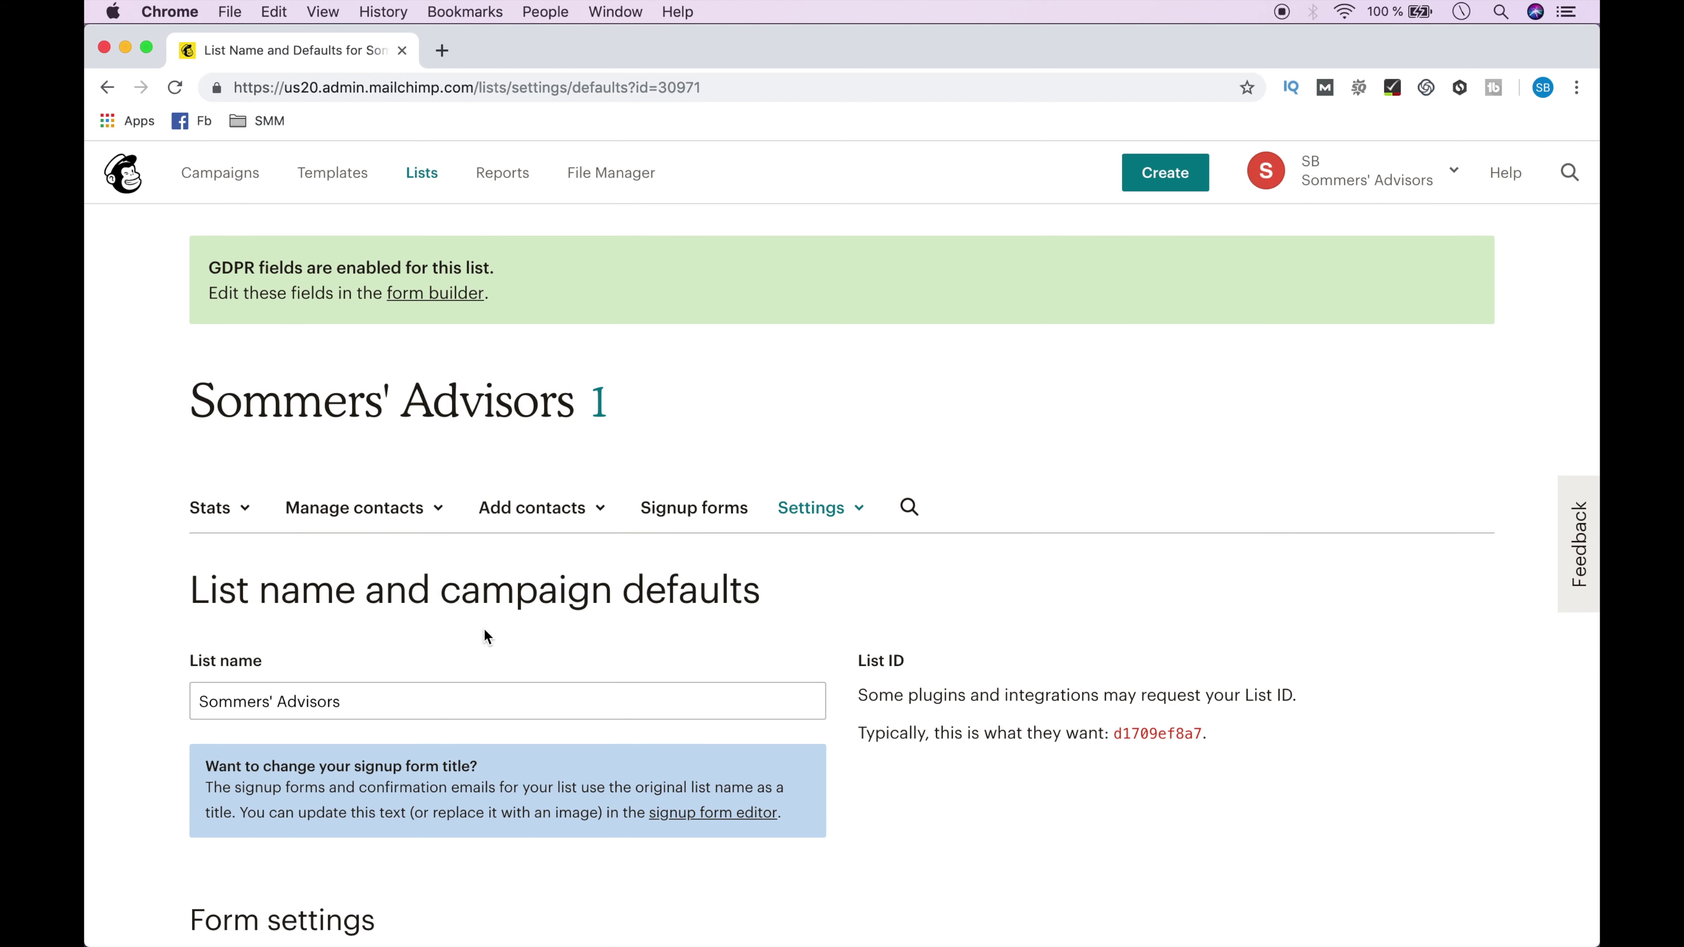
# Add the first test subscriber with email permission confirmed.
pyautogui.click(550, 524)
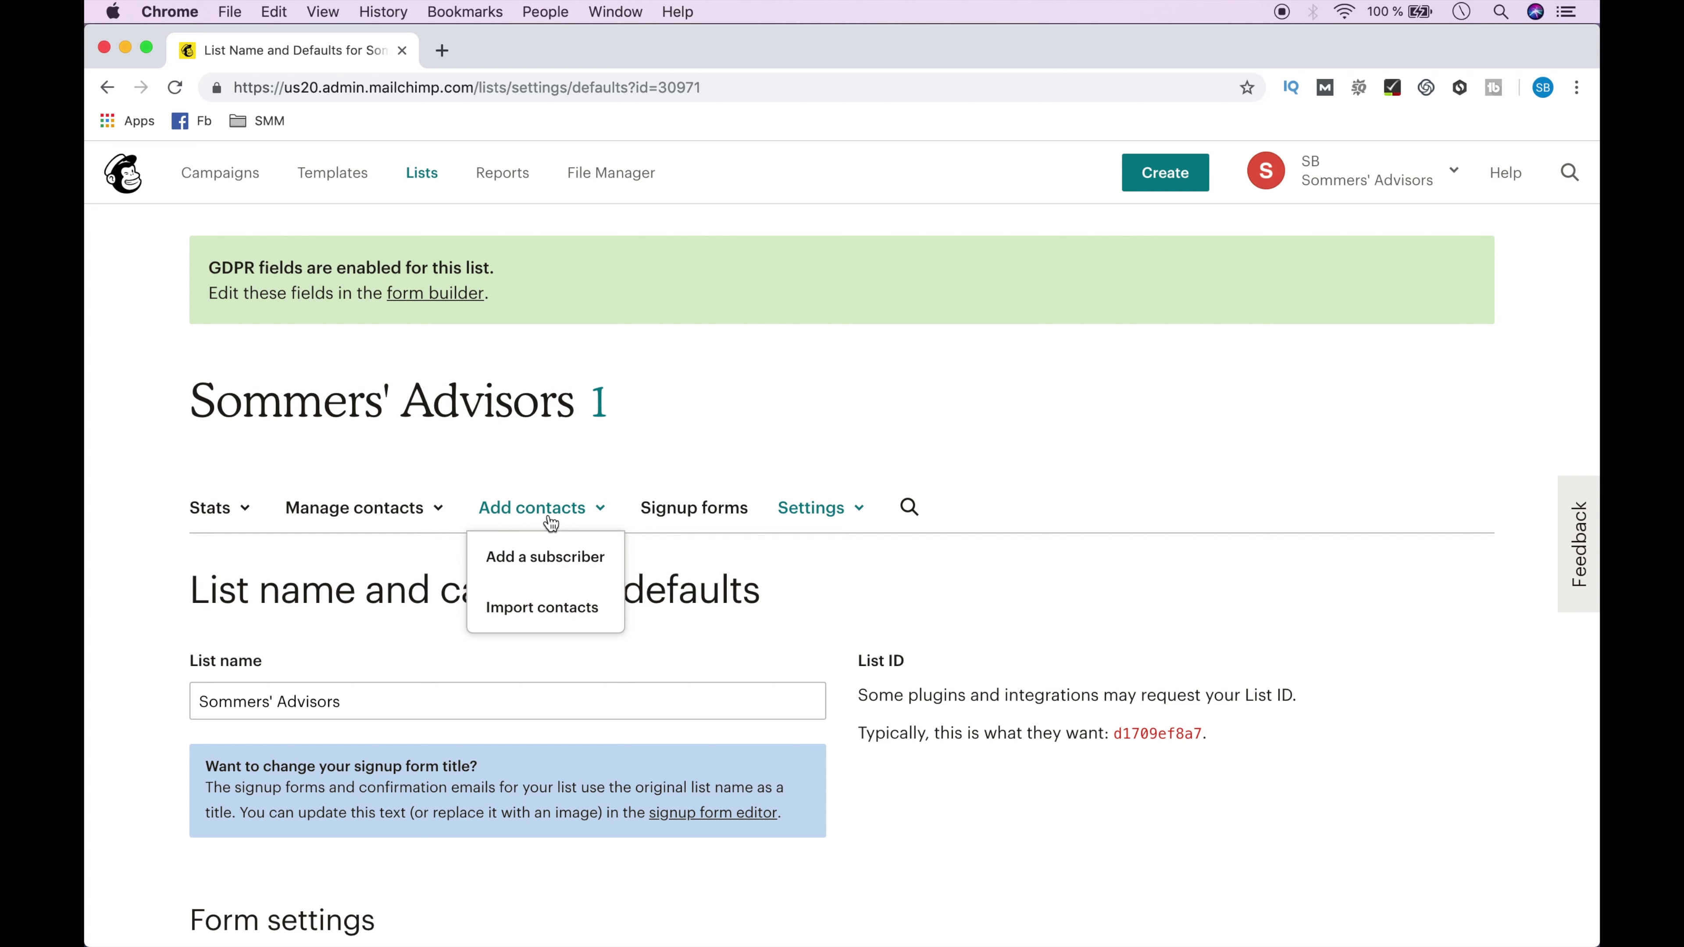
pyautogui.click(549, 559)
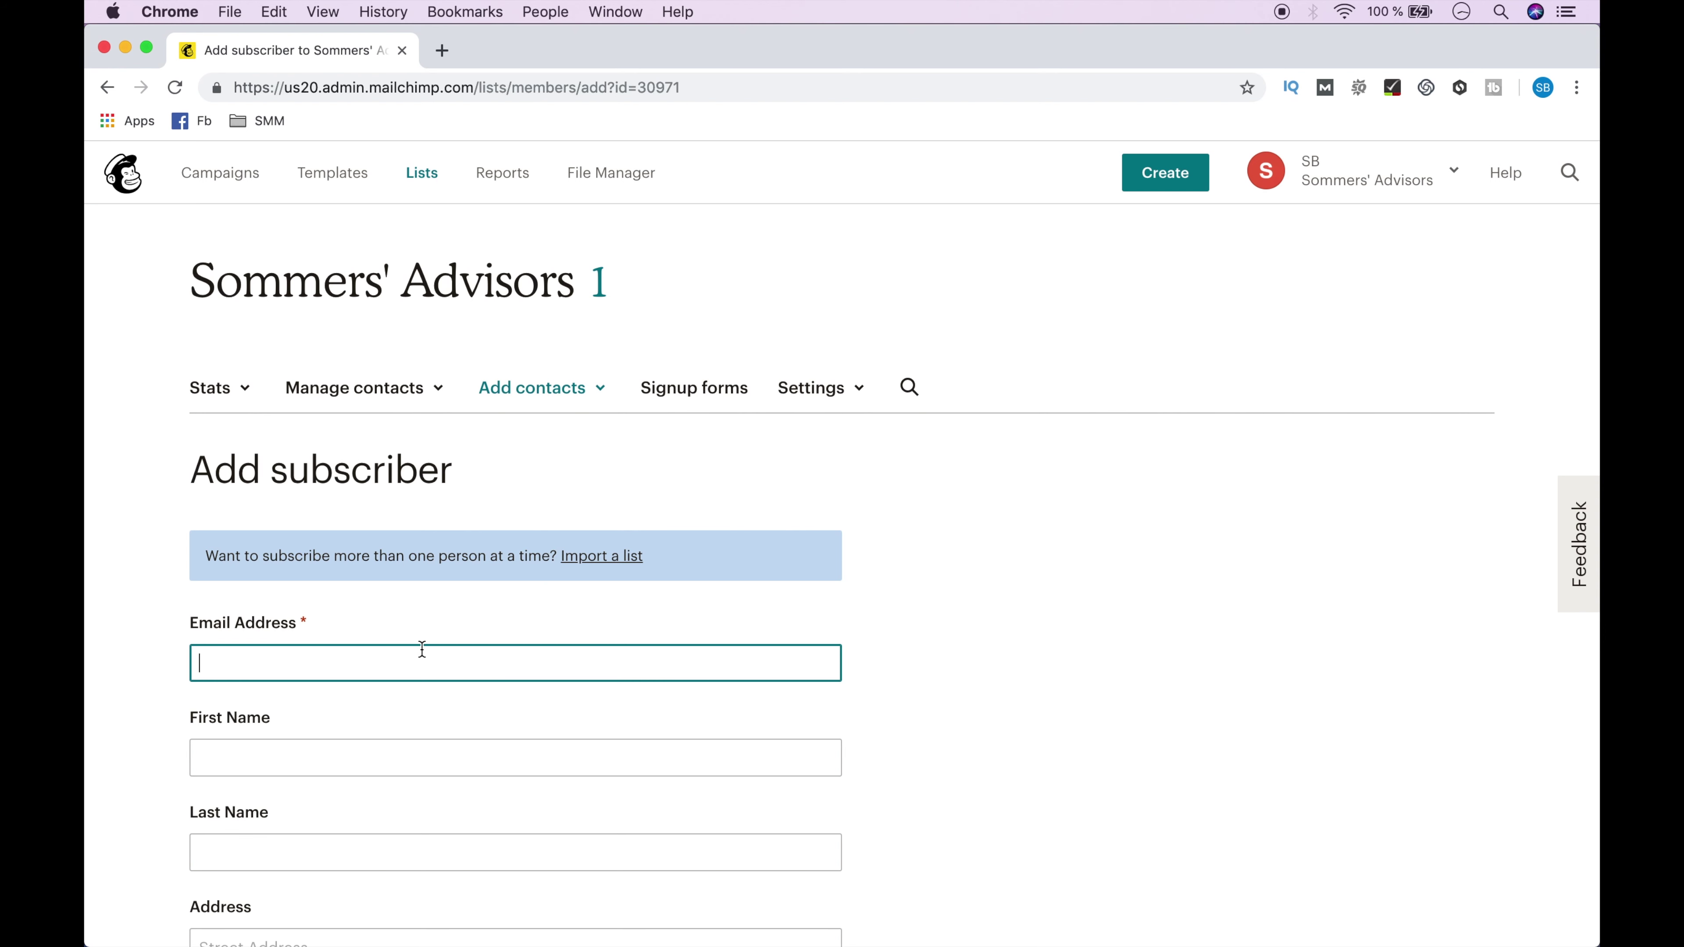
pyautogui.press('super+v')
pyautogui.scroll(-15, 422, 650)
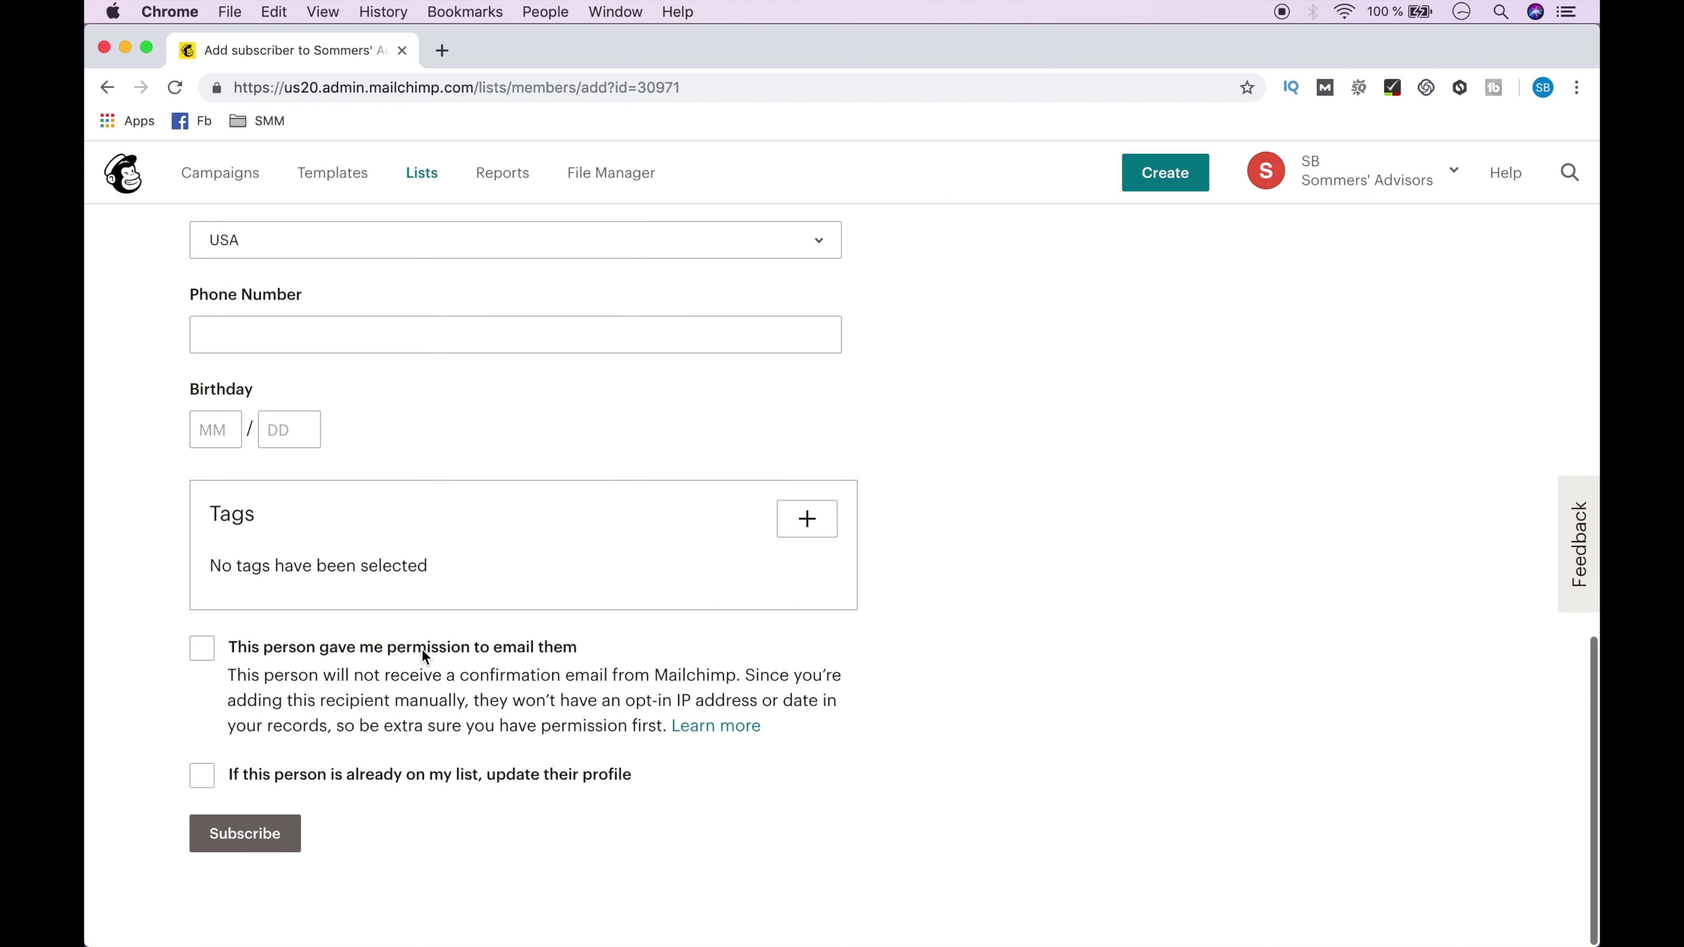
pyautogui.click(201, 651)
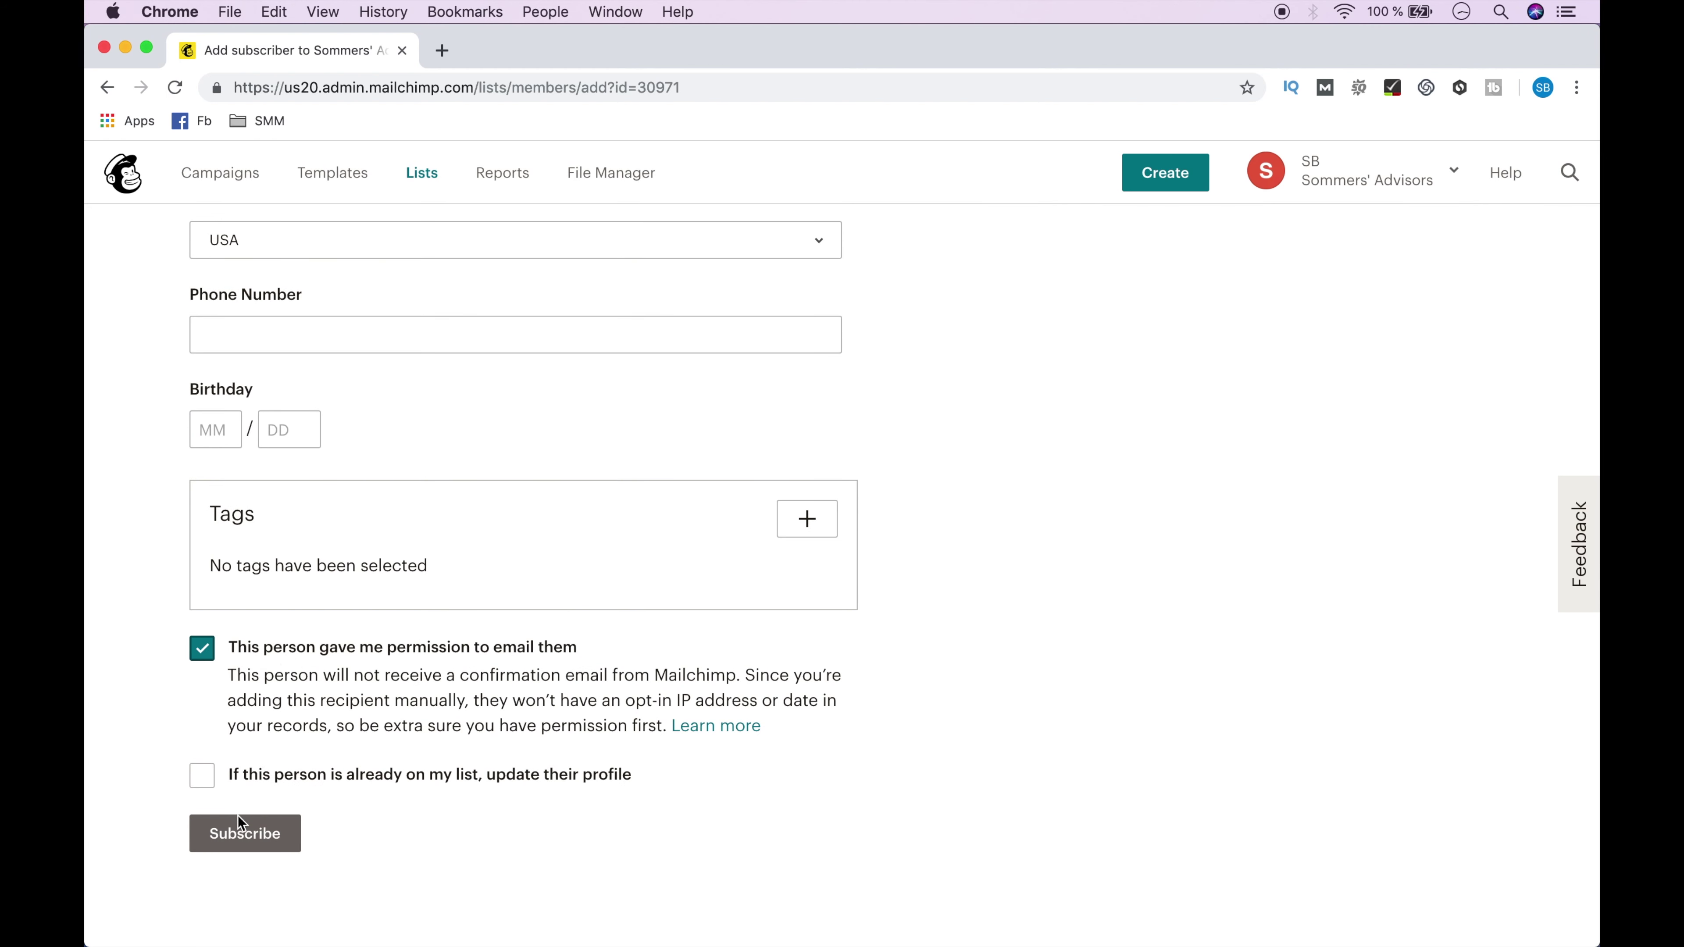
pyautogui.click(242, 835)
# Add two more test subscribers with email permission, bringing the list to four contacts.
pyautogui.click(233, 760)
pyautogui.press('super+v')
pyautogui.click(227, 759)
pyautogui.write('2')
pyautogui.scroll(-15, 229, 756)
pyautogui.click(201, 648)
pyautogui.click(245, 846)
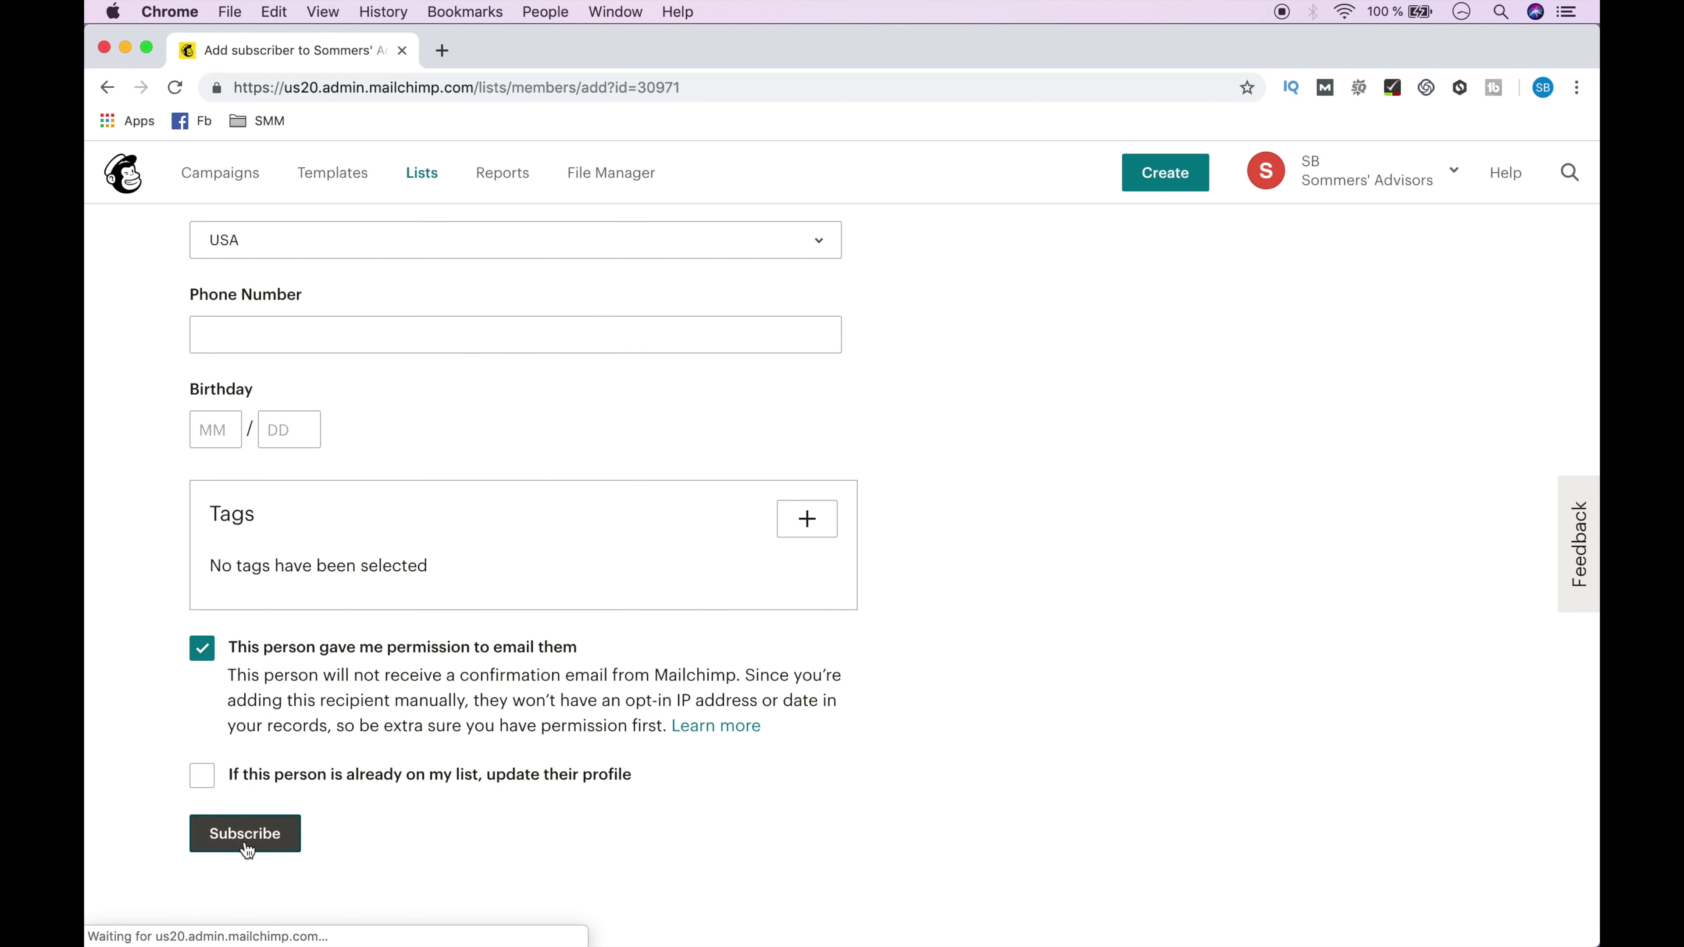
pyautogui.press('super+v')
pyautogui.scroll(-15, 229, 756)
pyautogui.click(202, 648)
pyautogui.click(245, 846)
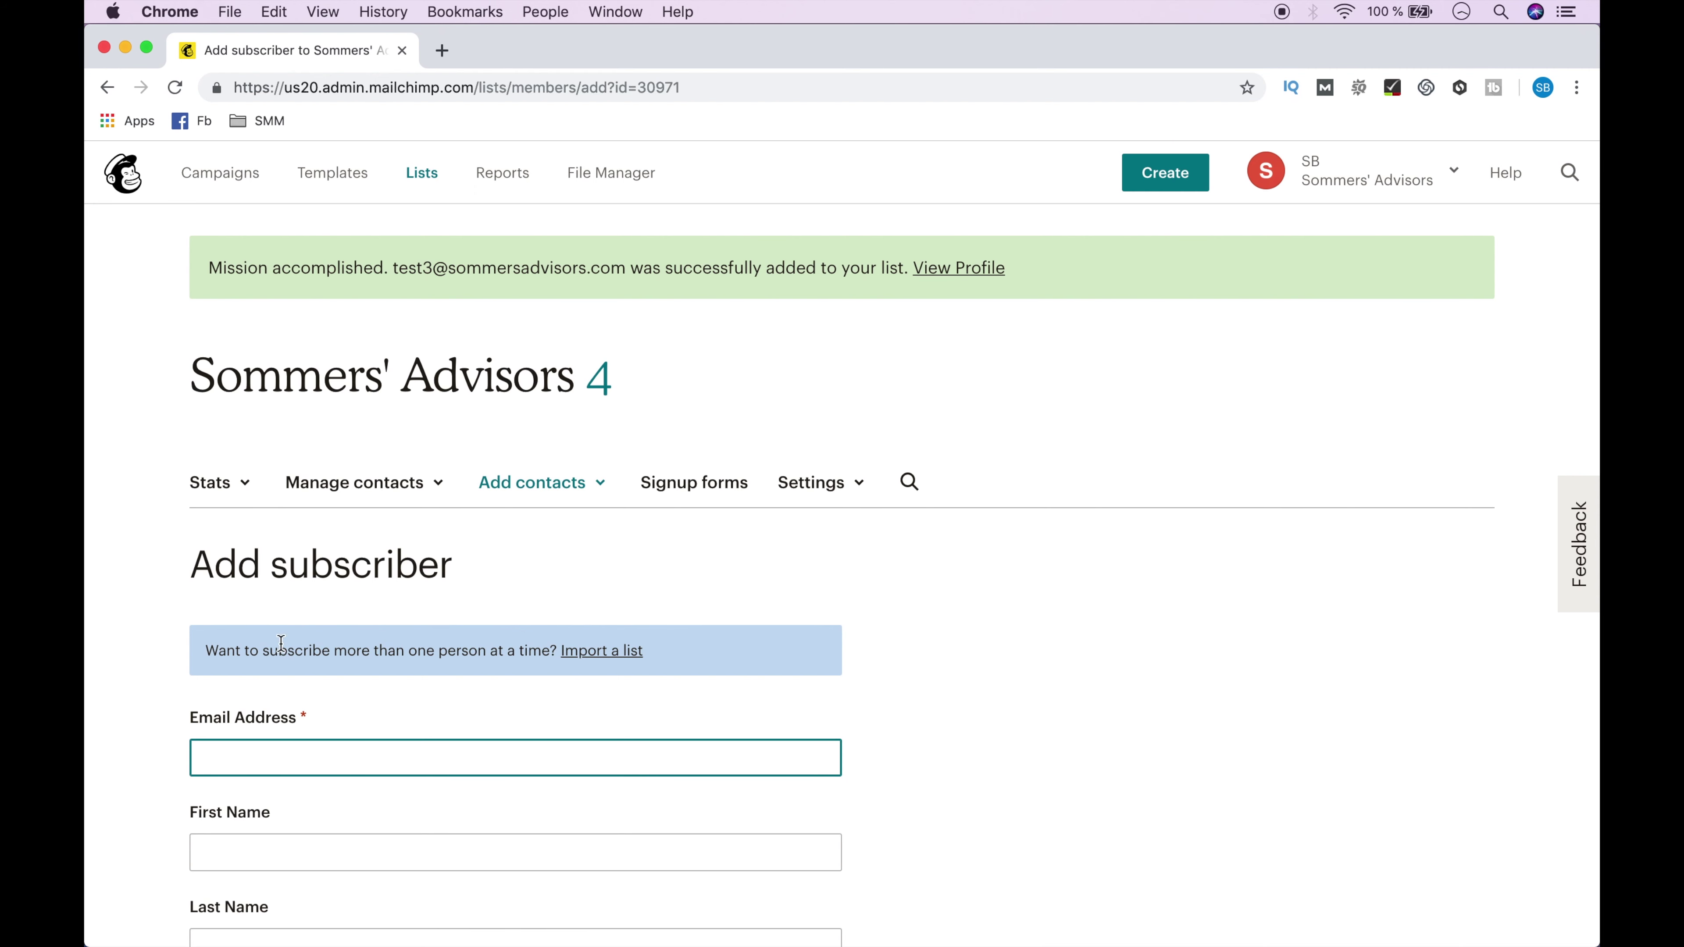
pyautogui.click(346, 498)
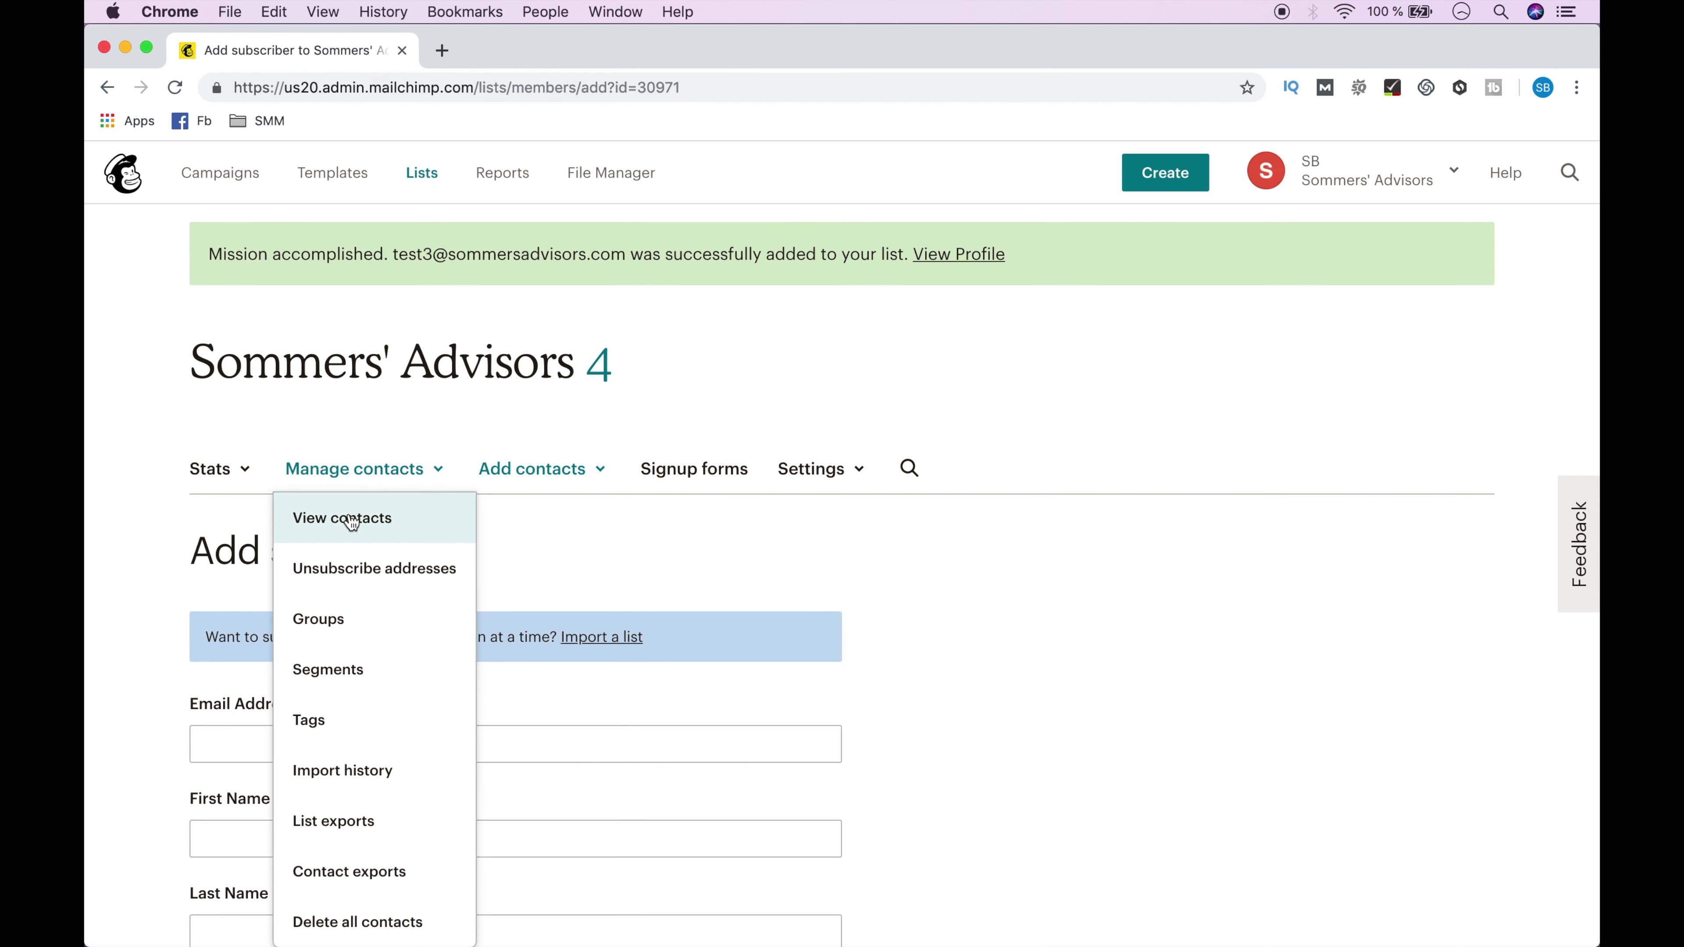
# View the list's contacts, showing all four subscribed test entries.
pyautogui.click(350, 520)
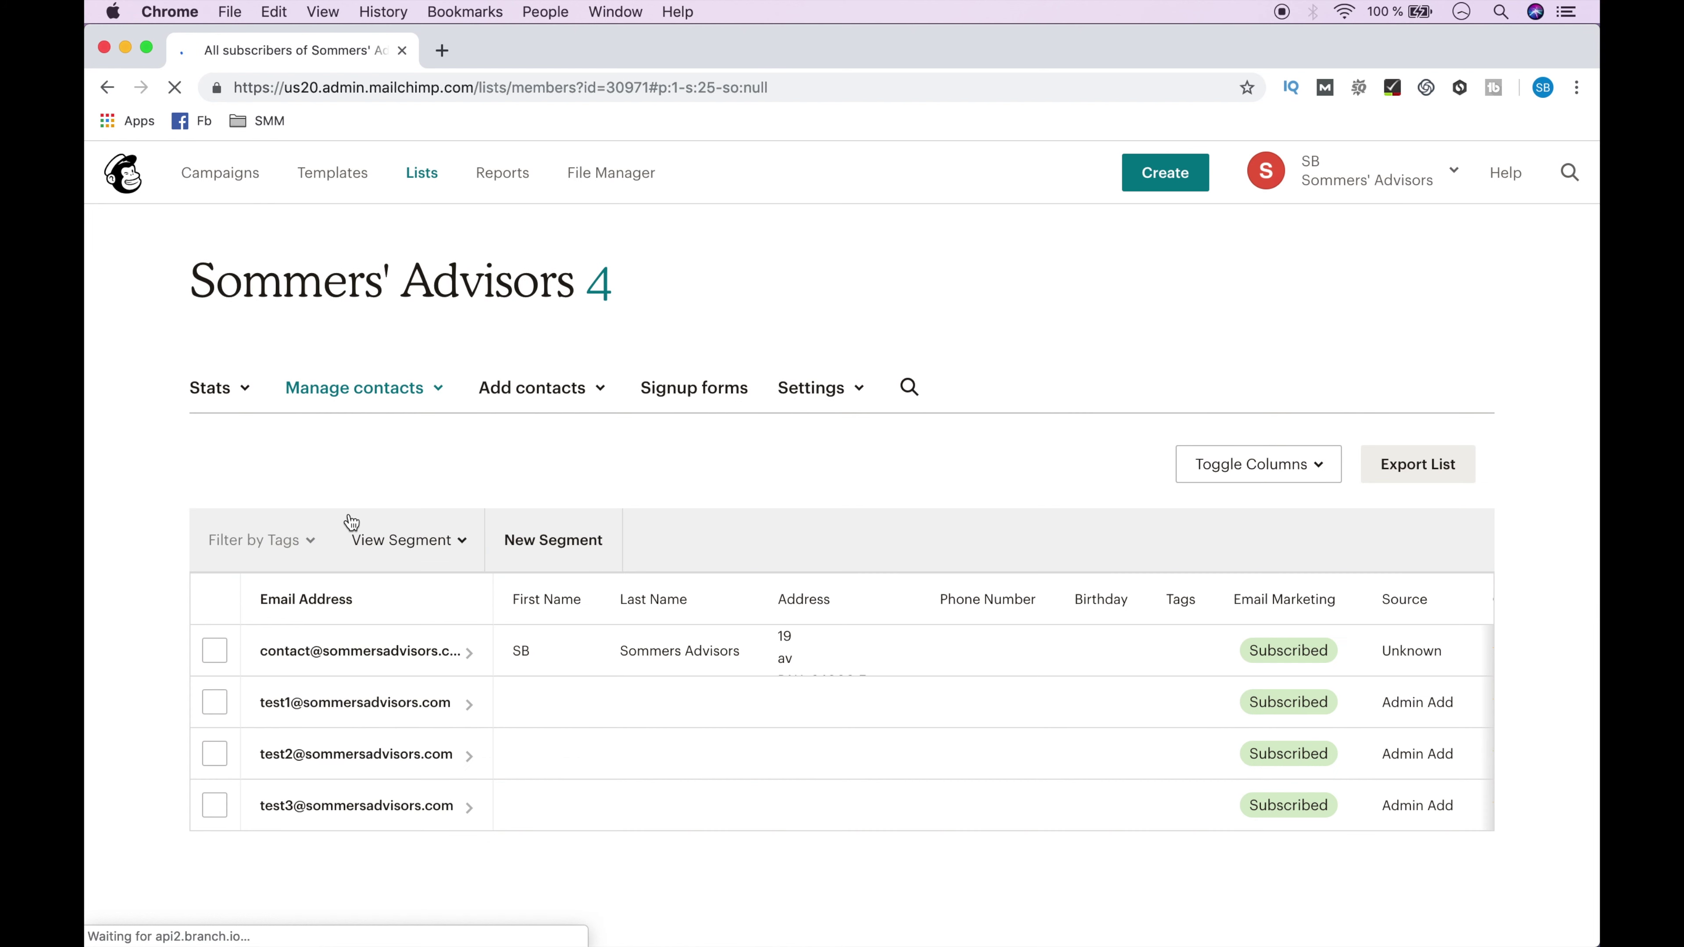
pyautogui.click(366, 396)
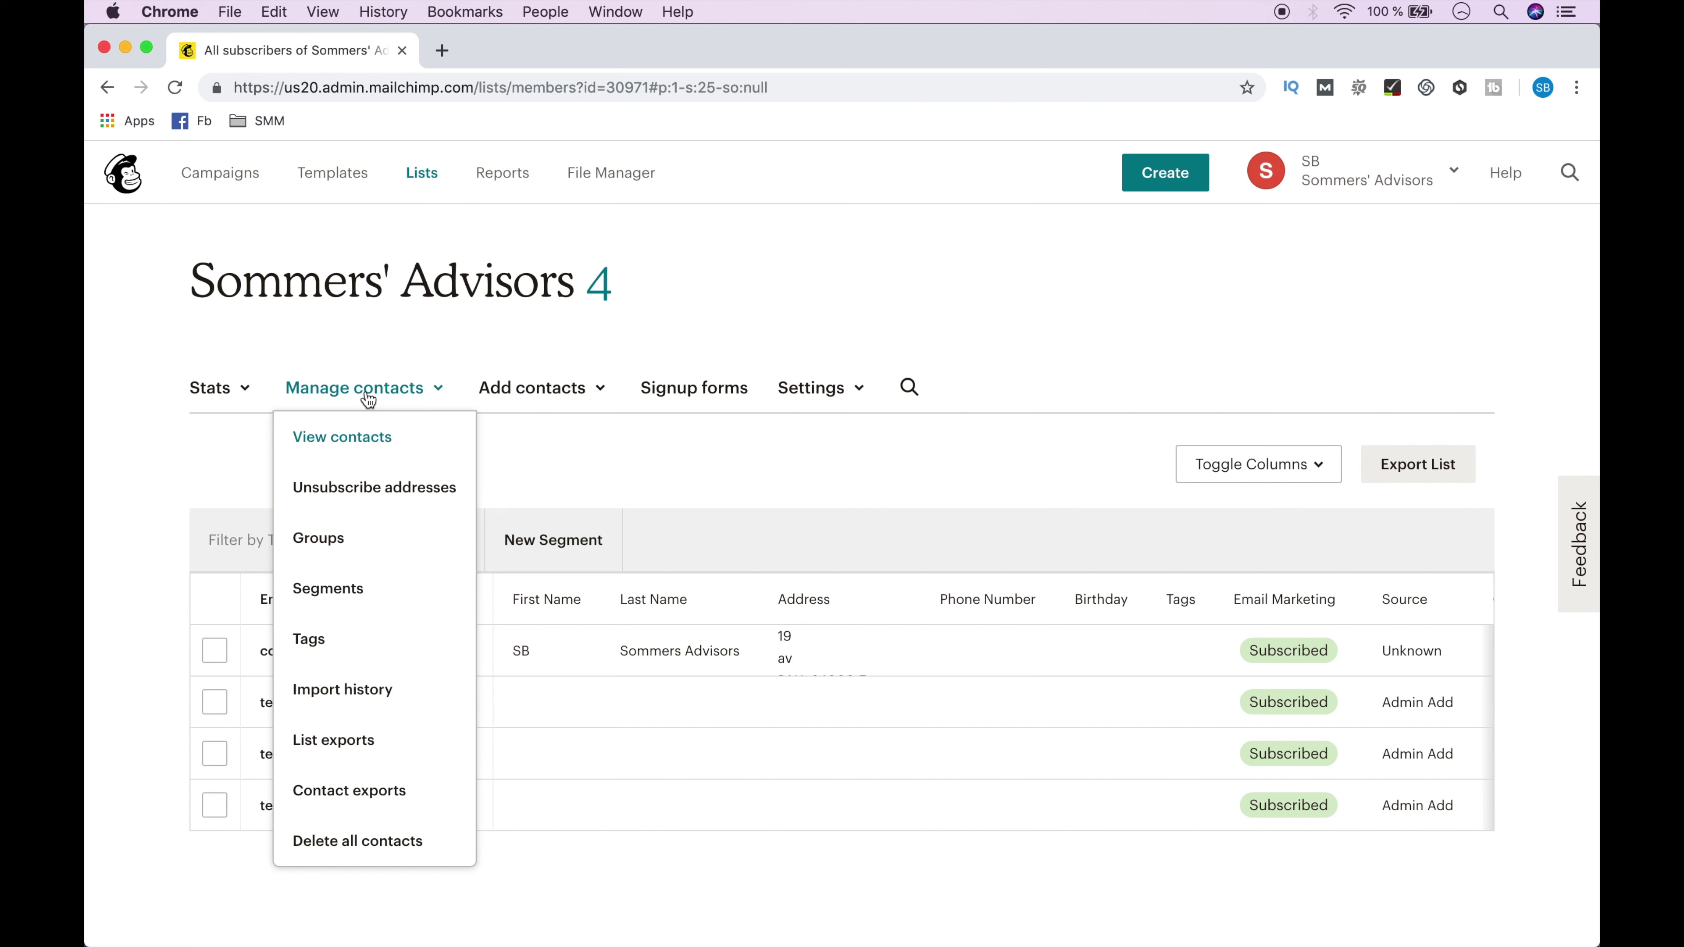
# Go to the list's Groups page and begin a new group category.
pyautogui.click(355, 541)
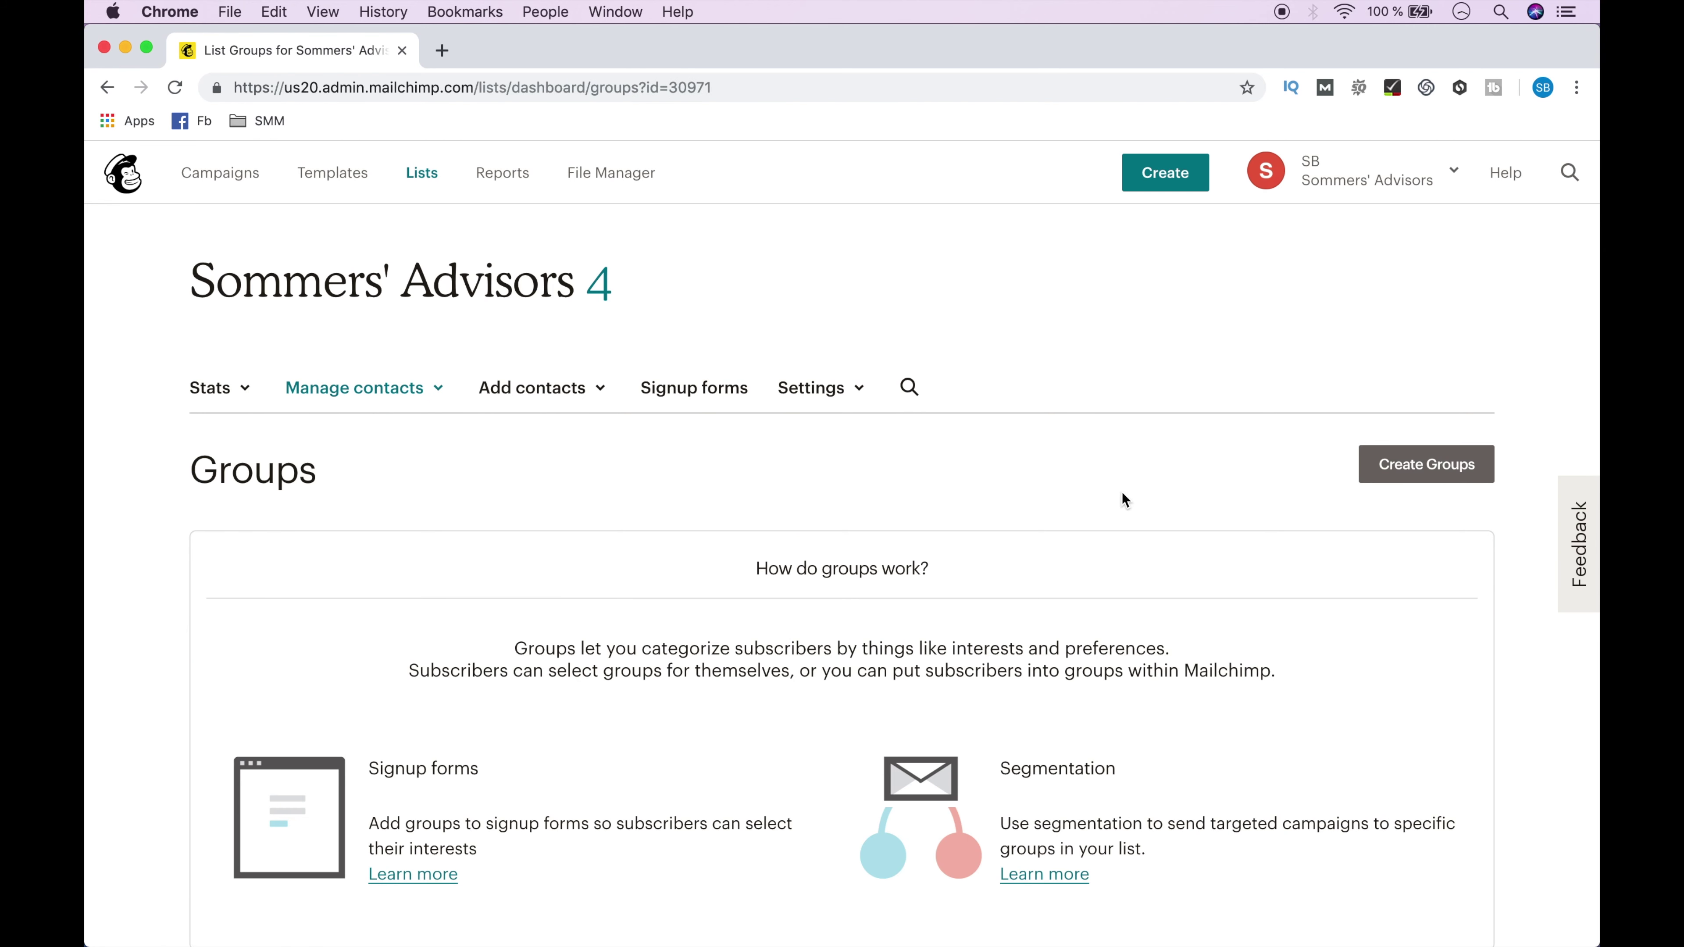
pyautogui.click(1413, 470)
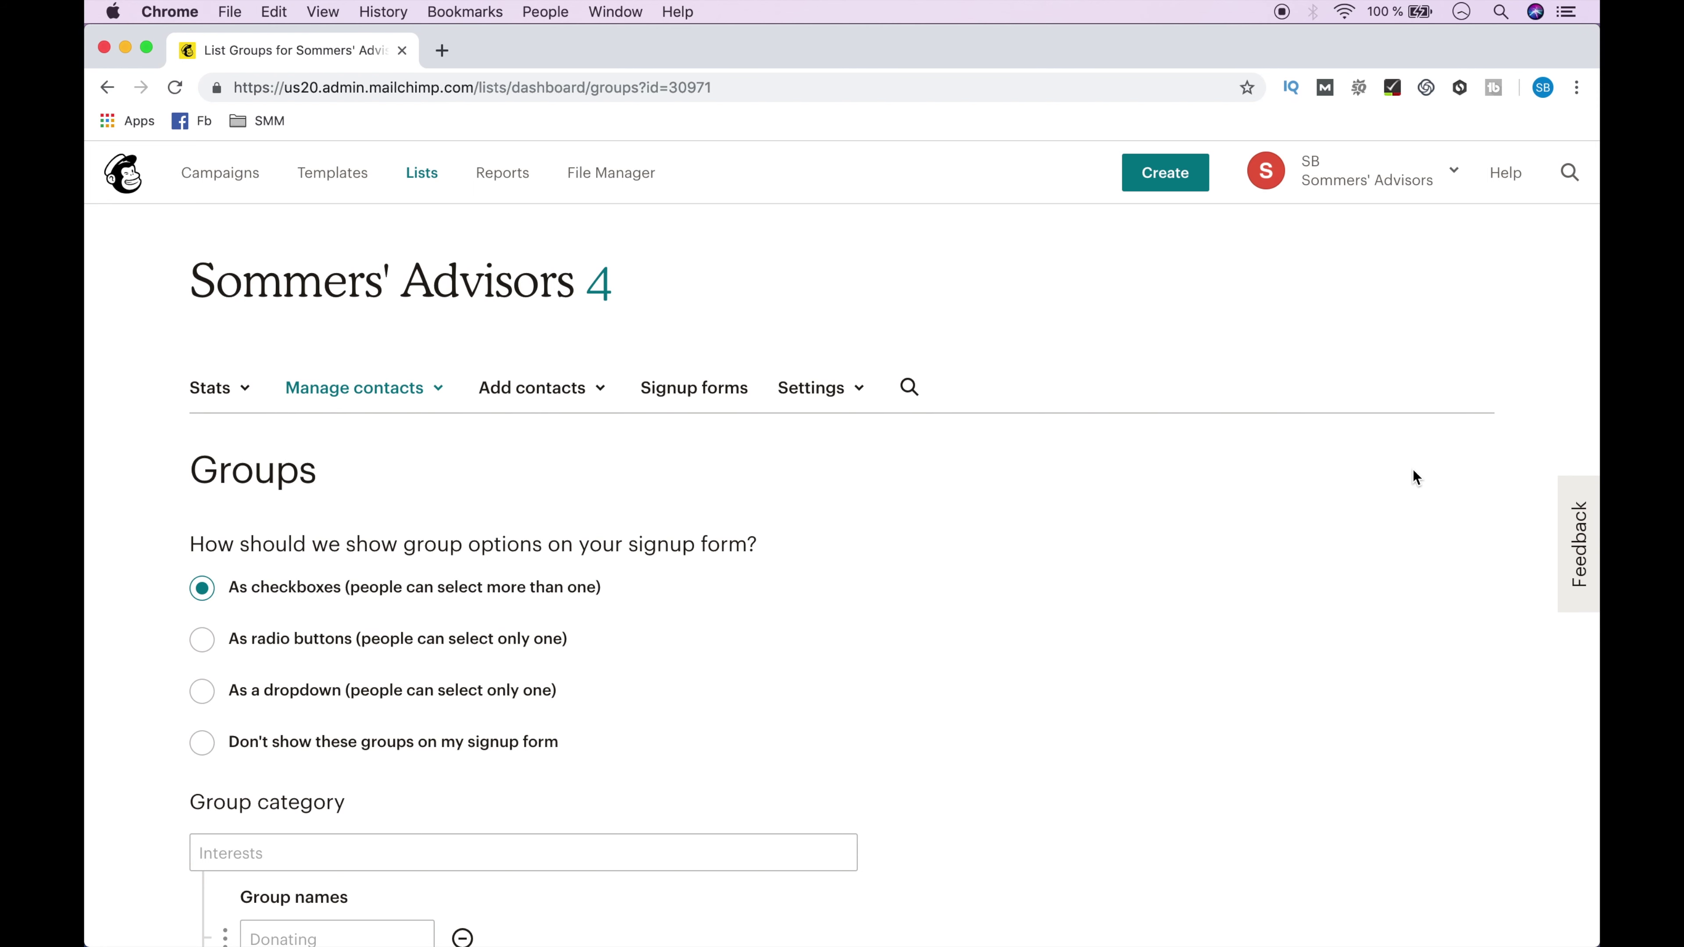
pyautogui.scroll(-5, 1173, 693)
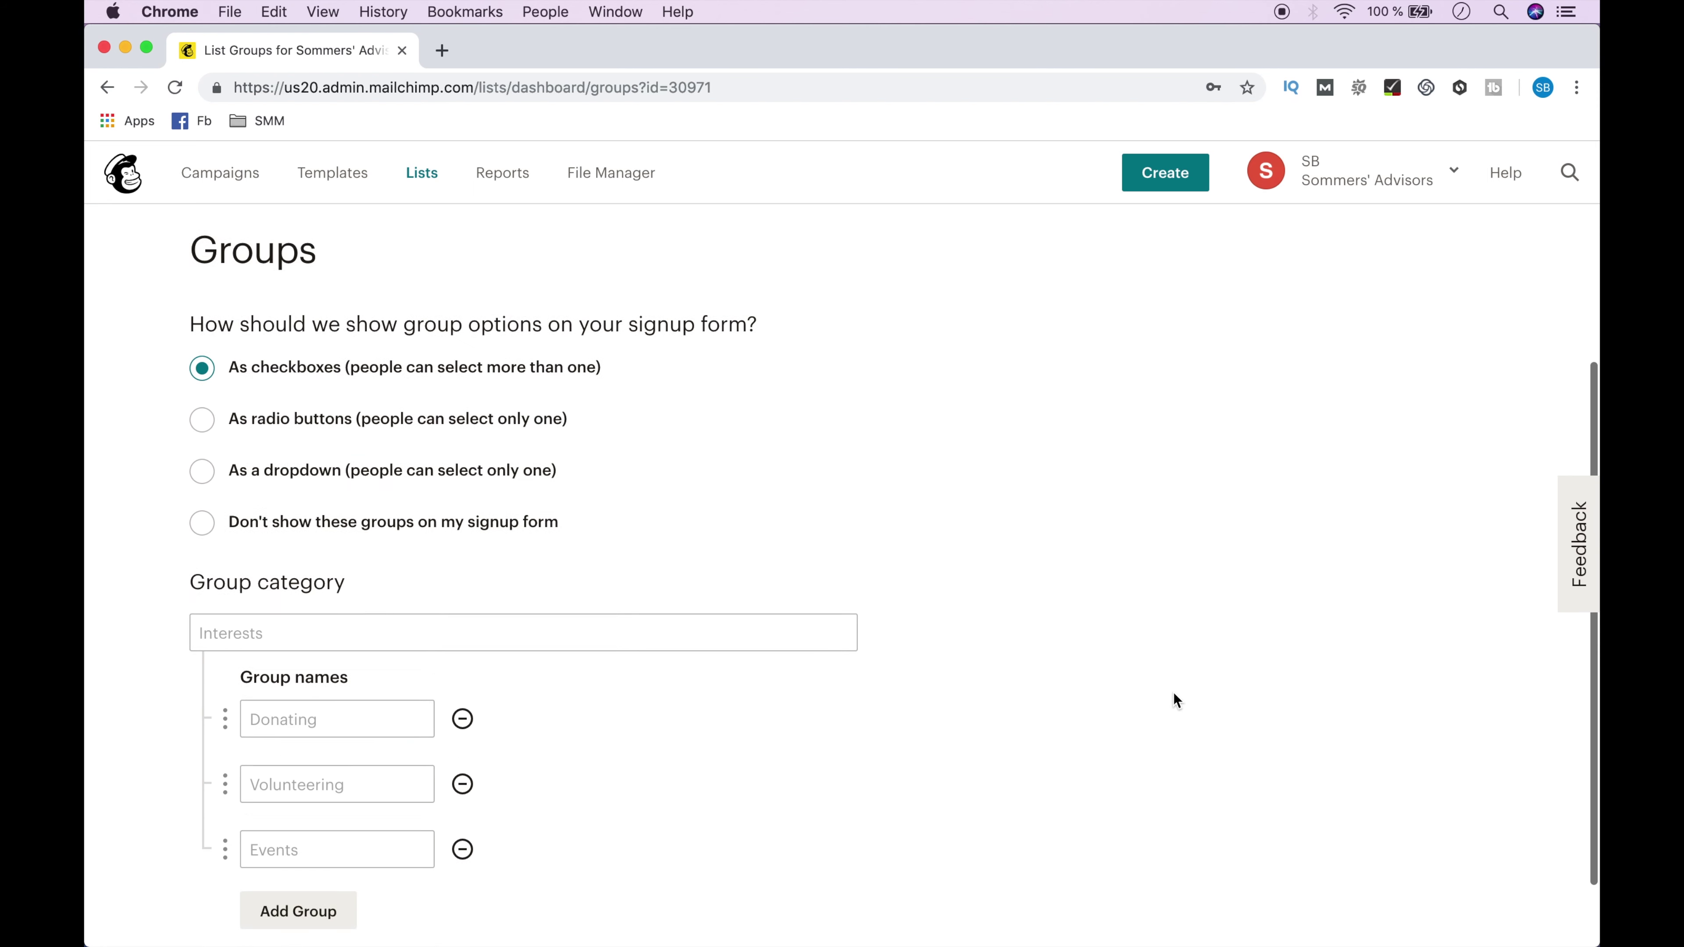
# Save category 'Formations Web' with social-media marketing, Référencement Web and Création d'un site web avec WordPress groups.
pyautogui.click(703, 566)
pyautogui.write('Form')
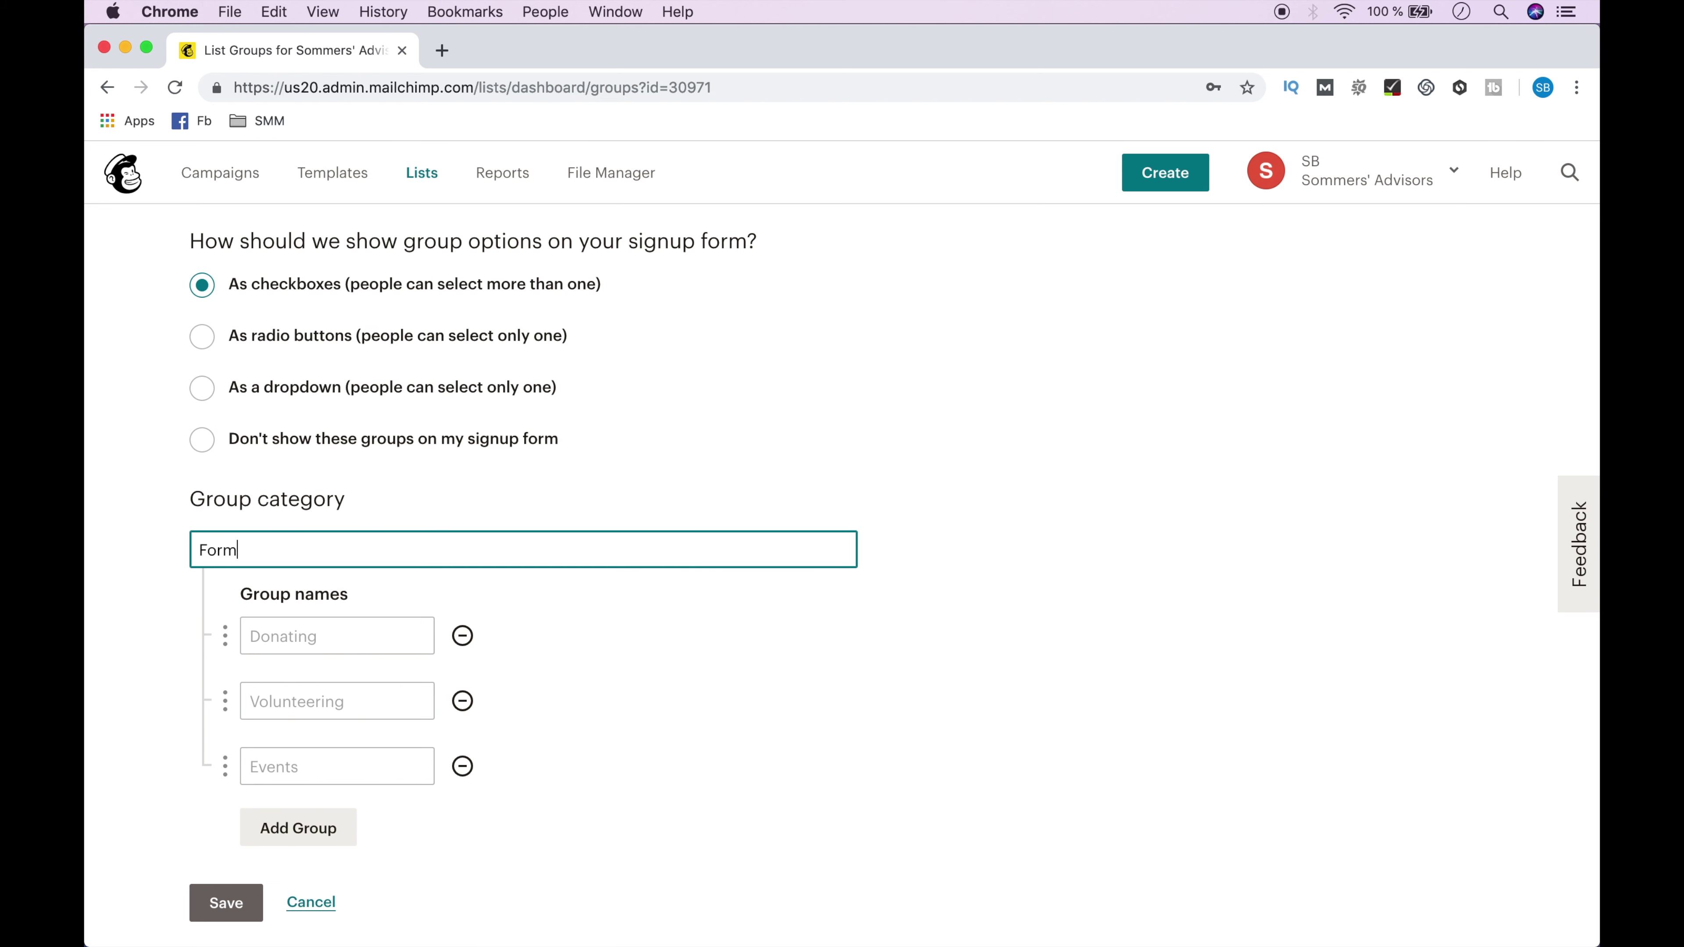
pyautogui.write('ations Web')
pyautogui.click(334, 635)
pyautogui.write('Gestion des réseaux sociaux')
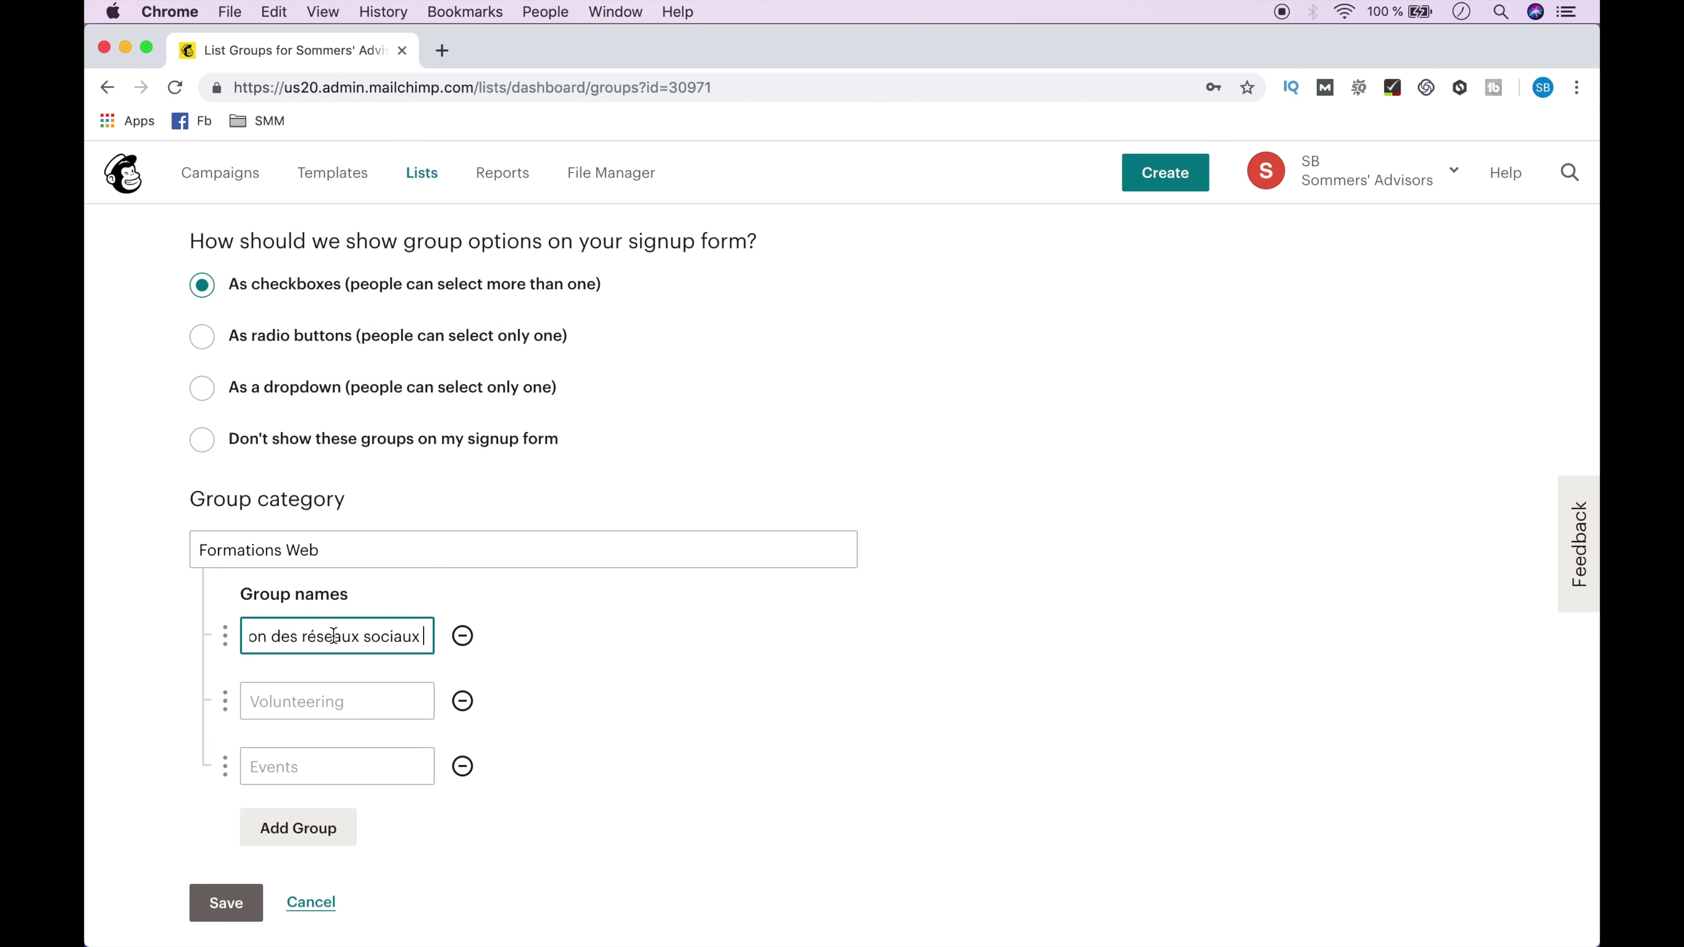
pyautogui.click(316, 696)
pyautogui.write('Réfé')
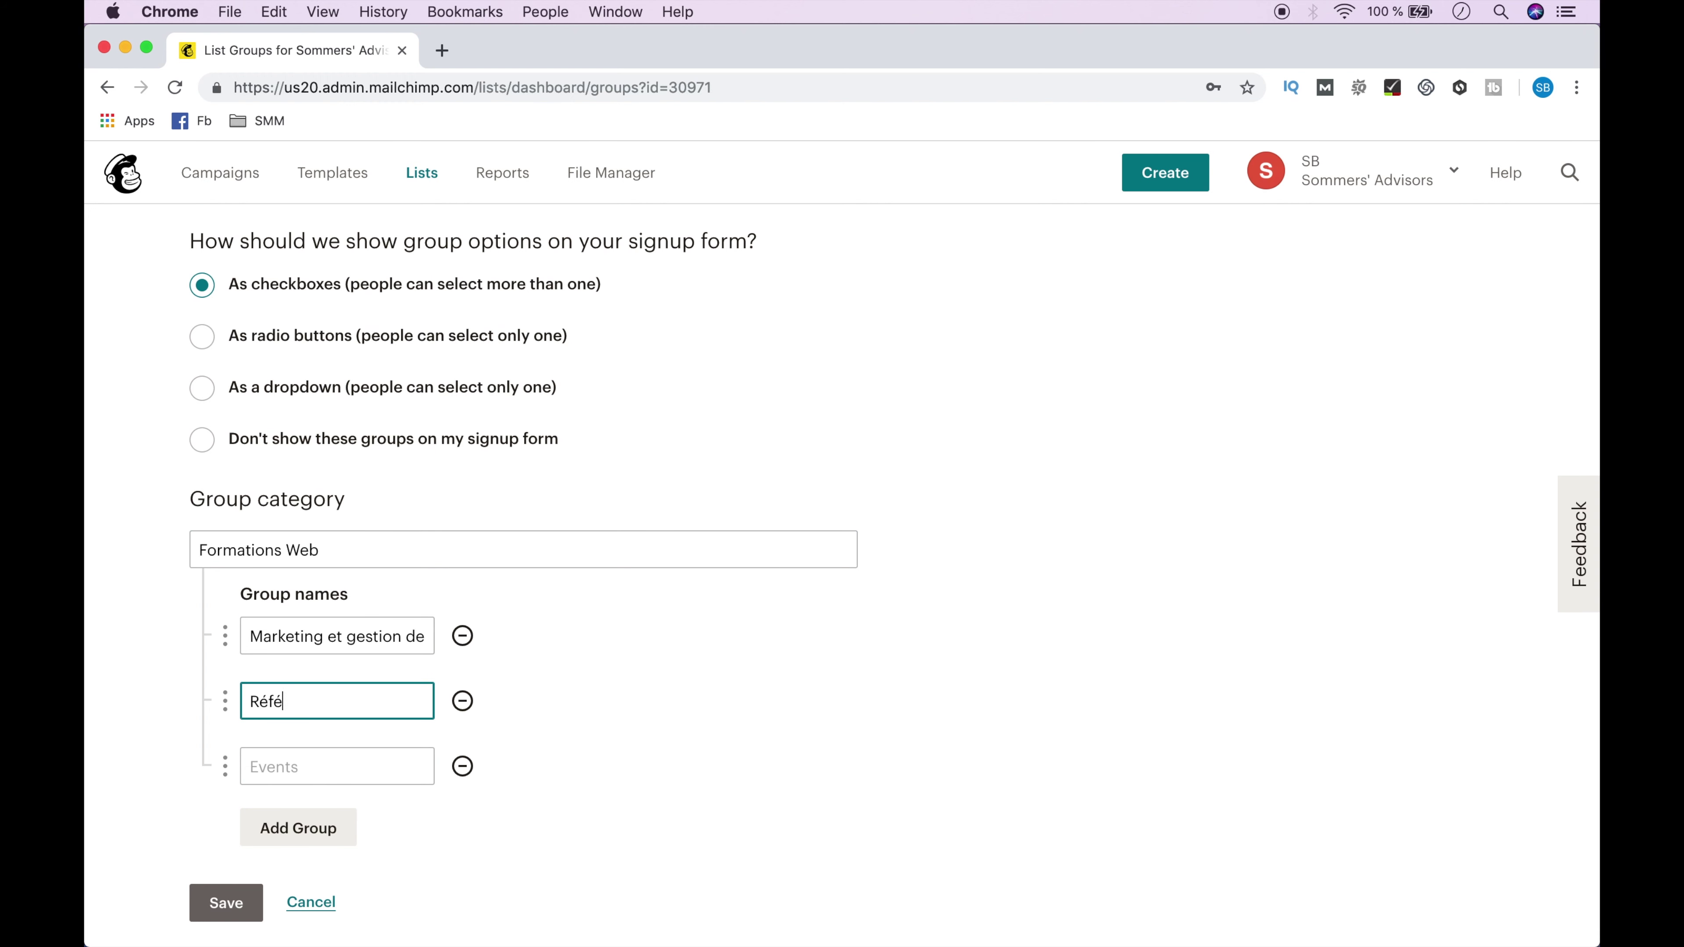
pyautogui.write('rencement Web')
pyautogui.click(306, 768)
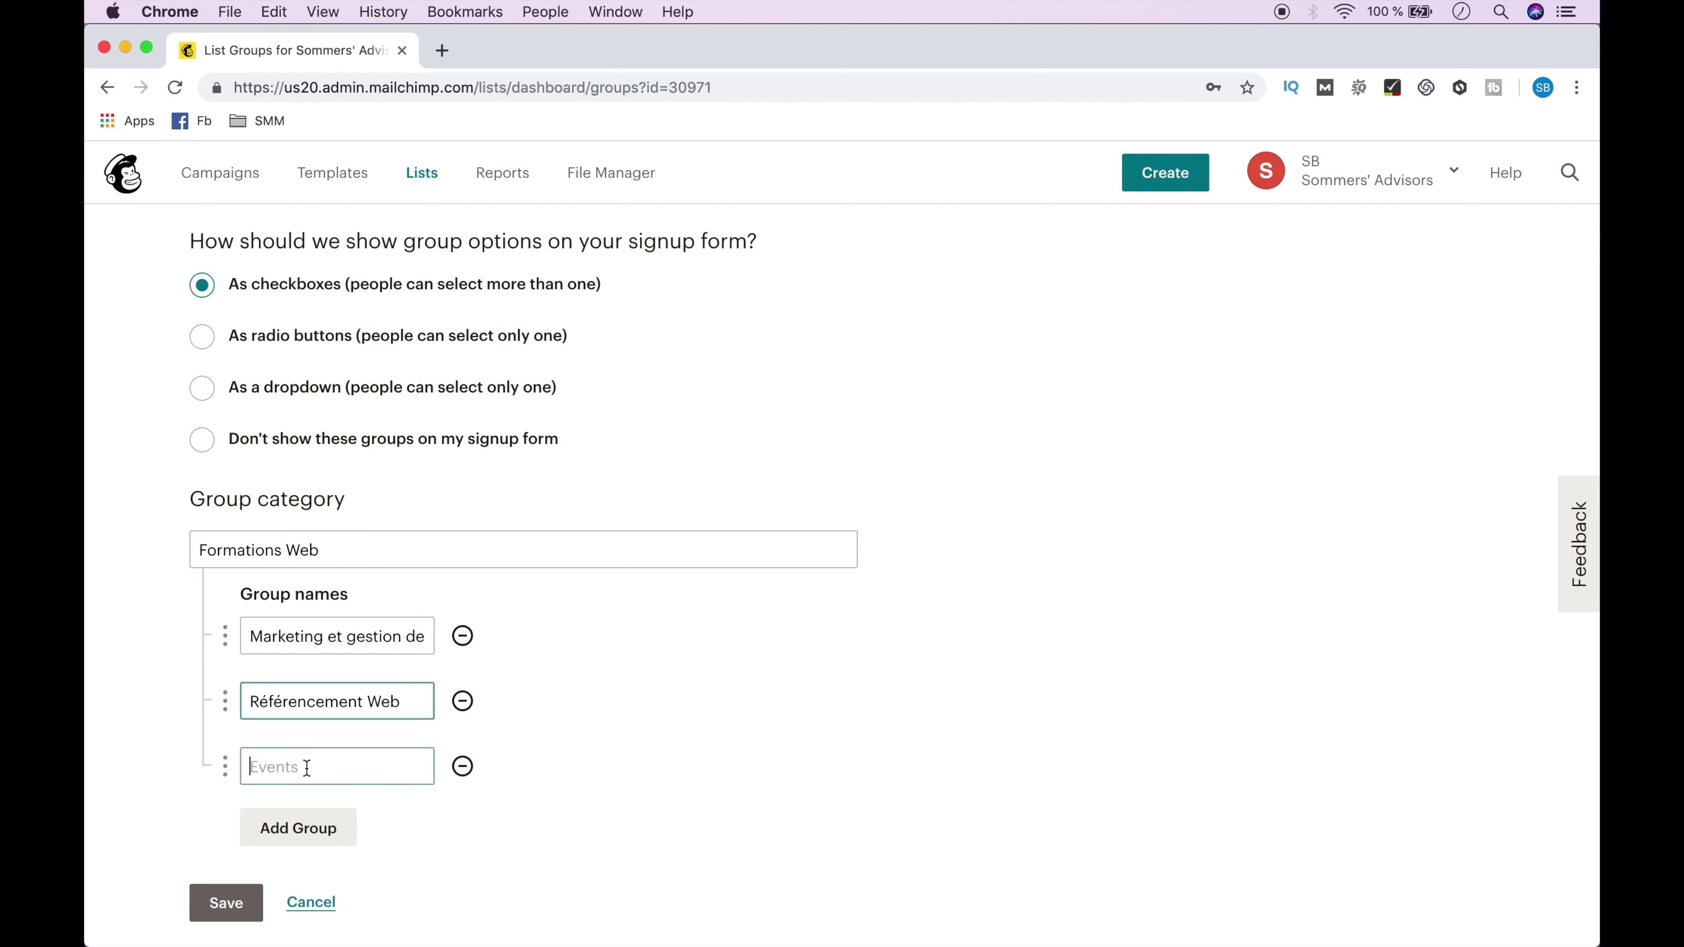
pyautogui.write("Création d'un site web avec WordPress")
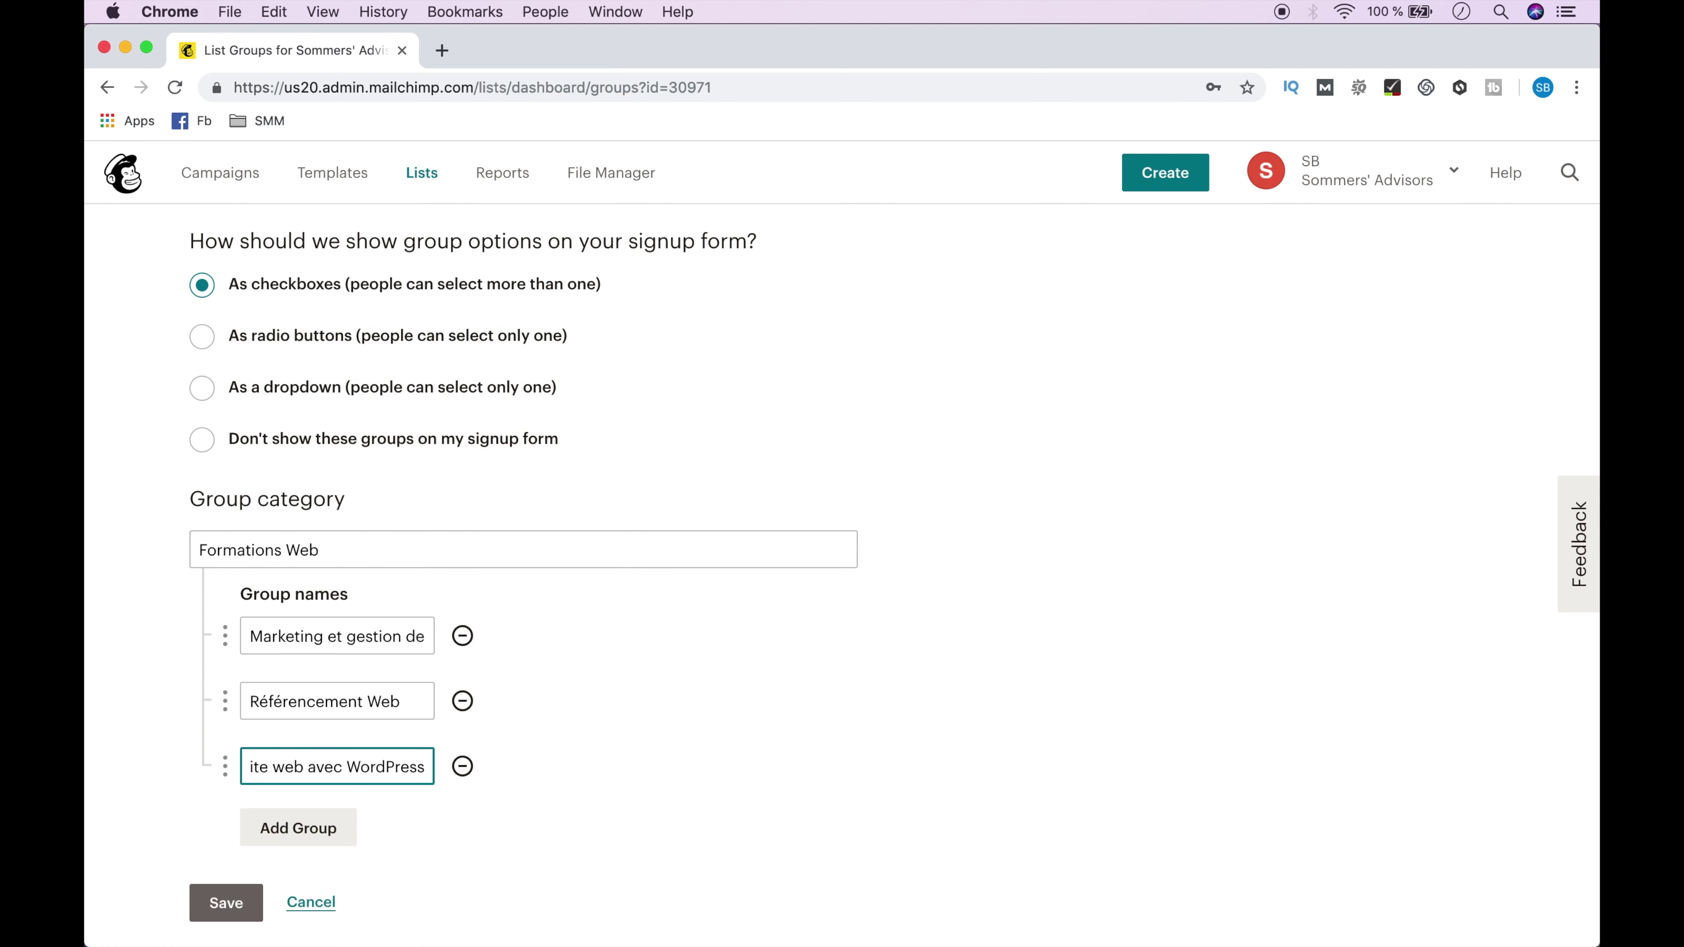
pyautogui.click(266, 826)
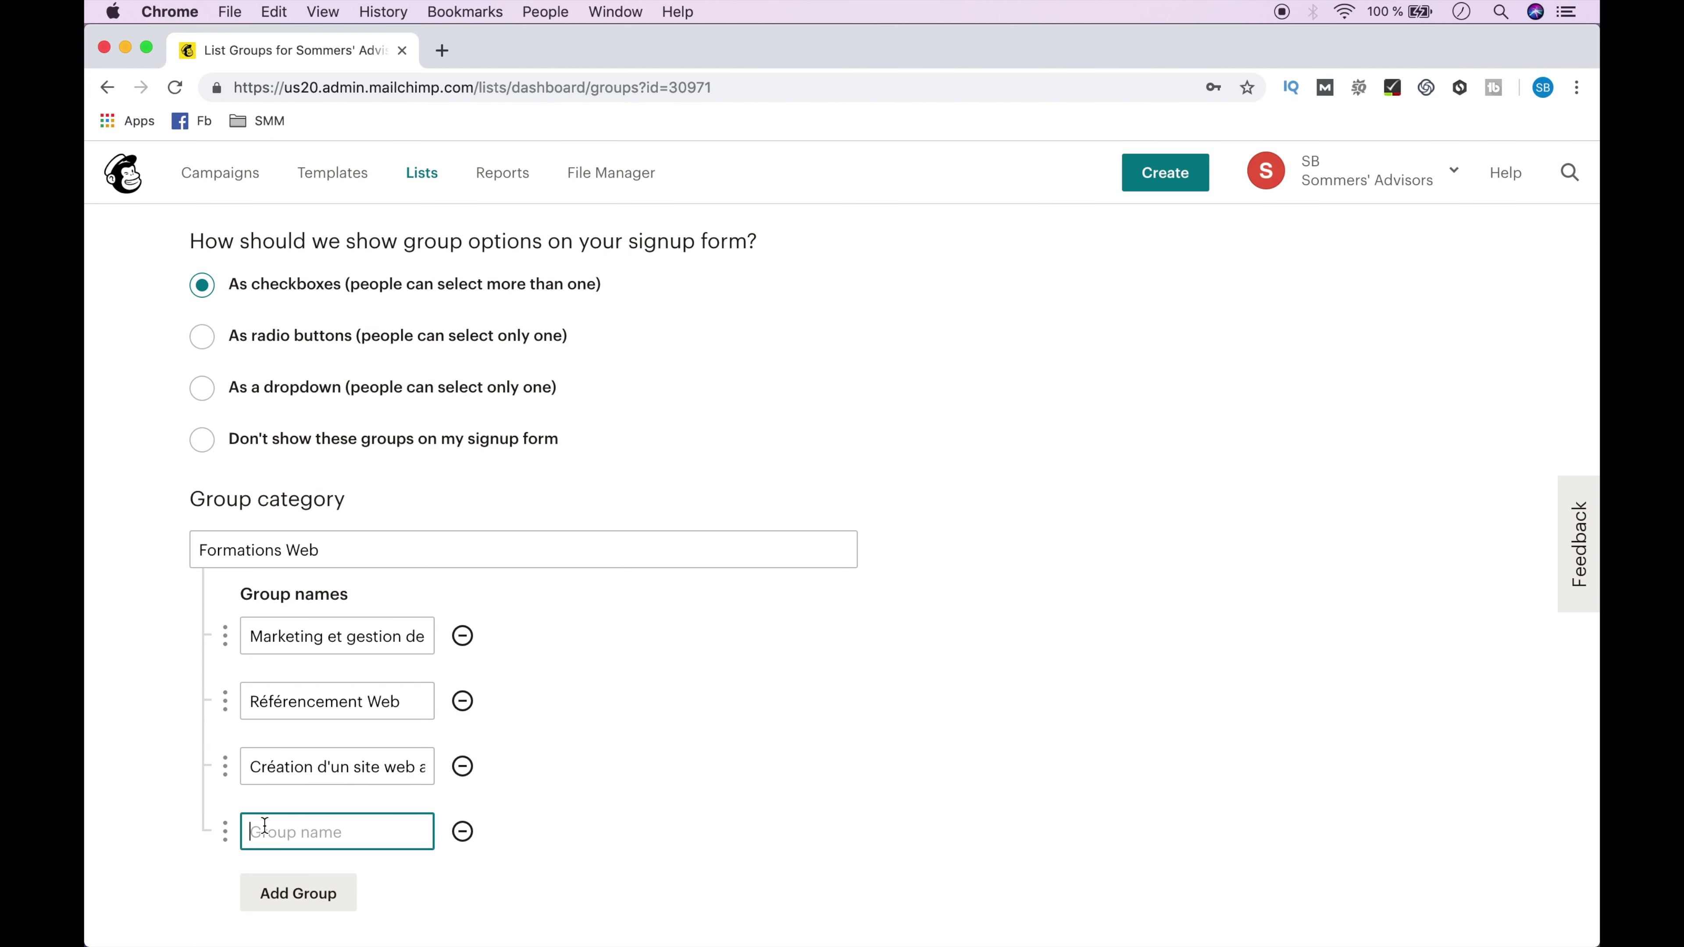
pyautogui.click(462, 831)
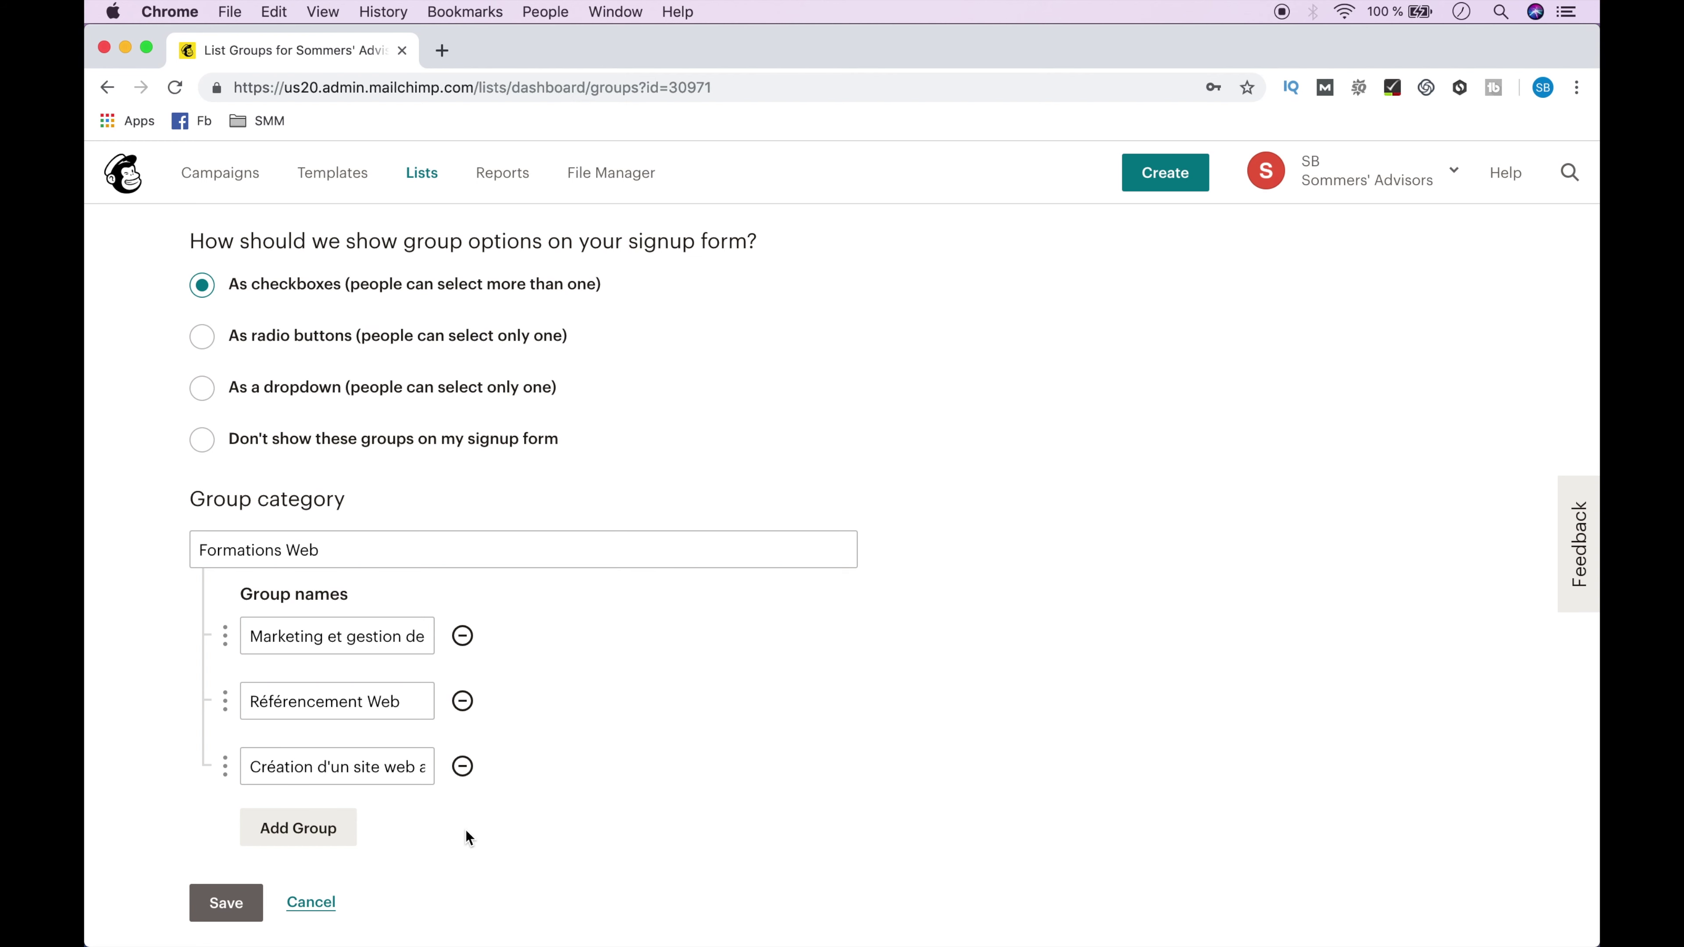
pyautogui.click(235, 910)
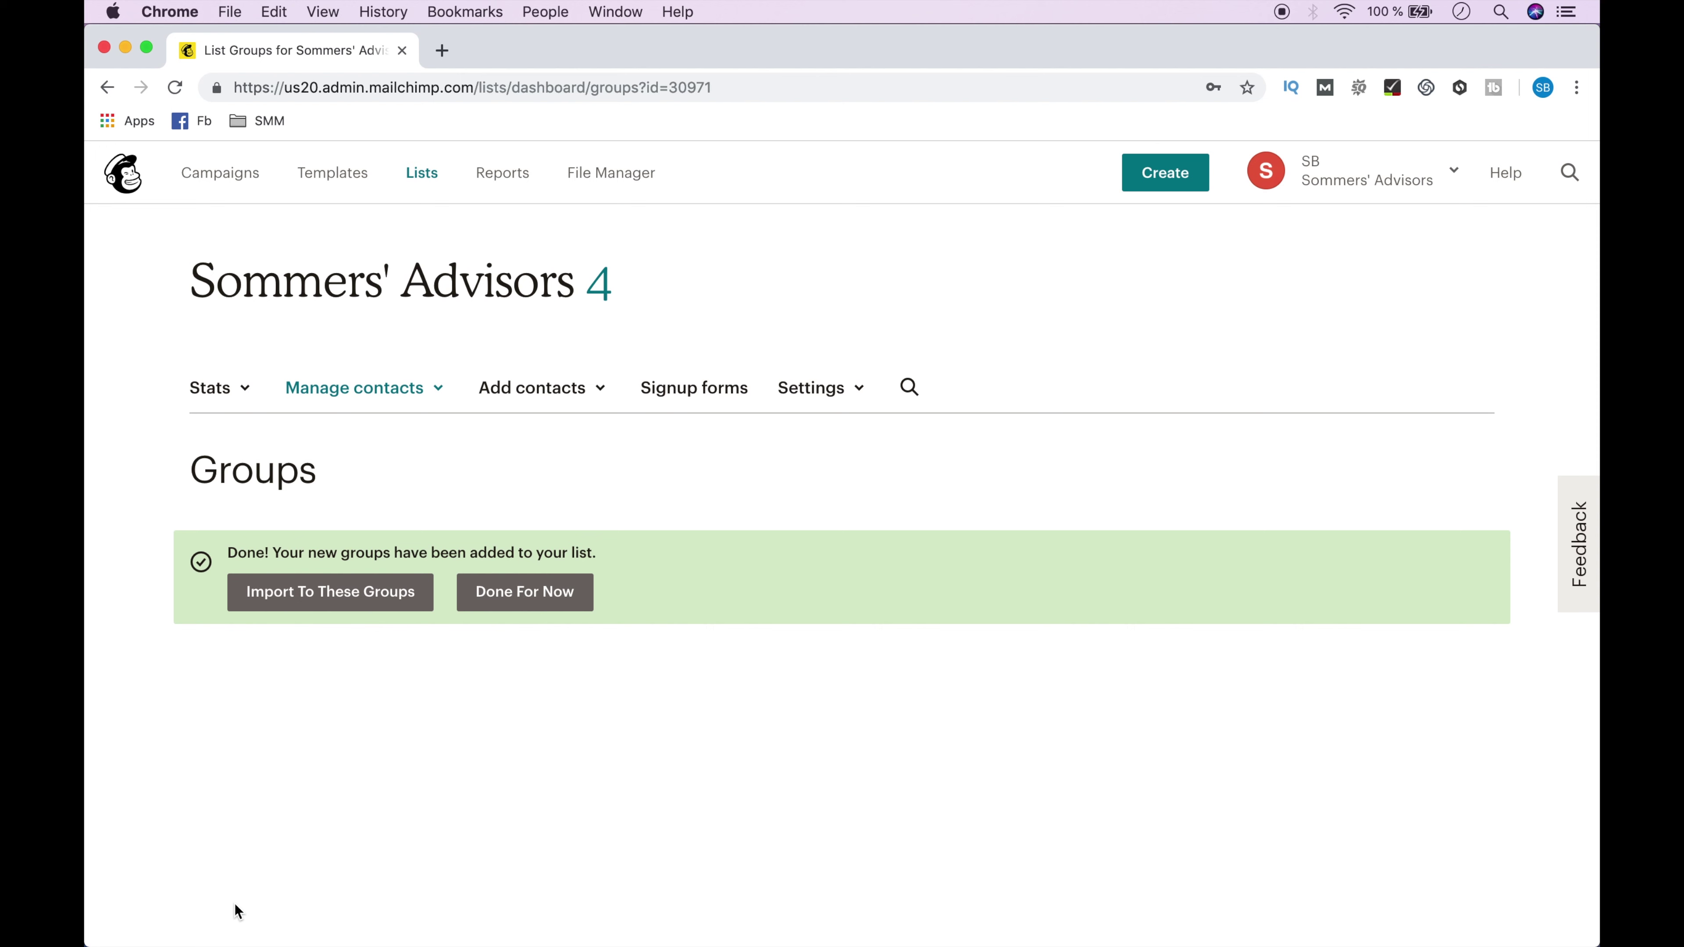
# Return to the contact list and open the first test subscriber's profile.
pyautogui.click(538, 592)
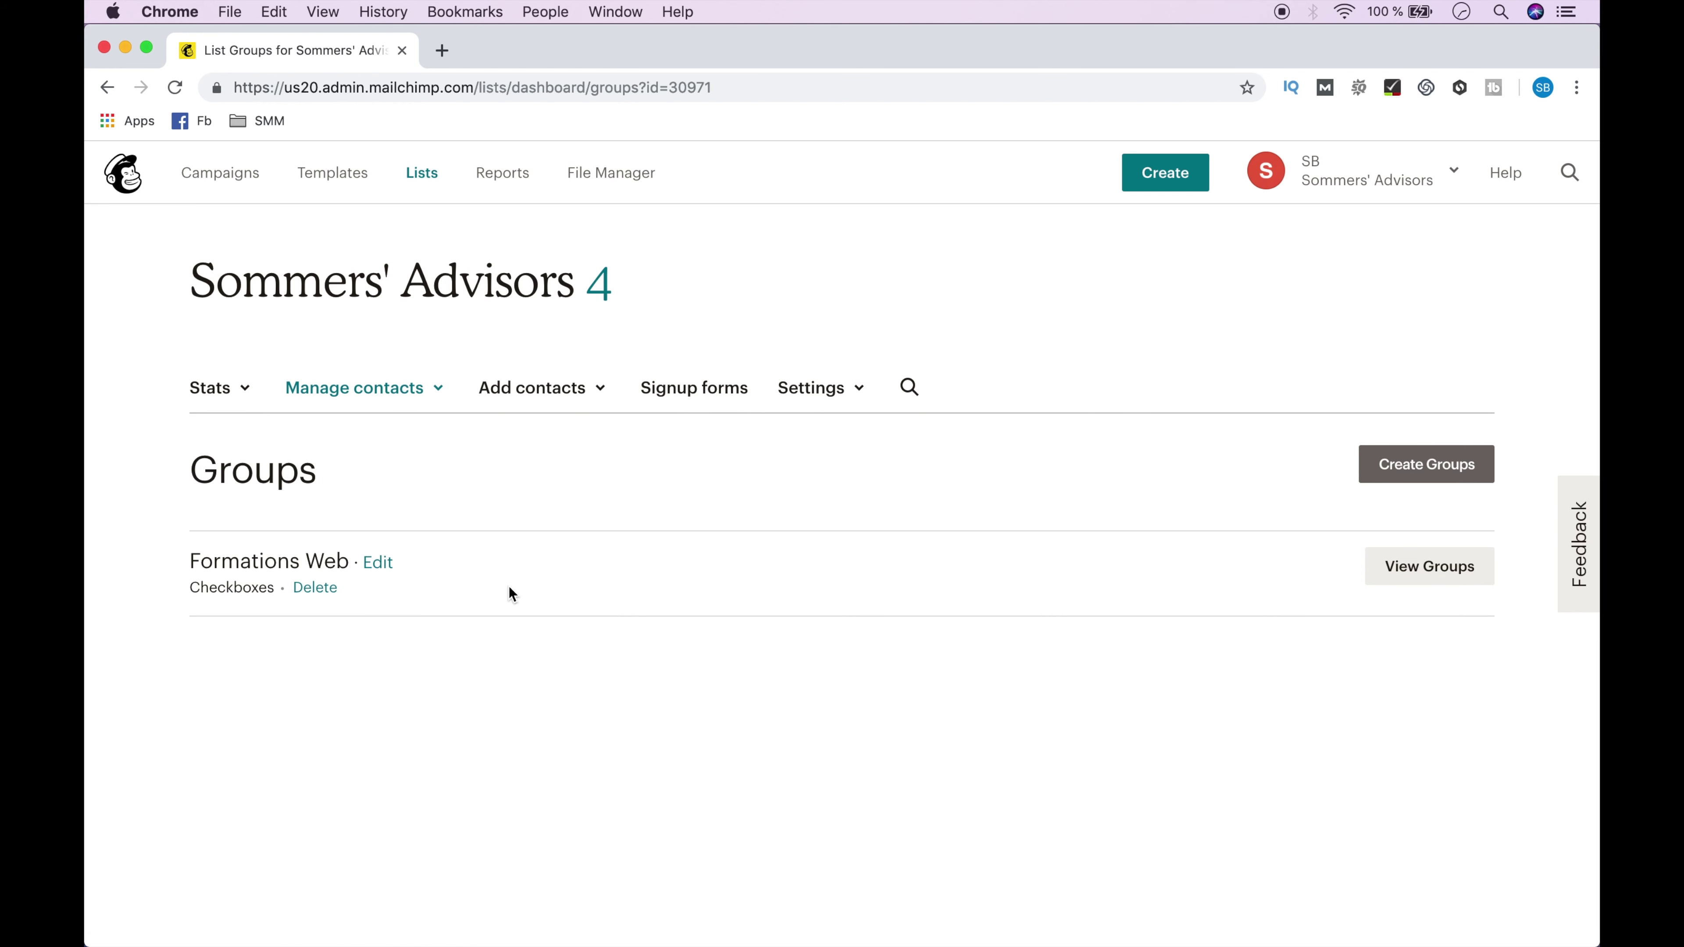
pyautogui.click(368, 390)
pyautogui.click(367, 441)
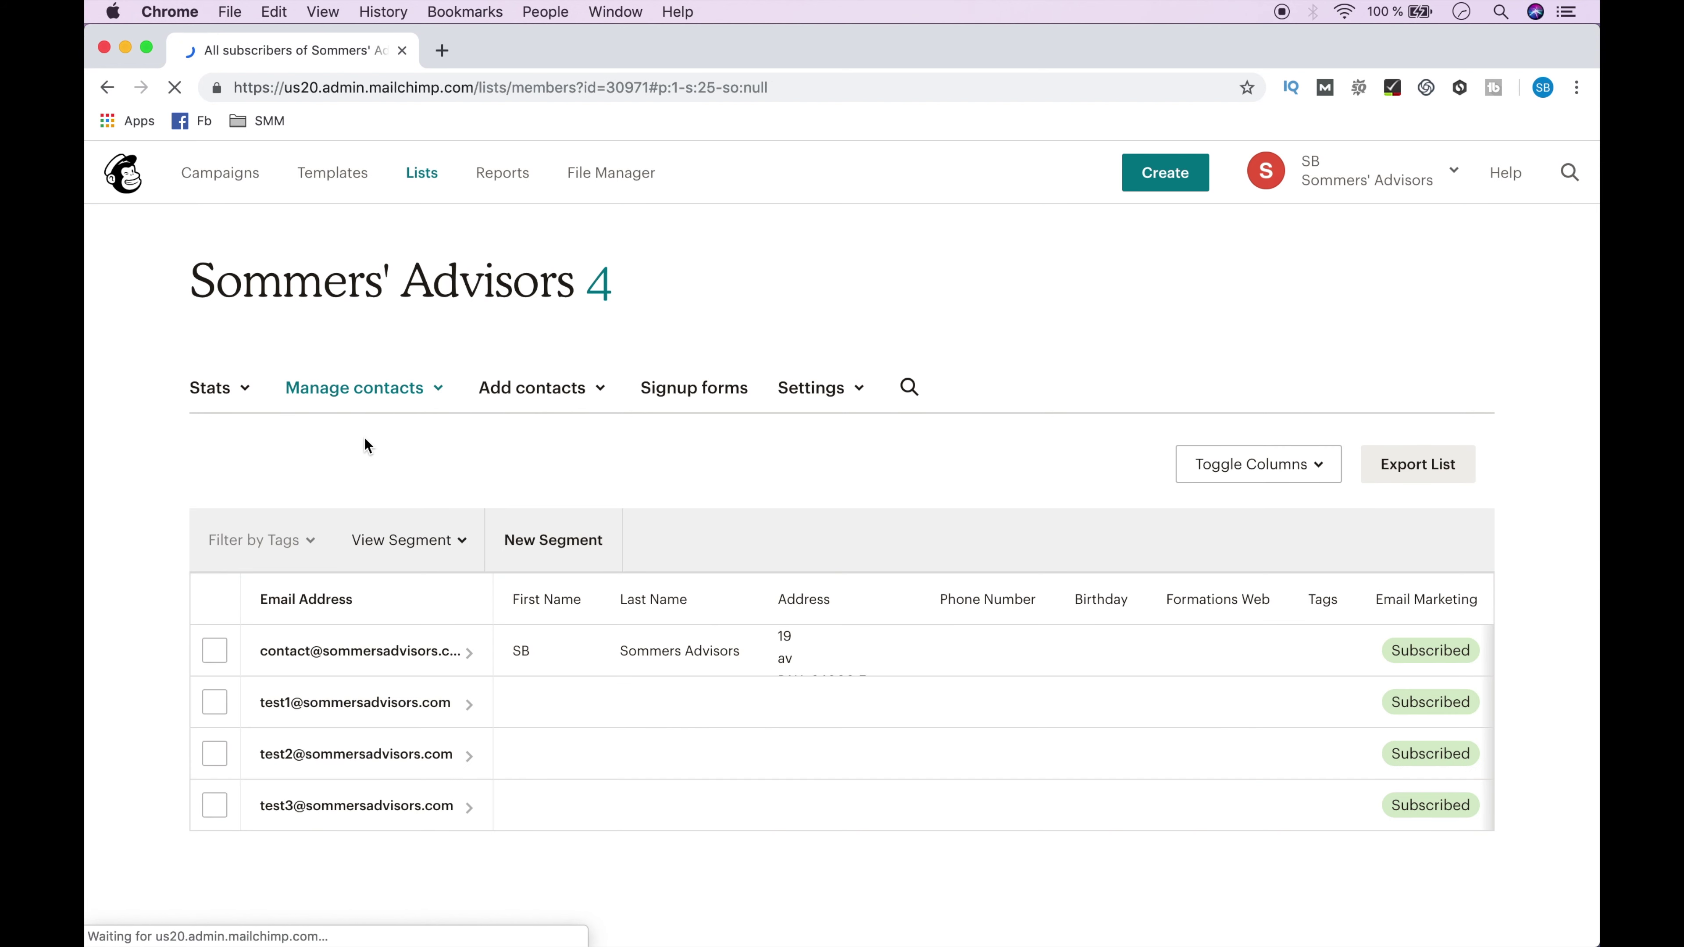
pyautogui.click(354, 708)
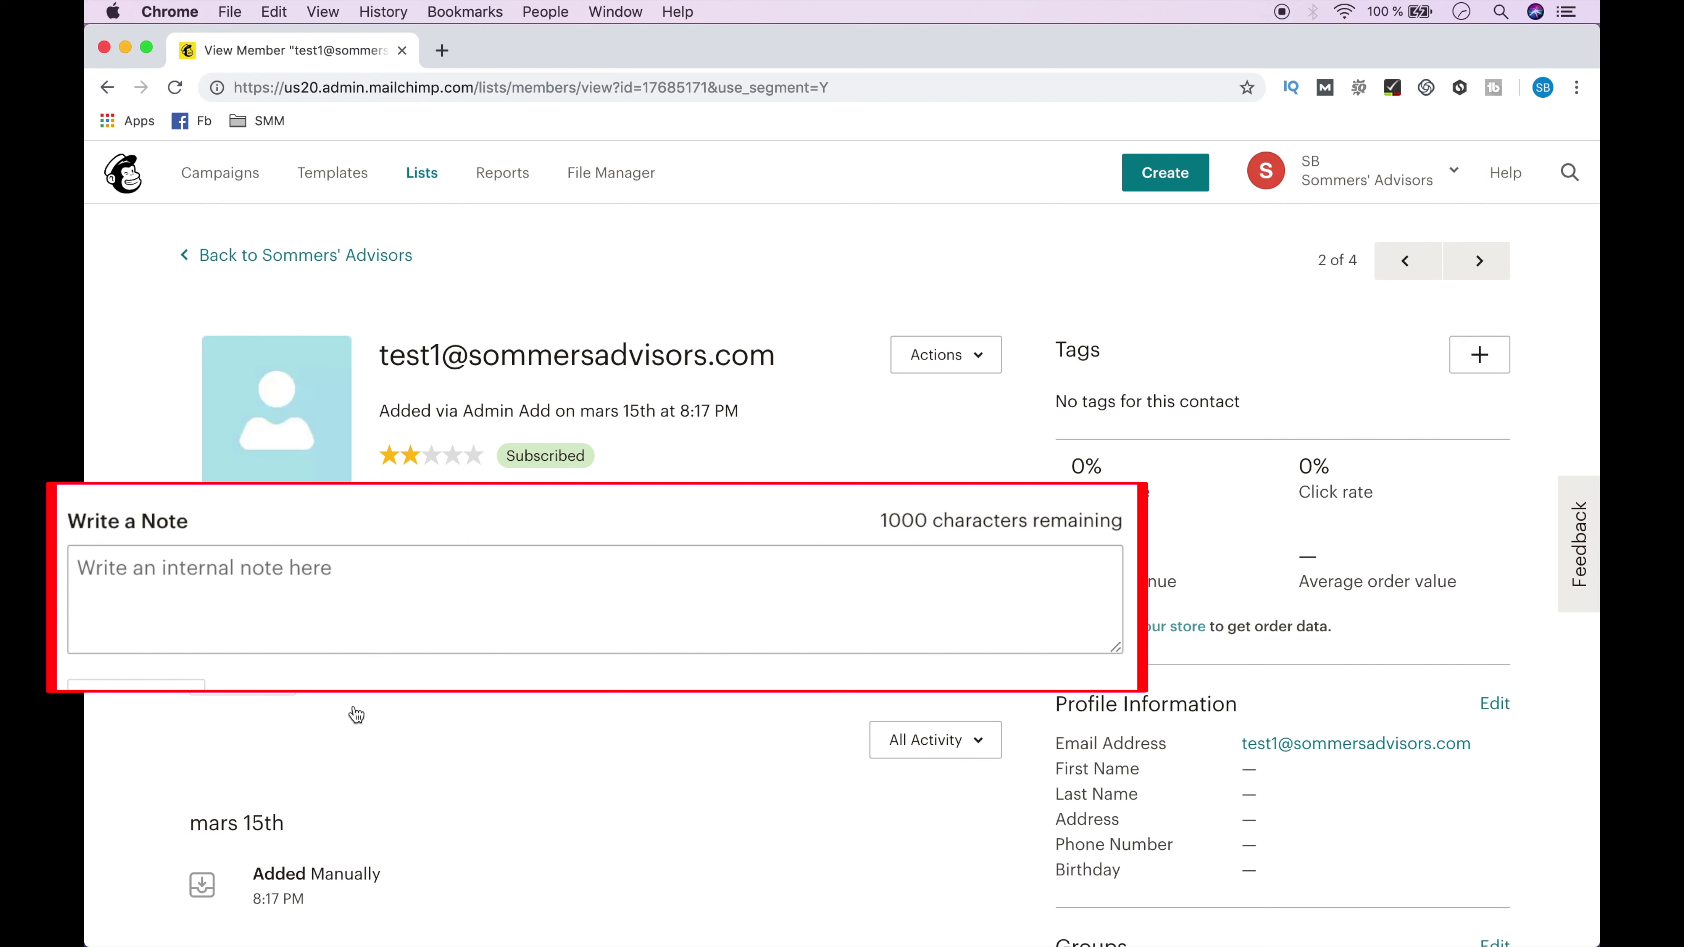
# Tick Marketing et gestion des réseaux sociaux in the contact's groups, save, and return to Sommers' Advisors.
pyautogui.scroll(-8, 357, 715)
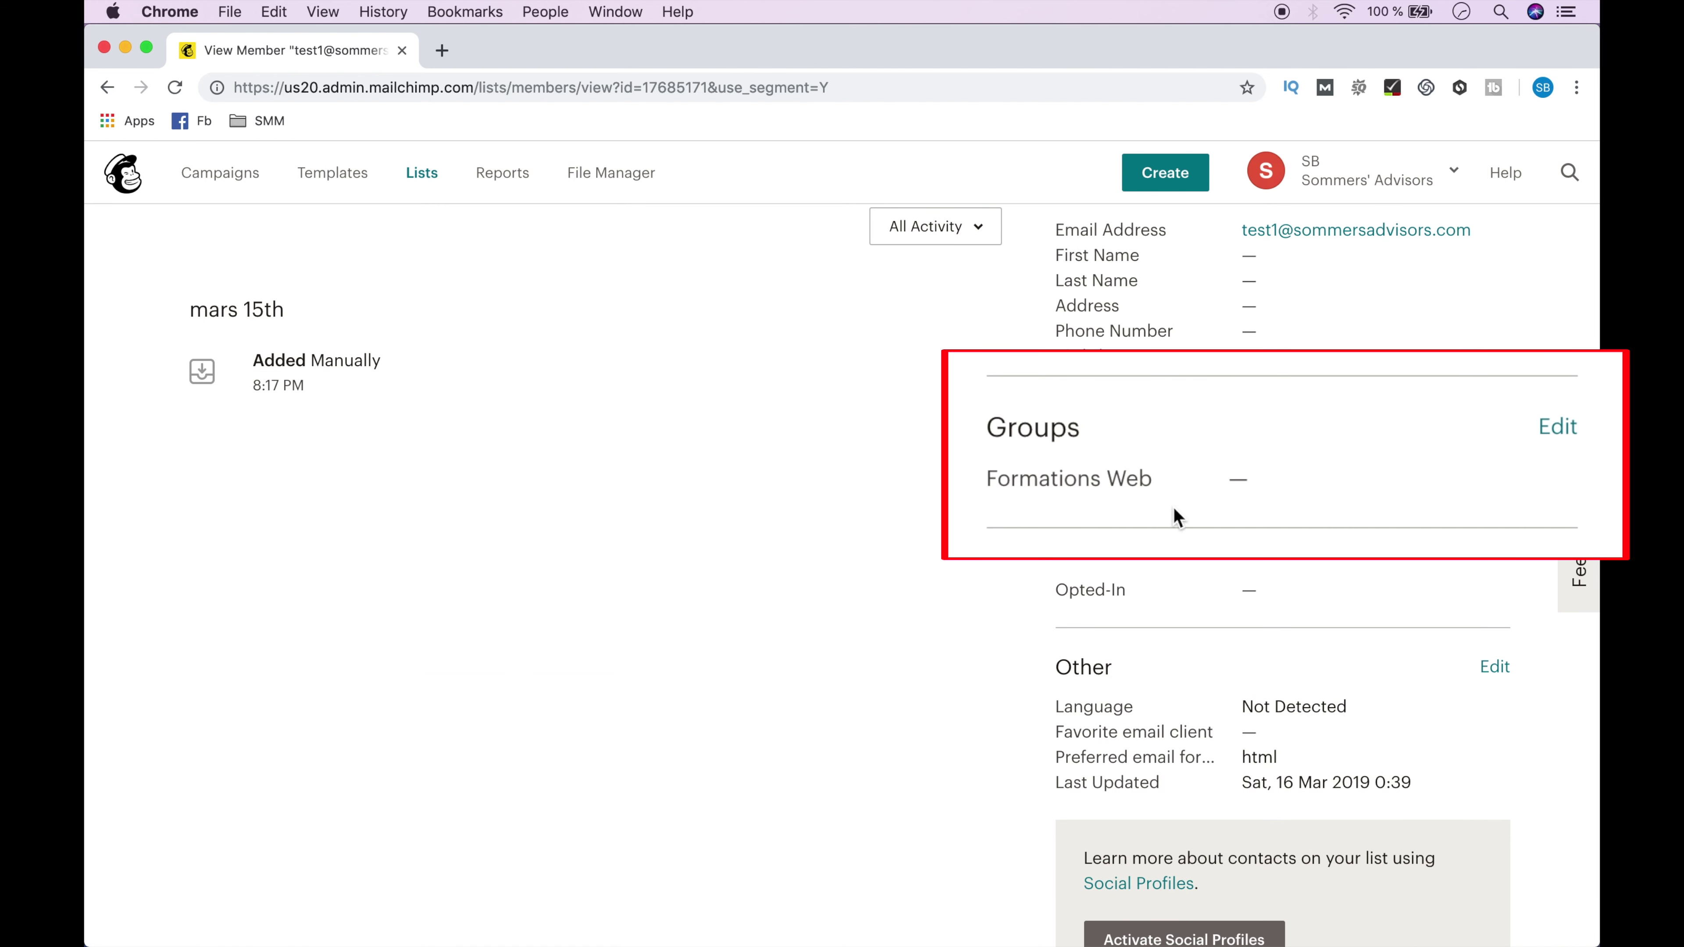
pyautogui.click(1495, 438)
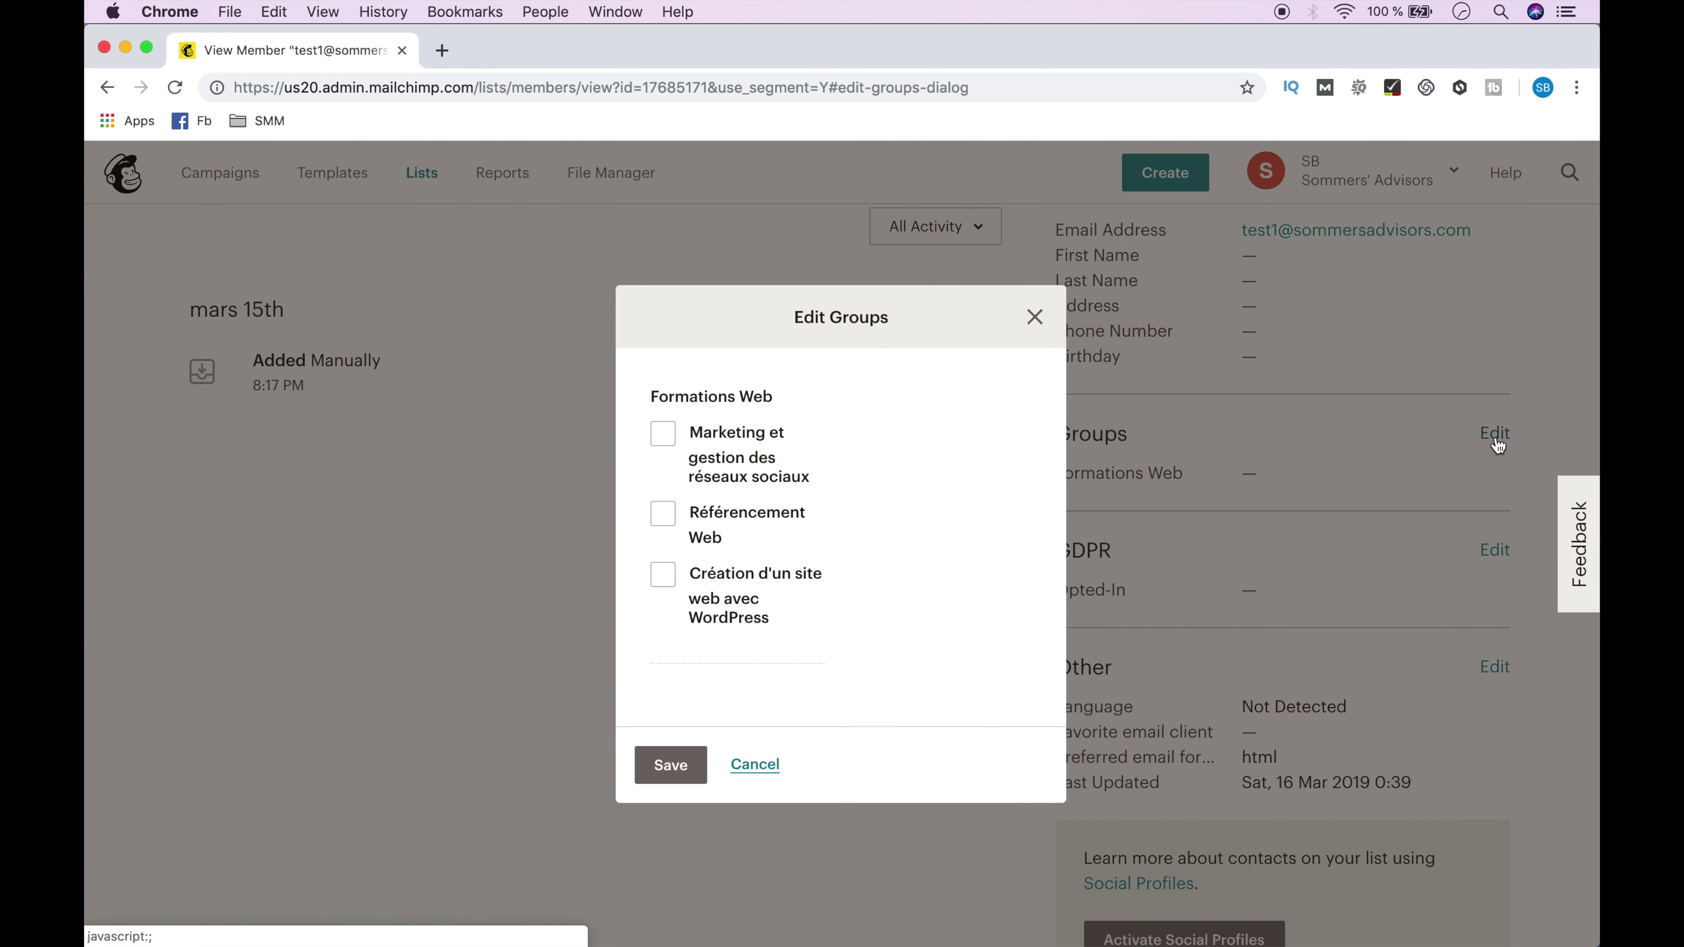
pyautogui.click(668, 440)
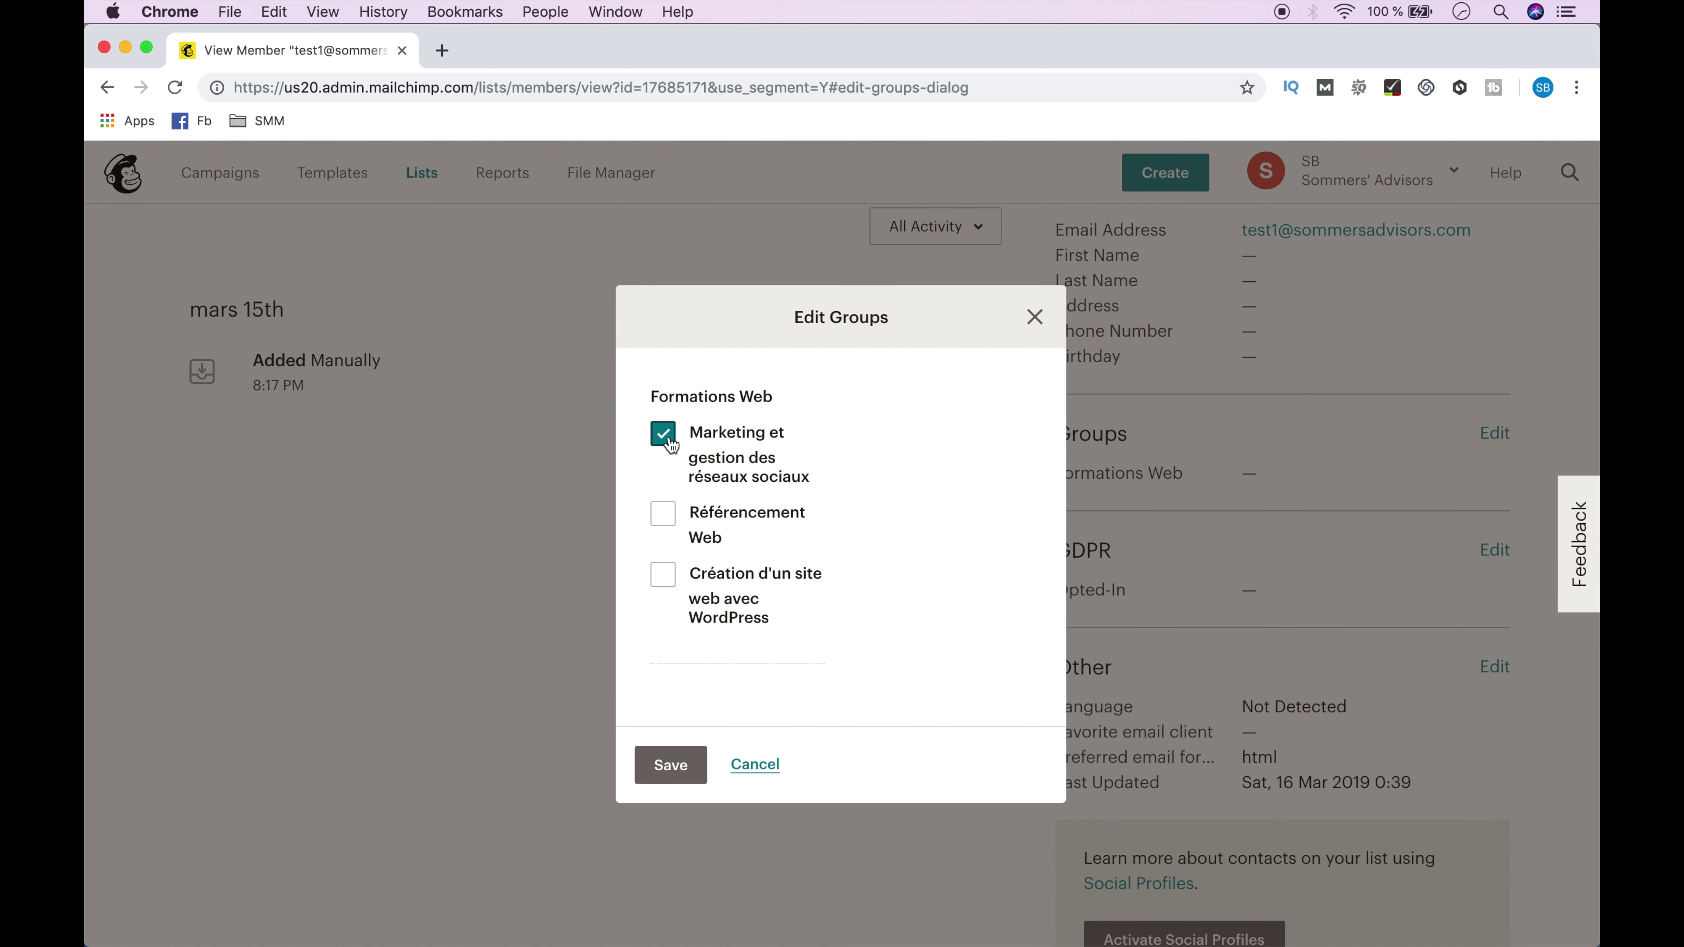
pyautogui.click(670, 767)
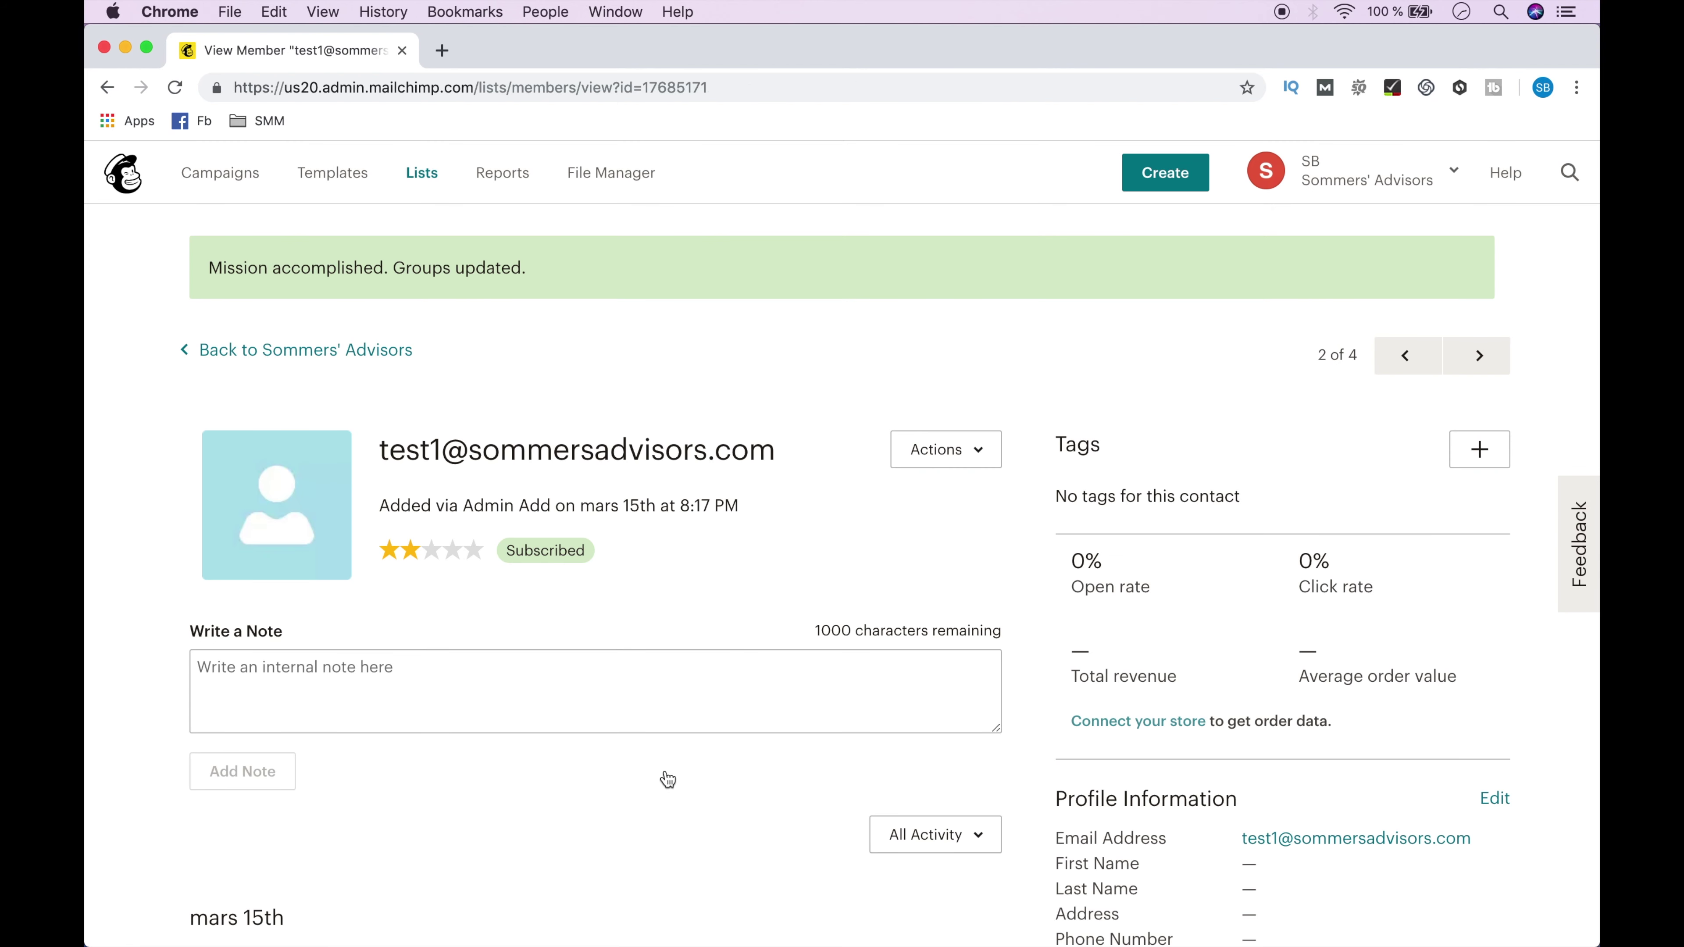
pyautogui.click(365, 352)
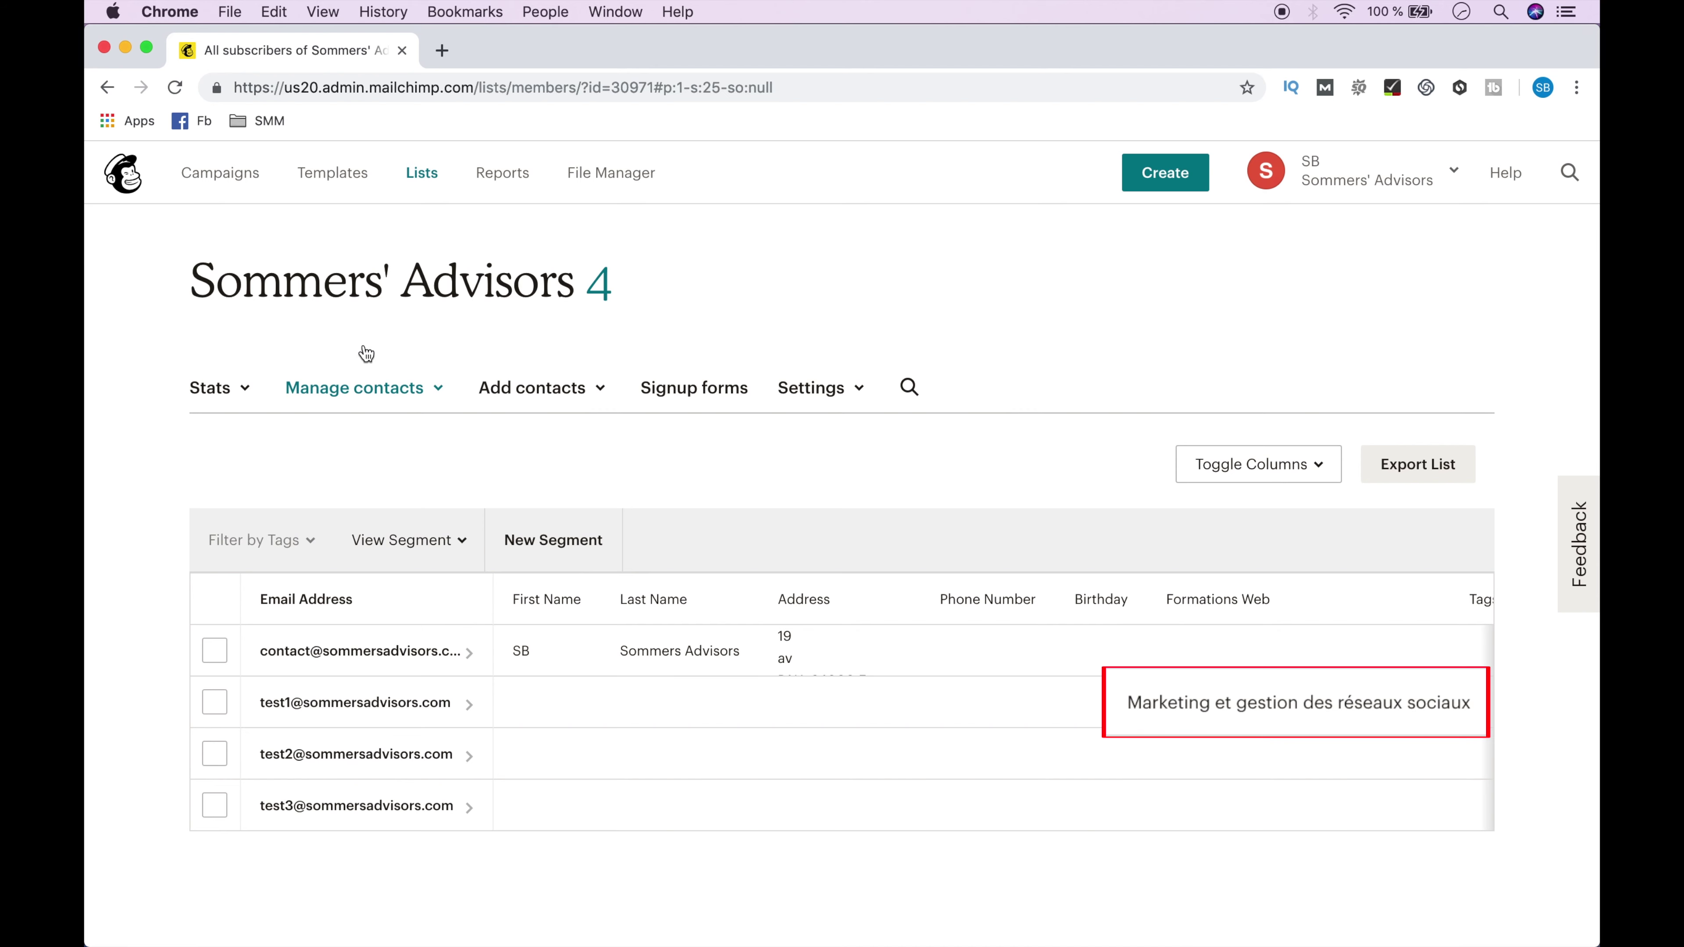
# Add the second test subscriber to the Référencement Web group.
pyautogui.click(356, 754)
pyautogui.scroll(-10, 862, 597)
pyautogui.click(1493, 377)
pyautogui.click(663, 514)
pyautogui.click(670, 765)
pyautogui.click(244, 349)
# Add the third test subscriber to Création d'un site web avec WordPress, then show all lists.
pyautogui.click(331, 800)
pyautogui.scroll(-10, 861, 597)
pyautogui.click(1496, 371)
pyautogui.click(663, 572)
pyautogui.click(670, 764)
pyautogui.click(325, 353)
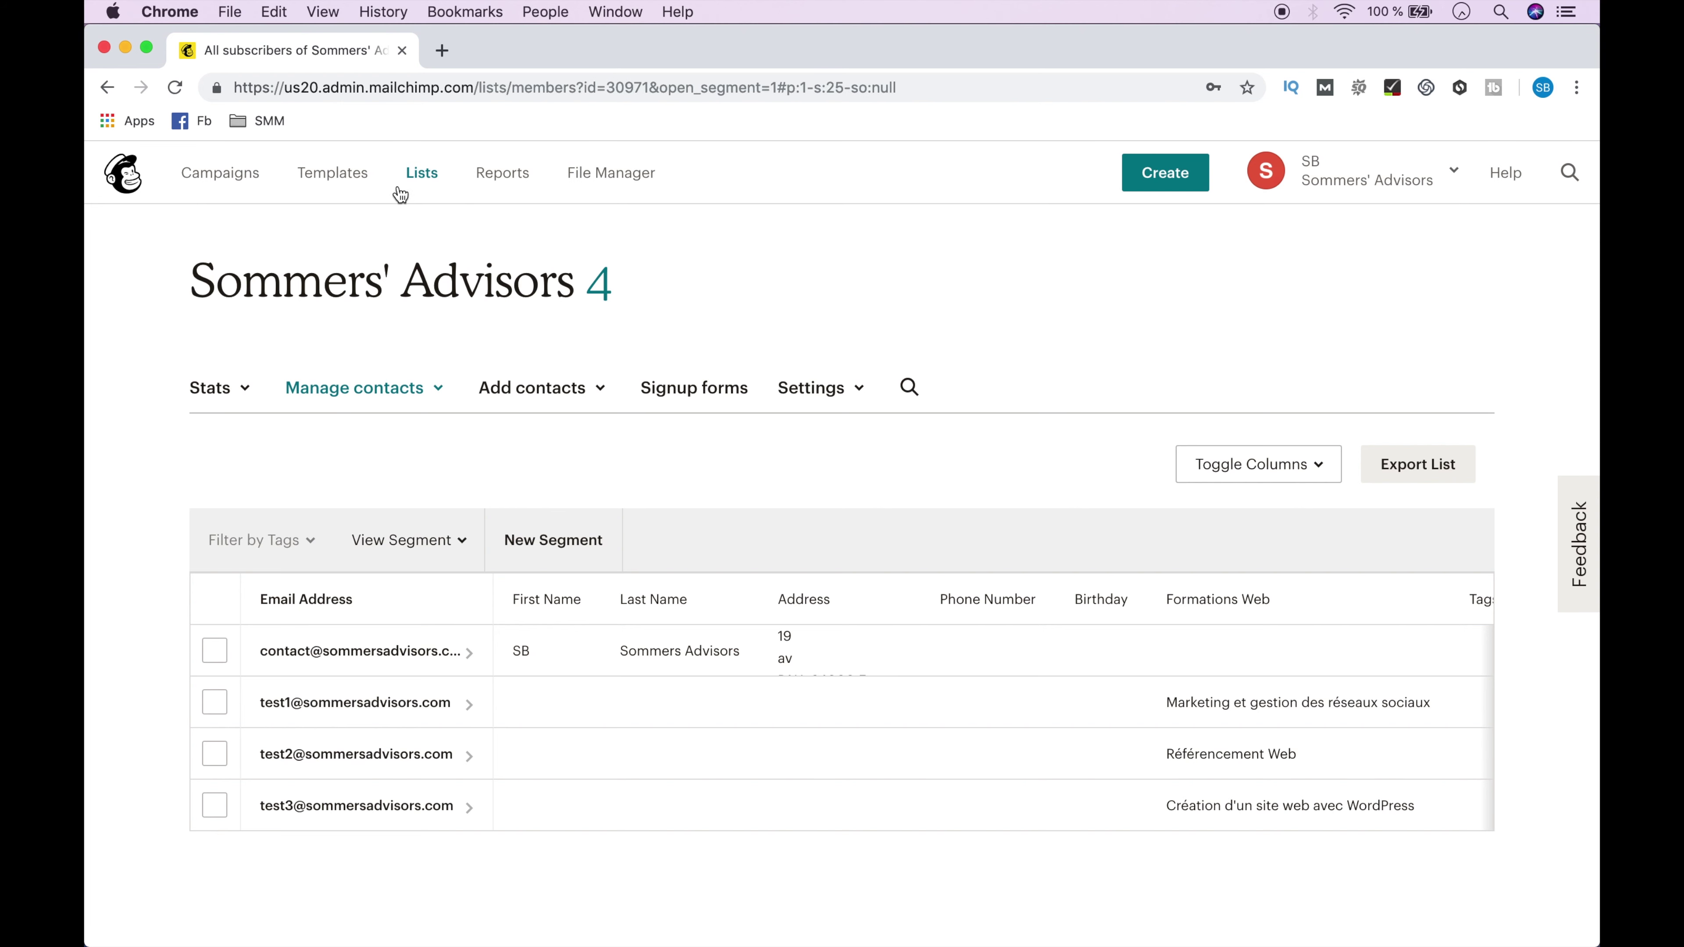
pyautogui.click(419, 177)
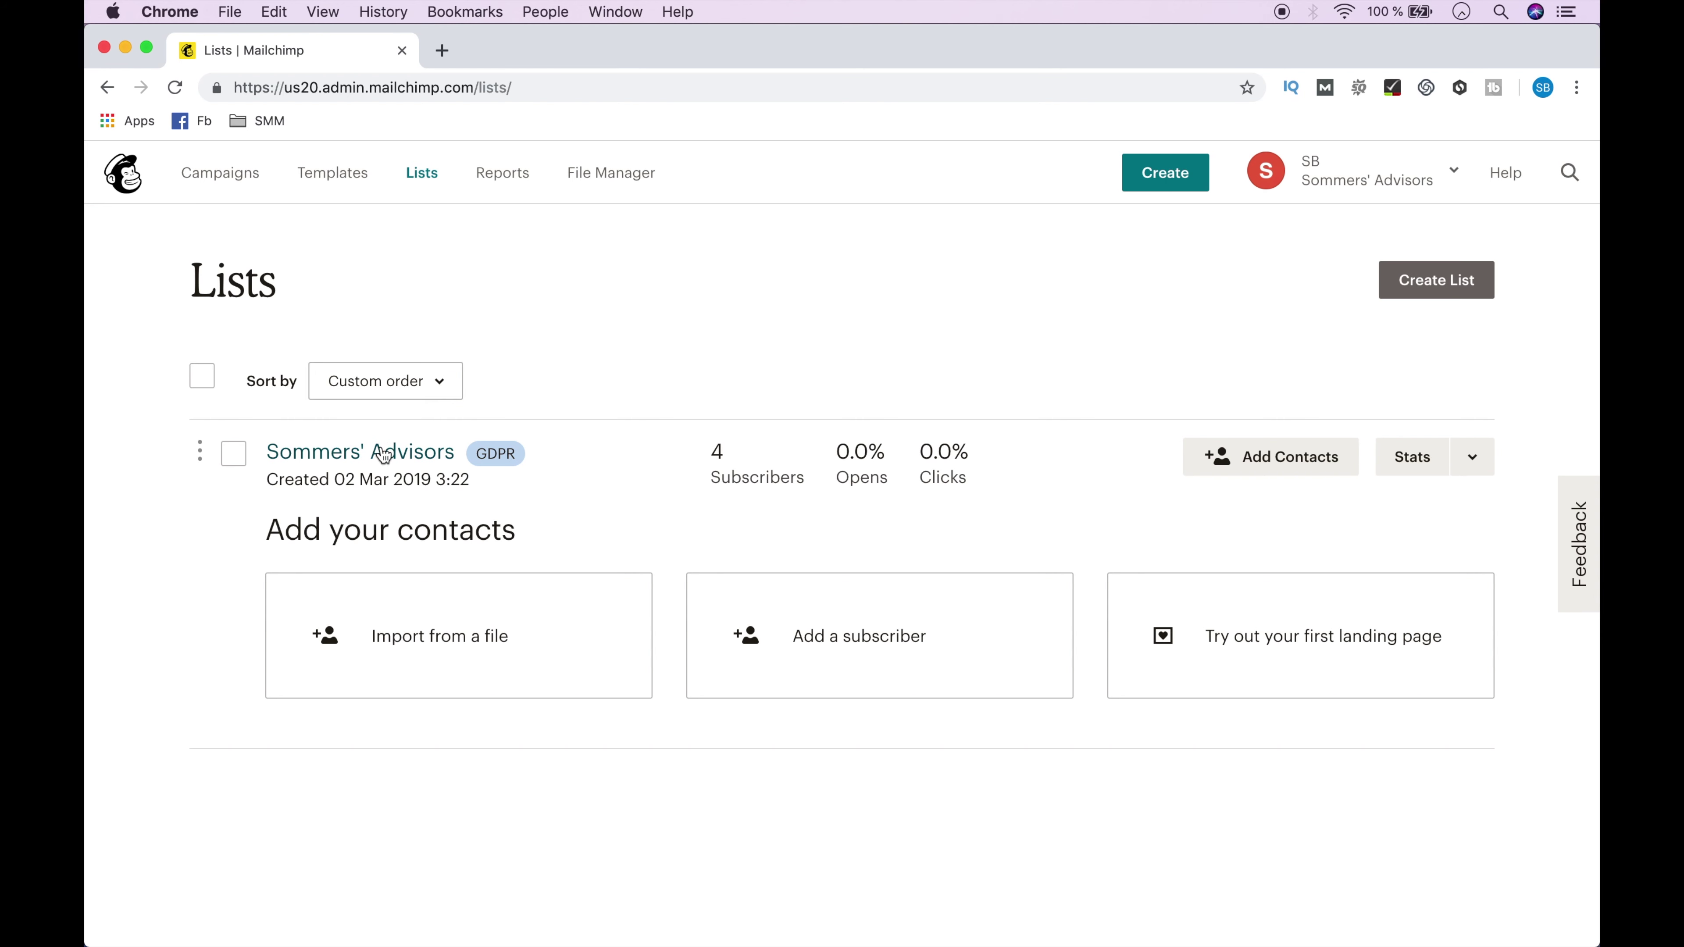
# Go to the Sommers' Advisors list's Signup forms and choose Form builder.
pyautogui.click(383, 461)
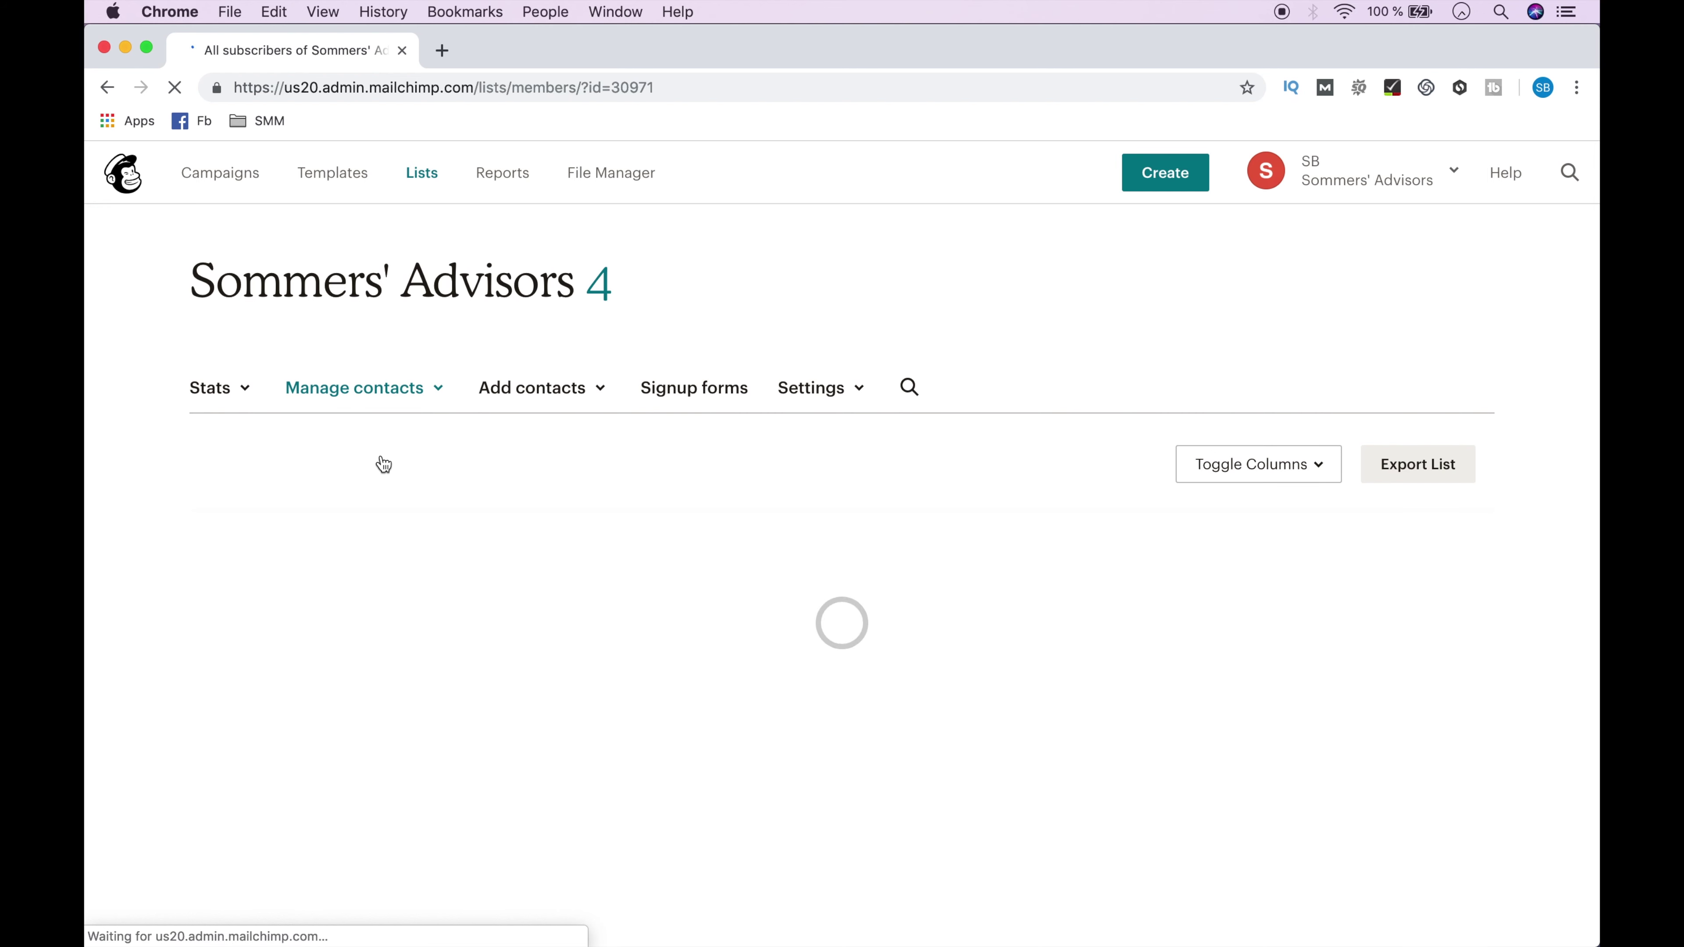
pyautogui.click(685, 391)
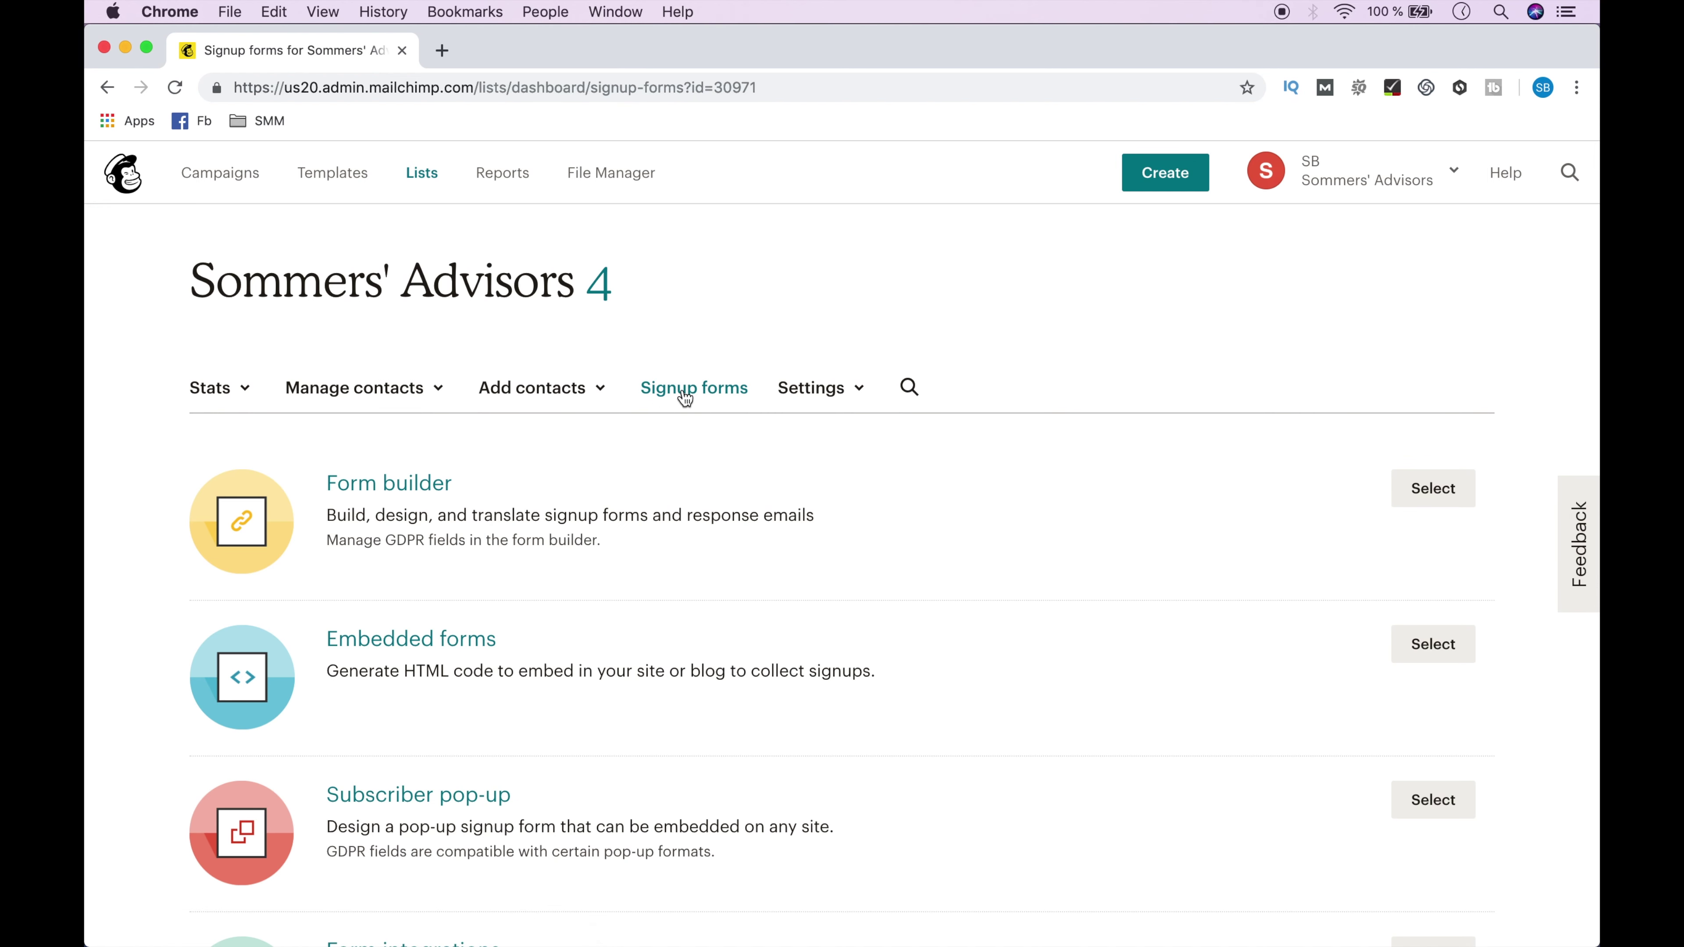
pyautogui.scroll(-3, 685, 397)
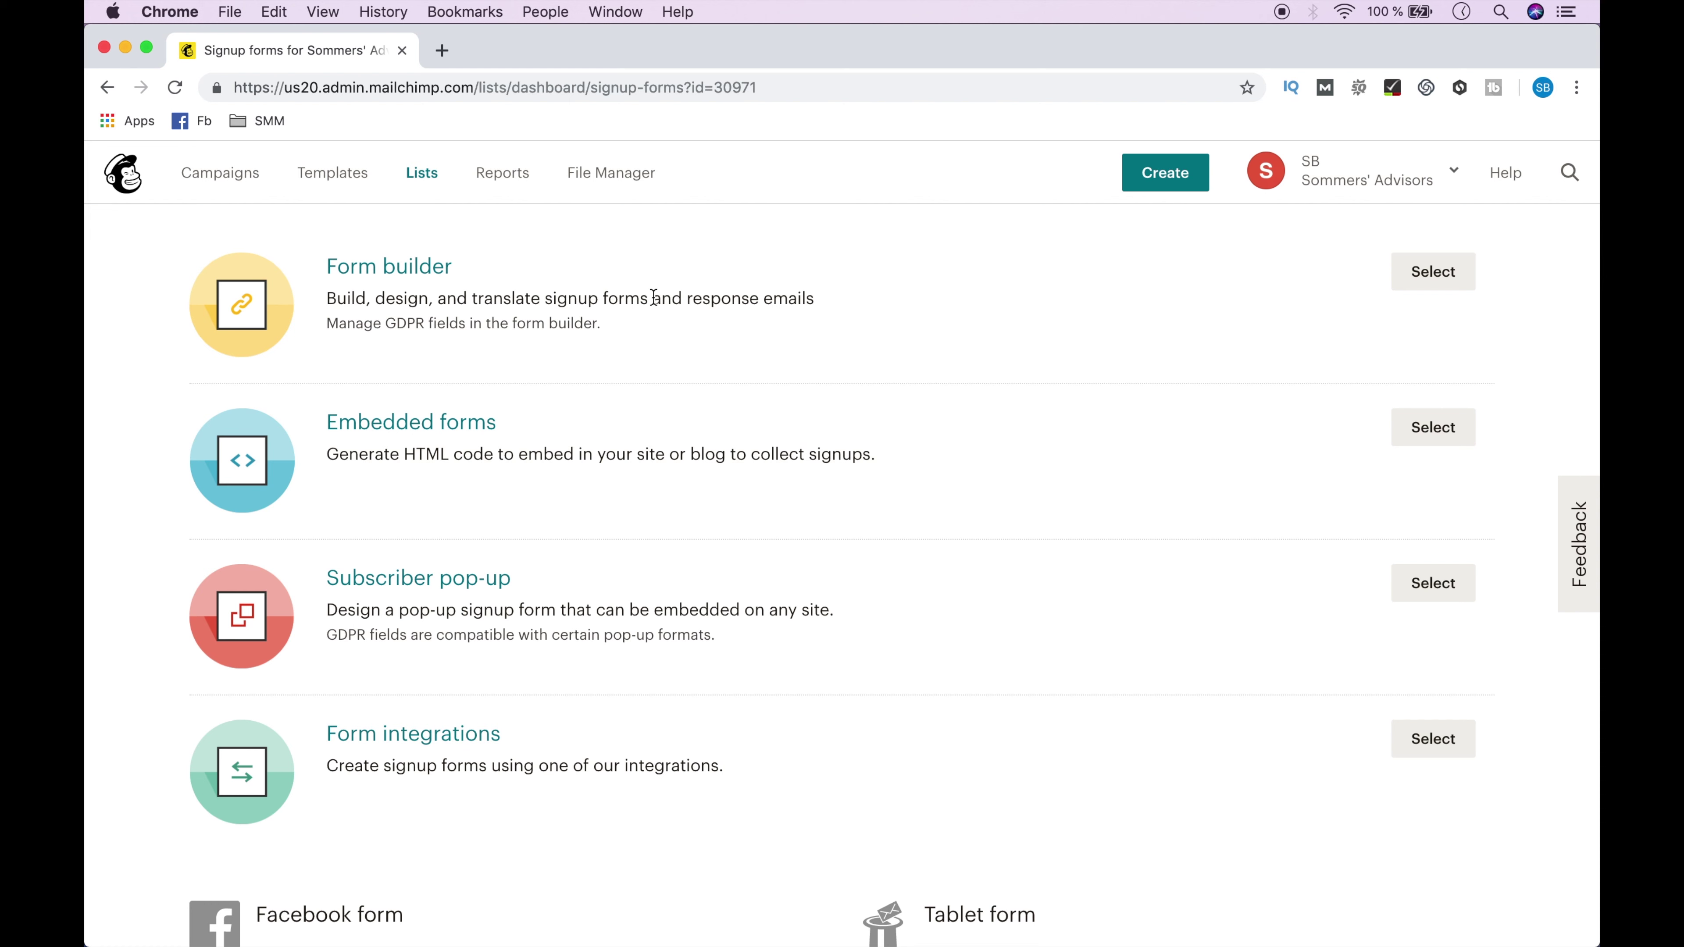
pyautogui.click(1433, 272)
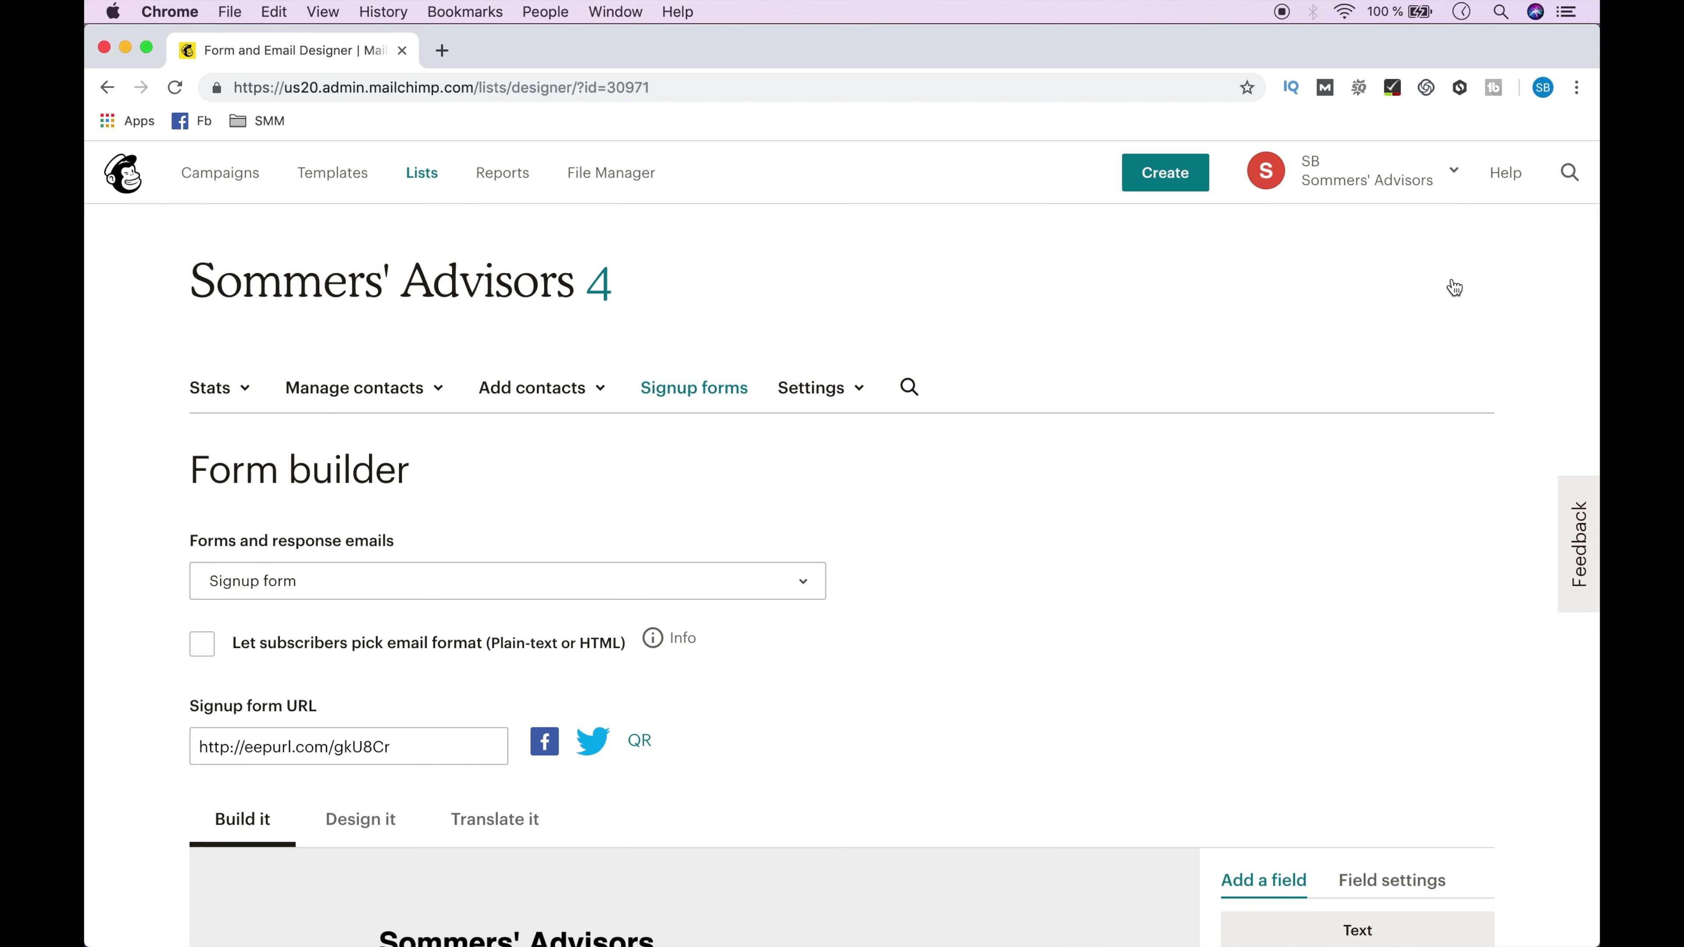
pyautogui.click(766, 580)
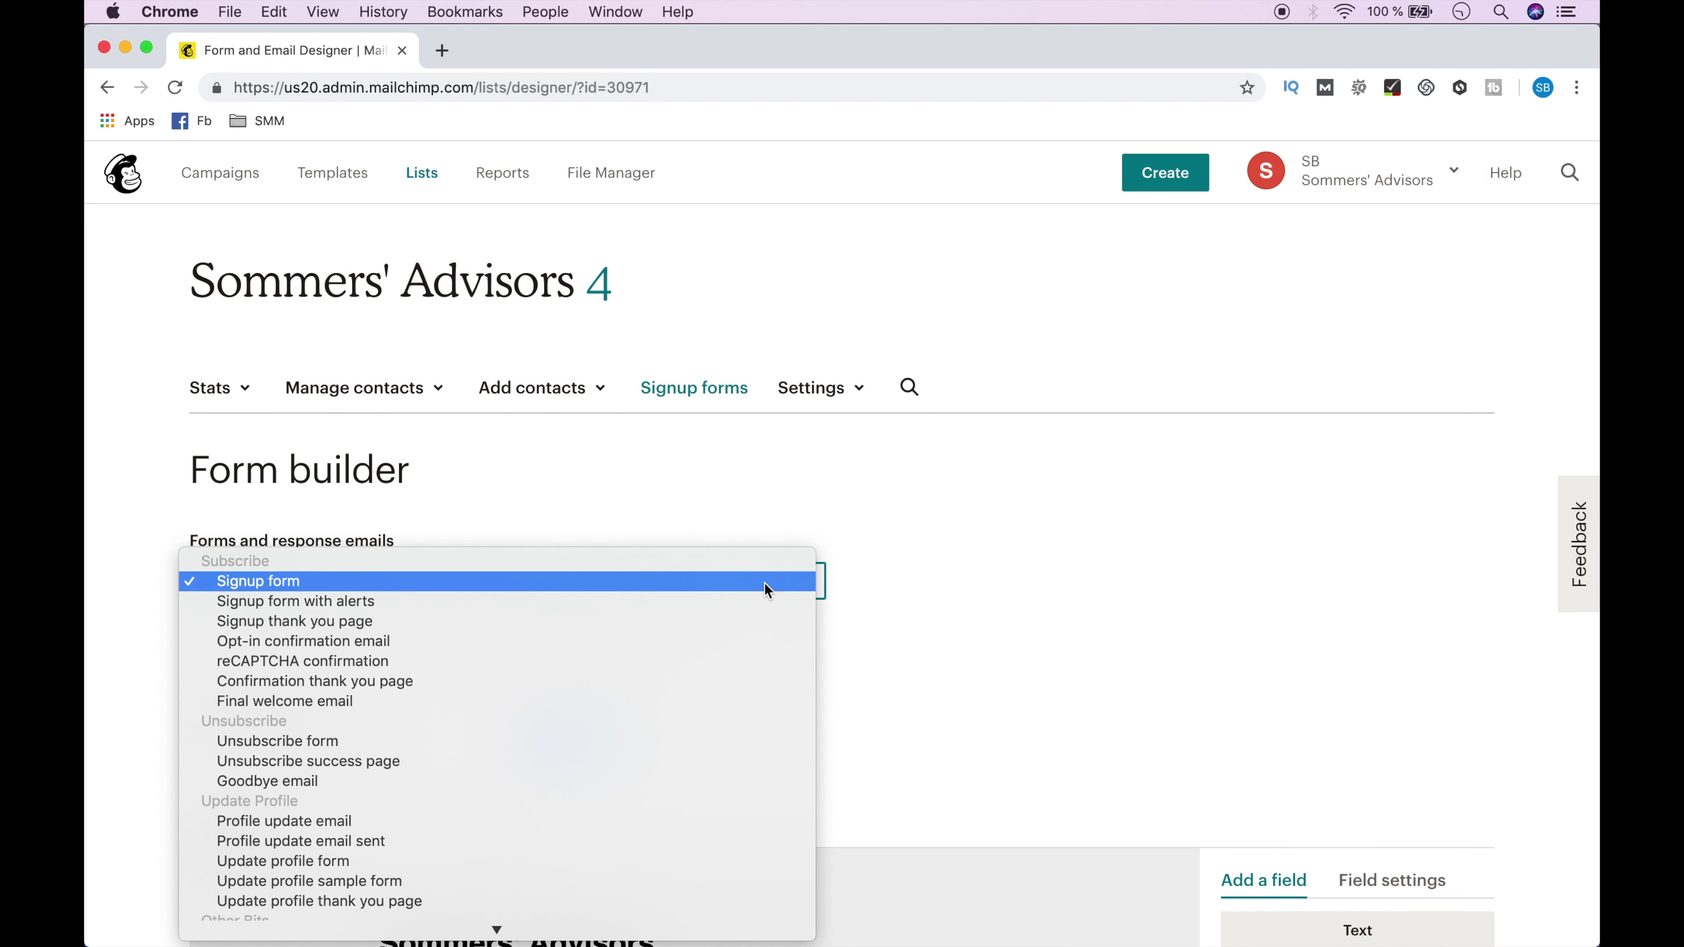
pyautogui.scroll(-3, 764, 584)
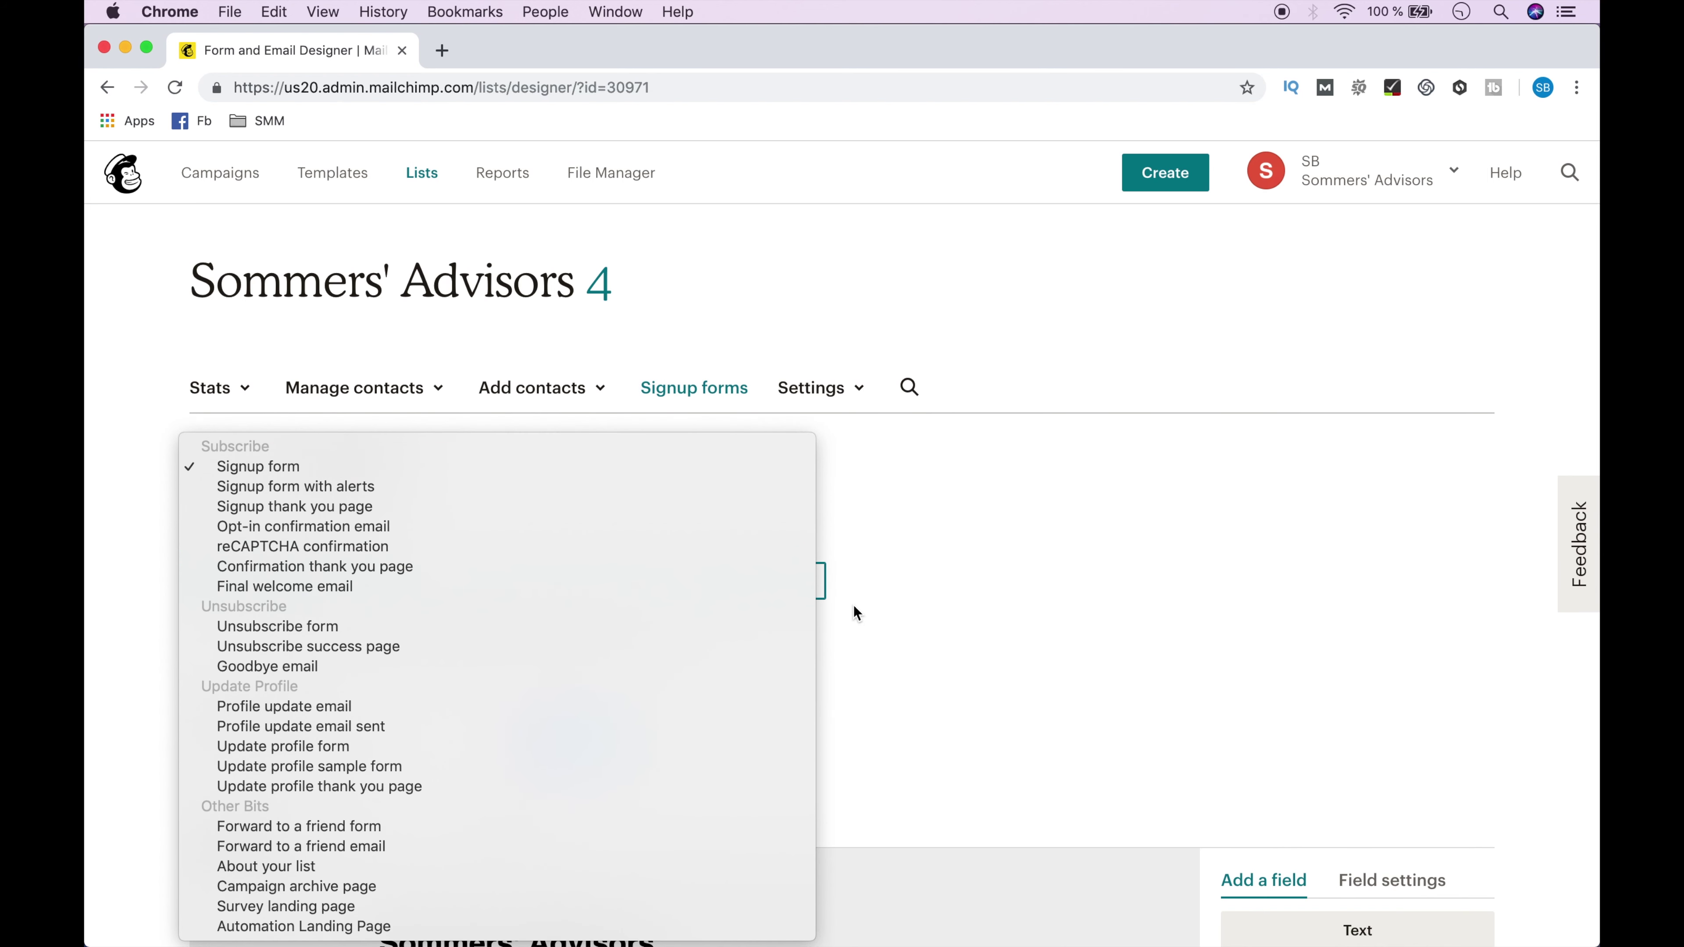
pyautogui.click(854, 605)
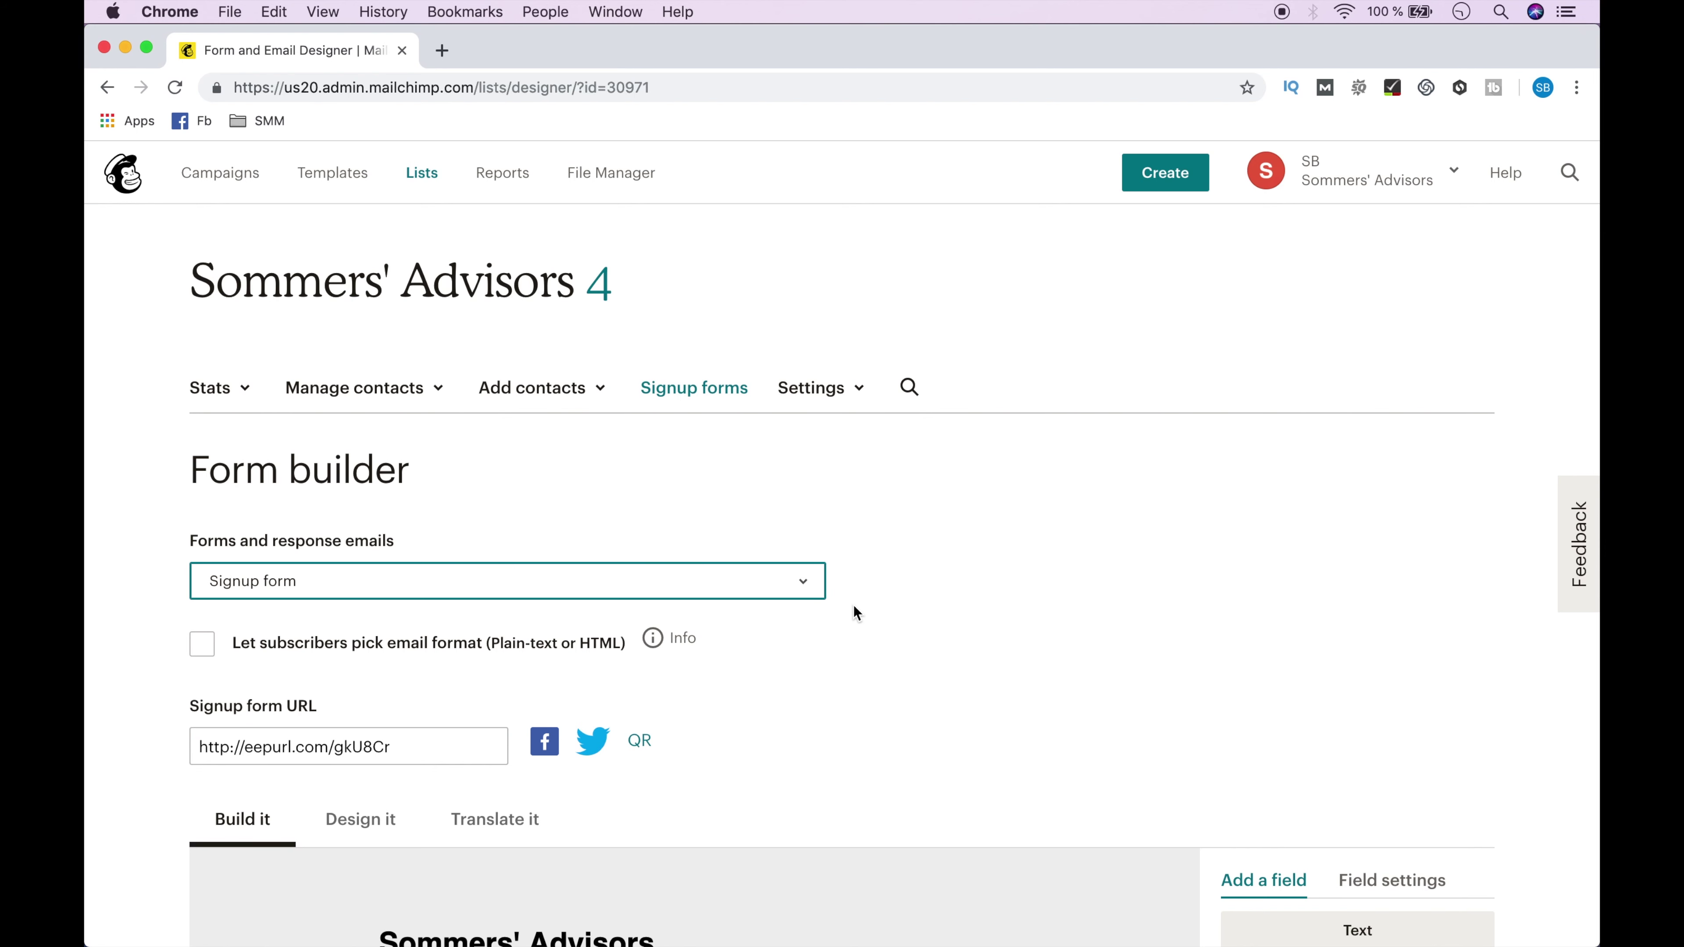
pyautogui.scroll(-8, 854, 605)
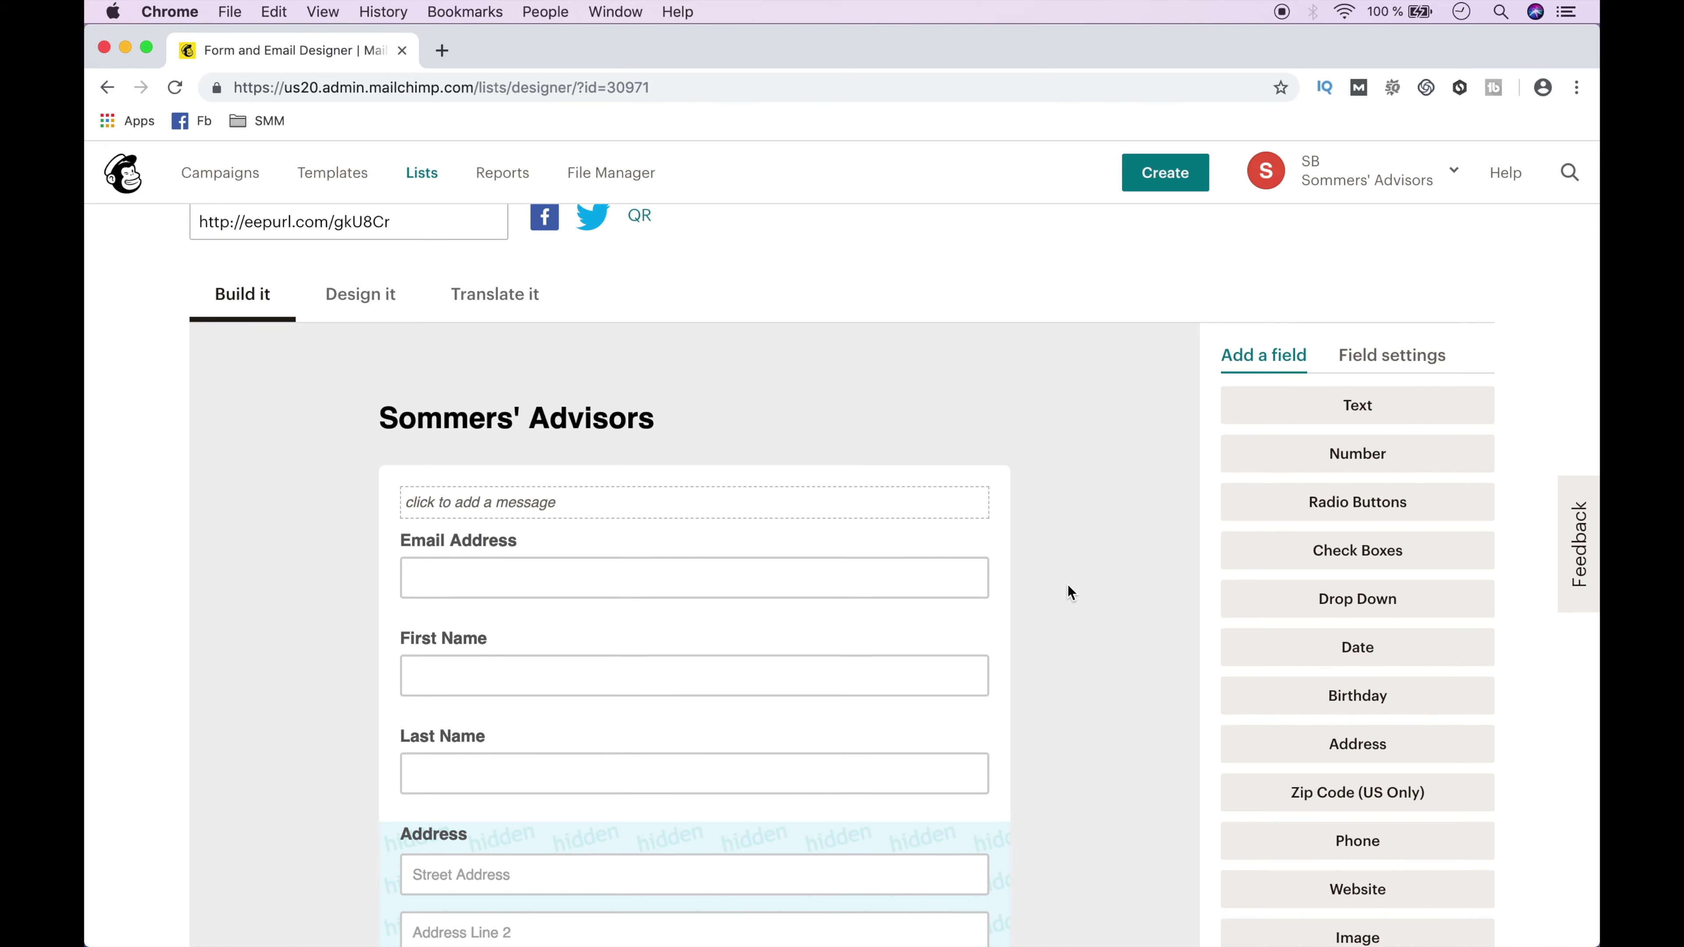
pyautogui.scroll(-10, 1067, 585)
pyautogui.scroll(-11, 1069, 585)
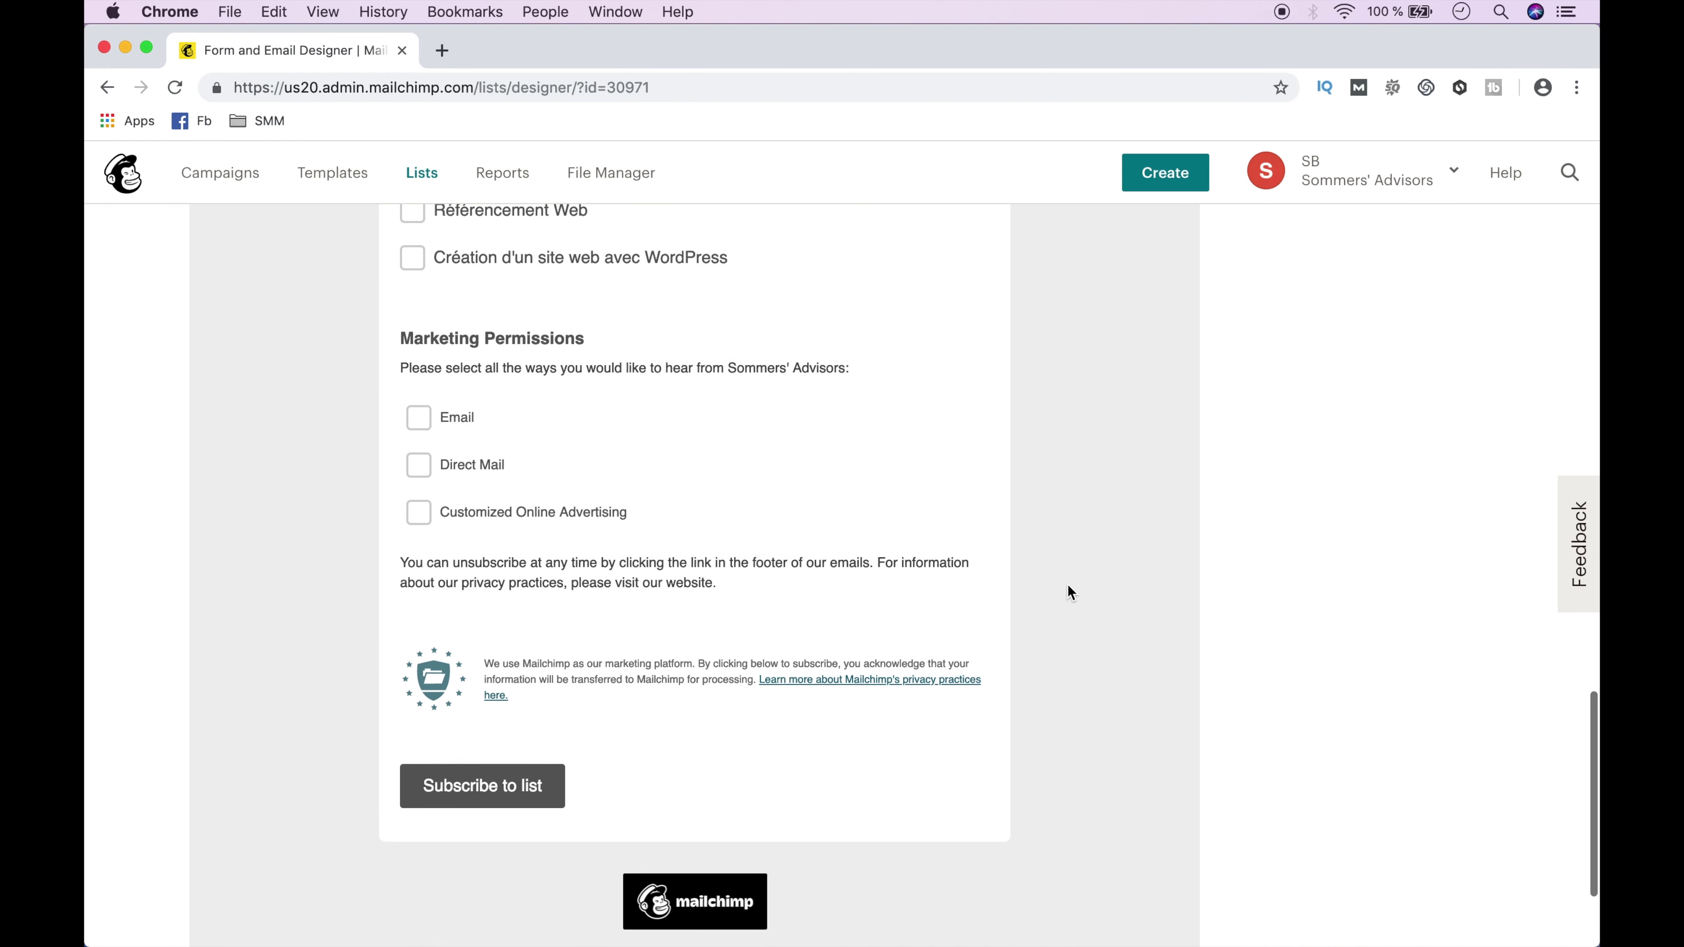
pyautogui.scroll(20, 1067, 585)
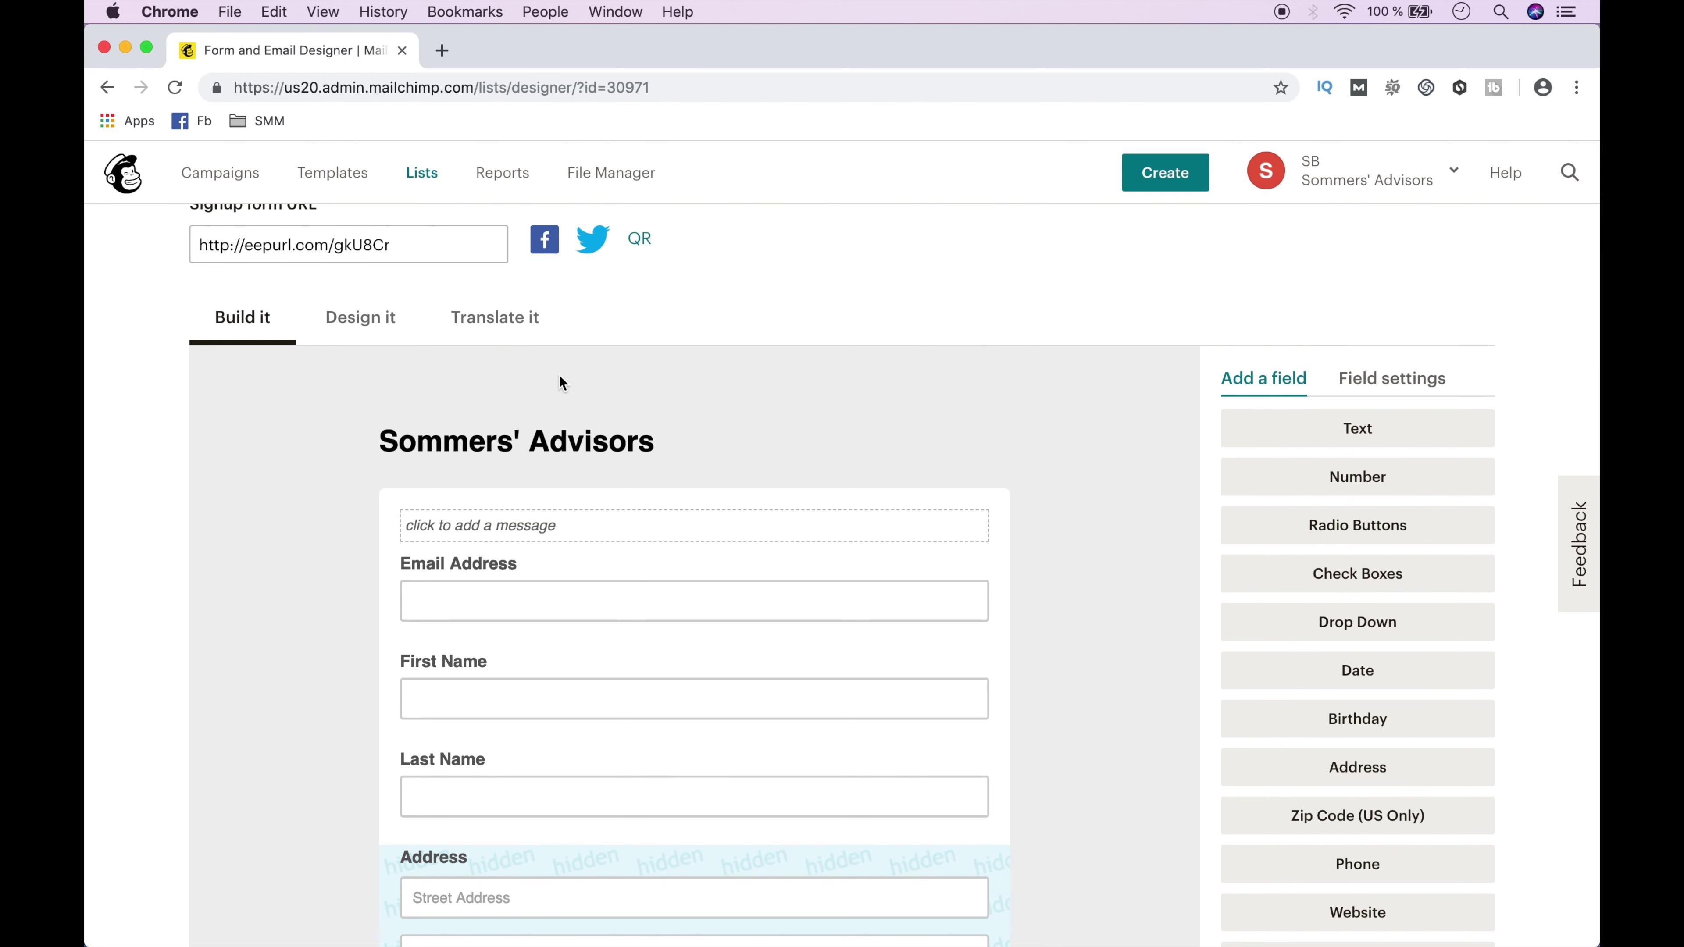
# Set French (France) as the form's default language under Translate it, then return to Build it.
pyautogui.click(495, 335)
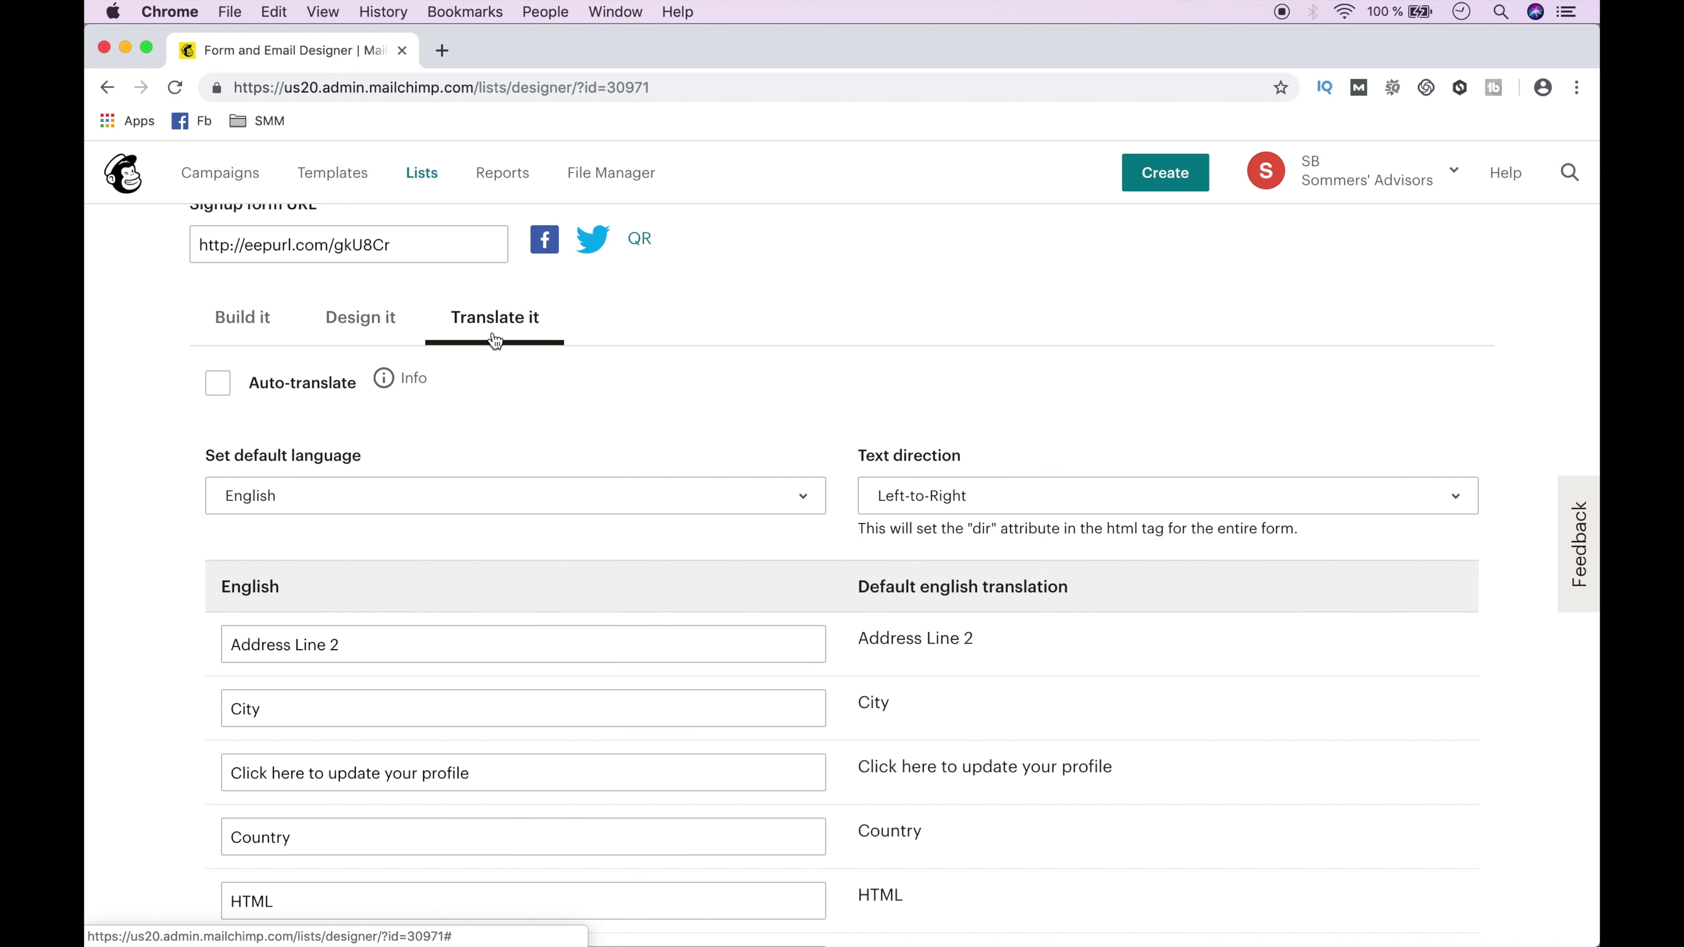
pyautogui.click(520, 497)
pyautogui.write('fr')
pyautogui.press('Return')
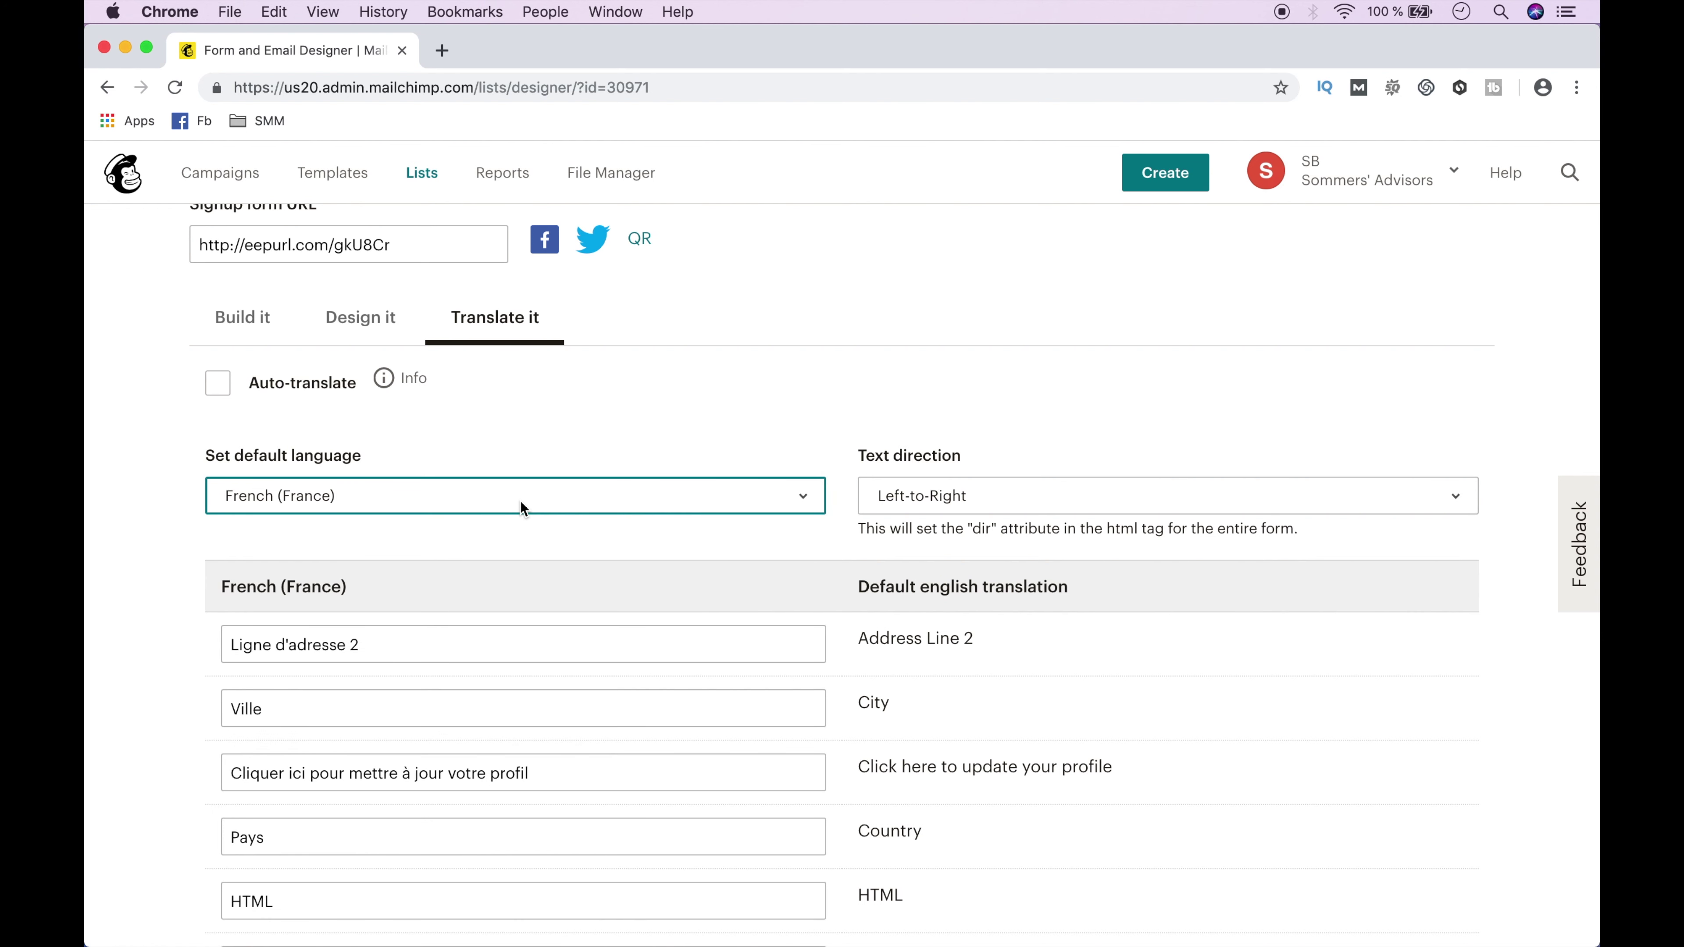
pyautogui.click(235, 324)
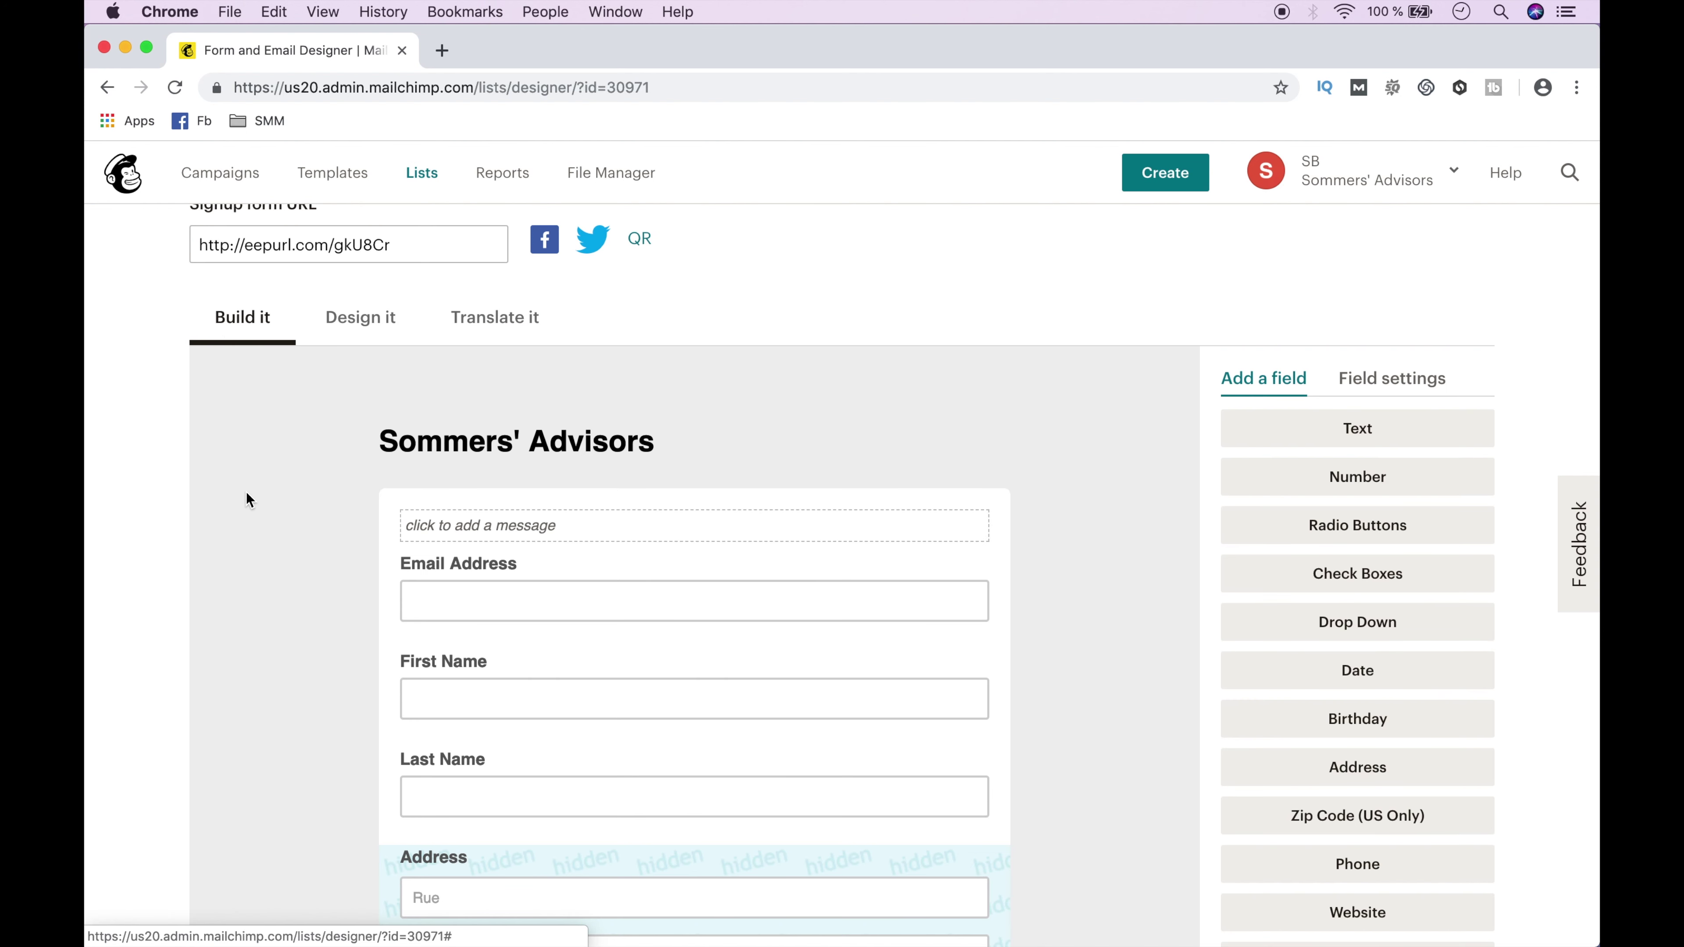
pyautogui.scroll(-10, 246, 494)
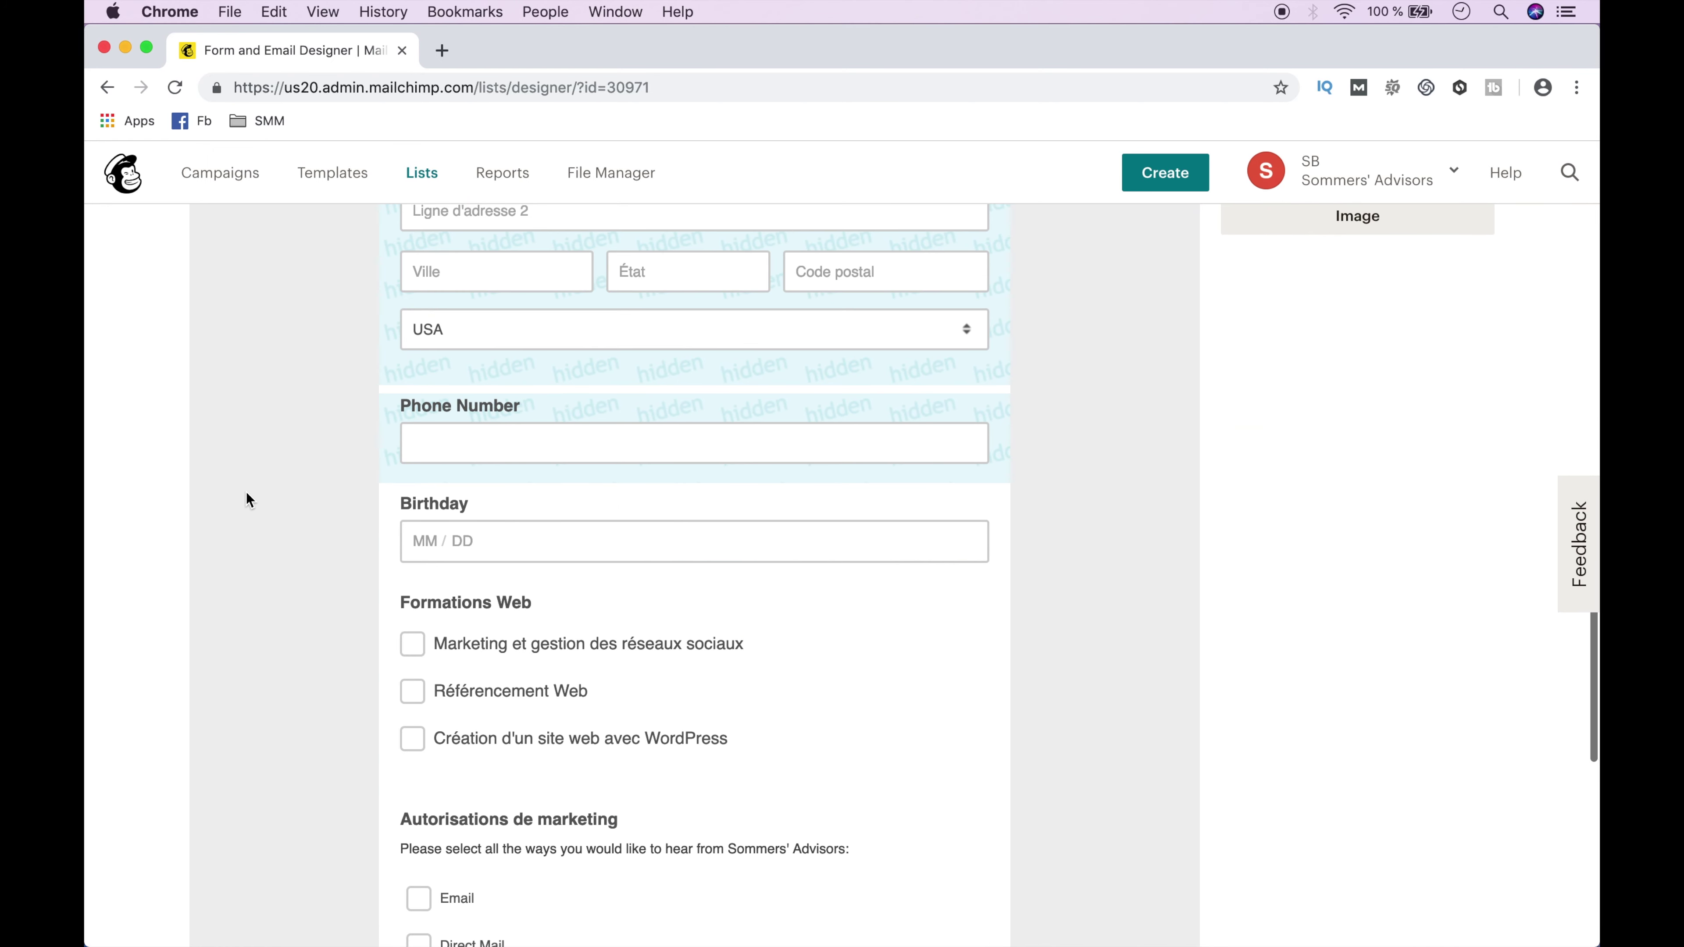
pyautogui.scroll(-8, 246, 493)
pyautogui.scroll(5, 246, 493)
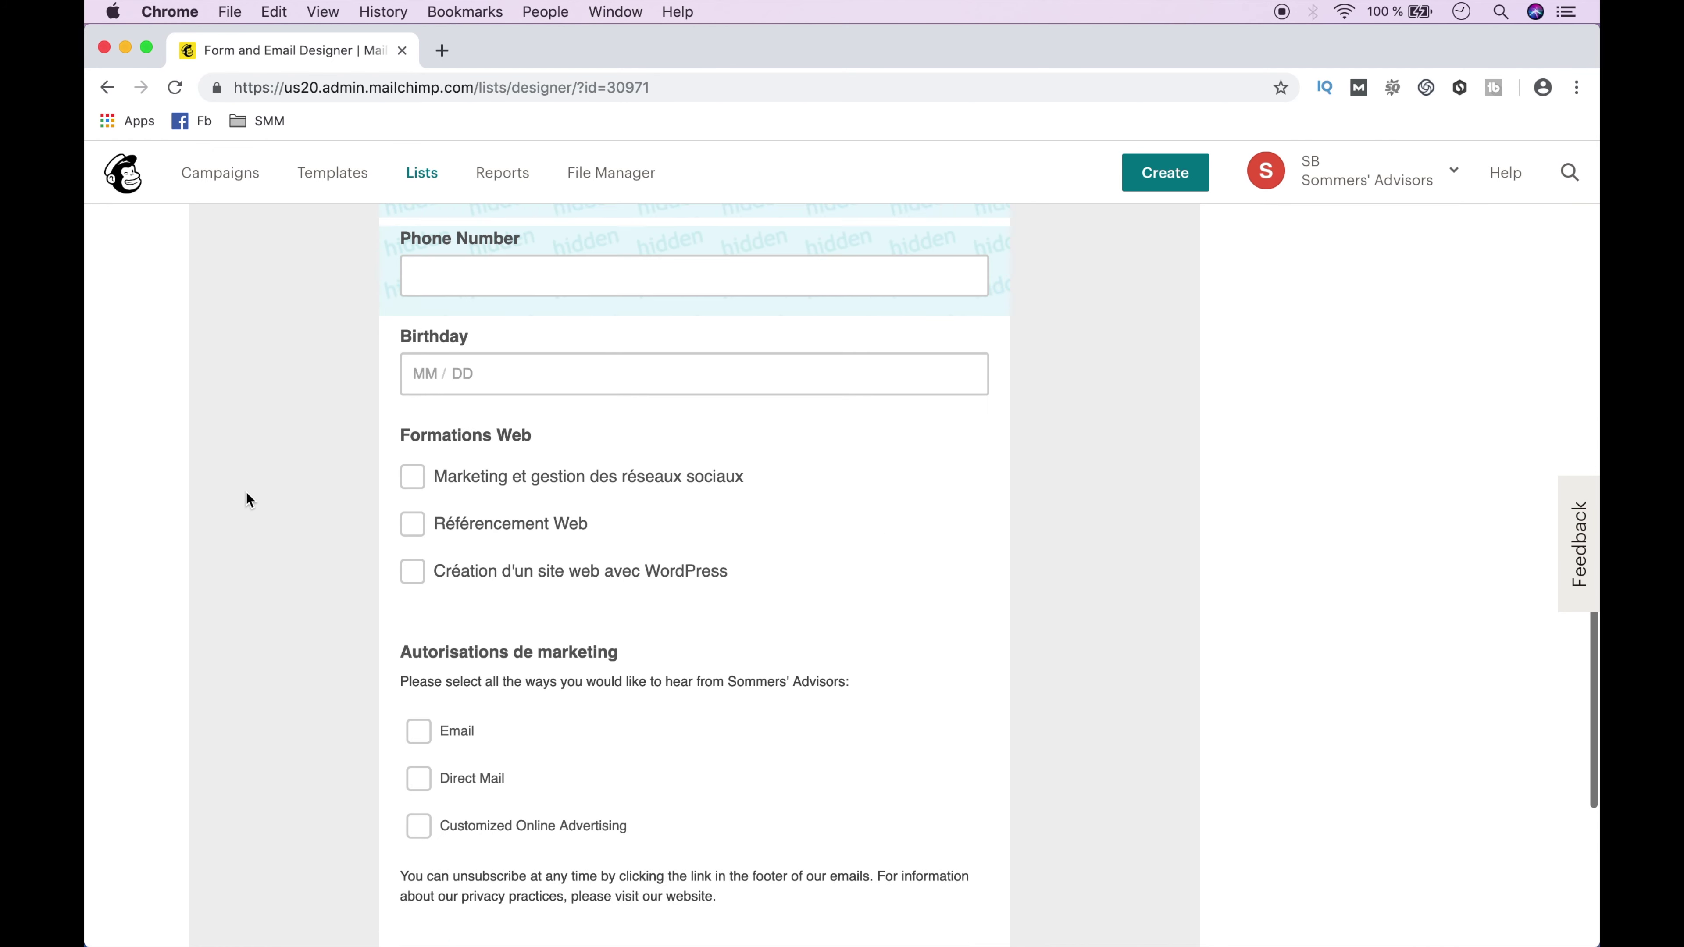
pyautogui.scroll(12, 246, 491)
pyautogui.moveTo(583, 416)
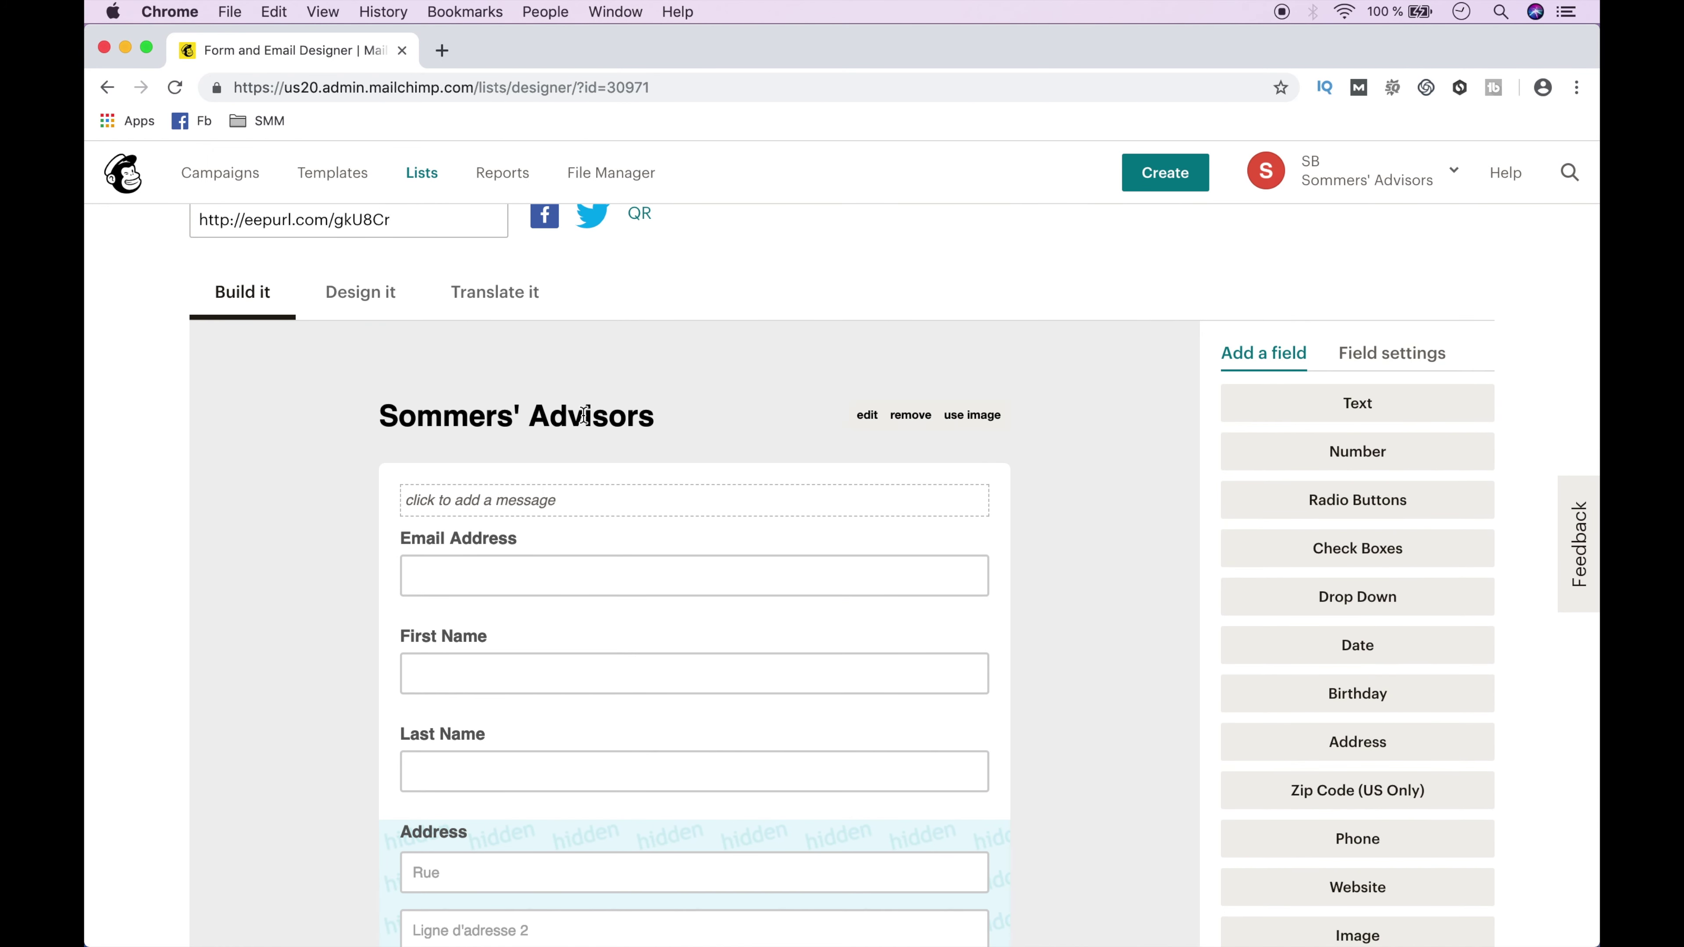
# Glance at the header and intro message editors, then select the Email Address field.
pyautogui.click(867, 416)
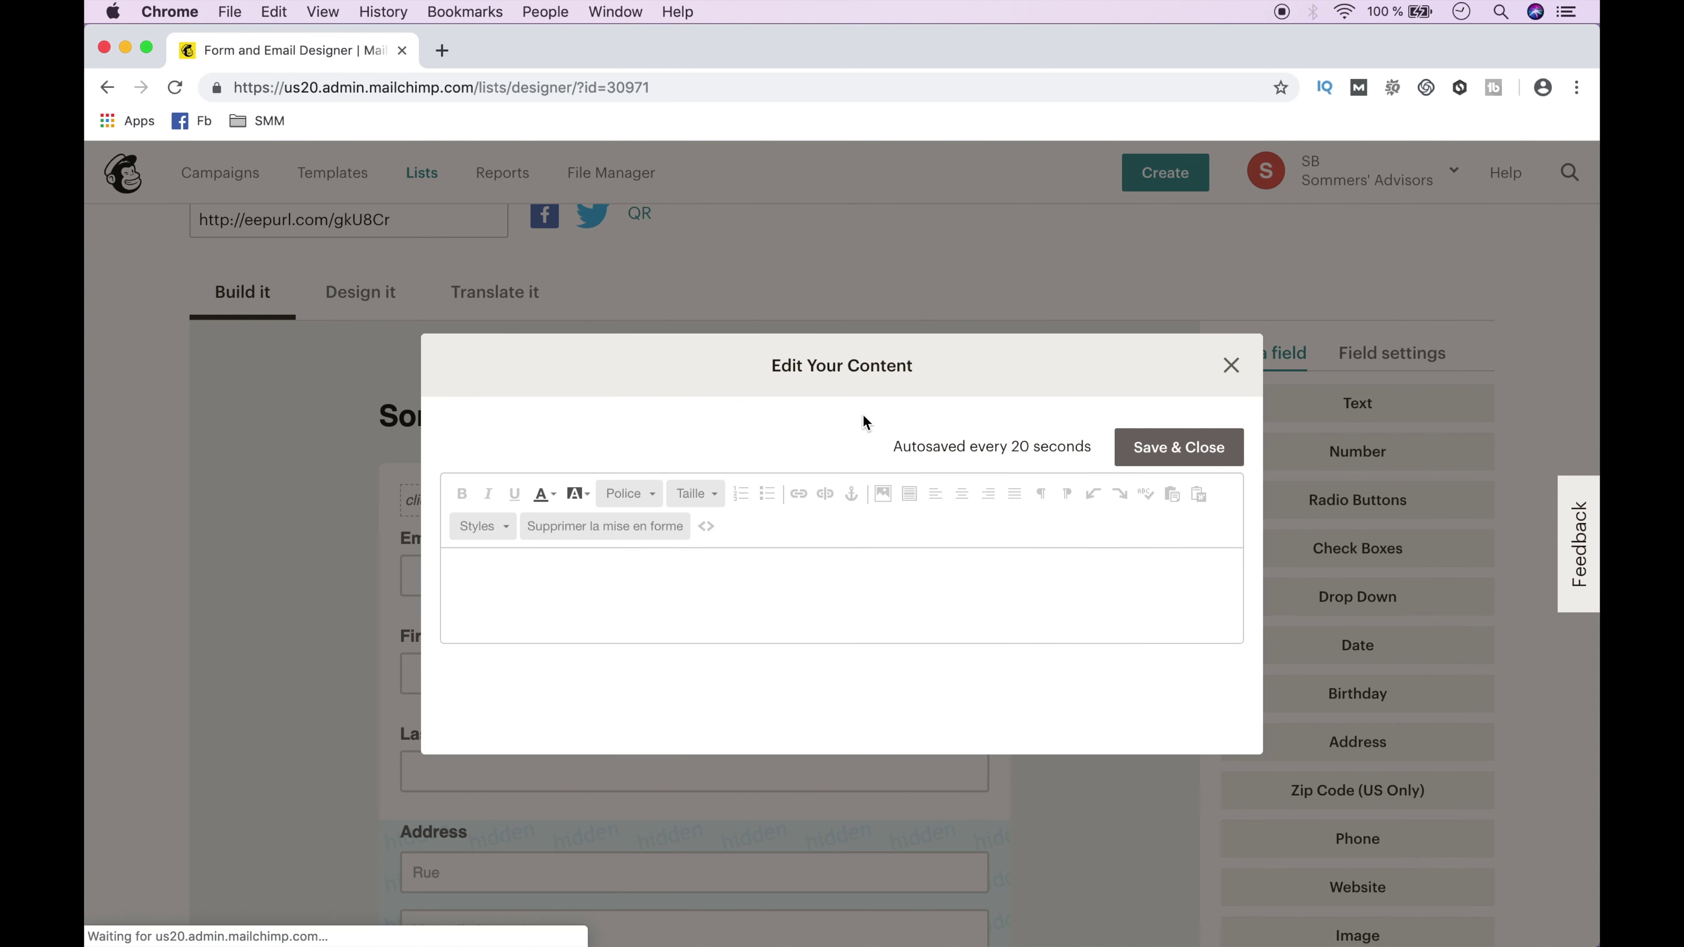
pyautogui.click(1241, 368)
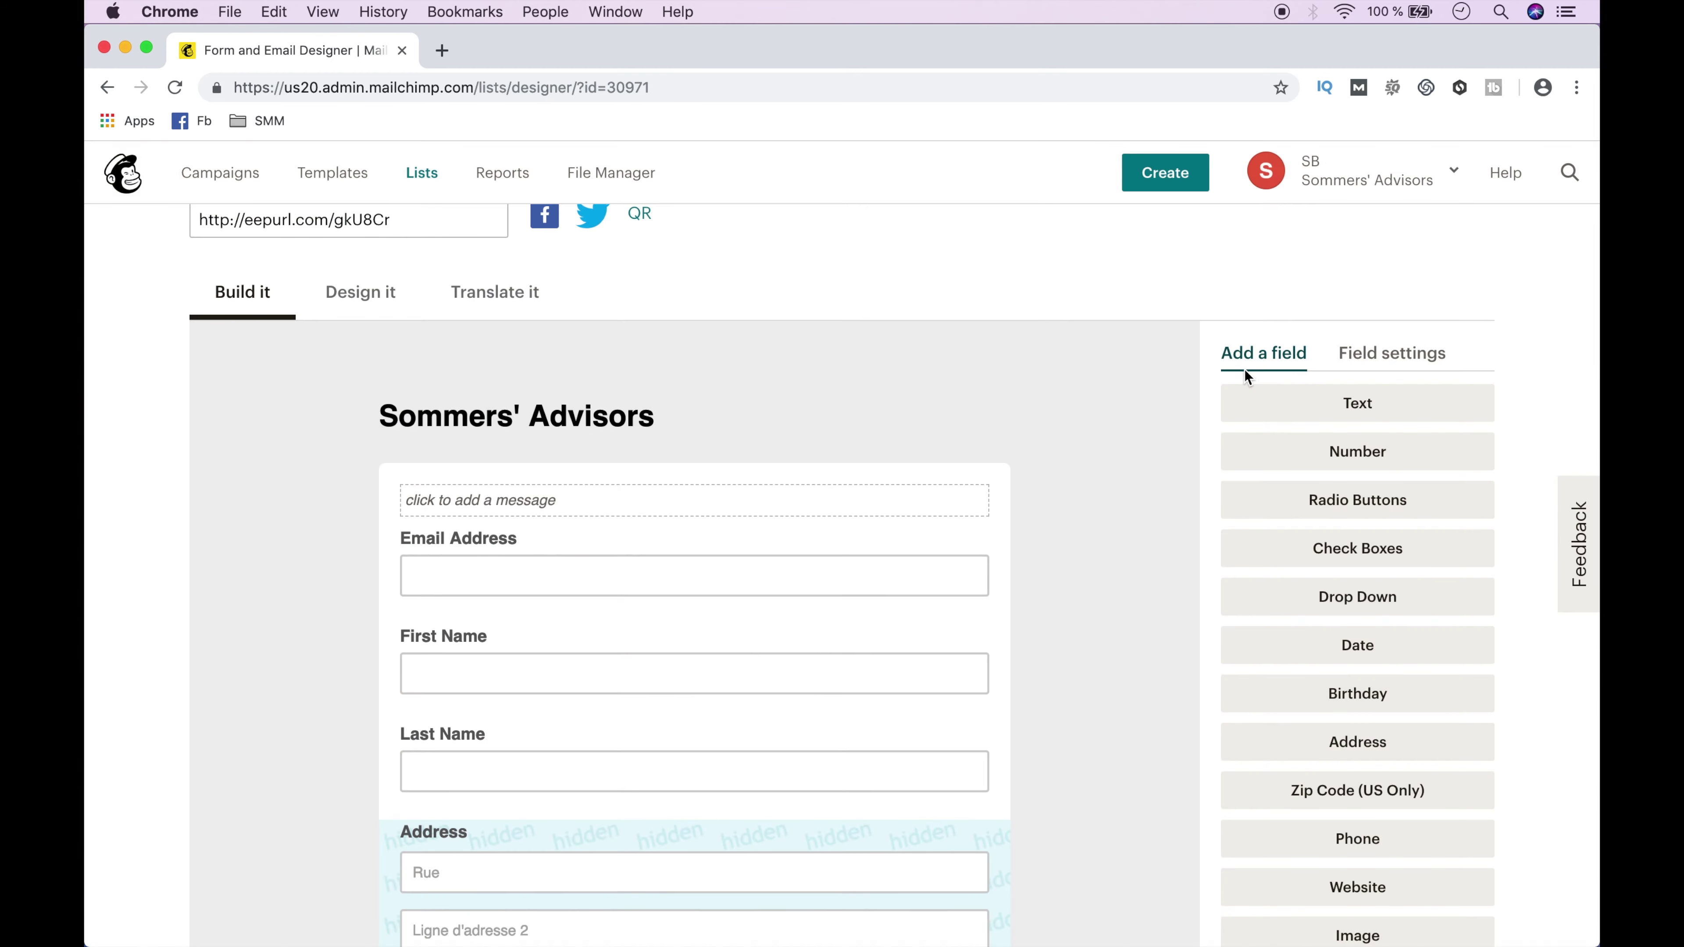
pyautogui.click(822, 502)
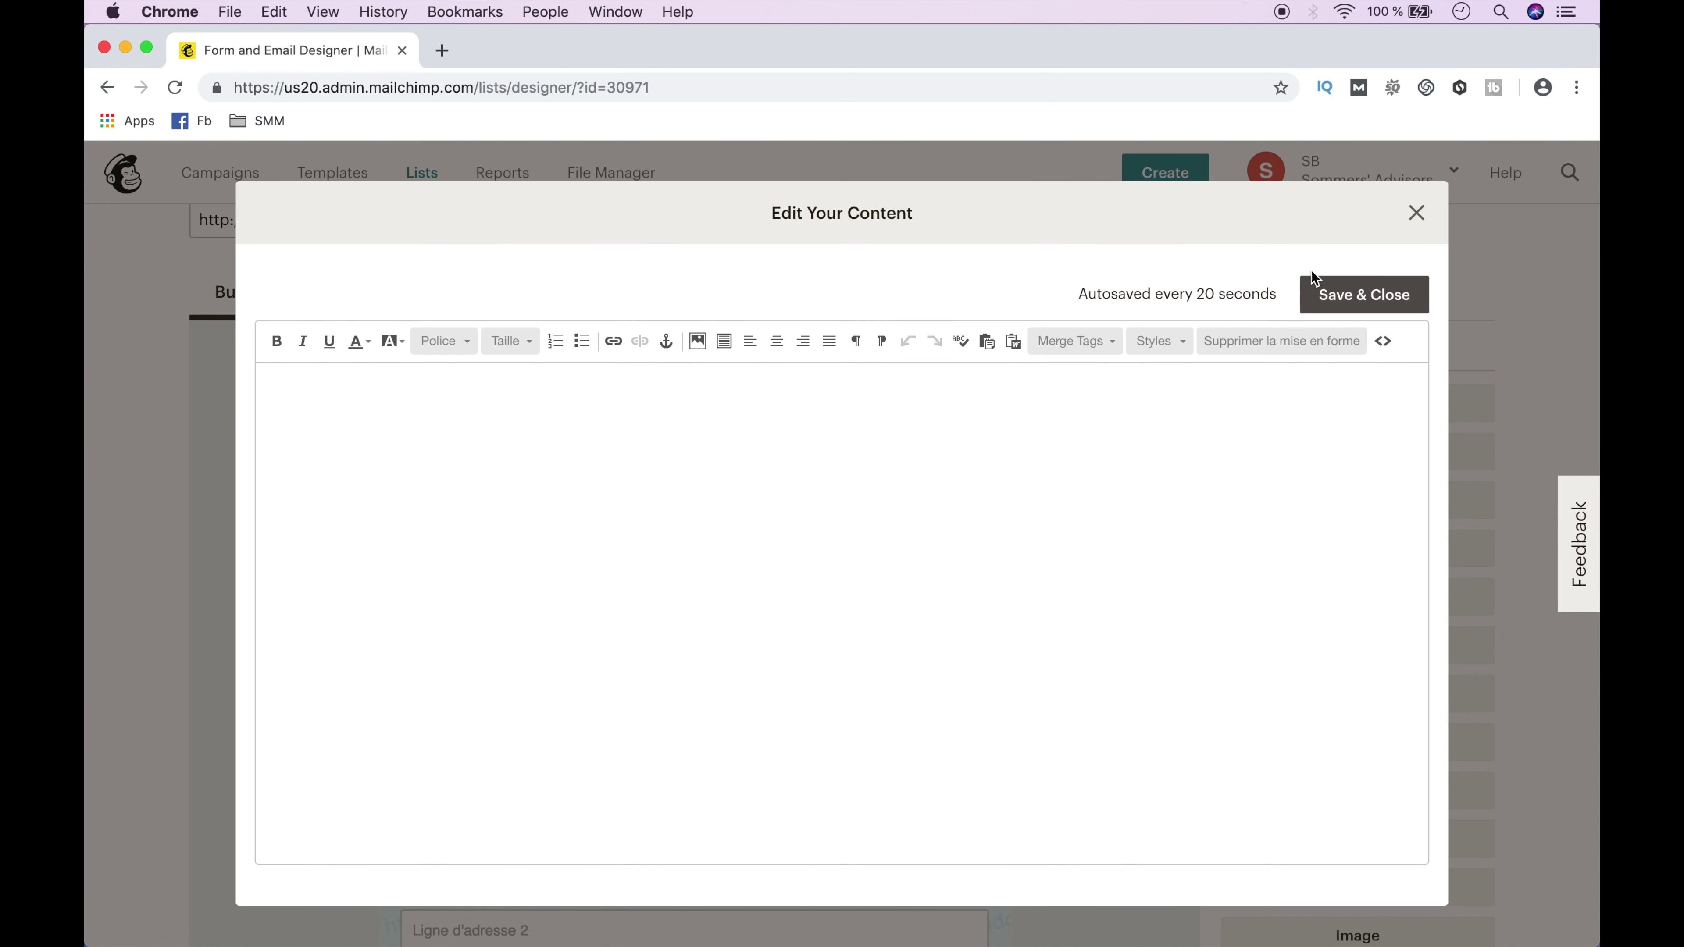
pyautogui.click(1414, 213)
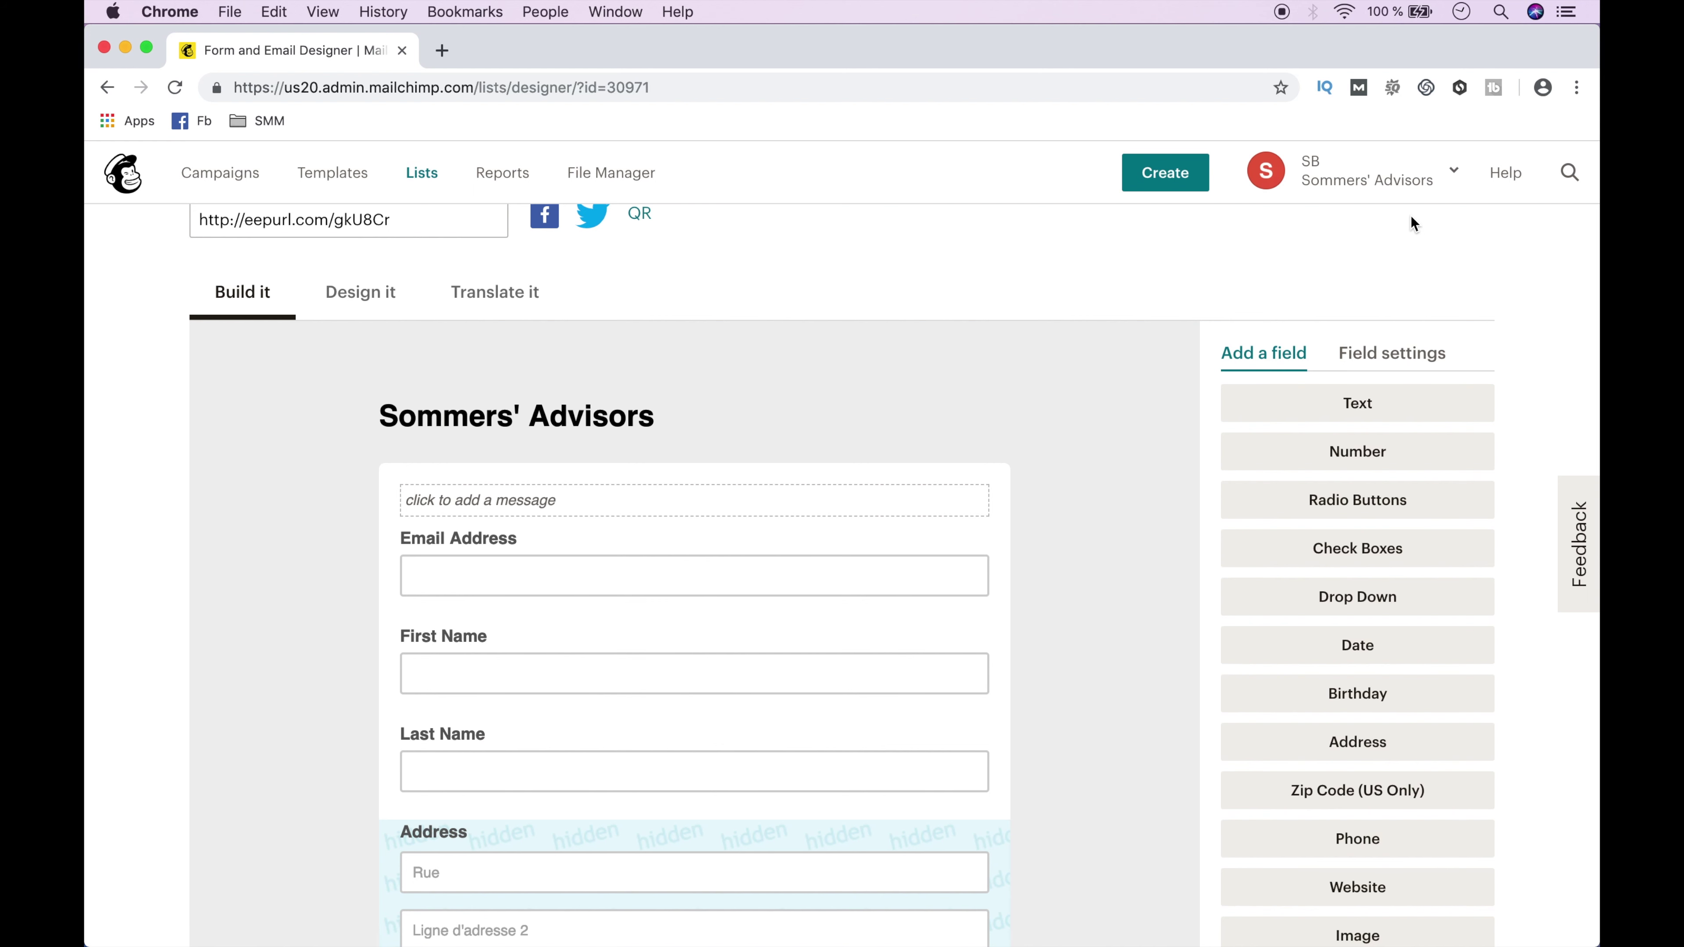
pyautogui.click(852, 556)
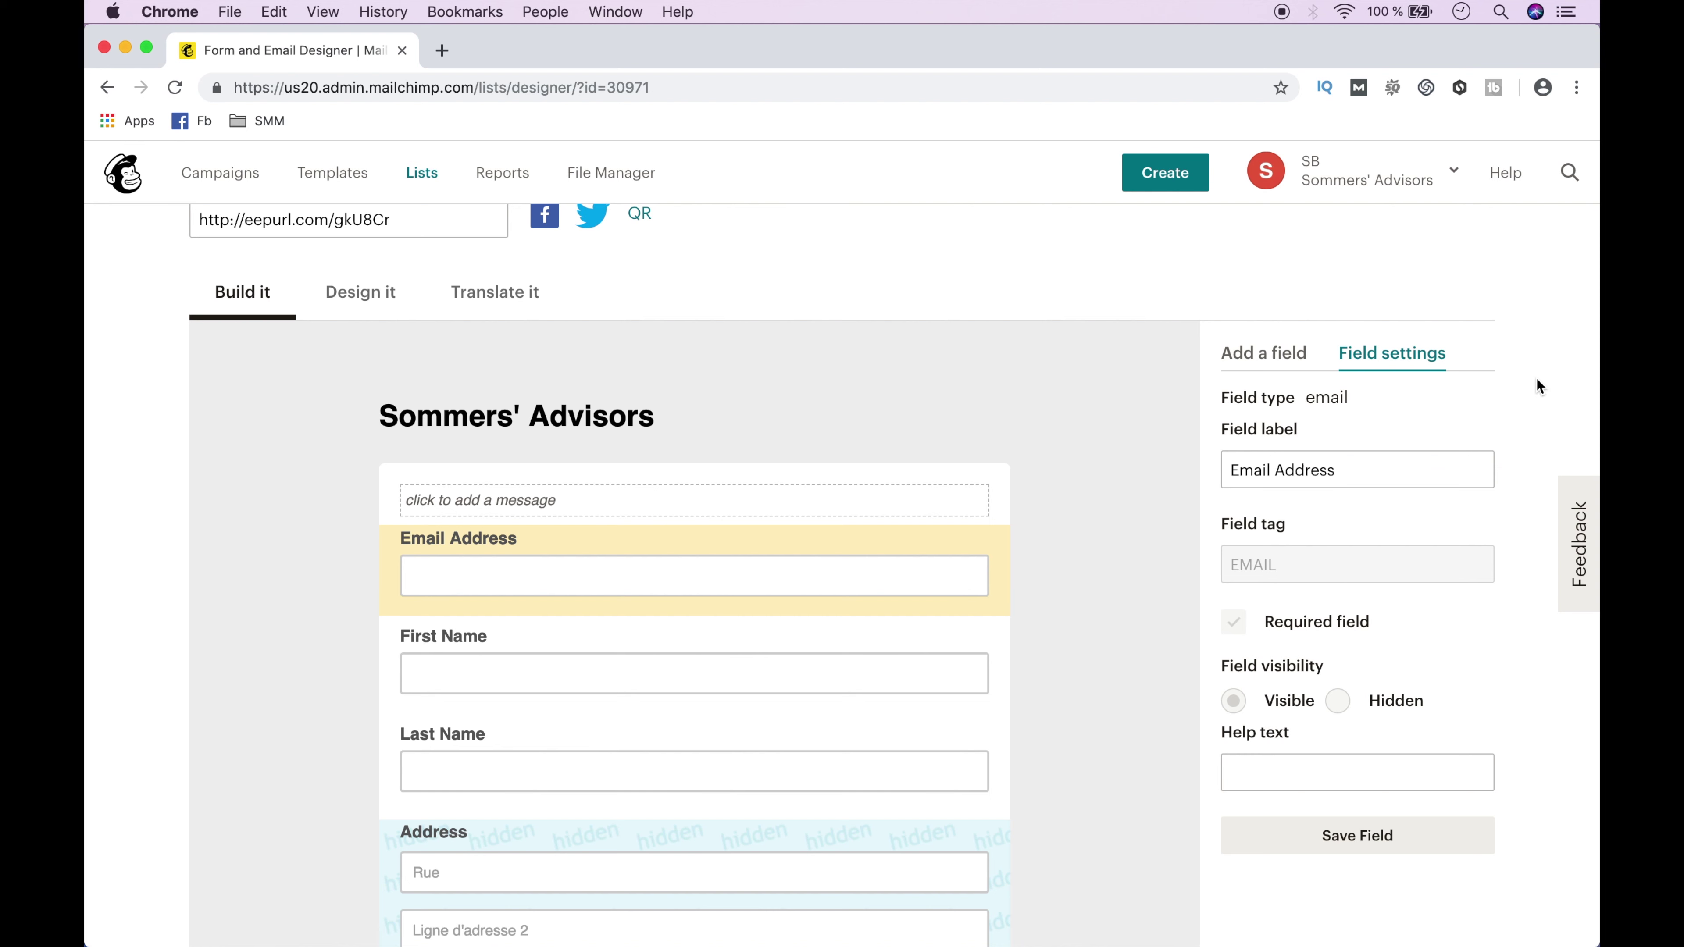
# Rename the name and email fields to Adresse Mail, Prenom and Nom de Famille.
pyautogui.tripleClick(1346, 470)
pyautogui.write('A')
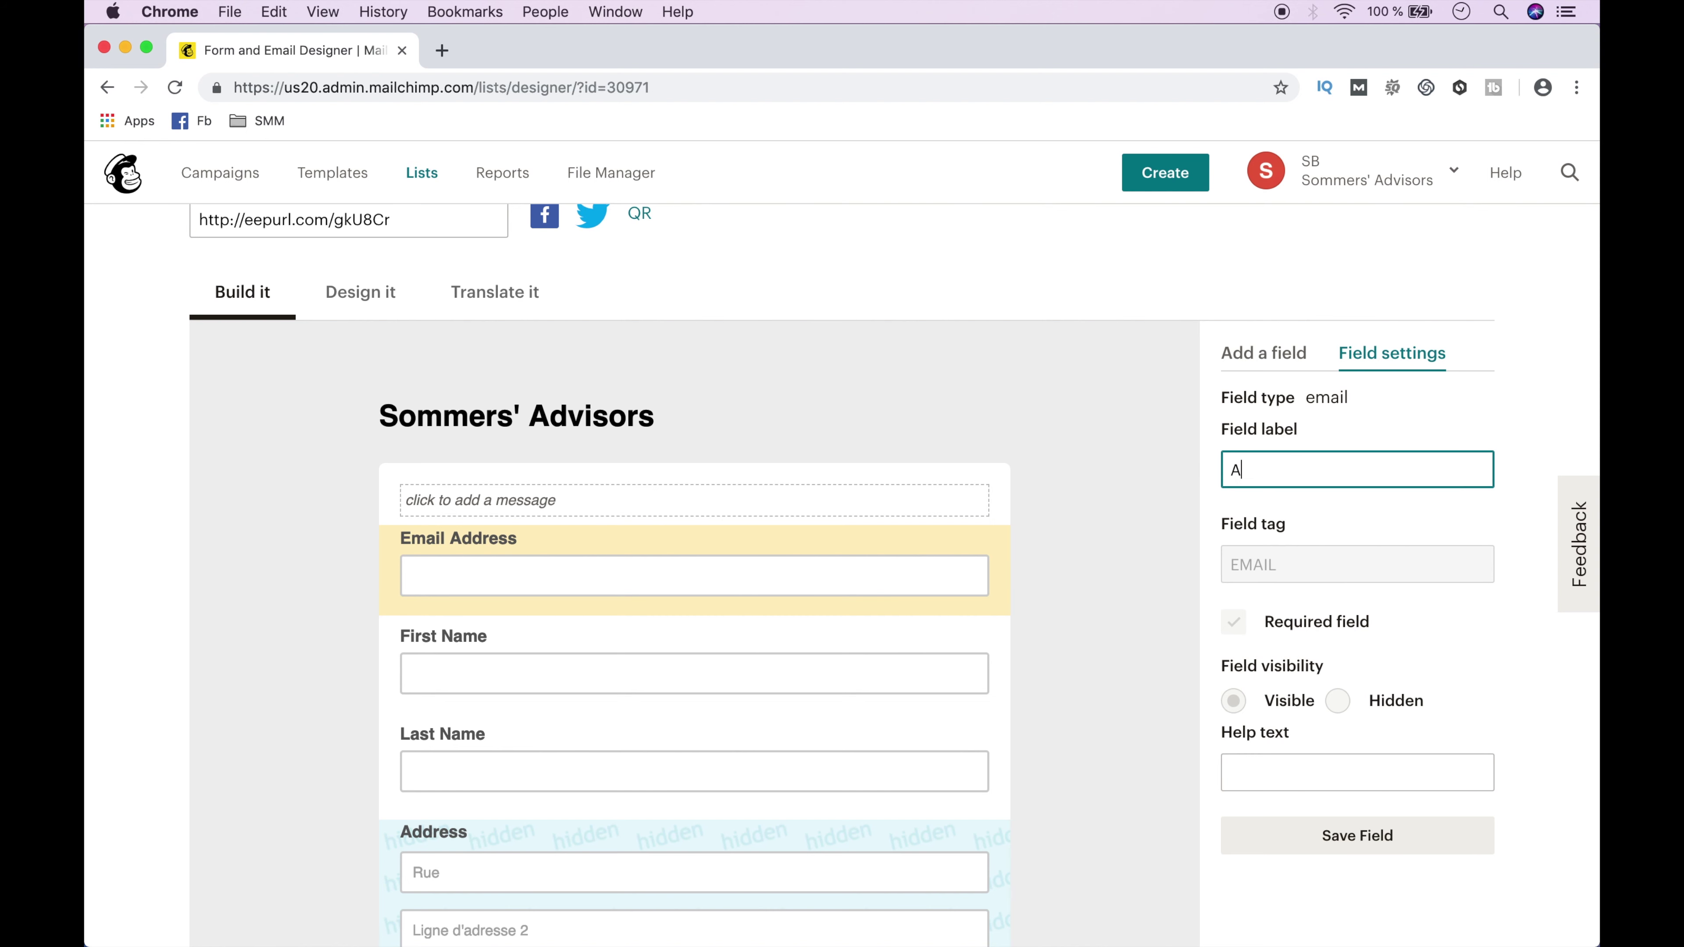
pyautogui.write('dresse Mail')
pyautogui.click(1353, 835)
pyautogui.click(834, 659)
pyautogui.tripleClick(1297, 470)
pyautogui.write('Prenom')
pyautogui.scroll(-4, 986, 524)
pyautogui.click(985, 531)
pyautogui.tripleClick(1365, 252)
pyautogui.write('Nom de Famille')
pyautogui.click(1396, 737)
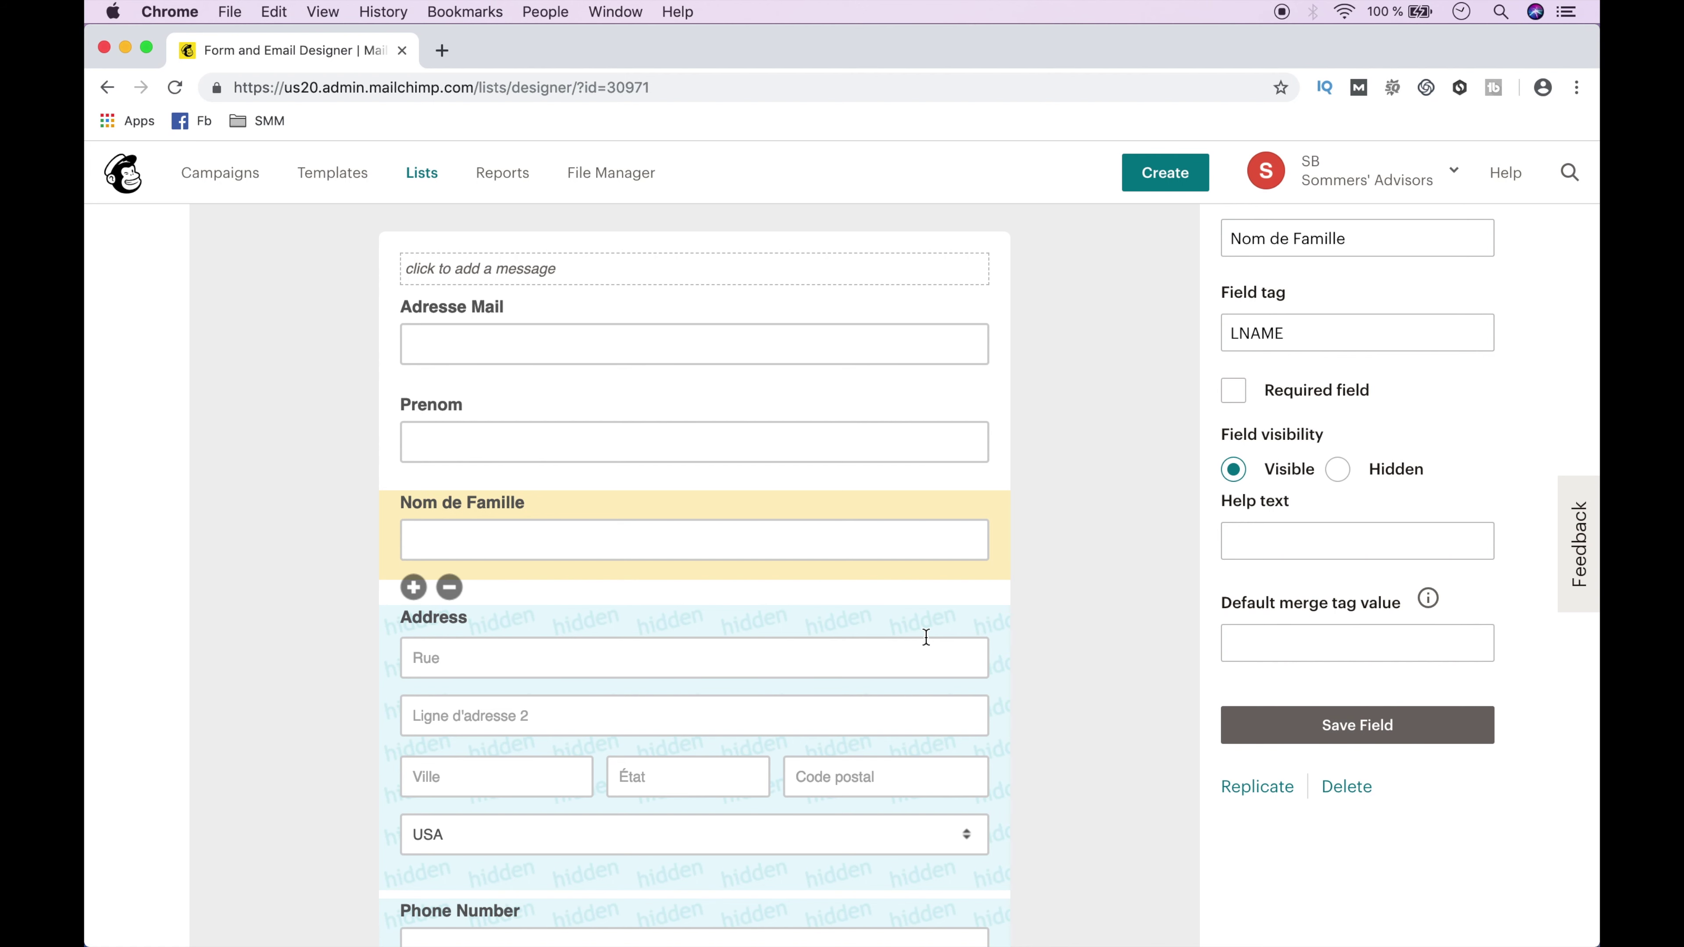
# Label the Address field Adresse and set its default country to France.
pyautogui.click(935, 641)
pyautogui.write('Adresse')
pyautogui.click(1326, 727)
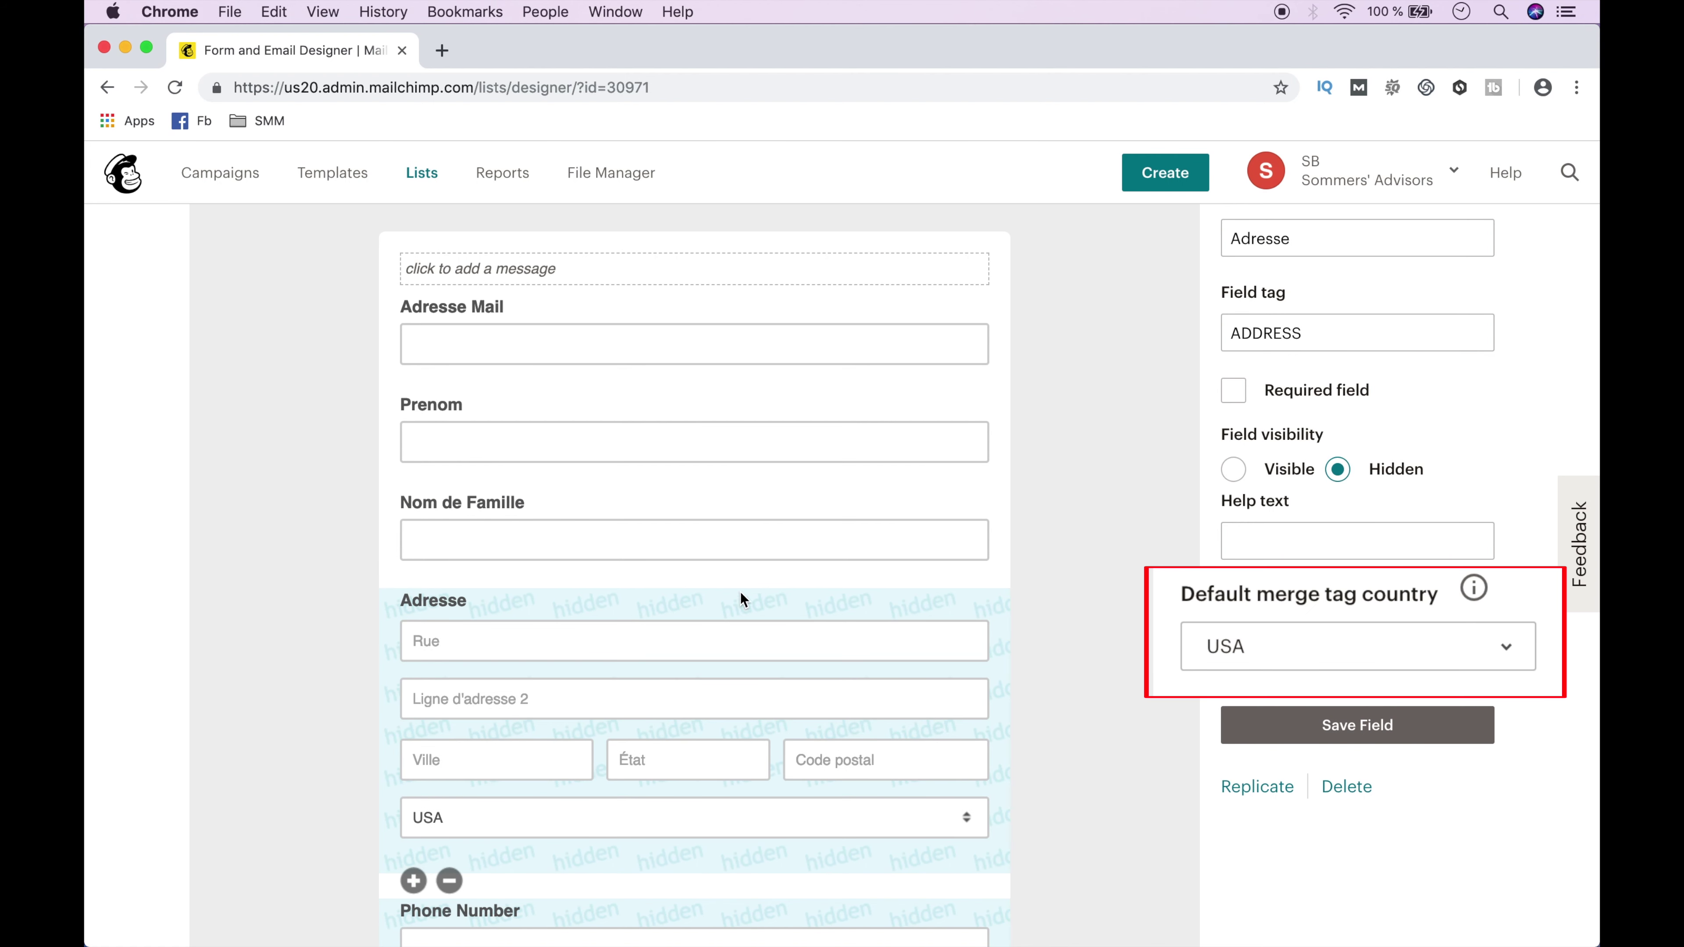
pyautogui.click(1337, 642)
pyautogui.write('fr')
pyautogui.press('Return')
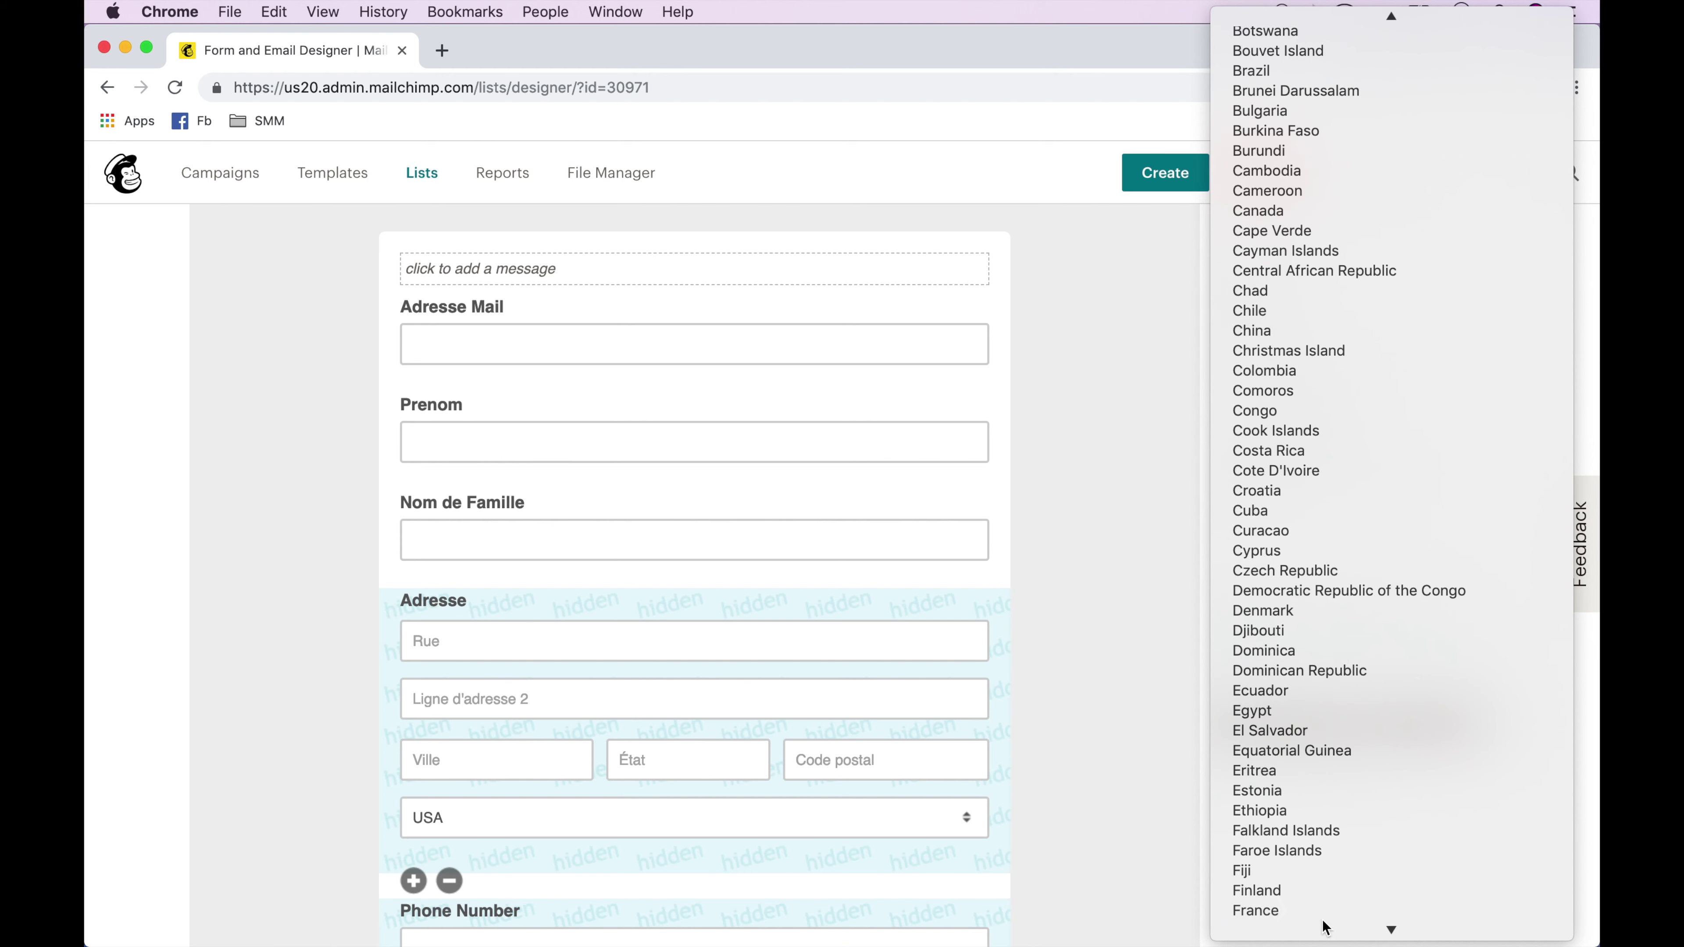
pyautogui.click(1356, 726)
# Rename the Phone Number field to Numéro de Téléphone.
pyautogui.scroll(-5, 978, 785)
pyautogui.click(867, 477)
pyautogui.scroll(5, 867, 478)
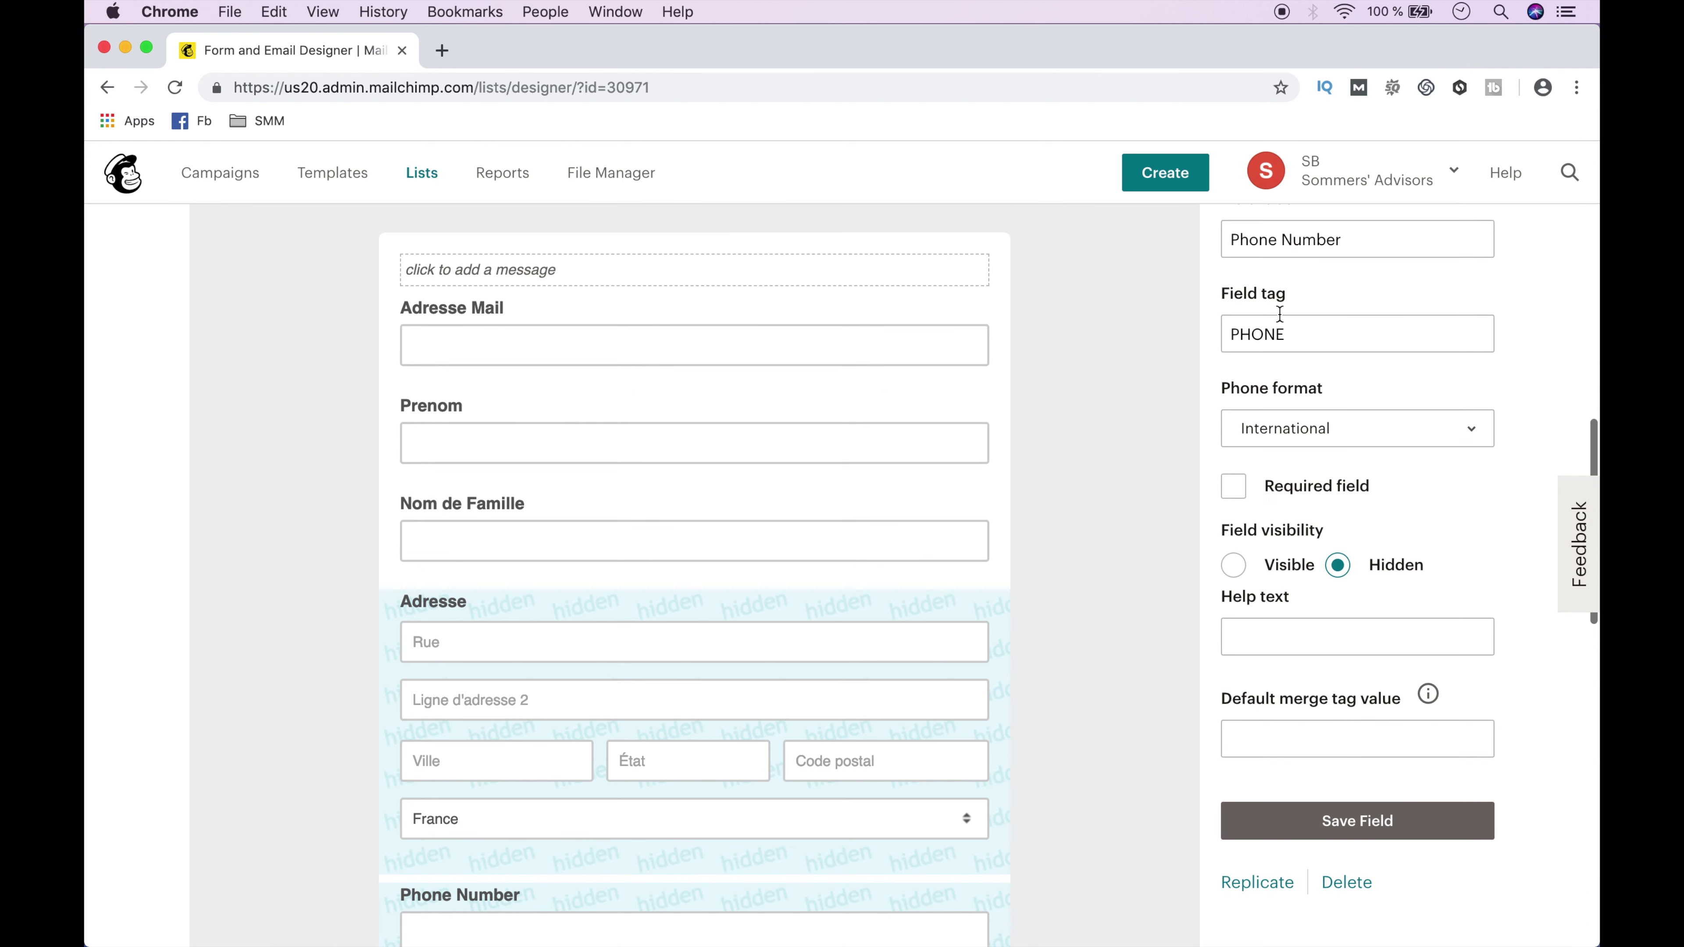
pyautogui.tripleClick(1327, 239)
pyautogui.write('Numéro de Téléphone')
pyautogui.click(1357, 821)
# Rename Birthday to Date de Naissance with the DD / MM date format.
pyautogui.scroll(-5, 1094, 763)
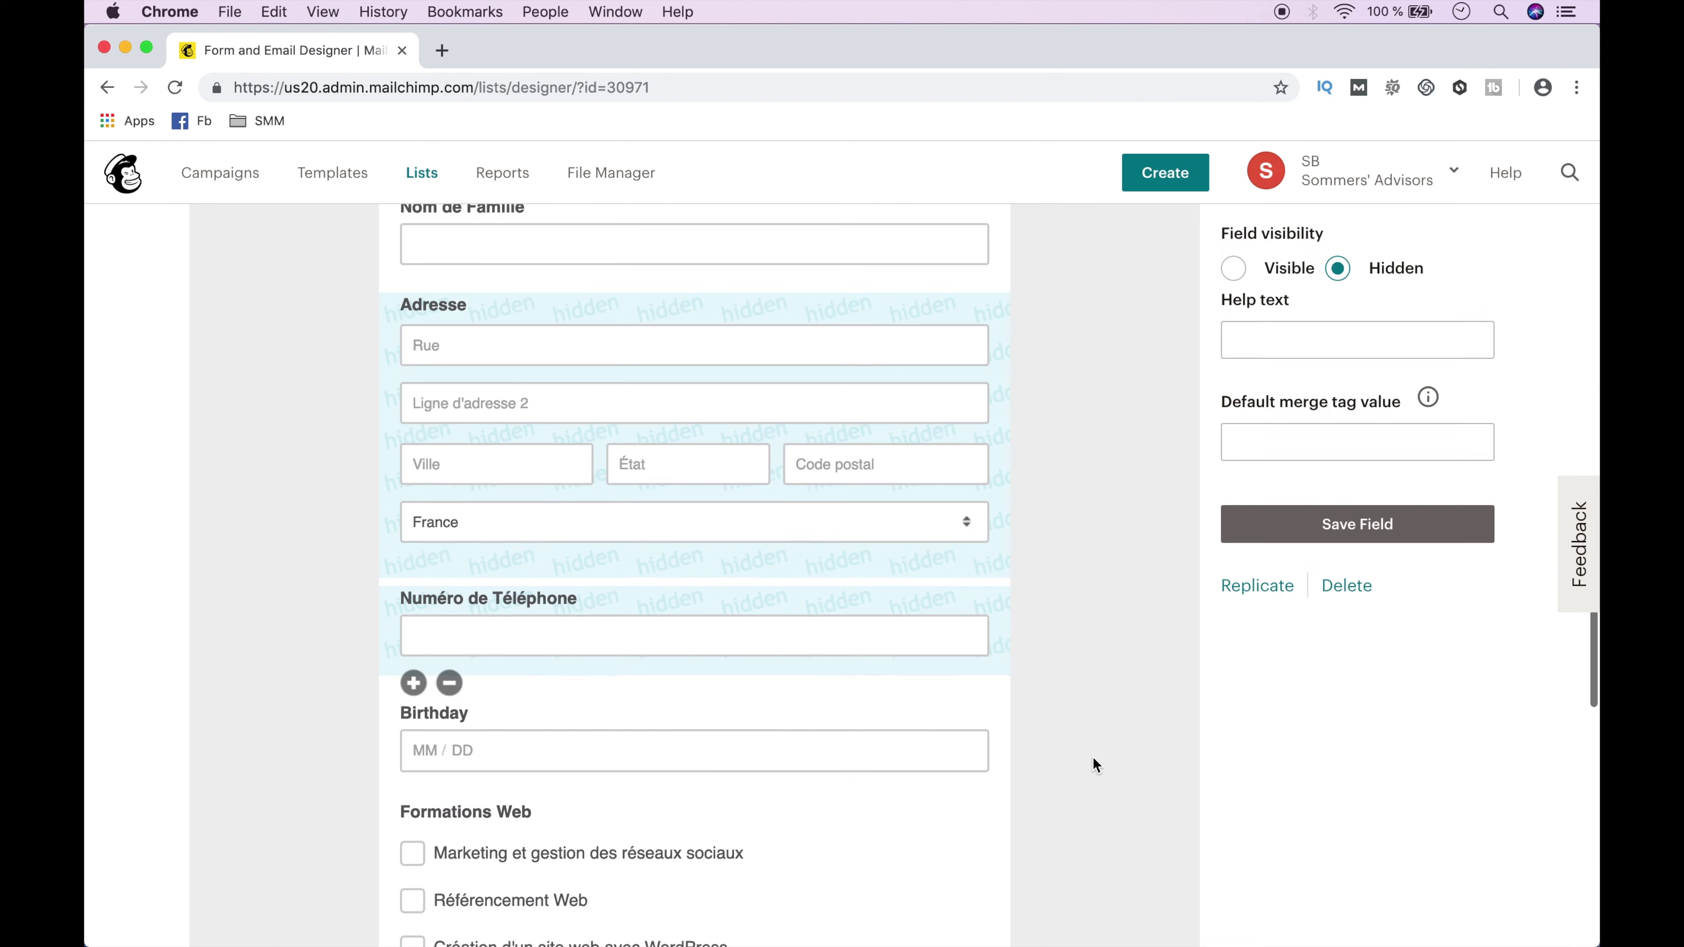
pyautogui.click(929, 740)
pyautogui.scroll(10, 1094, 597)
pyautogui.tripleClick(1326, 530)
pyautogui.write('Date de Naissance')
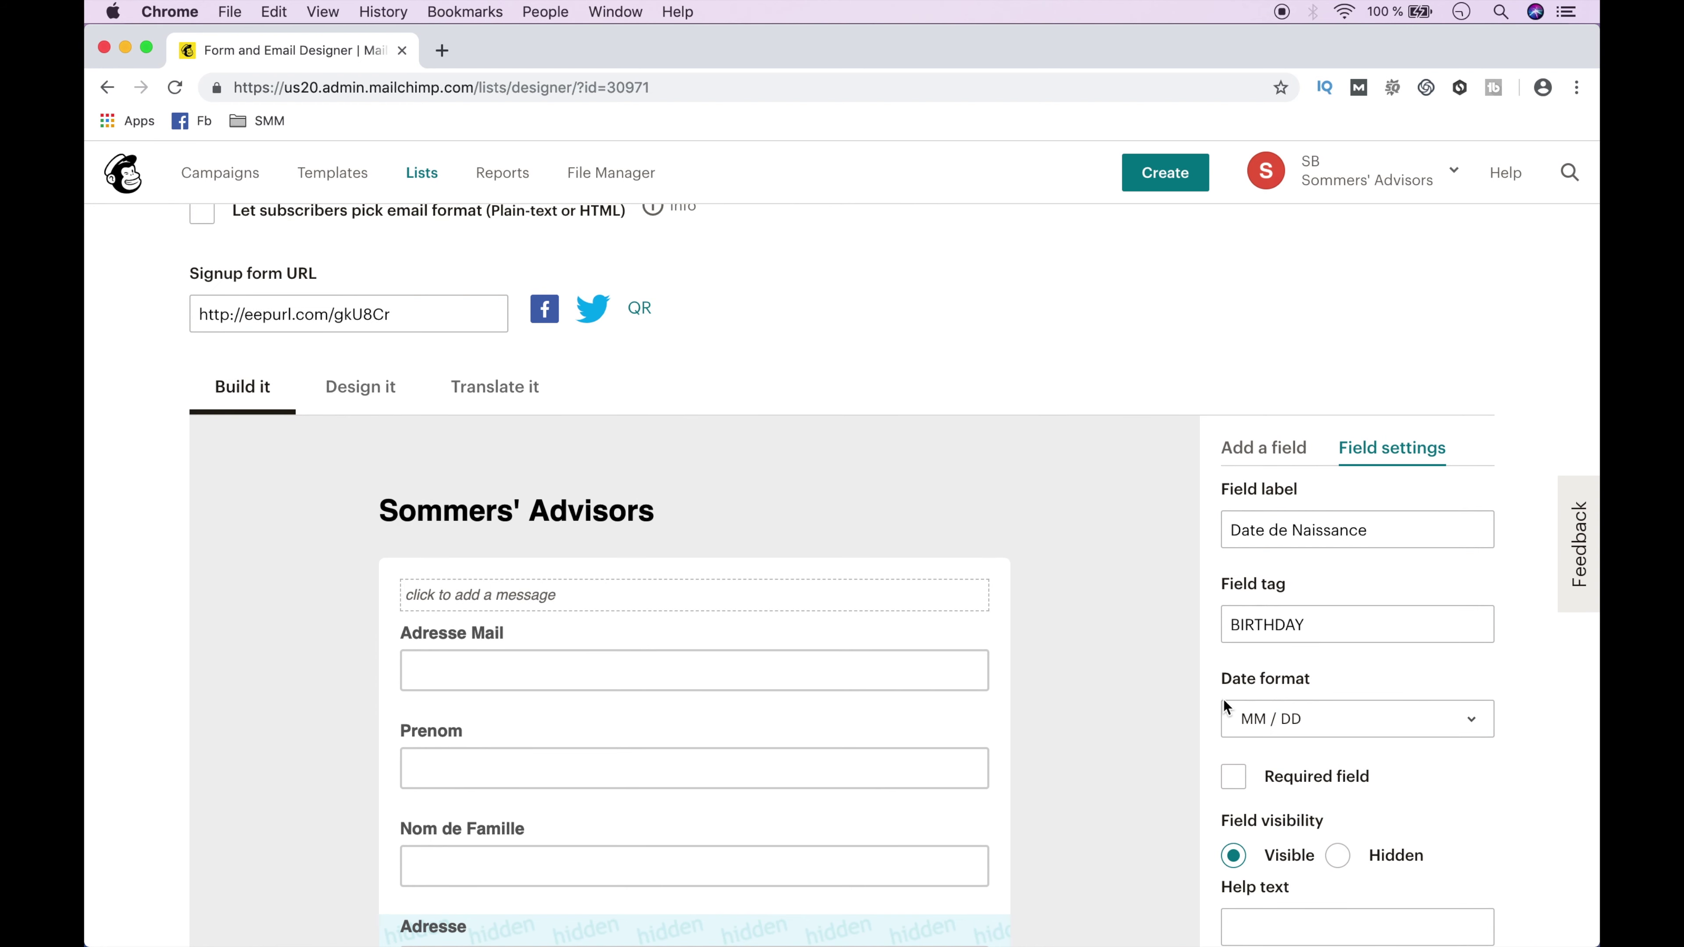
pyautogui.click(1258, 716)
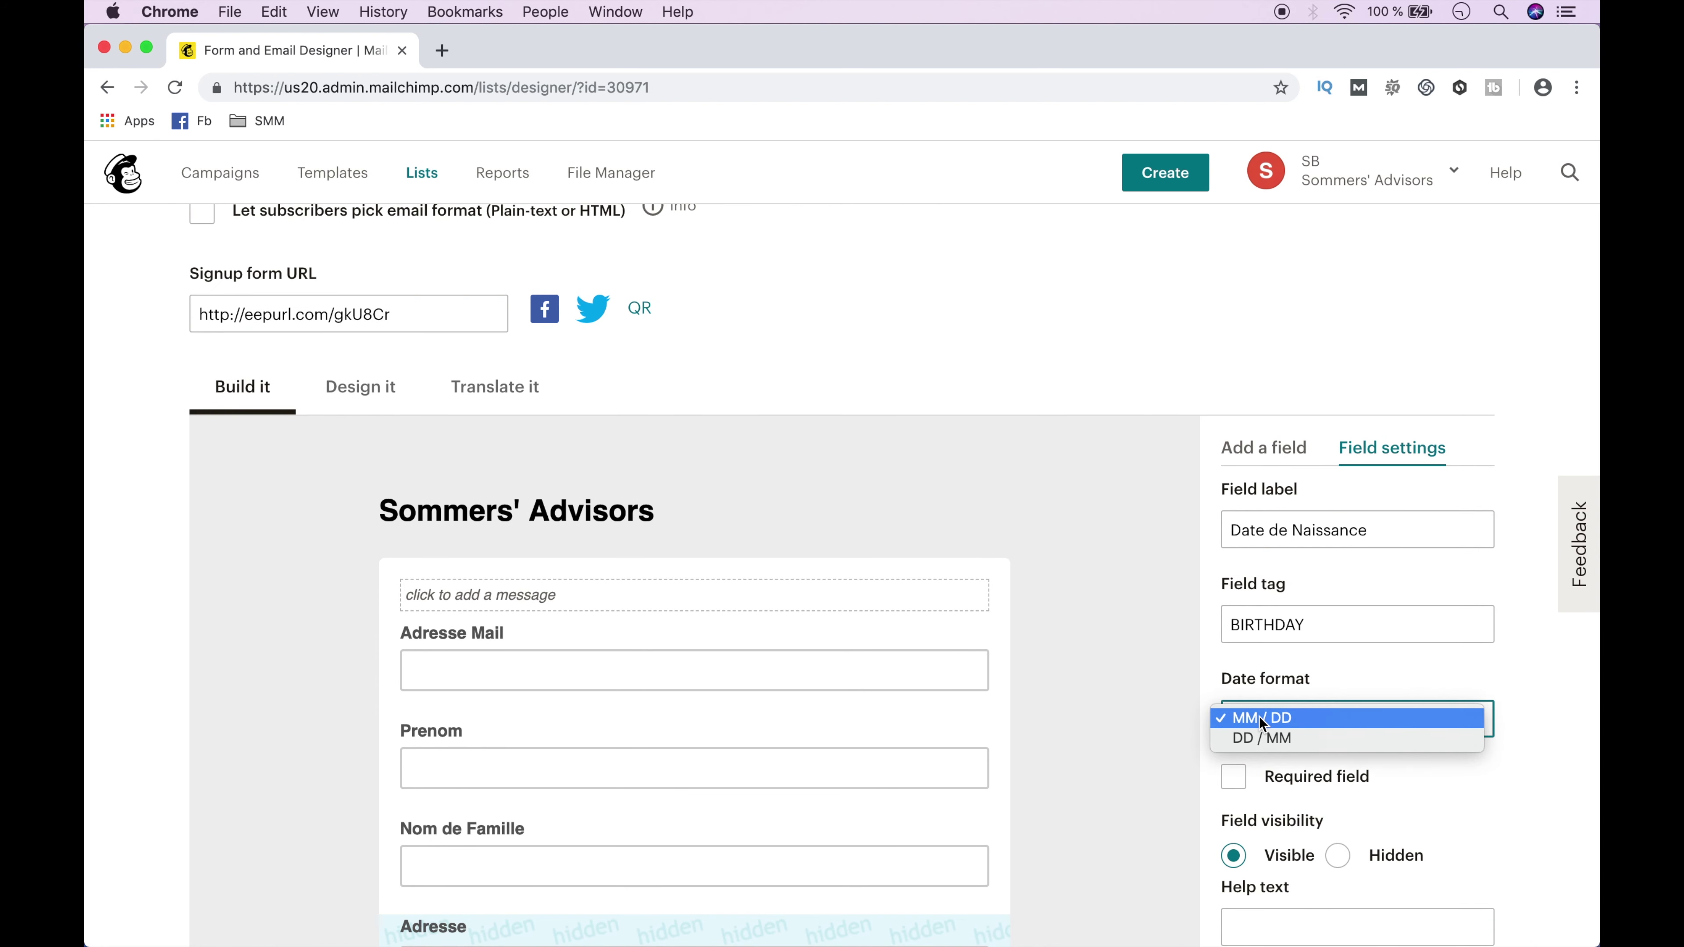
pyautogui.click(1263, 739)
pyautogui.scroll(-10, 1233, 663)
pyautogui.click(1358, 398)
# Replace the Formations Web field label with the pasted French list question.
pyautogui.scroll(-3, 1098, 692)
pyautogui.click(510, 593)
pyautogui.scroll(15, 1282, 335)
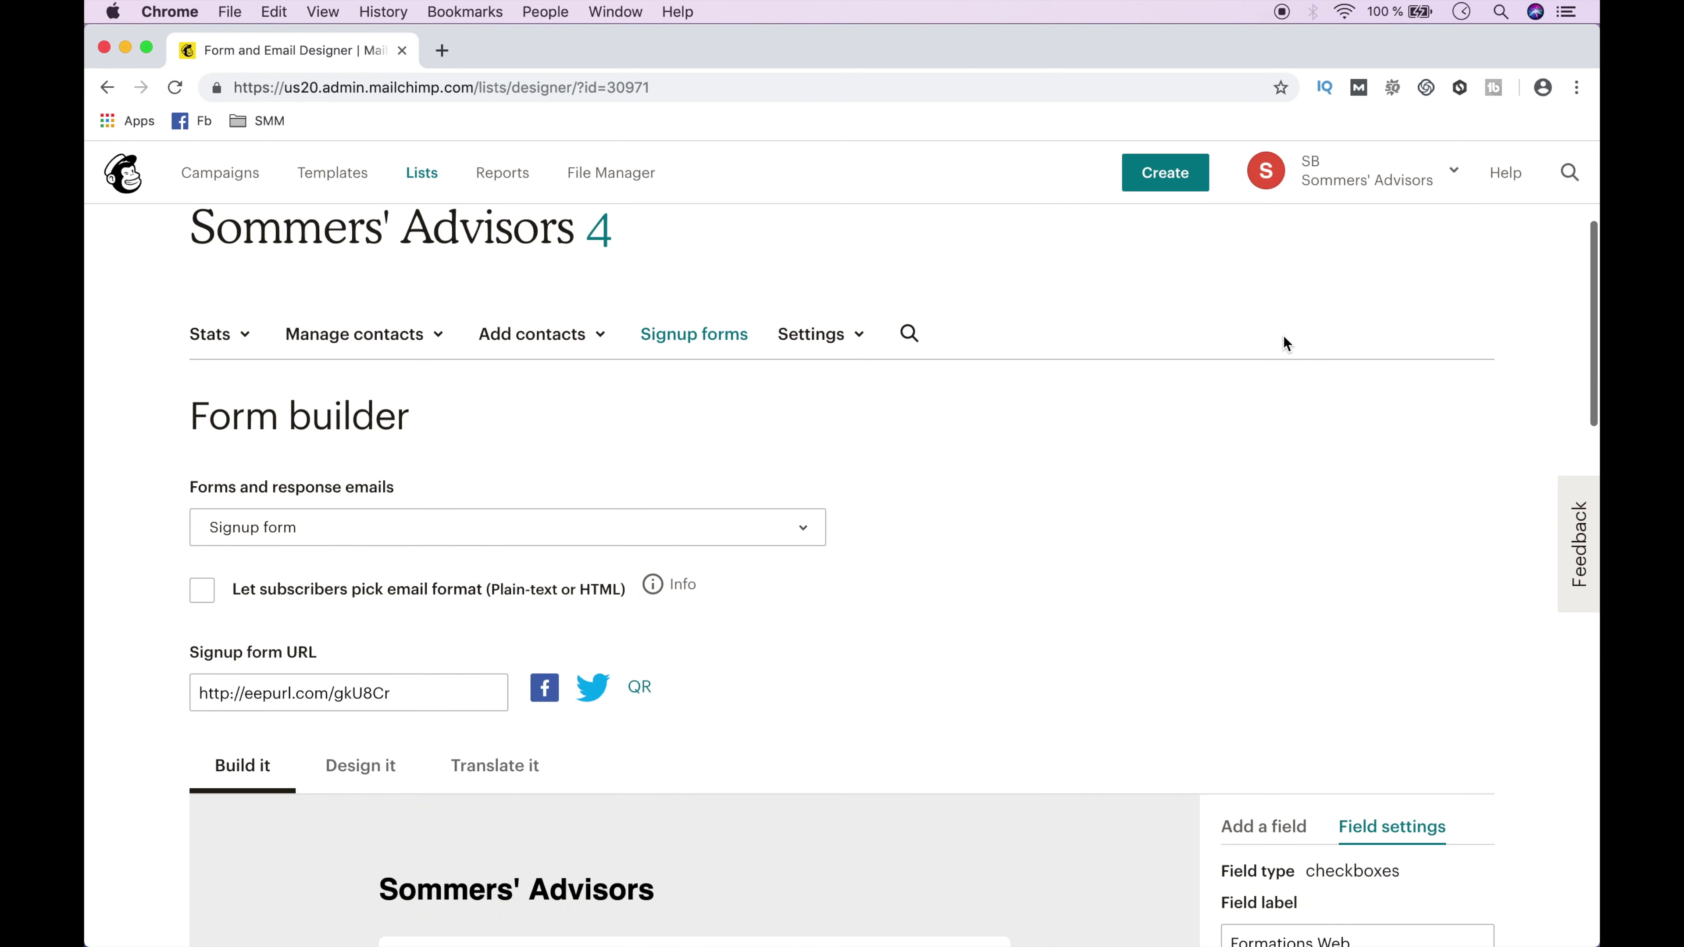
pyautogui.scroll(-5, 1283, 335)
pyautogui.doubleClick(1302, 586)
pyautogui.write('« Sur quelle liste voulez vous être ?')
pyautogui.scroll(-5, 1130, 689)
pyautogui.click(1304, 695)
pyautogui.scroll(-10, 1137, 772)
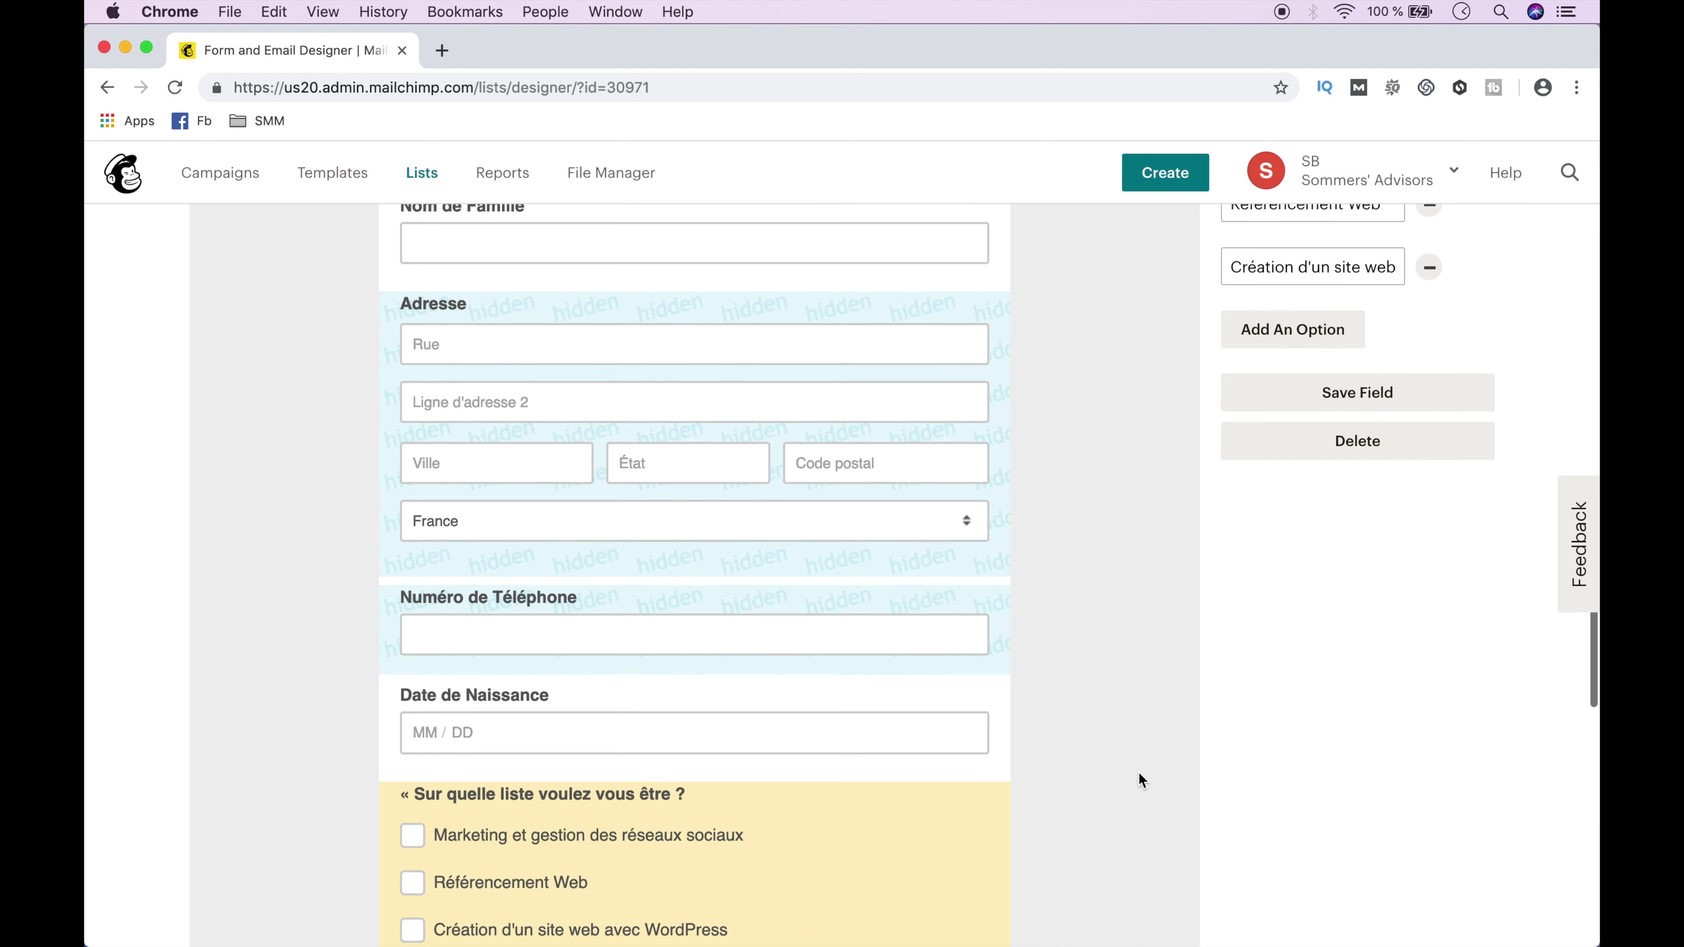
pyautogui.click(938, 442)
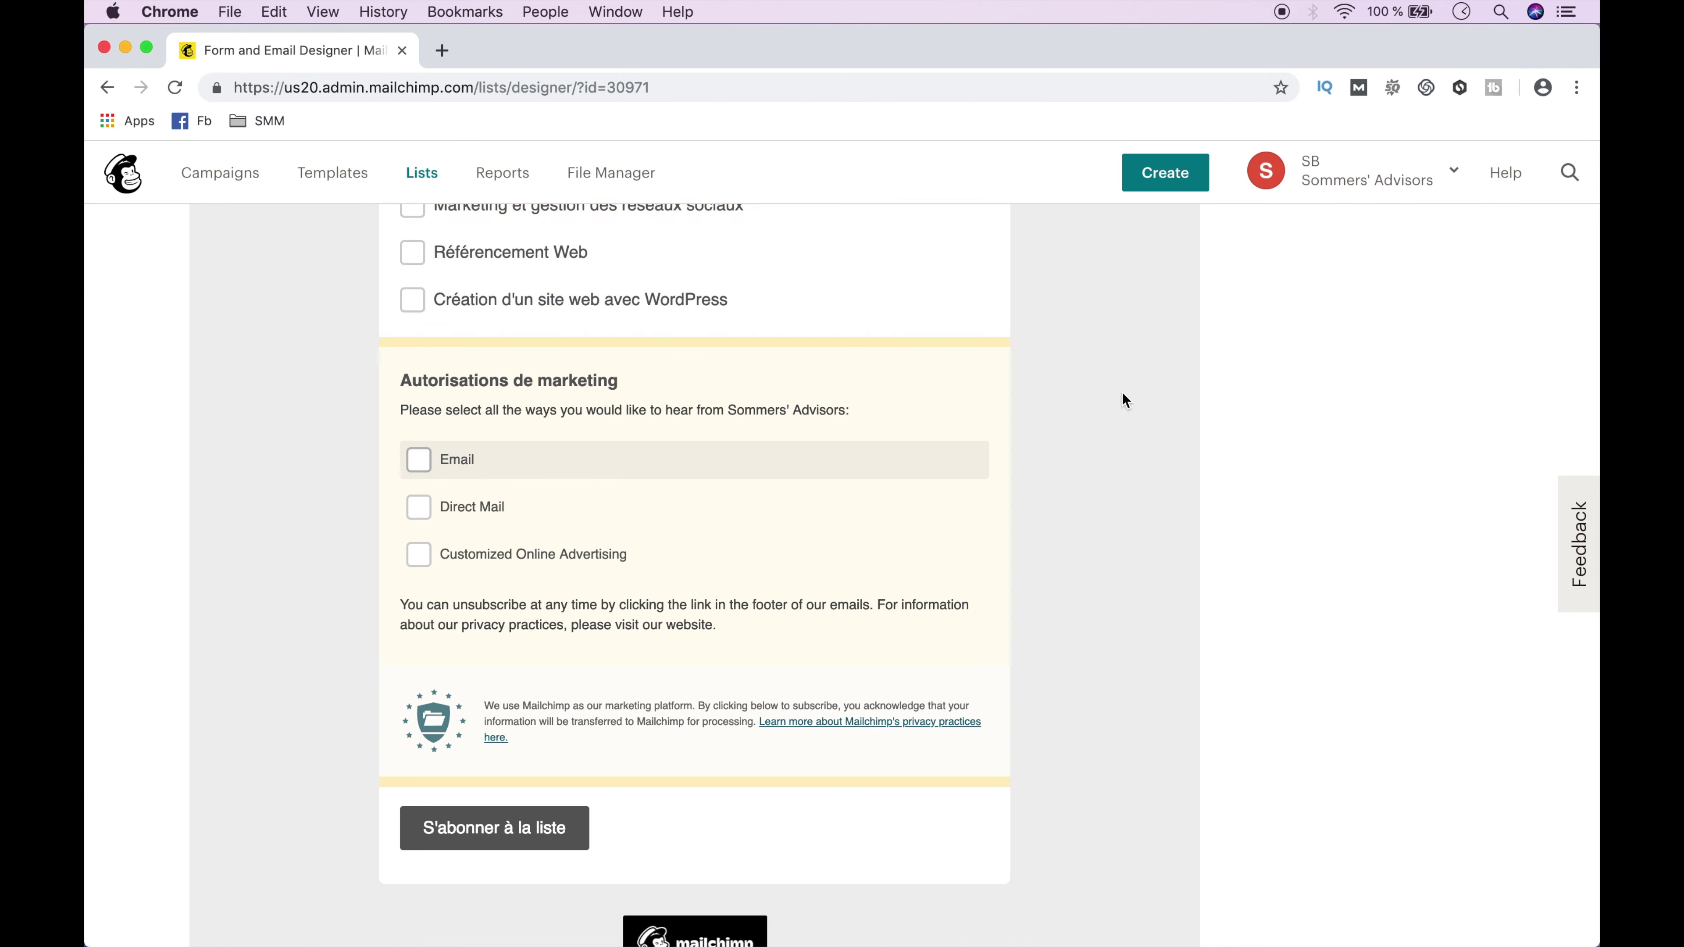
pyautogui.scroll(15, 1123, 398)
# Rename the permissions section to Autorisations (RGPD) and paste the French description.
pyautogui.doubleClick(1362, 379)
pyautogui.moveTo(1362, 379); pyautogui.dragTo(1331, 380)
pyautogui.write('(RGPD)')
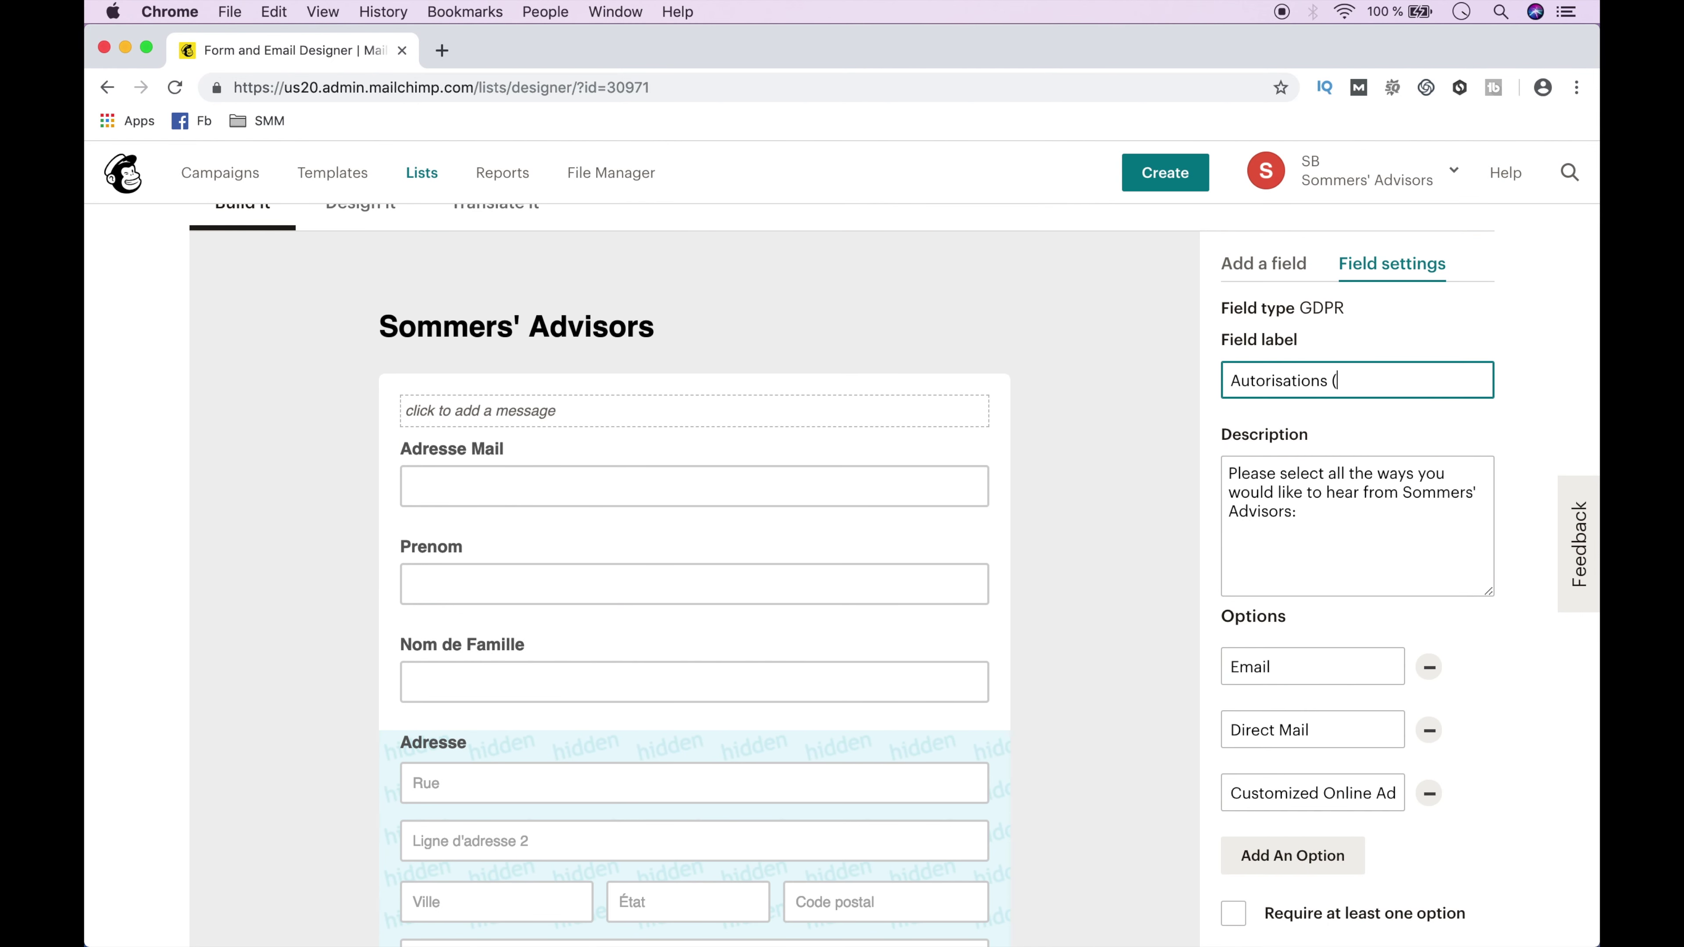
pyautogui.tripleClick(1288, 477)
pyautogui.write('Merci de sélectionner ce que vous autorisez Sommers’ Advisors à faire avec votre adresse mail')
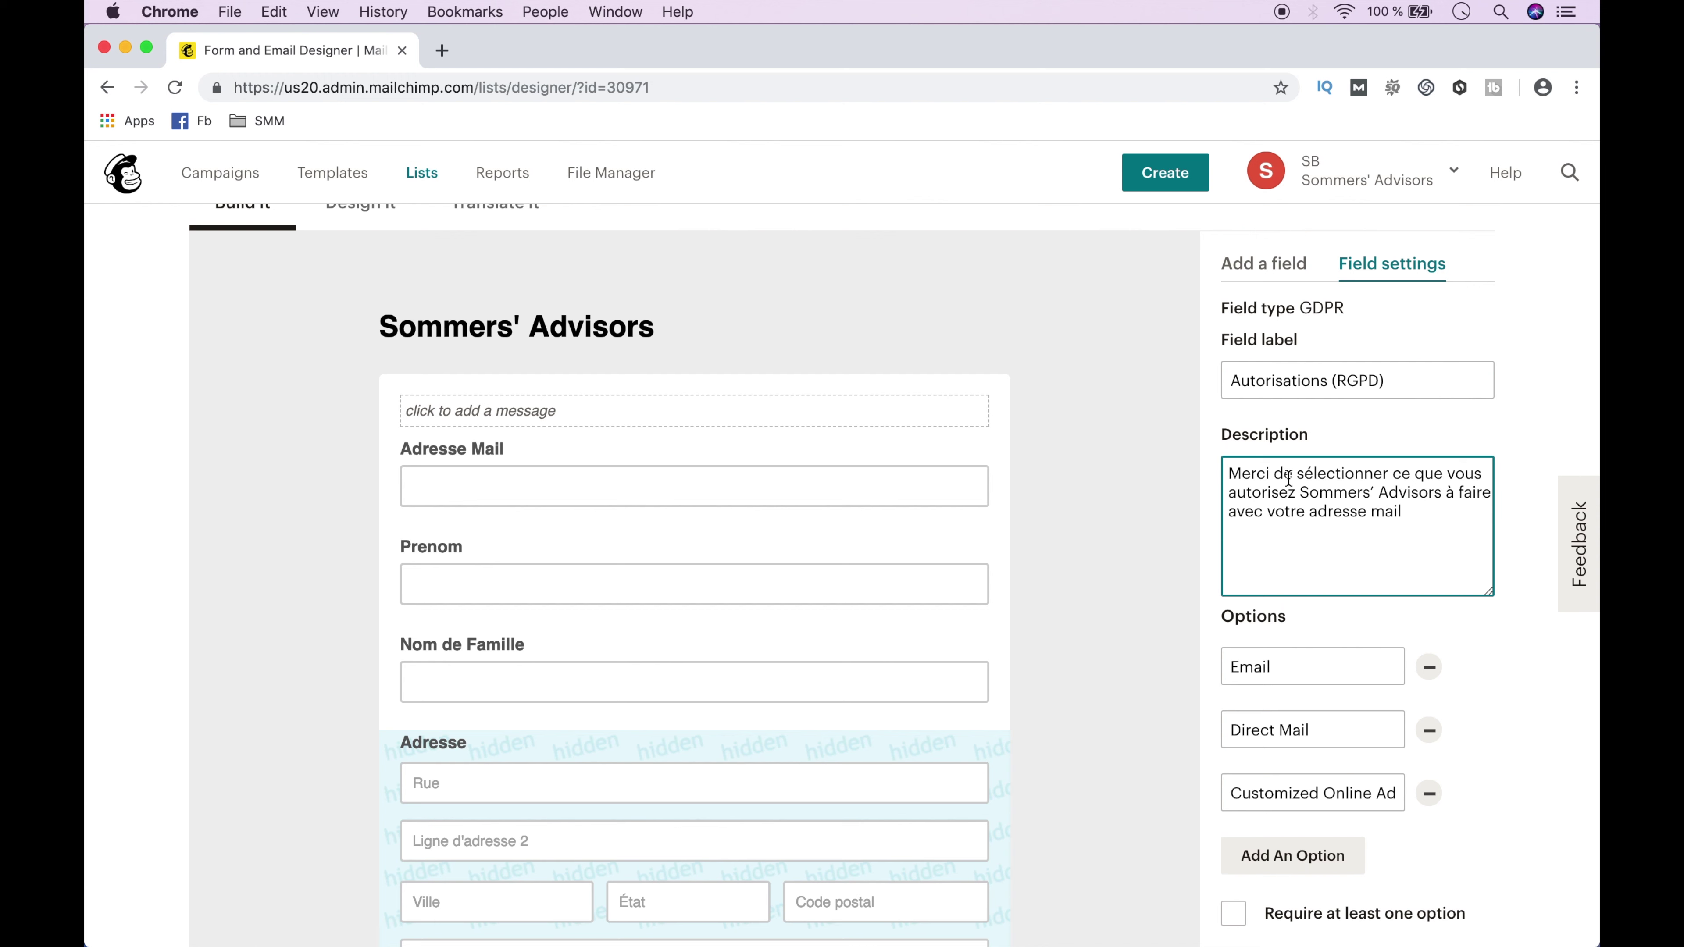
# Replace the three permission options with French consent texts for blog articles, partner ads and videos.
pyautogui.doubleClick(1257, 665)
pyautogui.press('super+v')
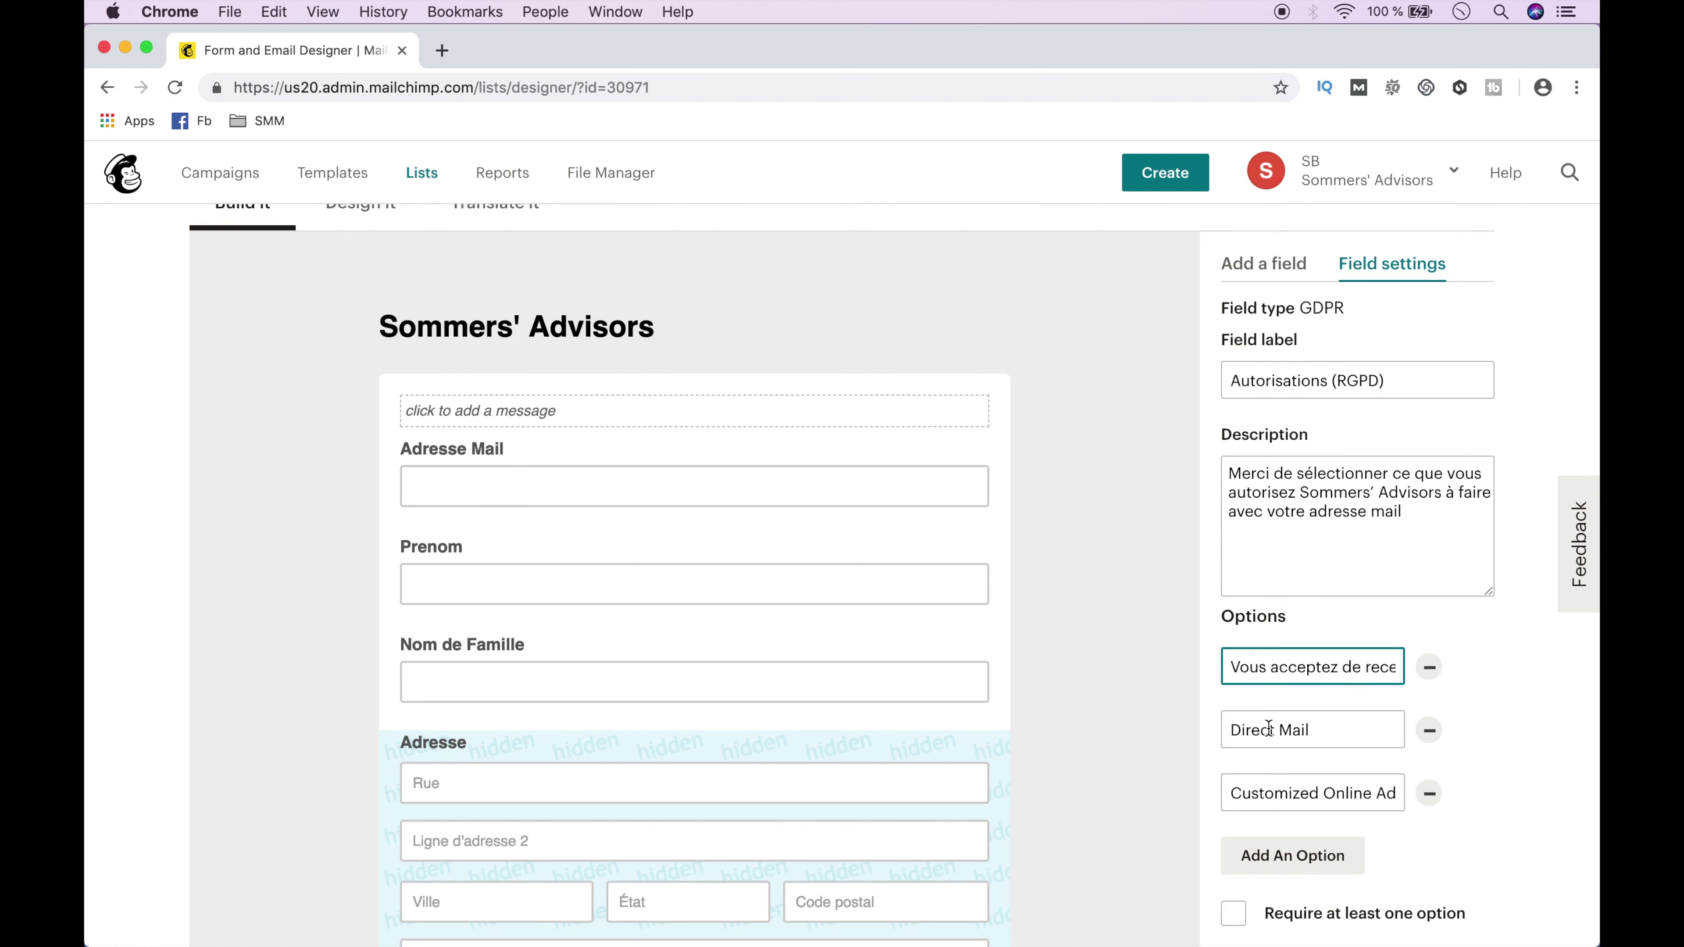
pyautogui.doubleClick(1268, 729)
pyautogui.press('super+v')
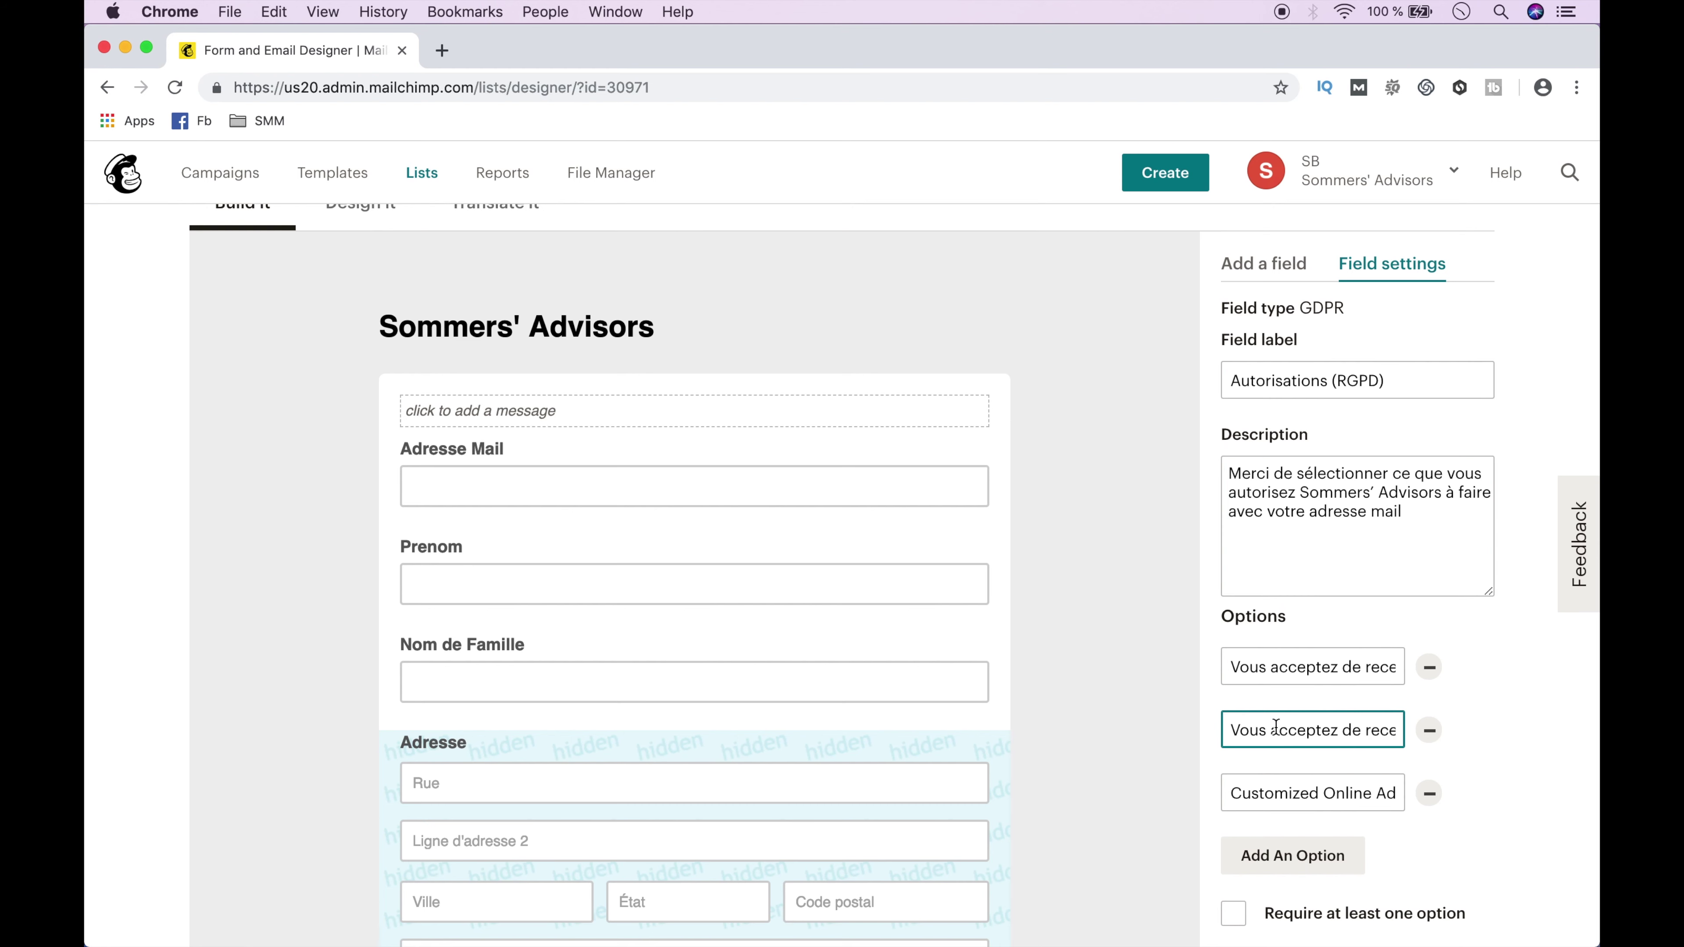
pyautogui.tripleClick(1272, 793)
pyautogui.press('super+v')
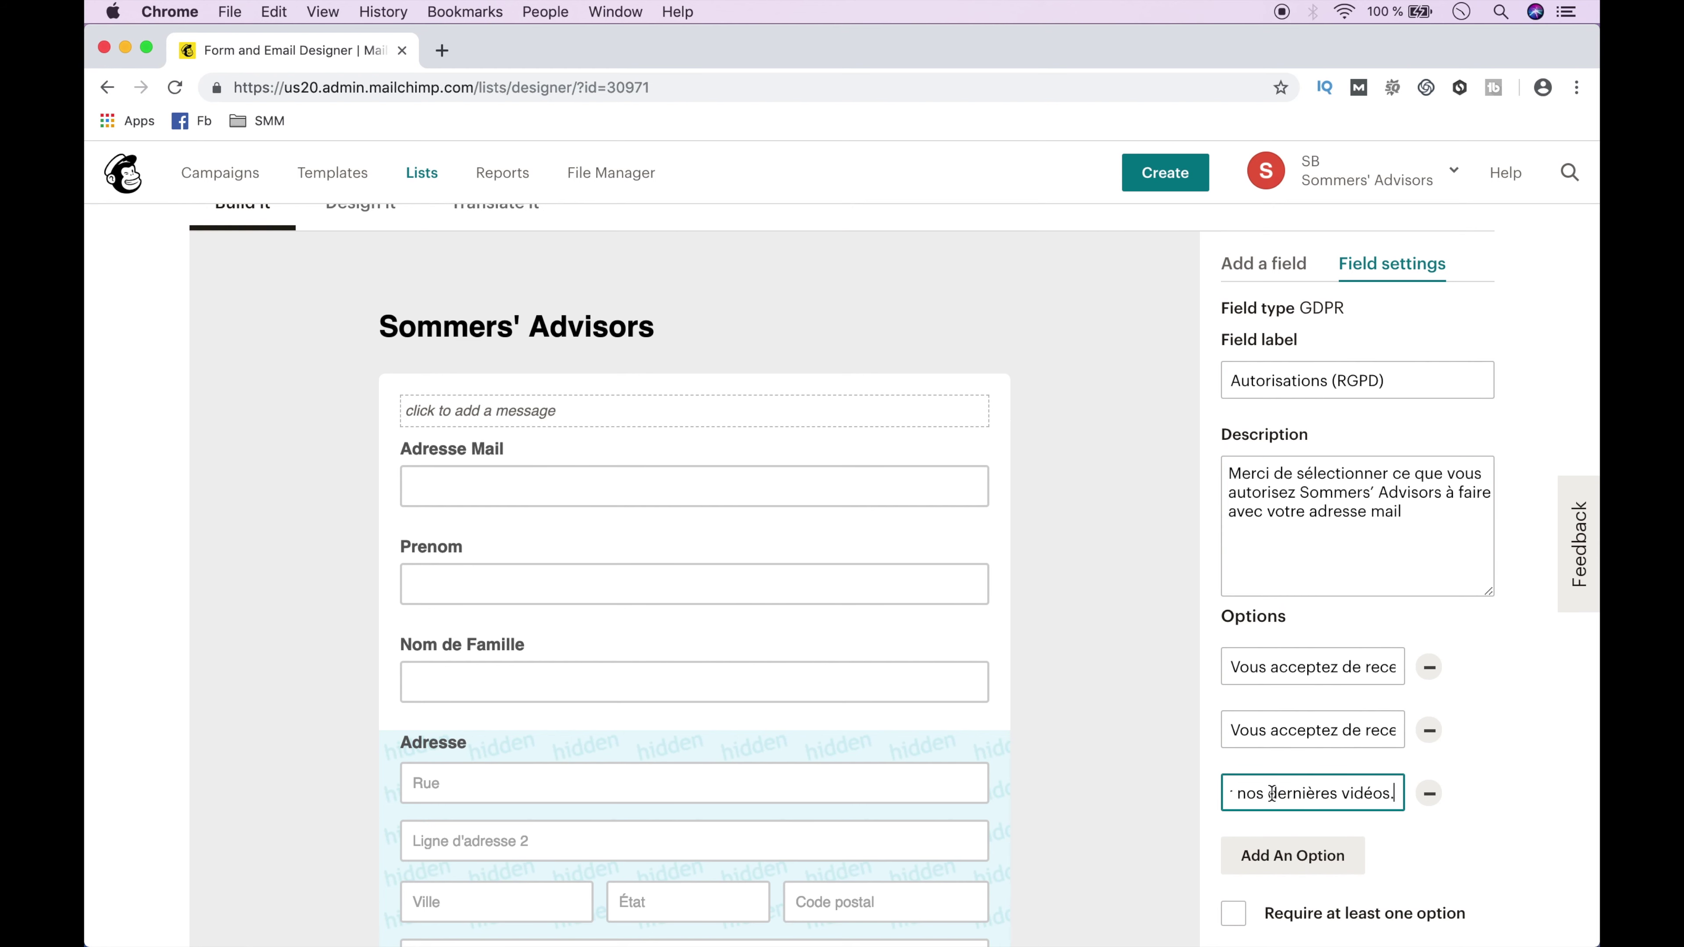
# Require at least one option, paste the French legal text, and save the section.
pyautogui.scroll(-5, 1273, 794)
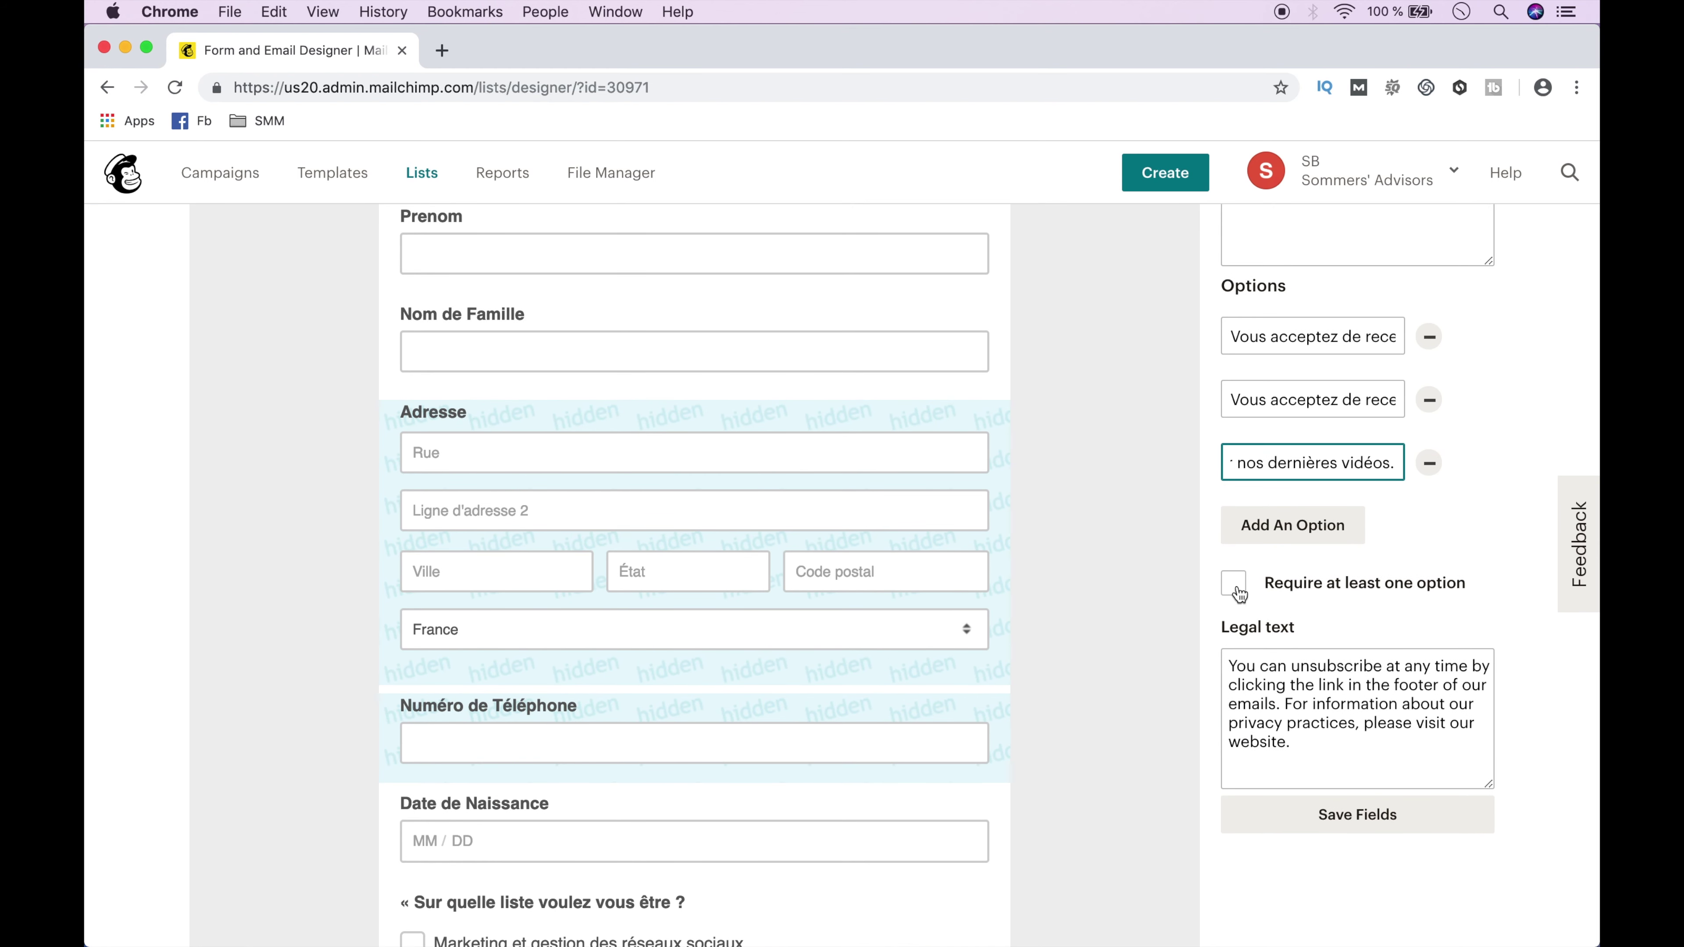
pyautogui.click(1236, 592)
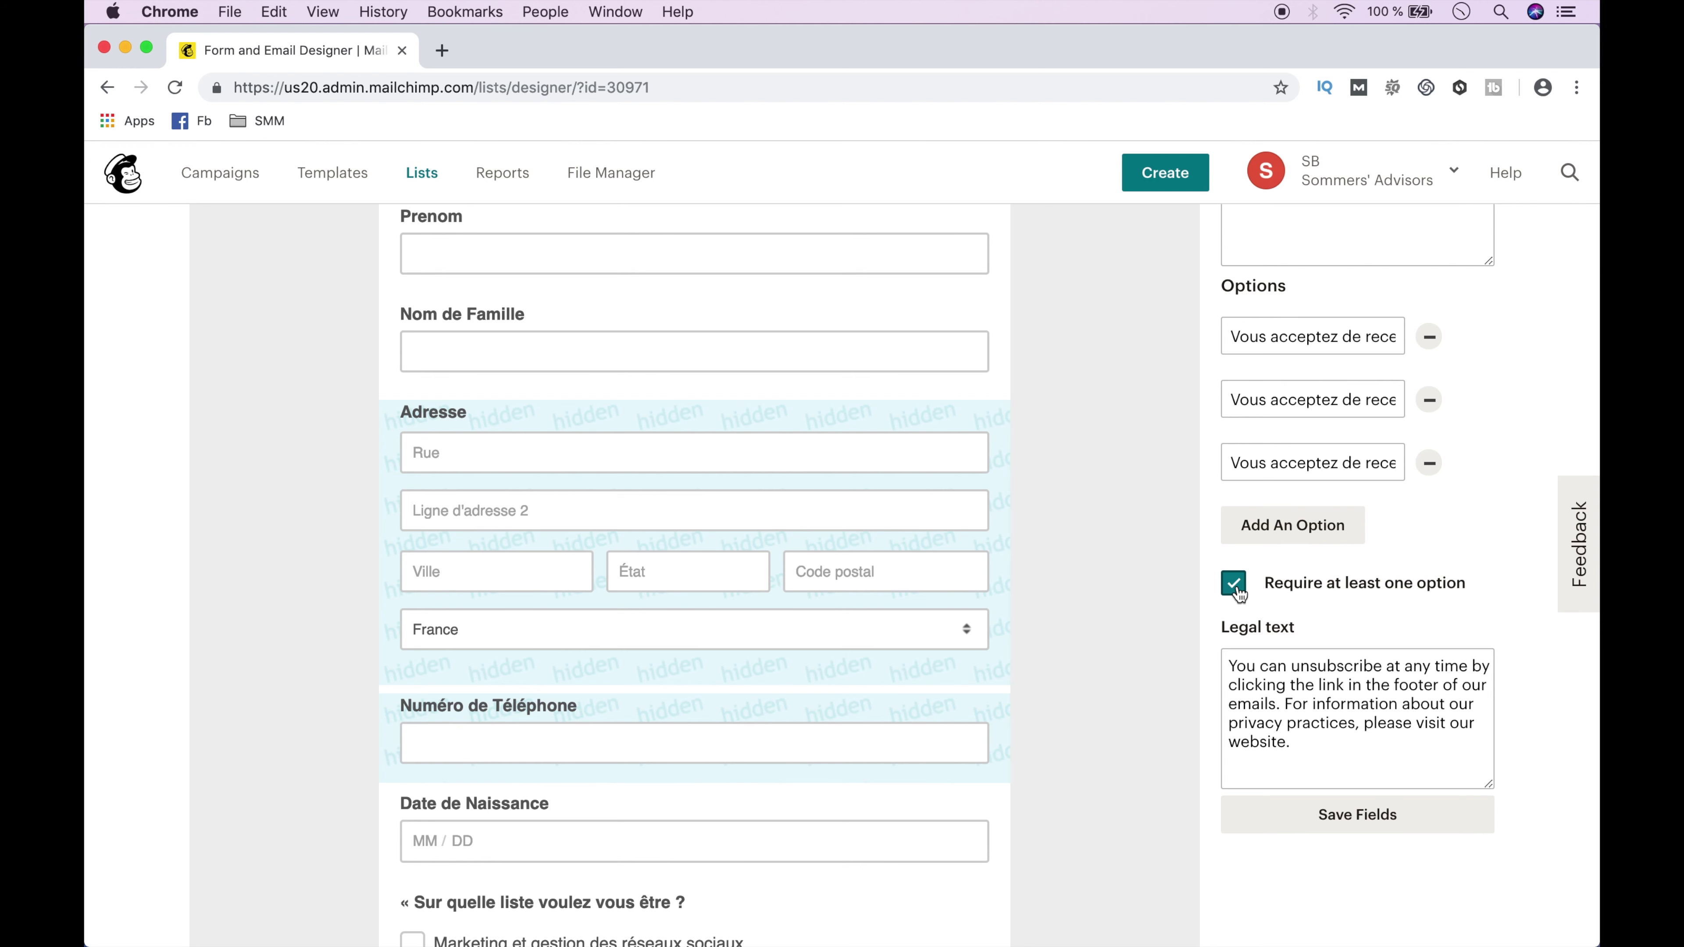
pyautogui.tripleClick(1276, 689)
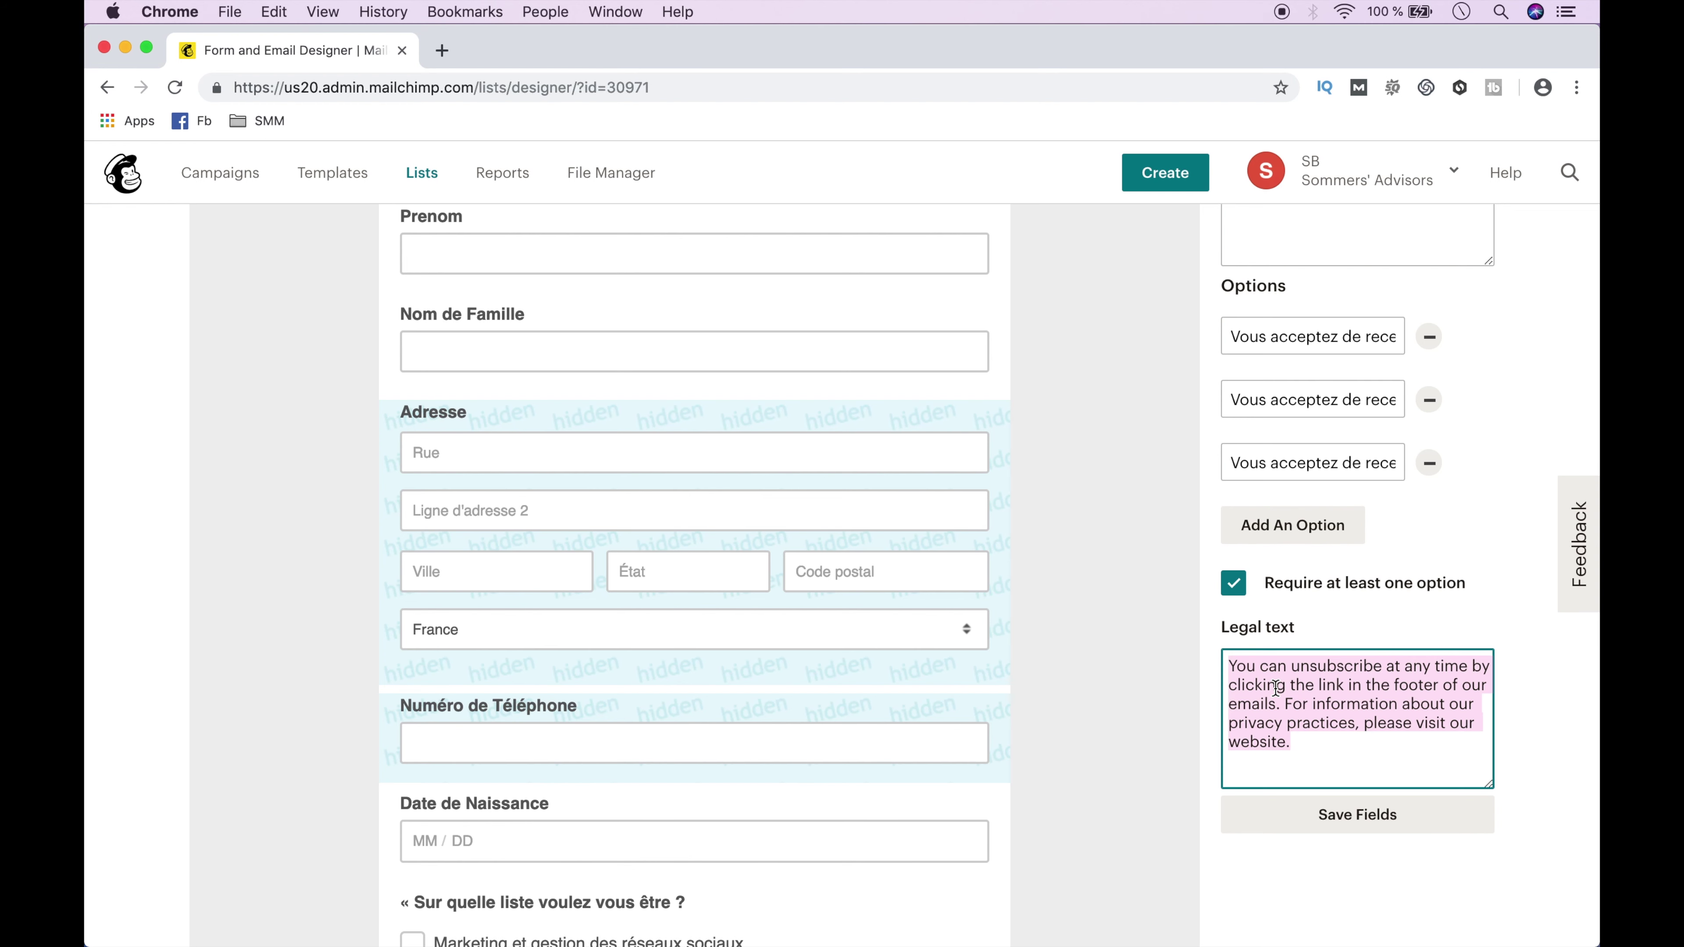
pyautogui.write('Vous pouvez vous désinscrire à tout moment à l’aide des liens de désinscription présent en fin de nos mails.')
pyautogui.click(1335, 830)
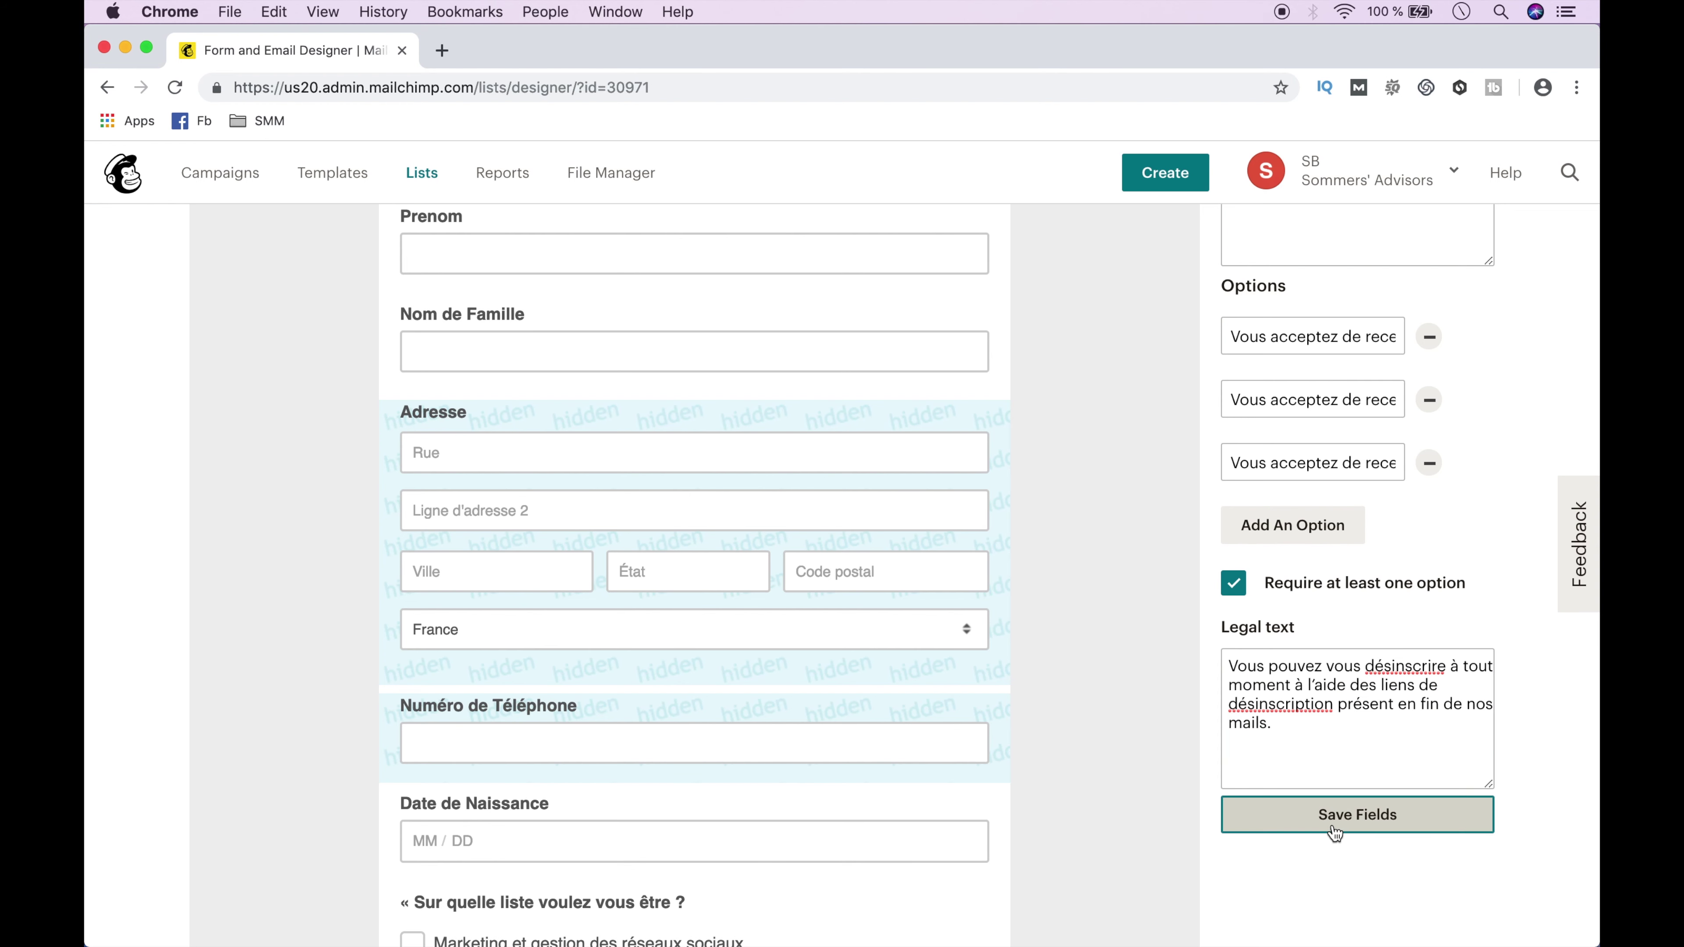
pyautogui.scroll(-12, 1067, 849)
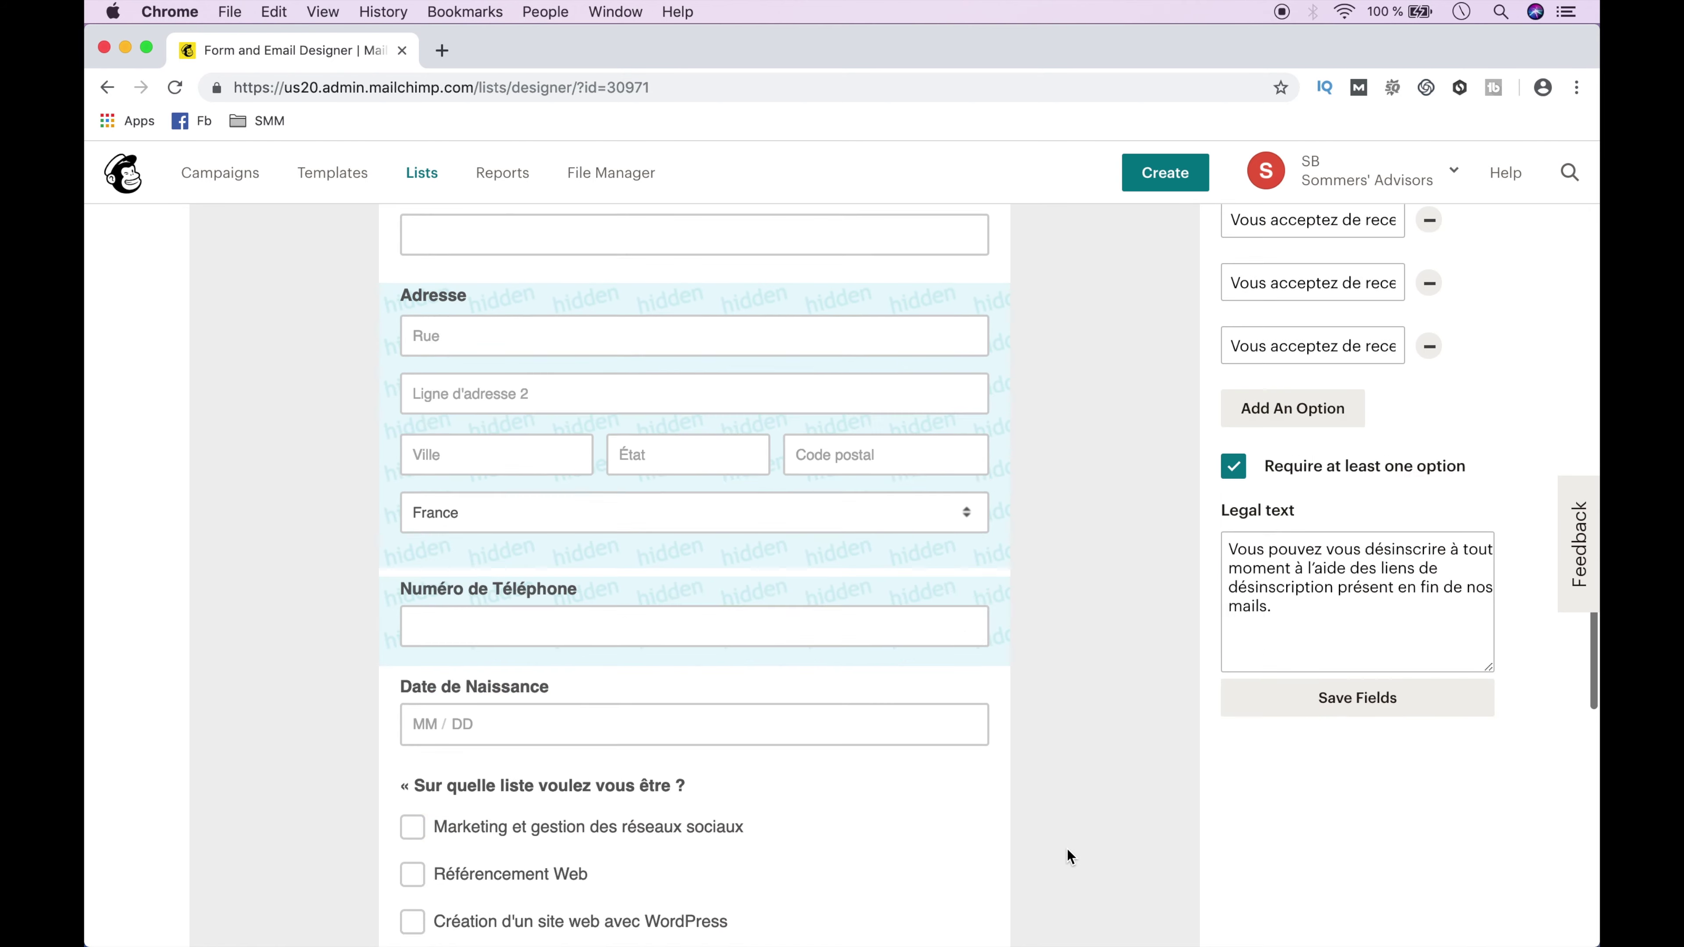
pyautogui.scroll(15, 1067, 849)
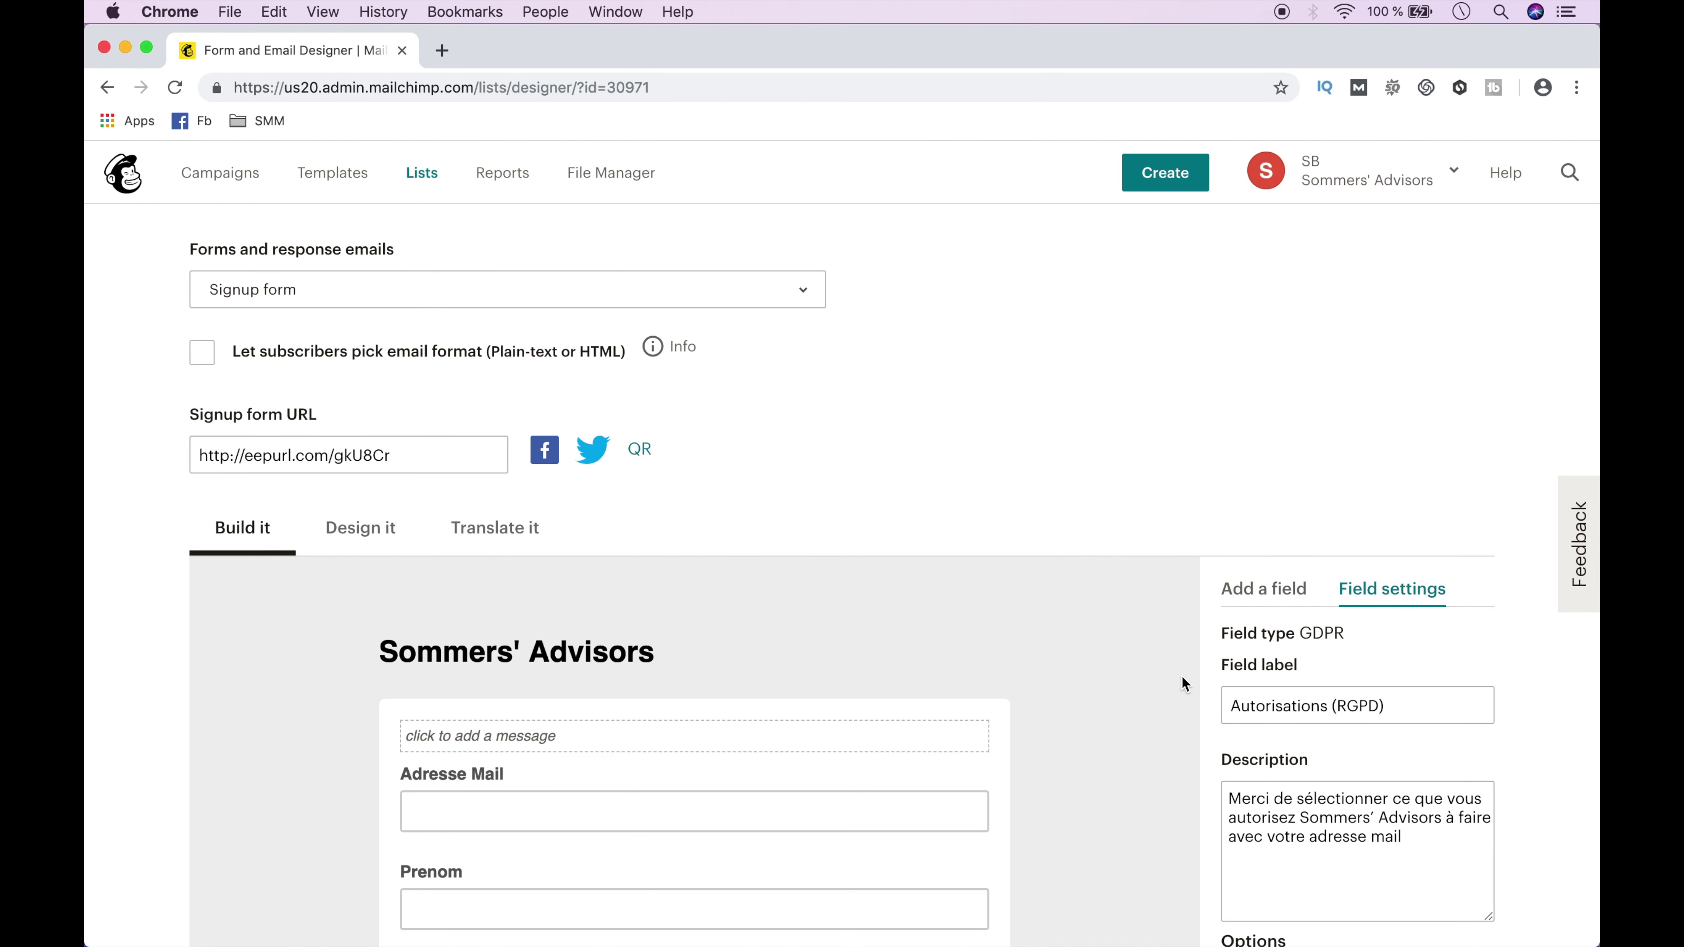
# Load the copied signup form URL in a new browser tab.
pyautogui.click(1253, 589)
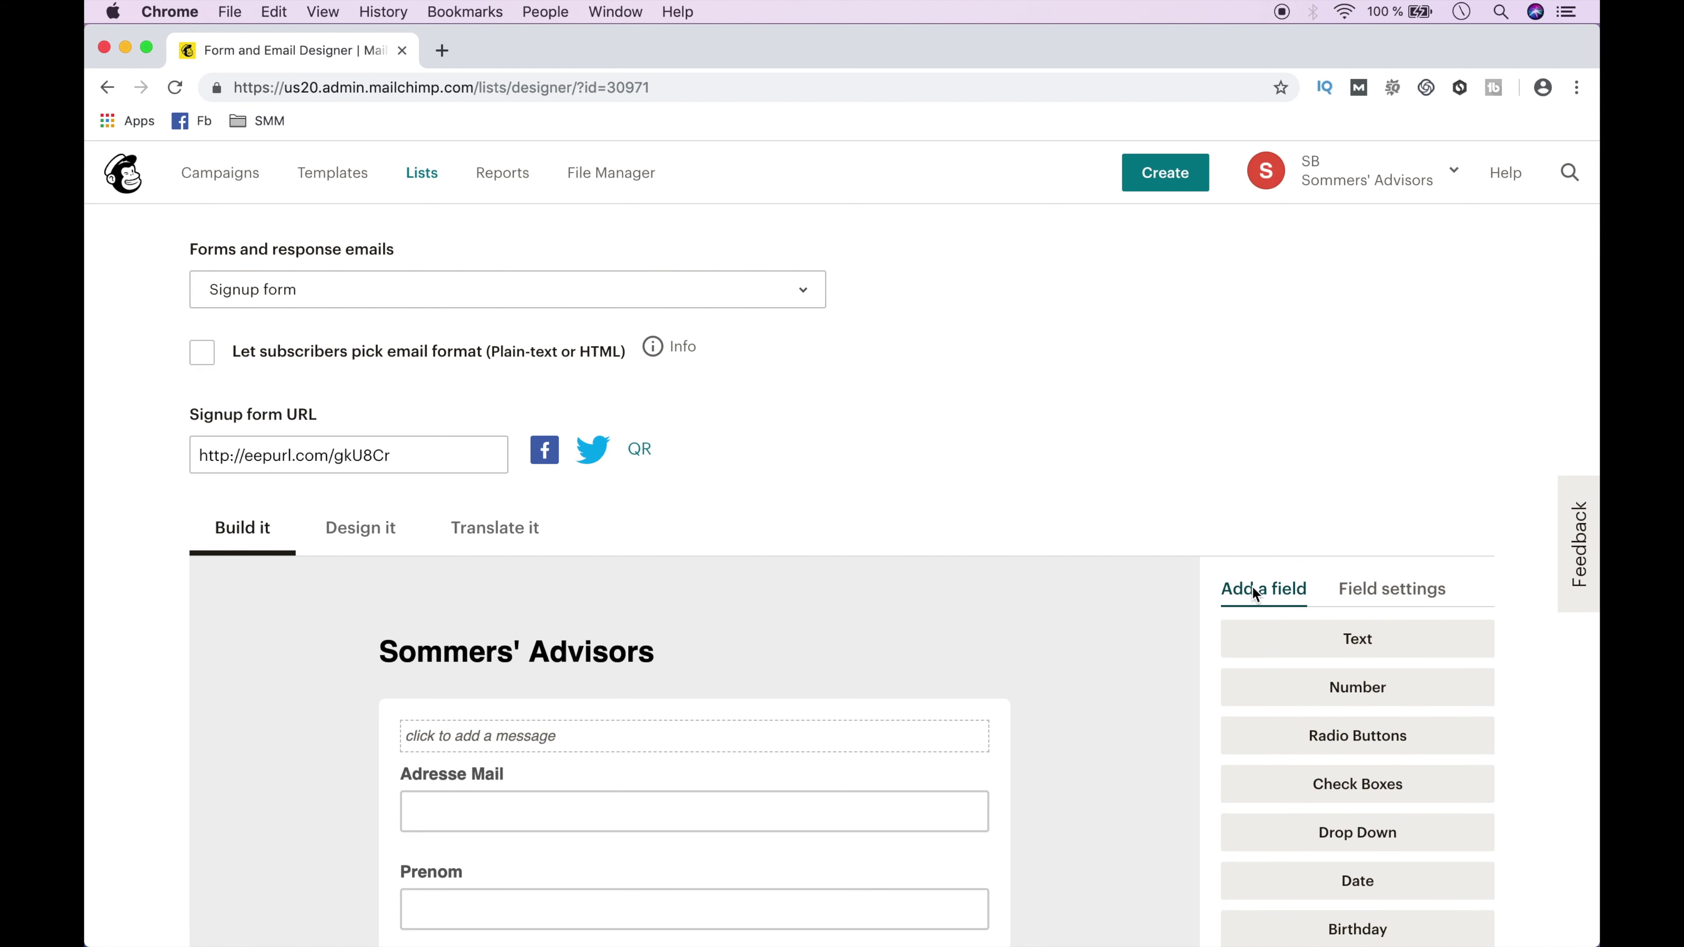
pyautogui.click(366, 458)
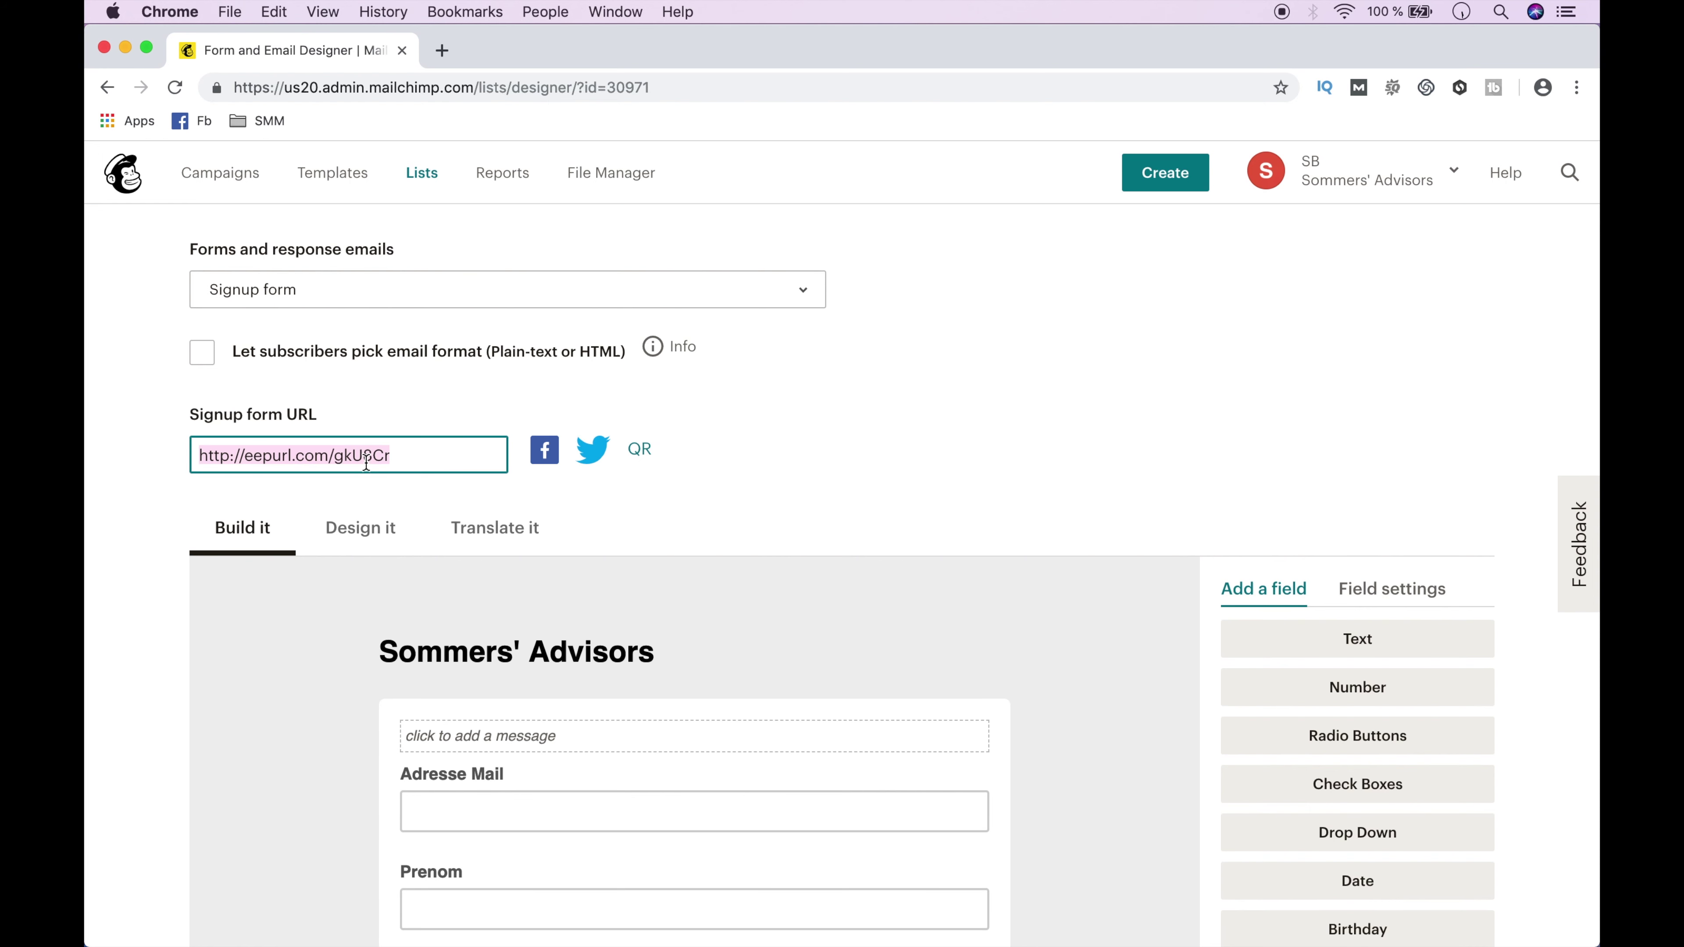
pyautogui.click(442, 51)
pyautogui.write('http://eepurl.com/gkU5Cr')
pyautogui.press('Return')
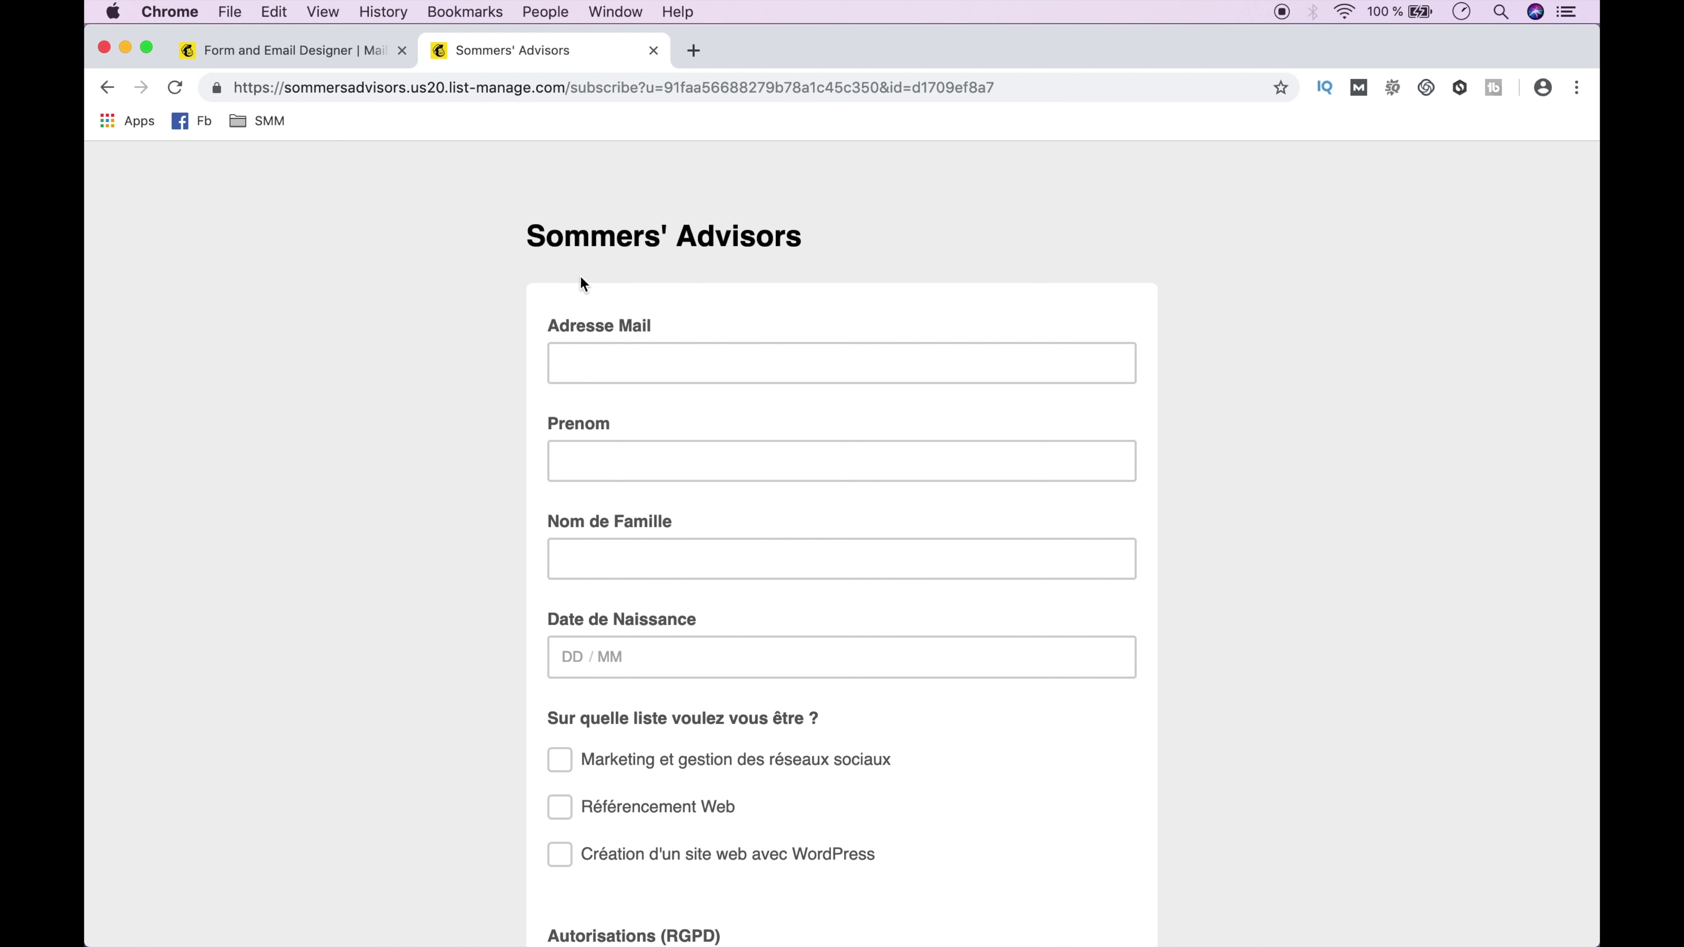
# Fill the form with a test e-mail address, Prenom SB, Nom SB and birth date 10 / 11.
pyautogui.click(604, 355)
pyautogui.press('super+v')
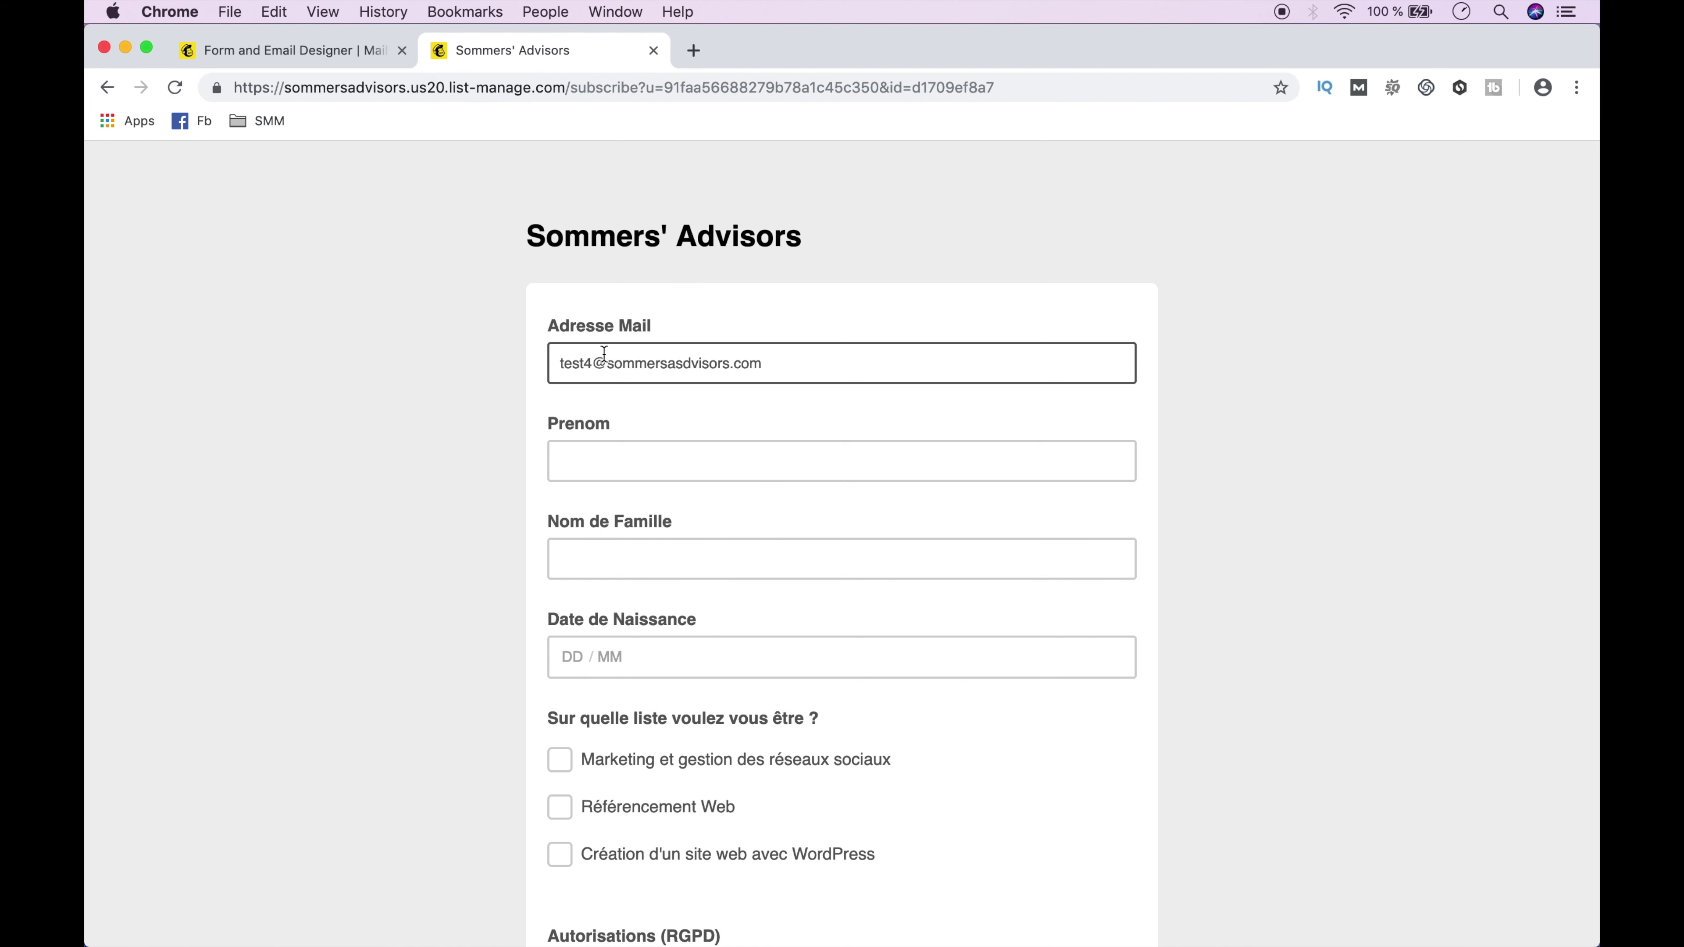
pyautogui.click(607, 471)
pyautogui.write('SB')
pyautogui.click(614, 550)
pyautogui.write('SB')
pyautogui.press('Tab')
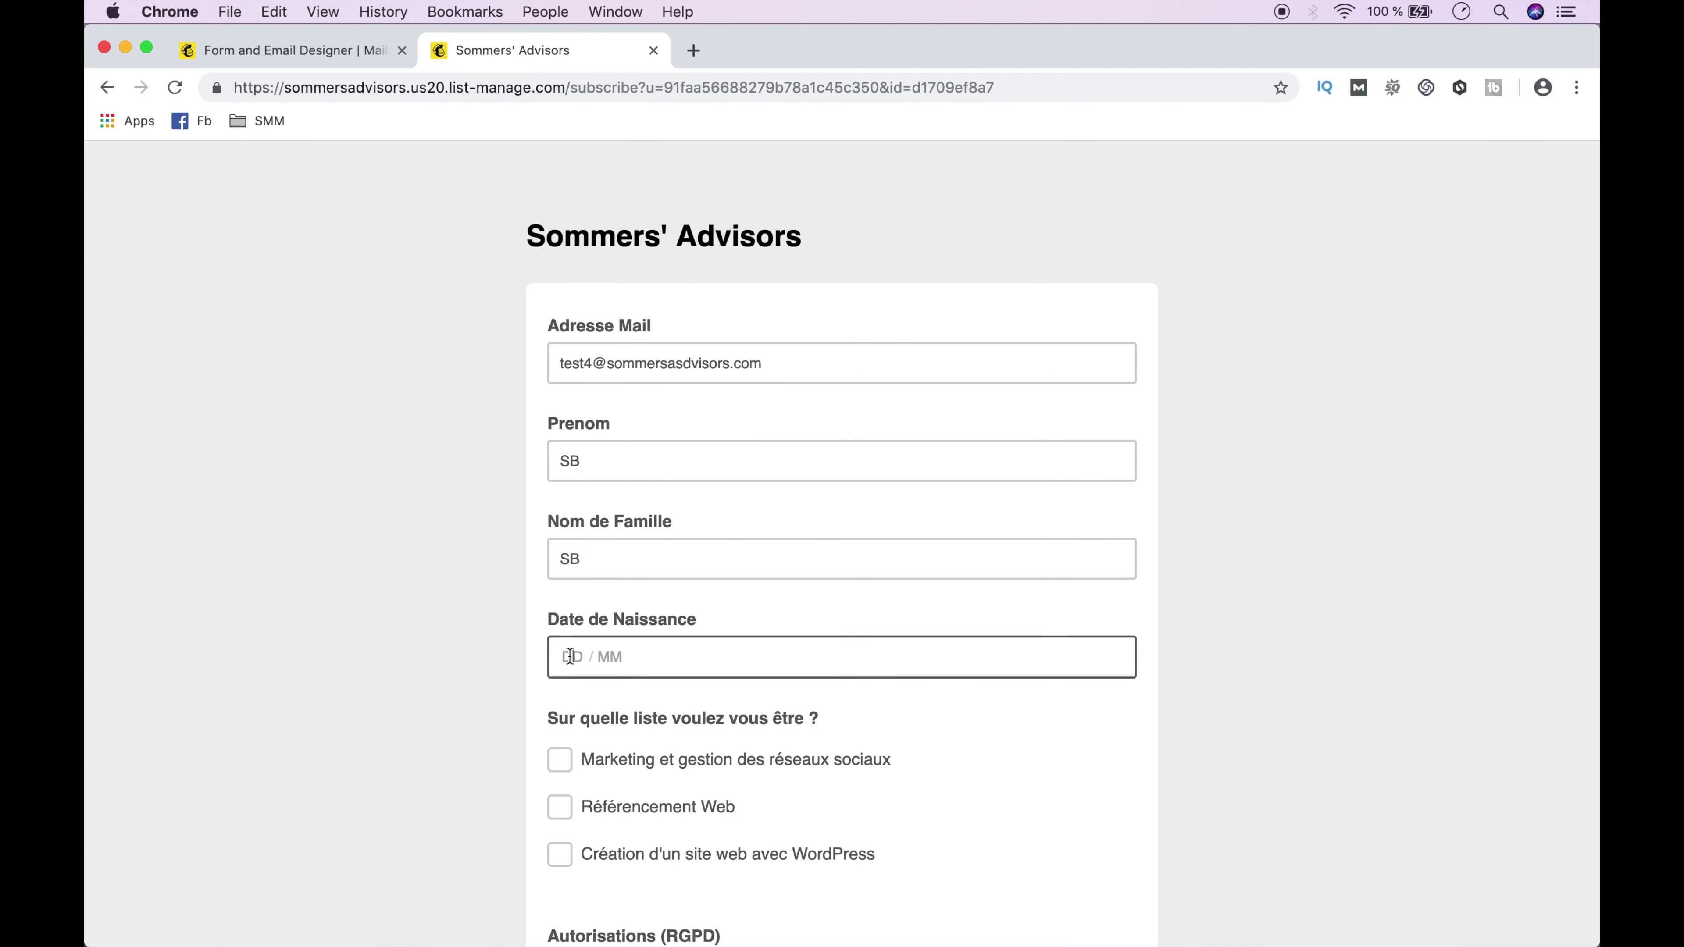
pyautogui.write('10 / 11')
# Tick Référencement Web and all three RGPD consents, then submit the subscription.
pyautogui.click(563, 801)
pyautogui.scroll(-6, 563, 801)
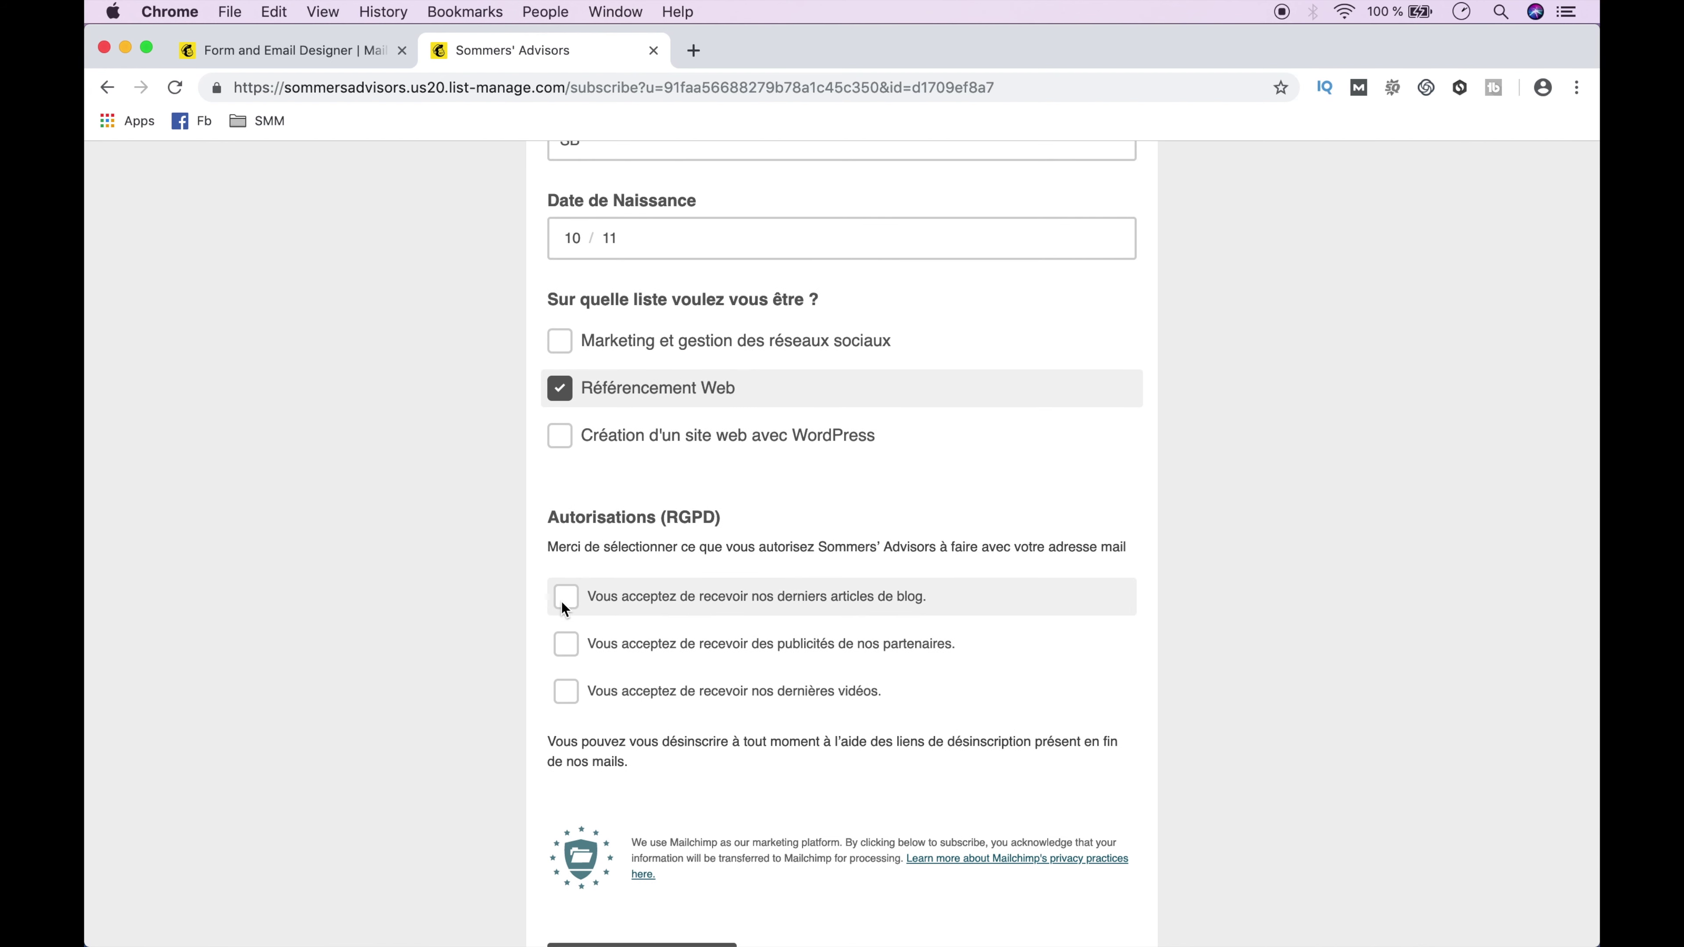
pyautogui.click(565, 597)
pyautogui.click(567, 645)
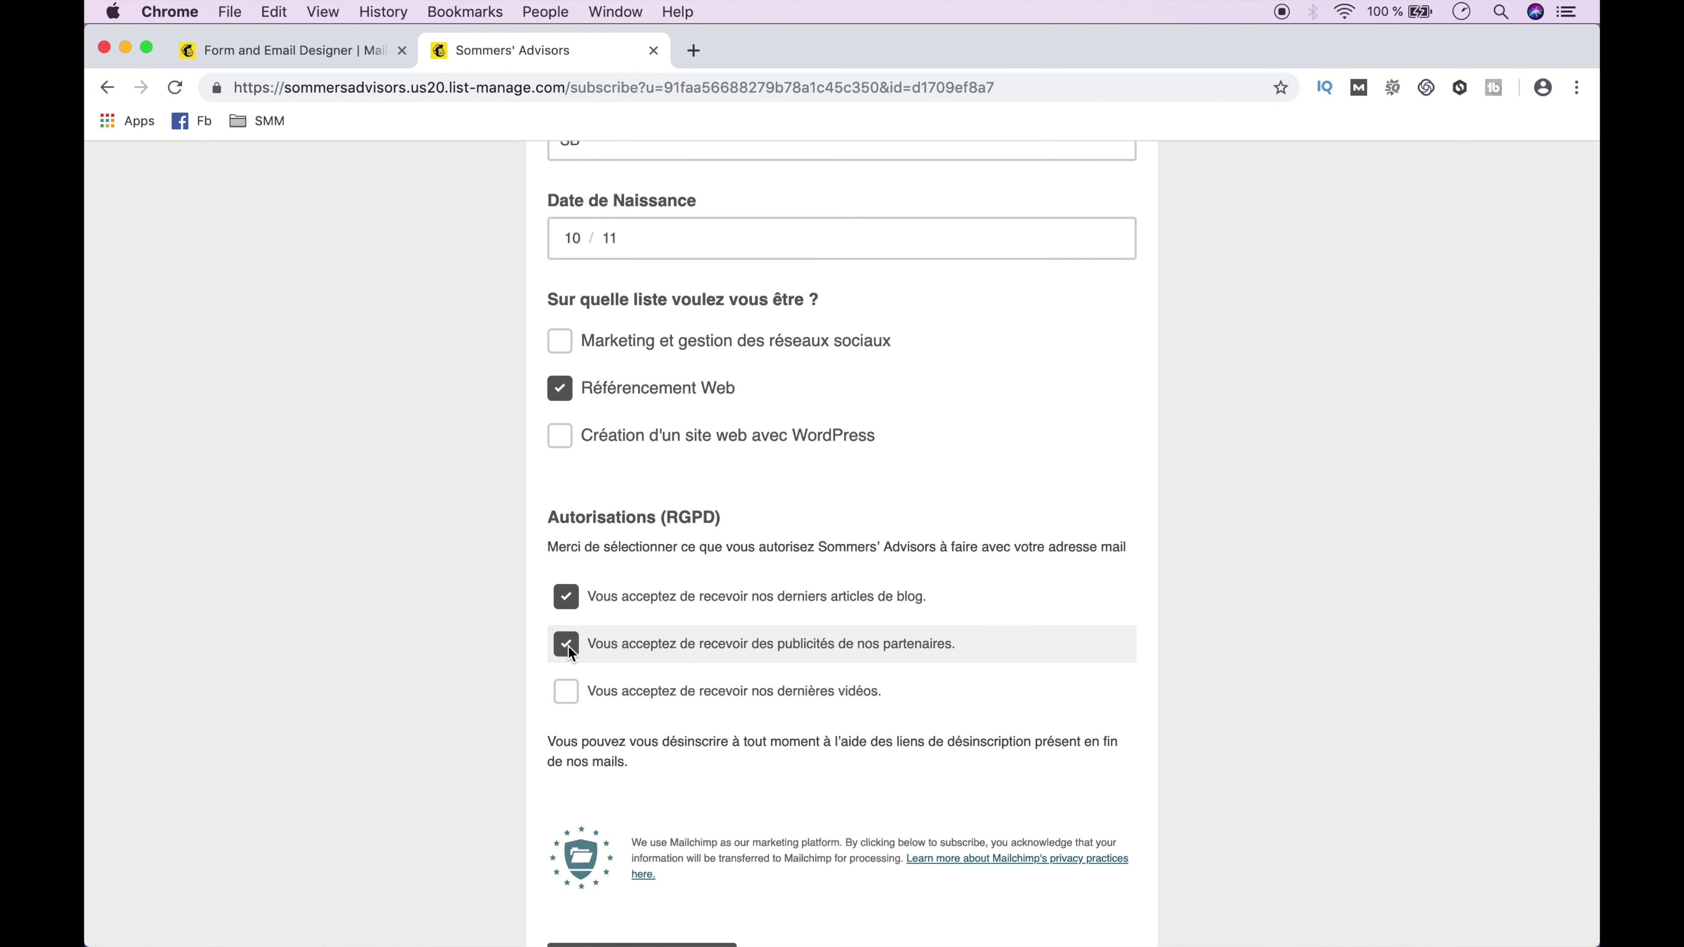
pyautogui.click(567, 692)
pyautogui.scroll(-3, 566, 694)
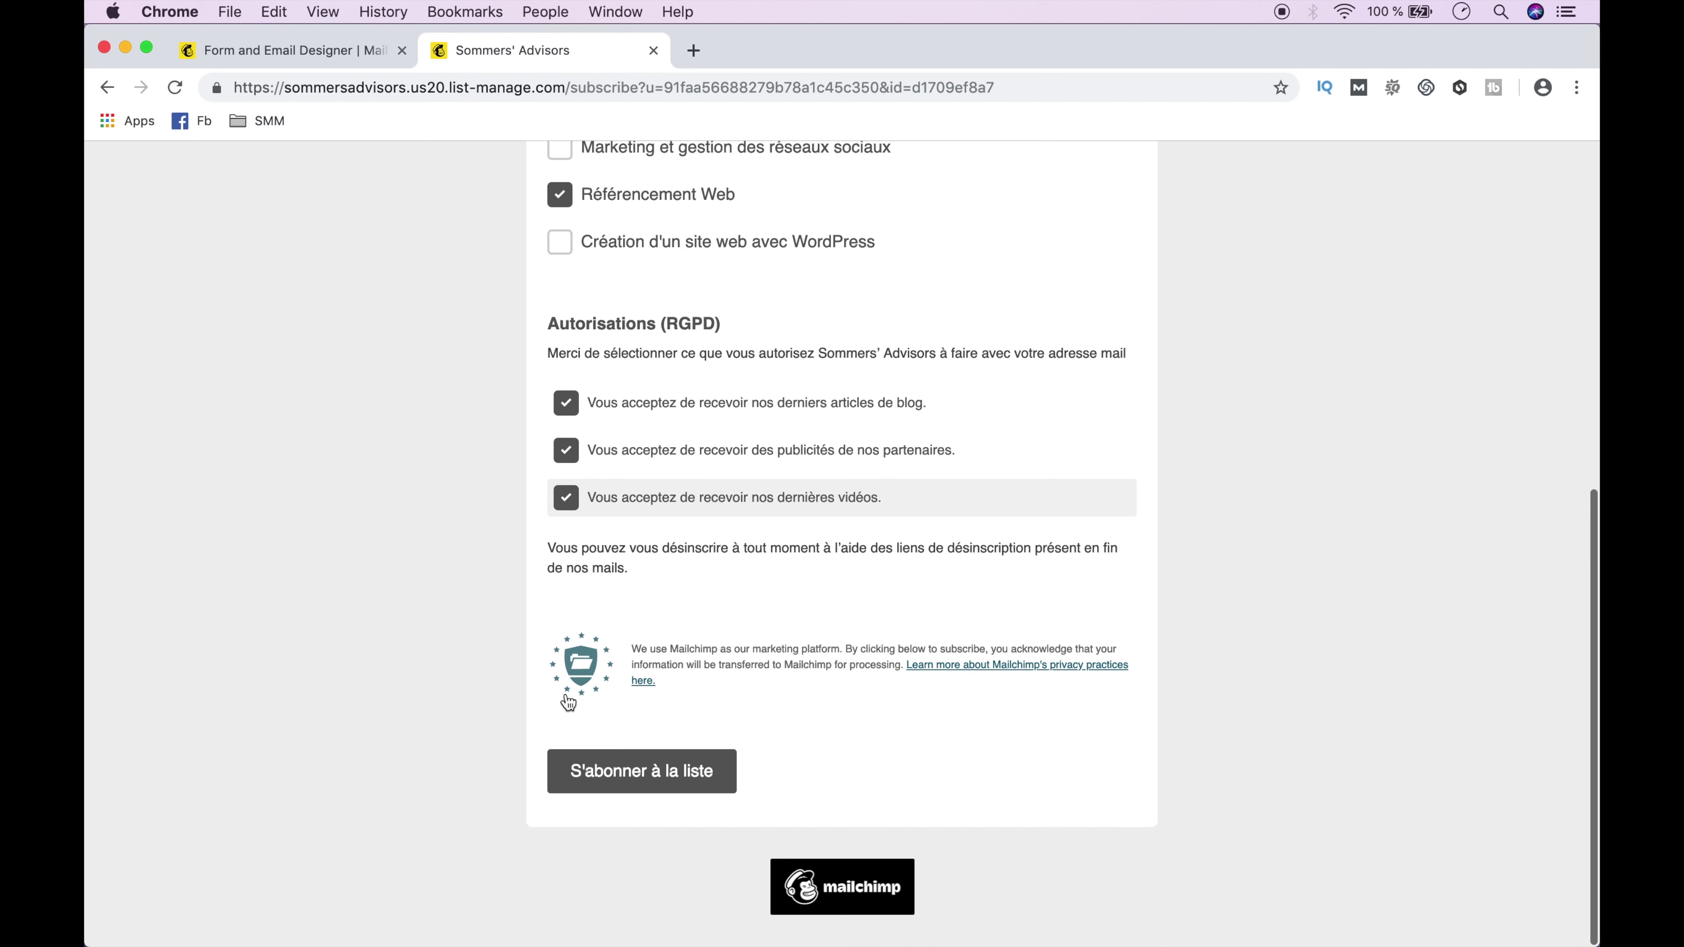
pyautogui.click(647, 785)
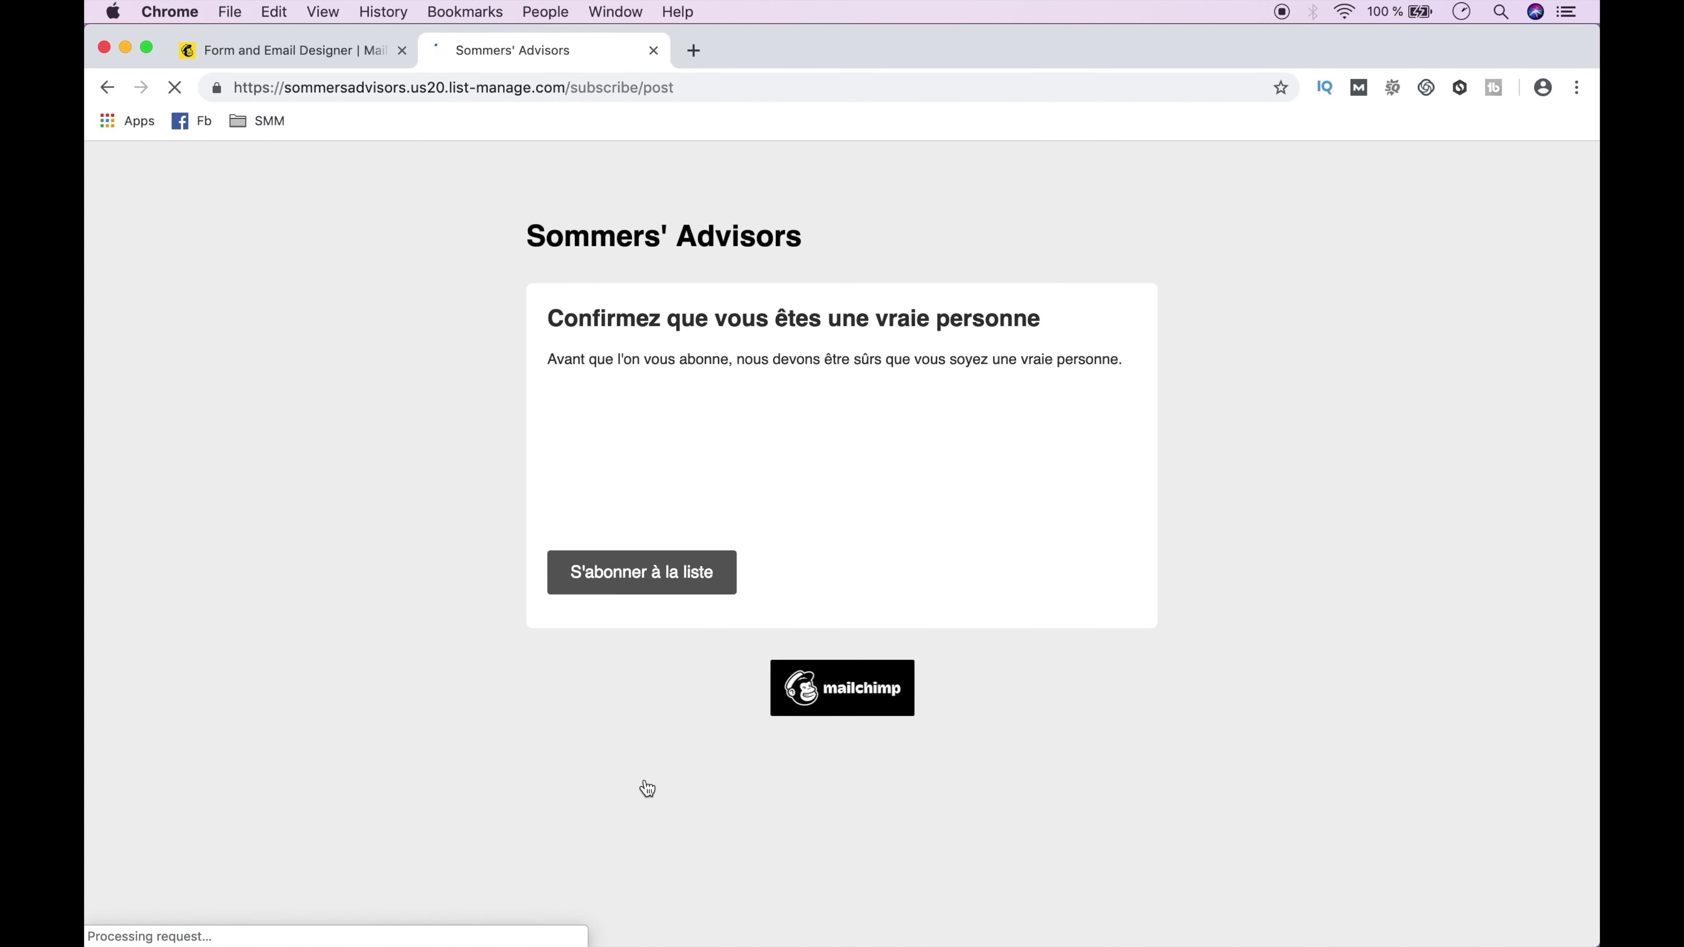
# Pass the reCAPTCHA image challenge to complete the signup.
pyautogui.click(576, 460)
pyautogui.click(762, 544)
pyautogui.click(864, 543)
pyautogui.click(966, 543)
pyautogui.click(767, 467)
pyautogui.click(993, 743)
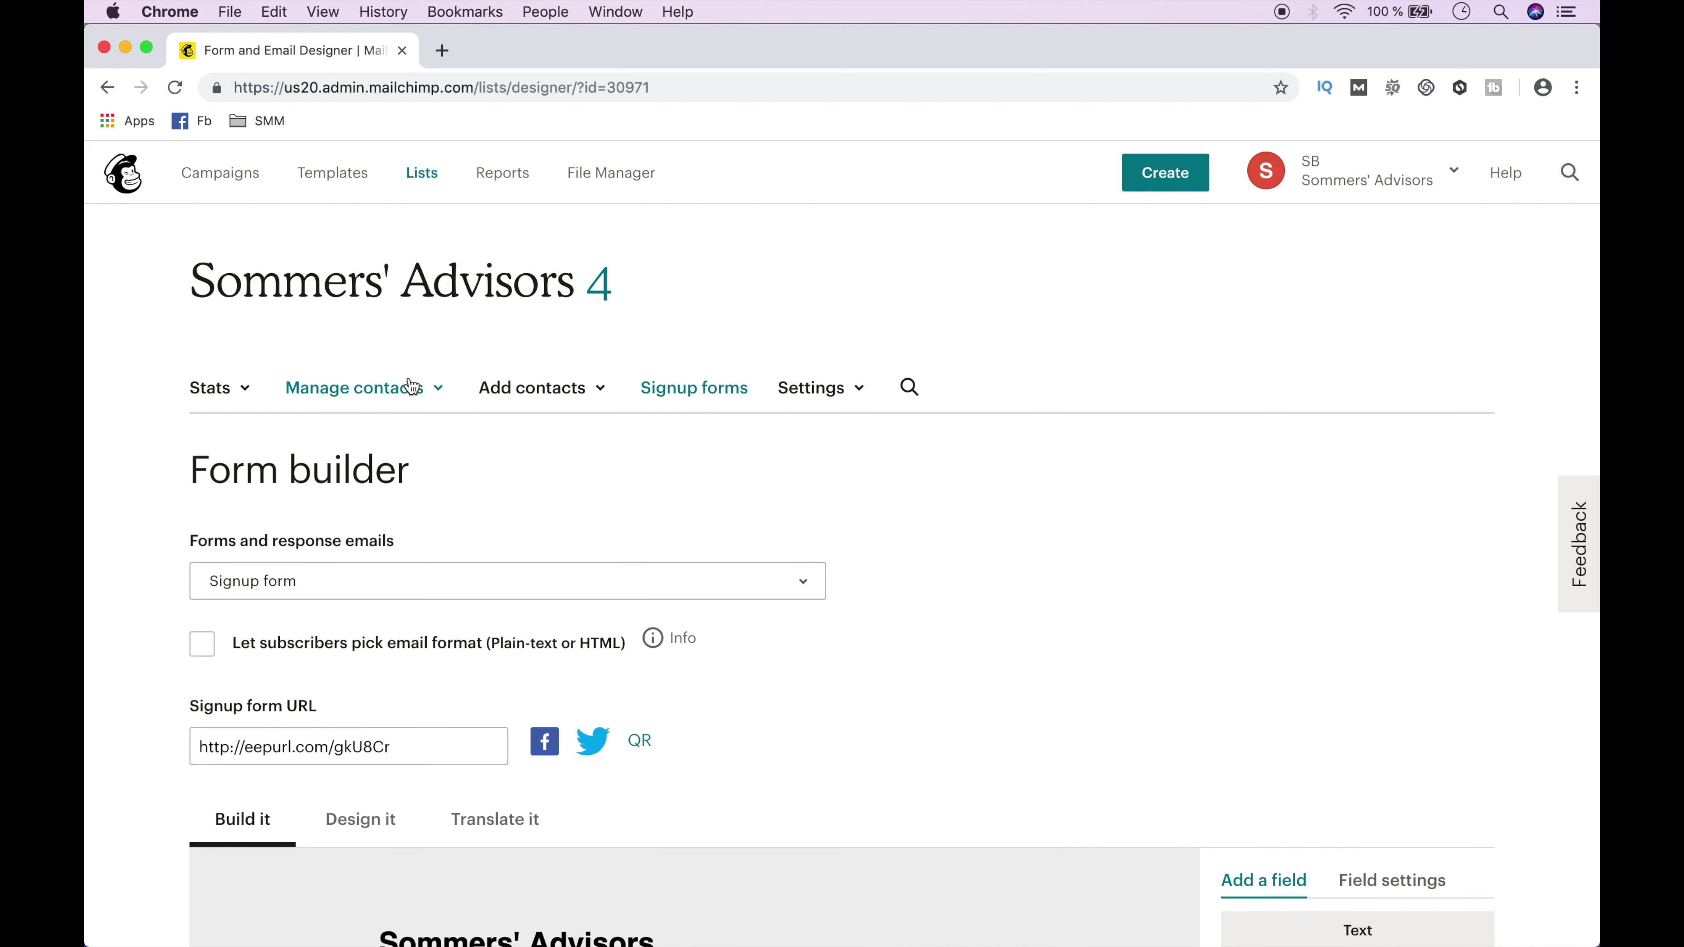
# View the list's contacts to find the new test subscriber, then go to Campaigns.
pyautogui.click(404, 390)
pyautogui.click(354, 444)
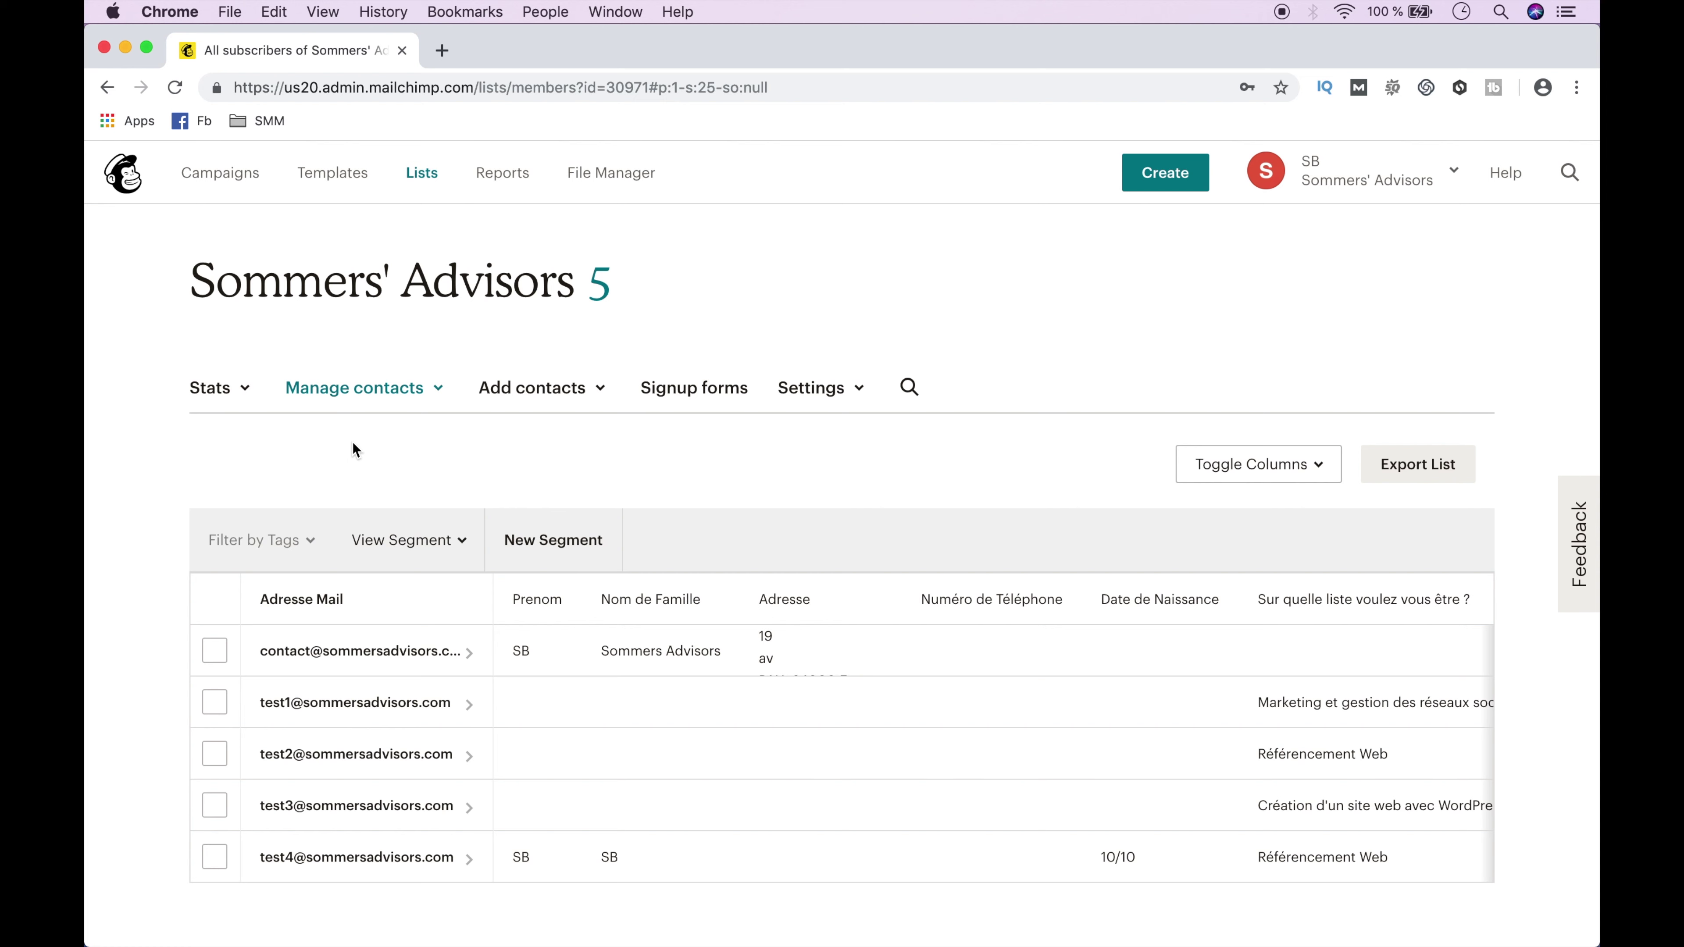
pyautogui.click(227, 173)
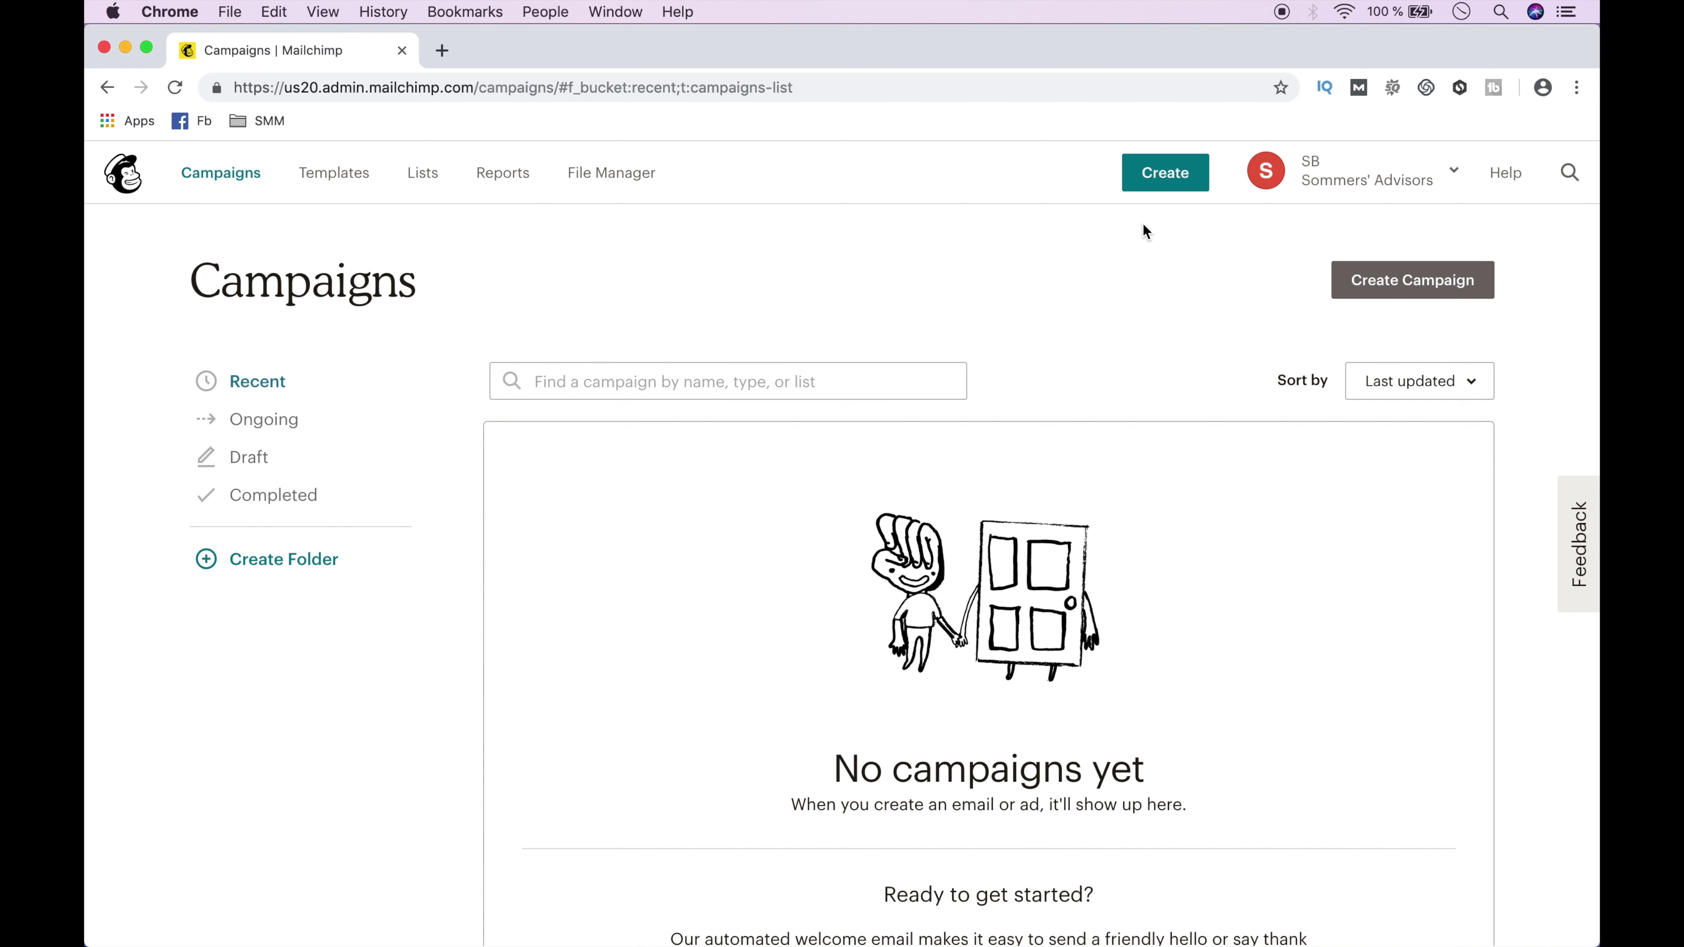
# Create an automated Email campaign of type Welcome new subscribers for Sommers' Advisors.
pyautogui.click(1396, 286)
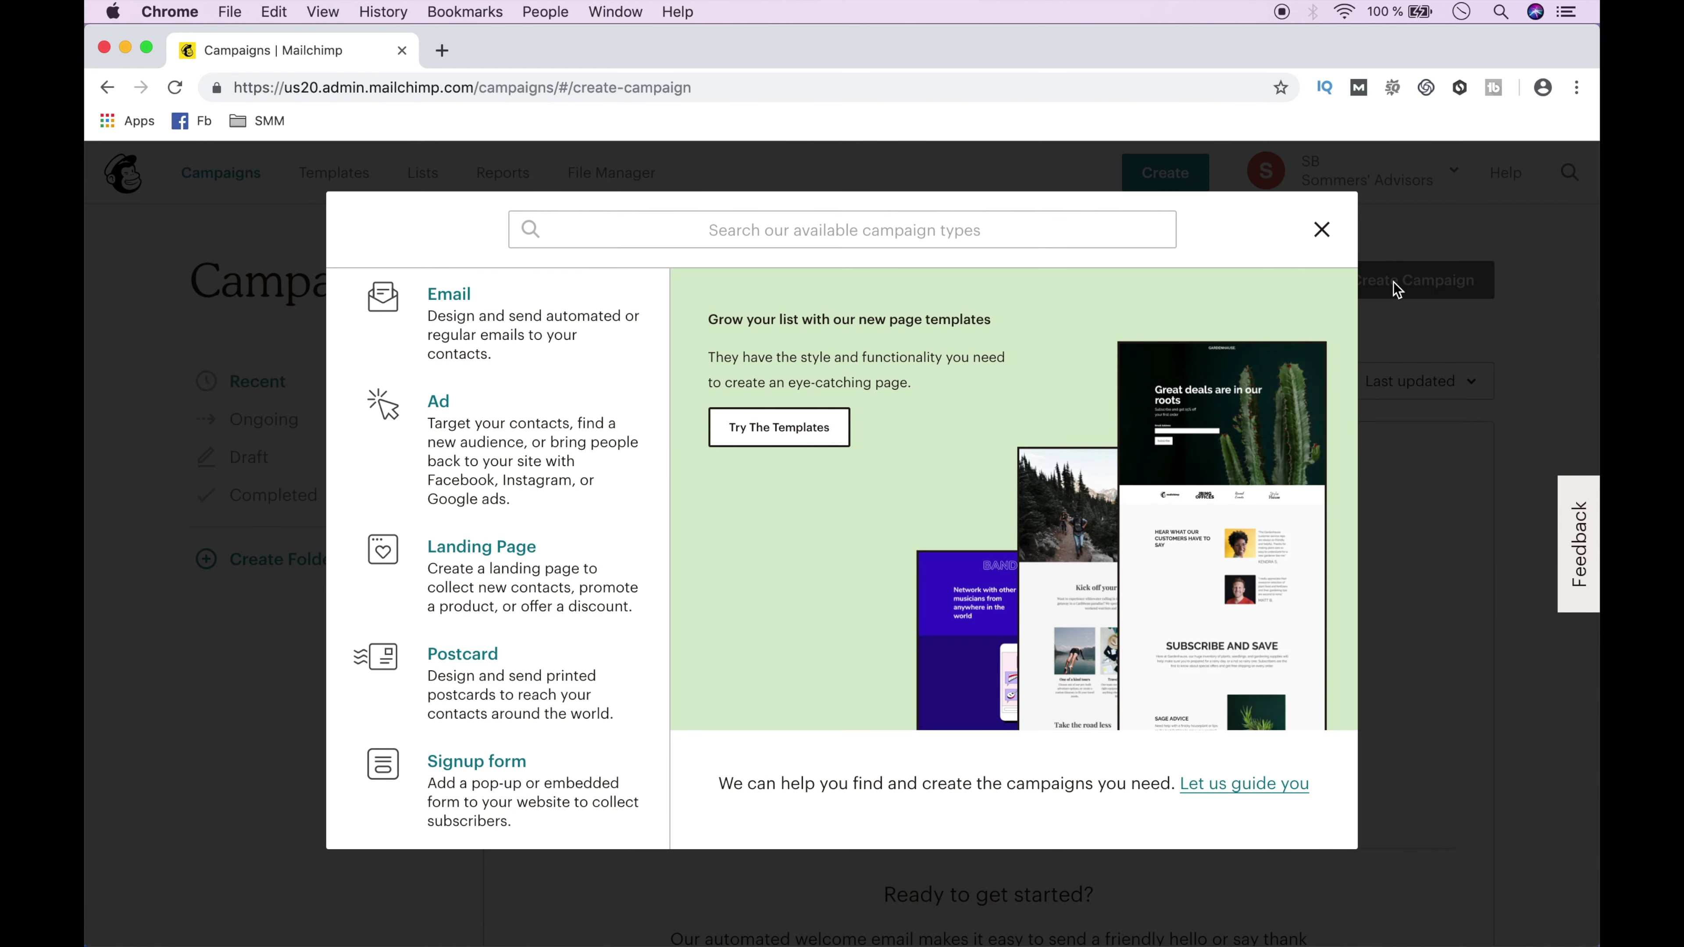
pyautogui.click(462, 304)
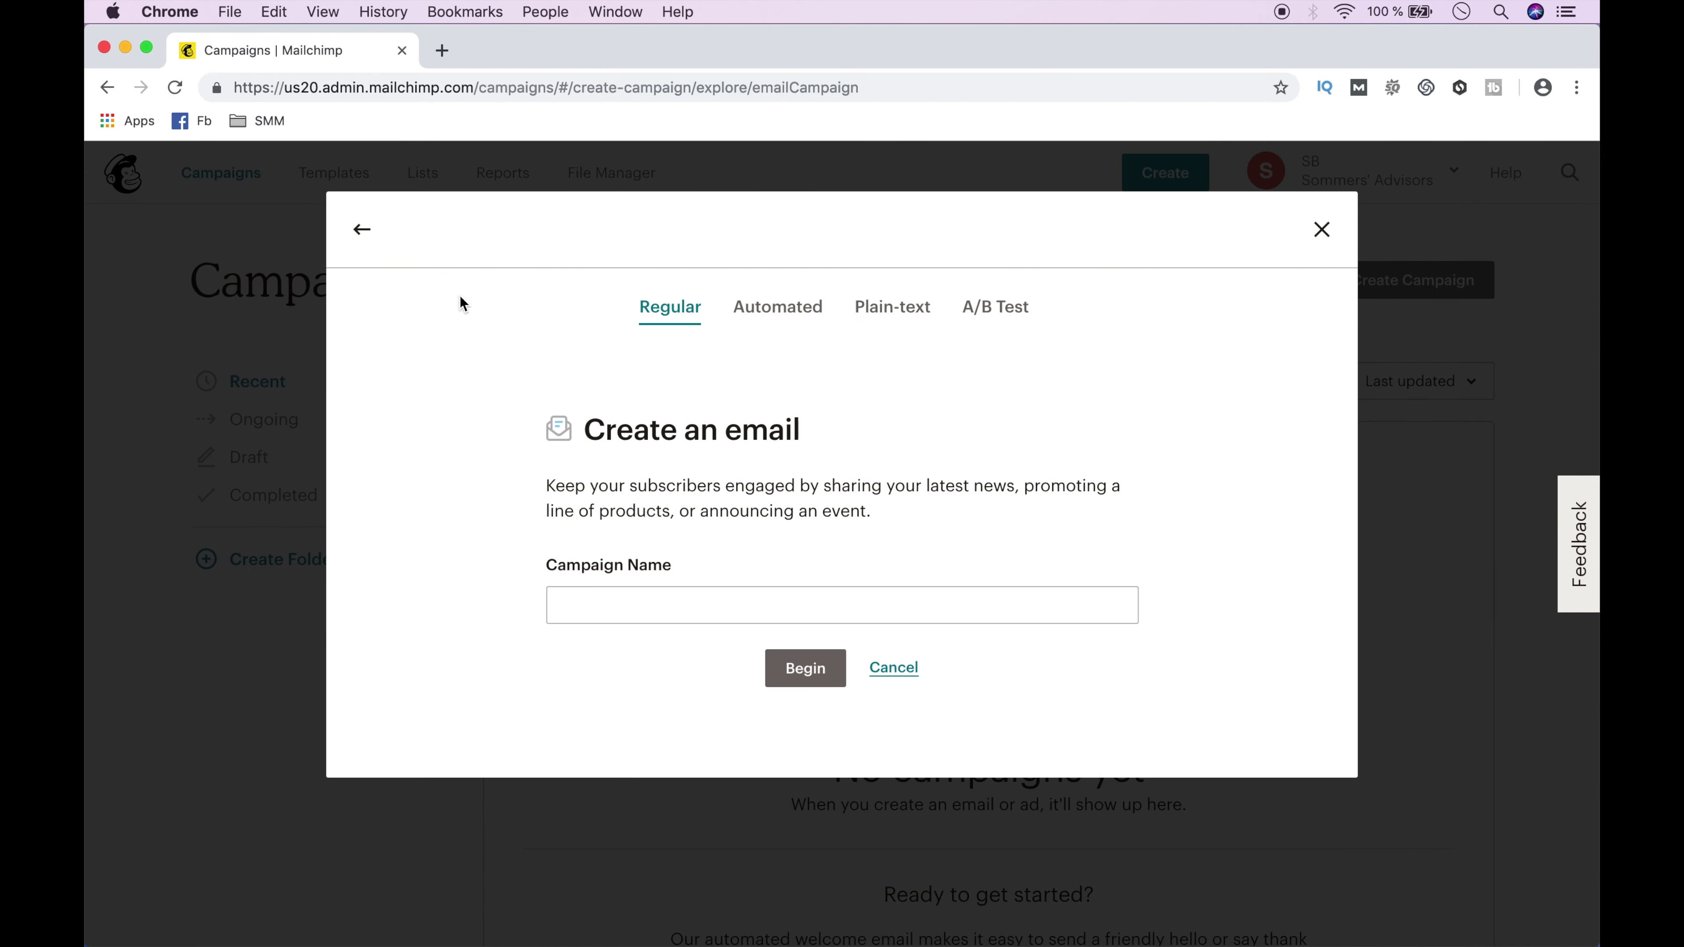
pyautogui.click(774, 309)
pyautogui.click(815, 551)
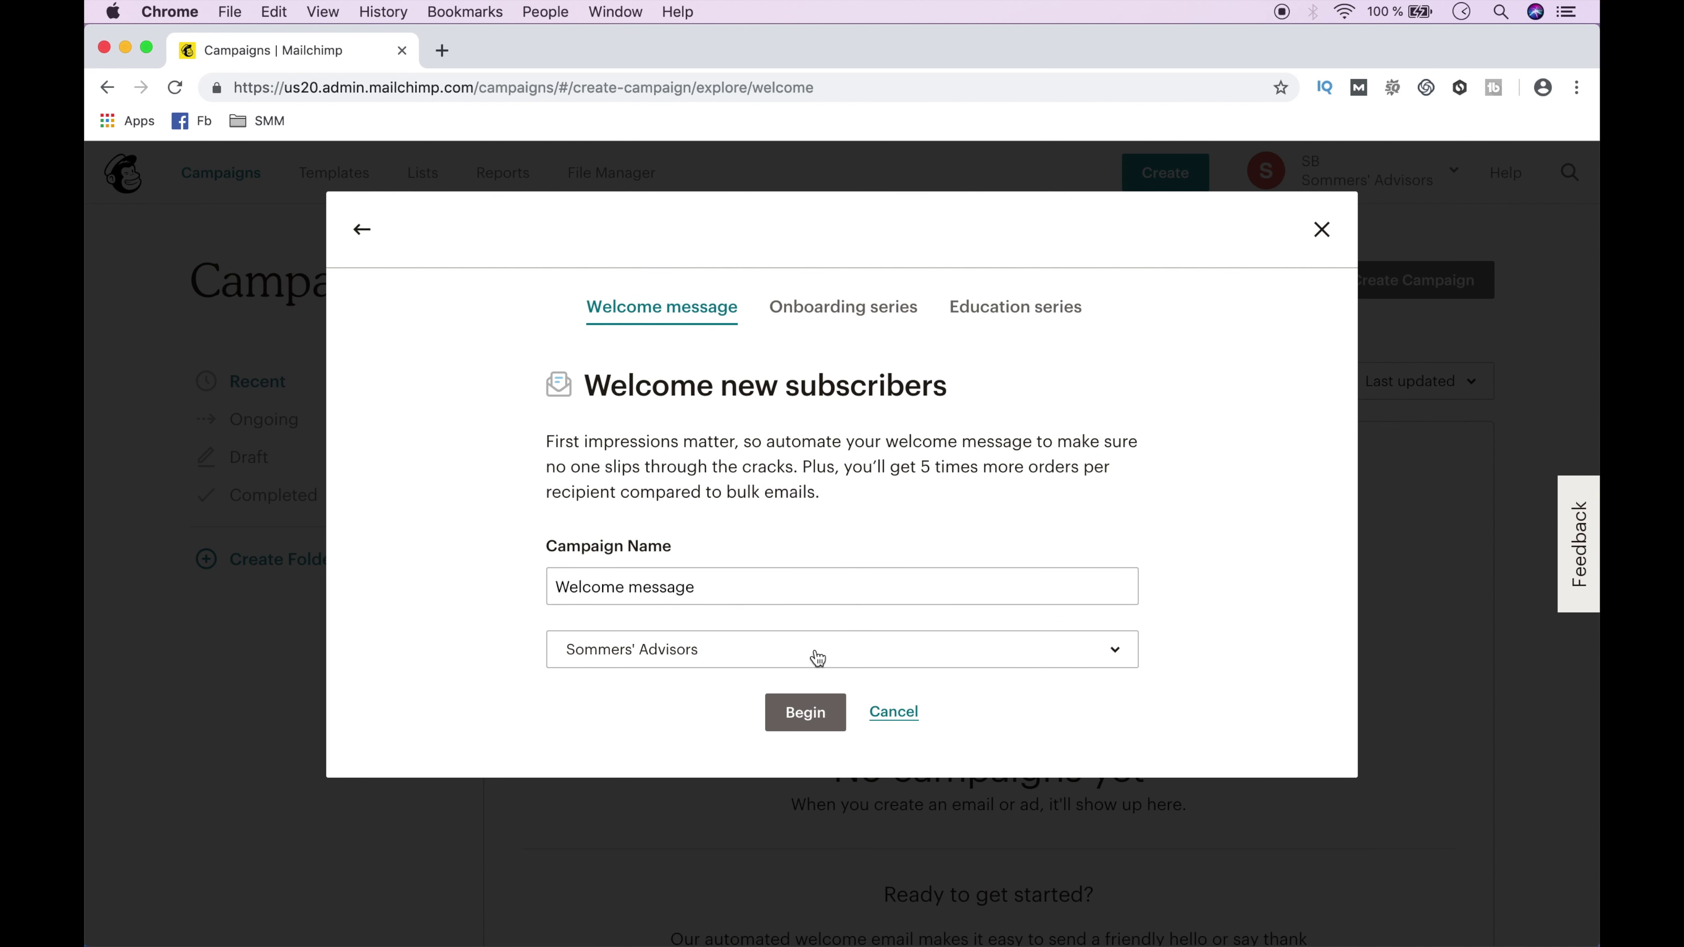
pyautogui.click(815, 721)
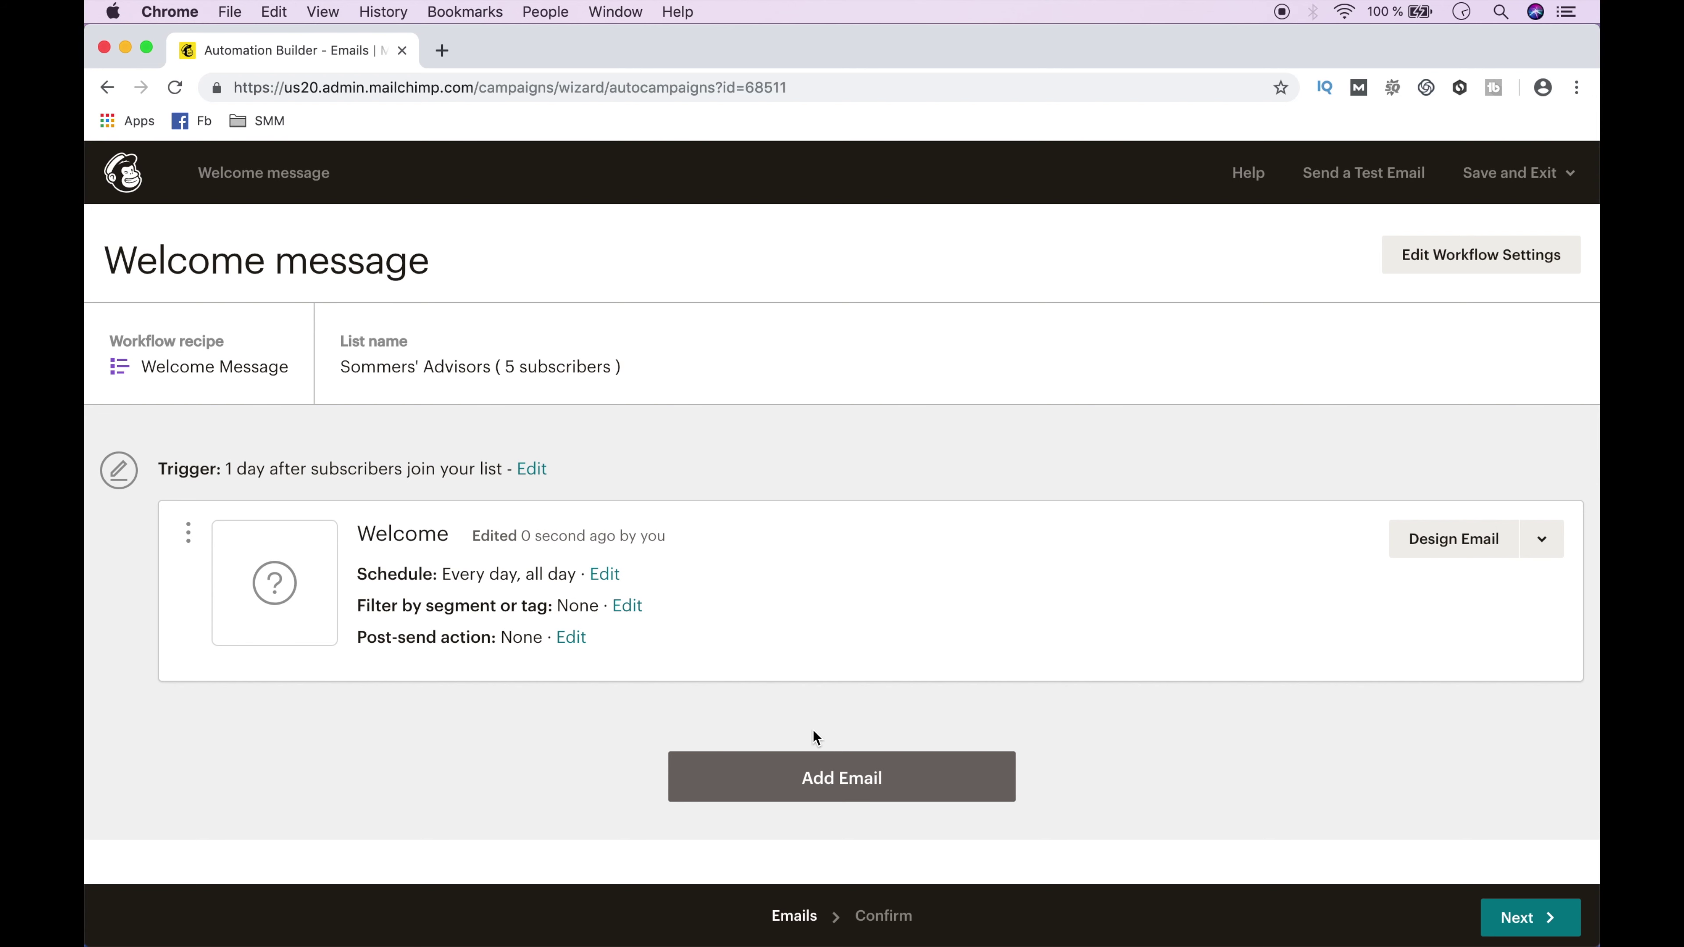
# Change the welcome email trigger's delay from 1 day to immediately.
pyautogui.click(532, 471)
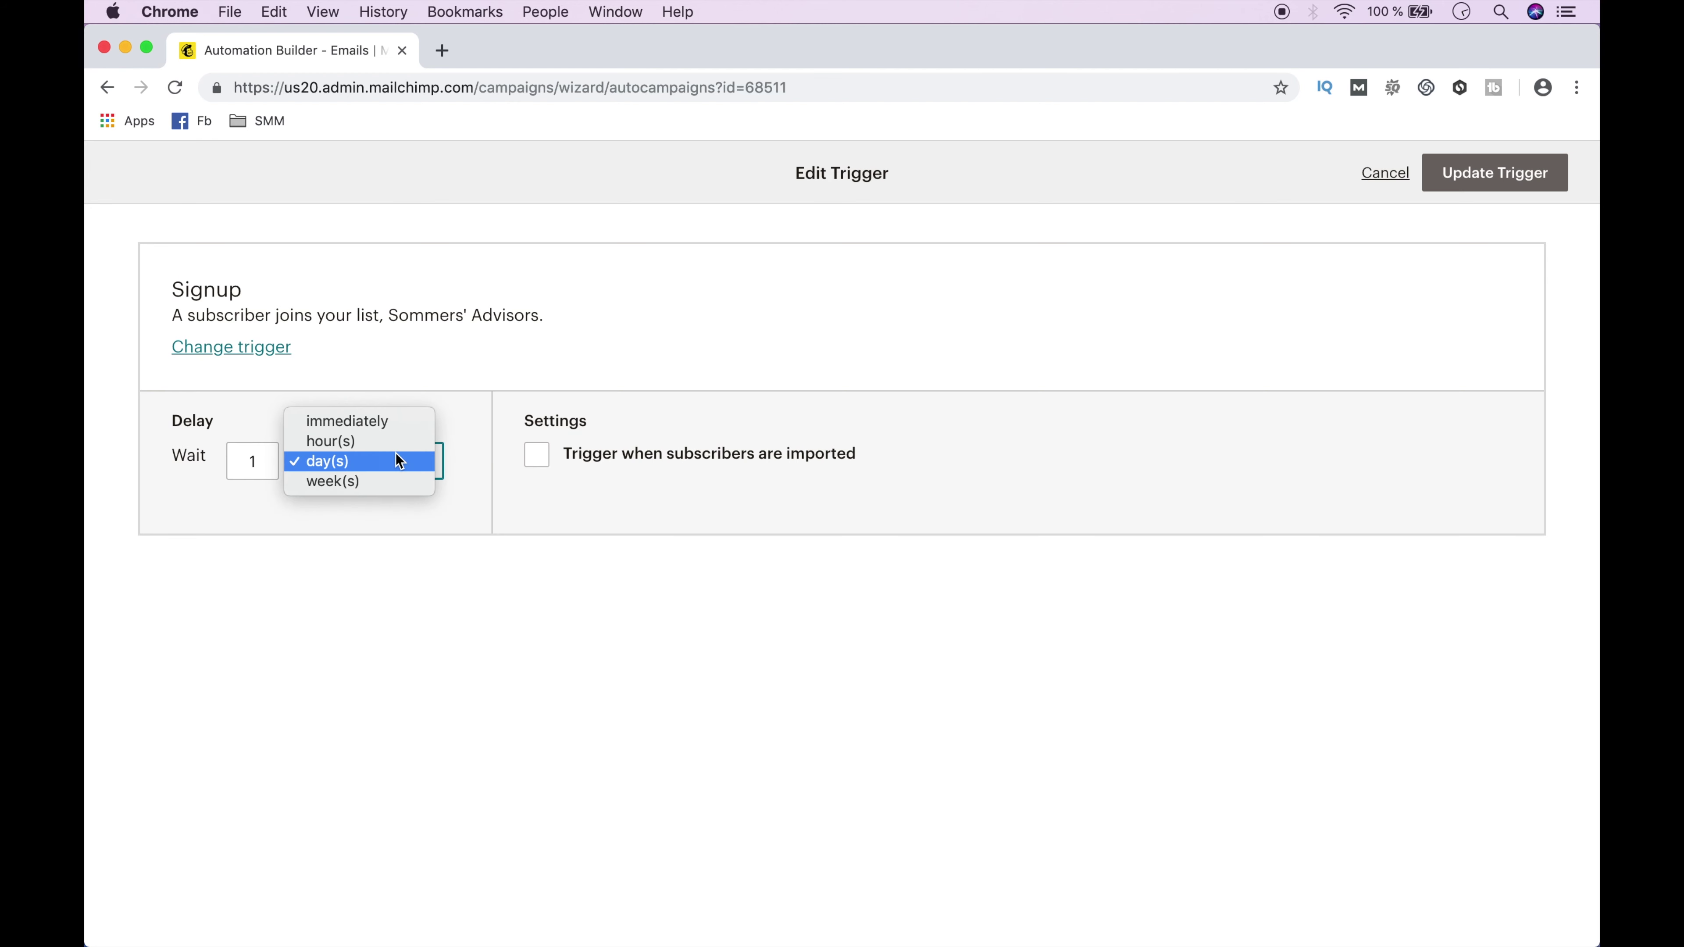
pyautogui.click(395, 426)
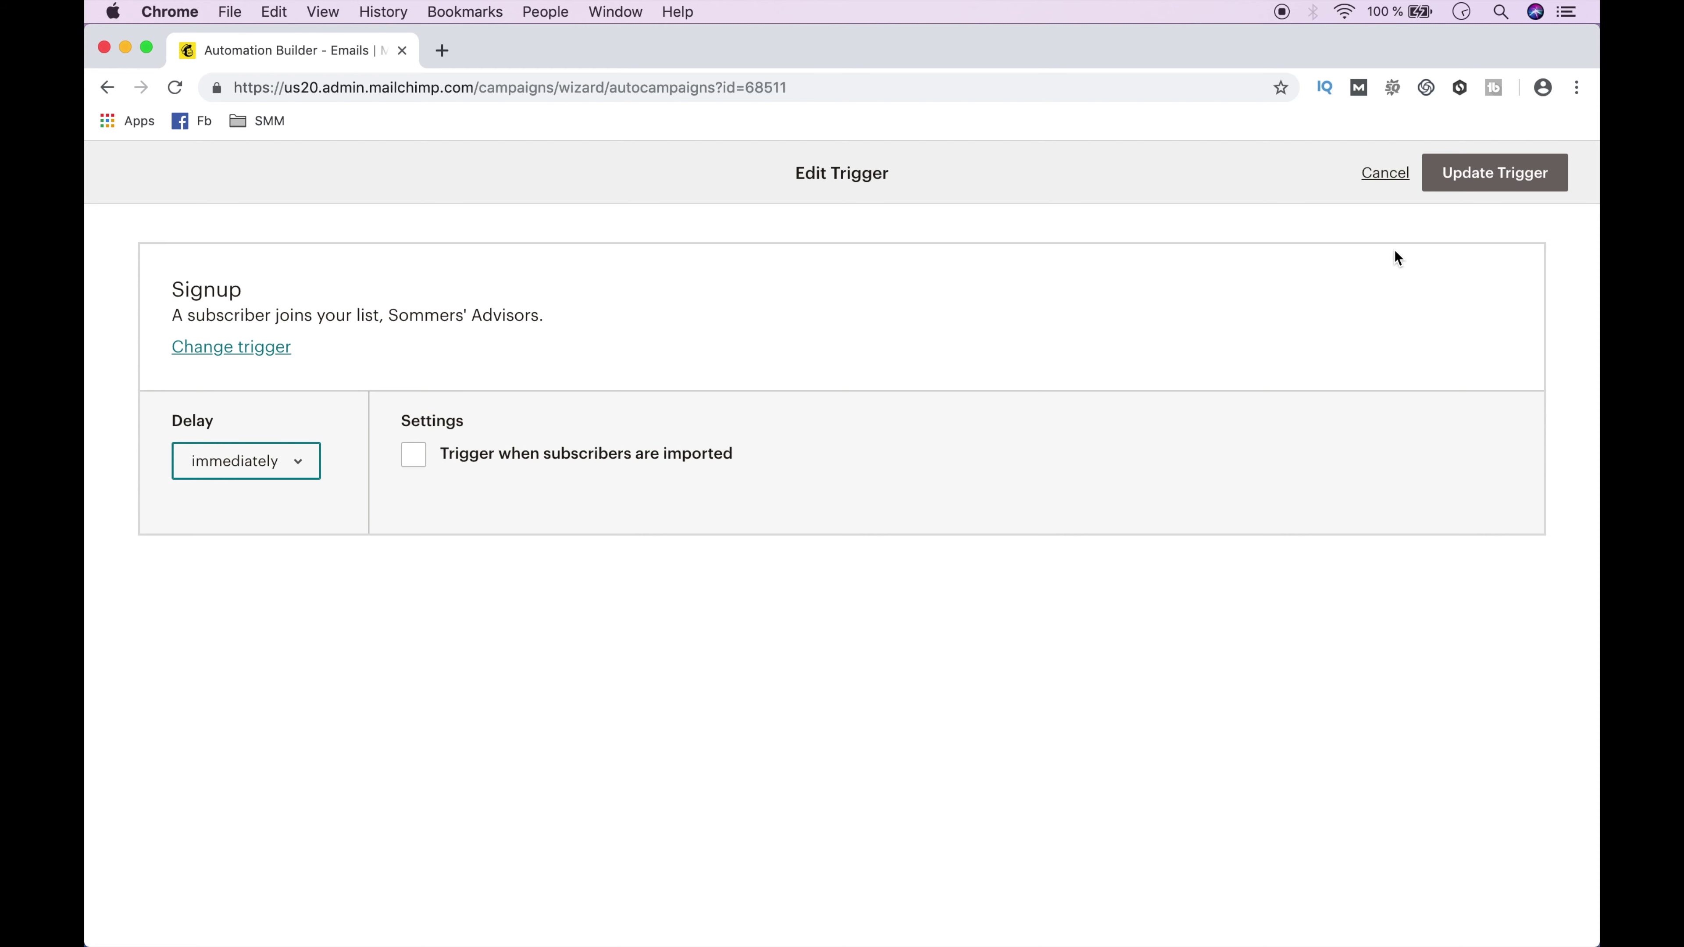
pyautogui.click(1488, 173)
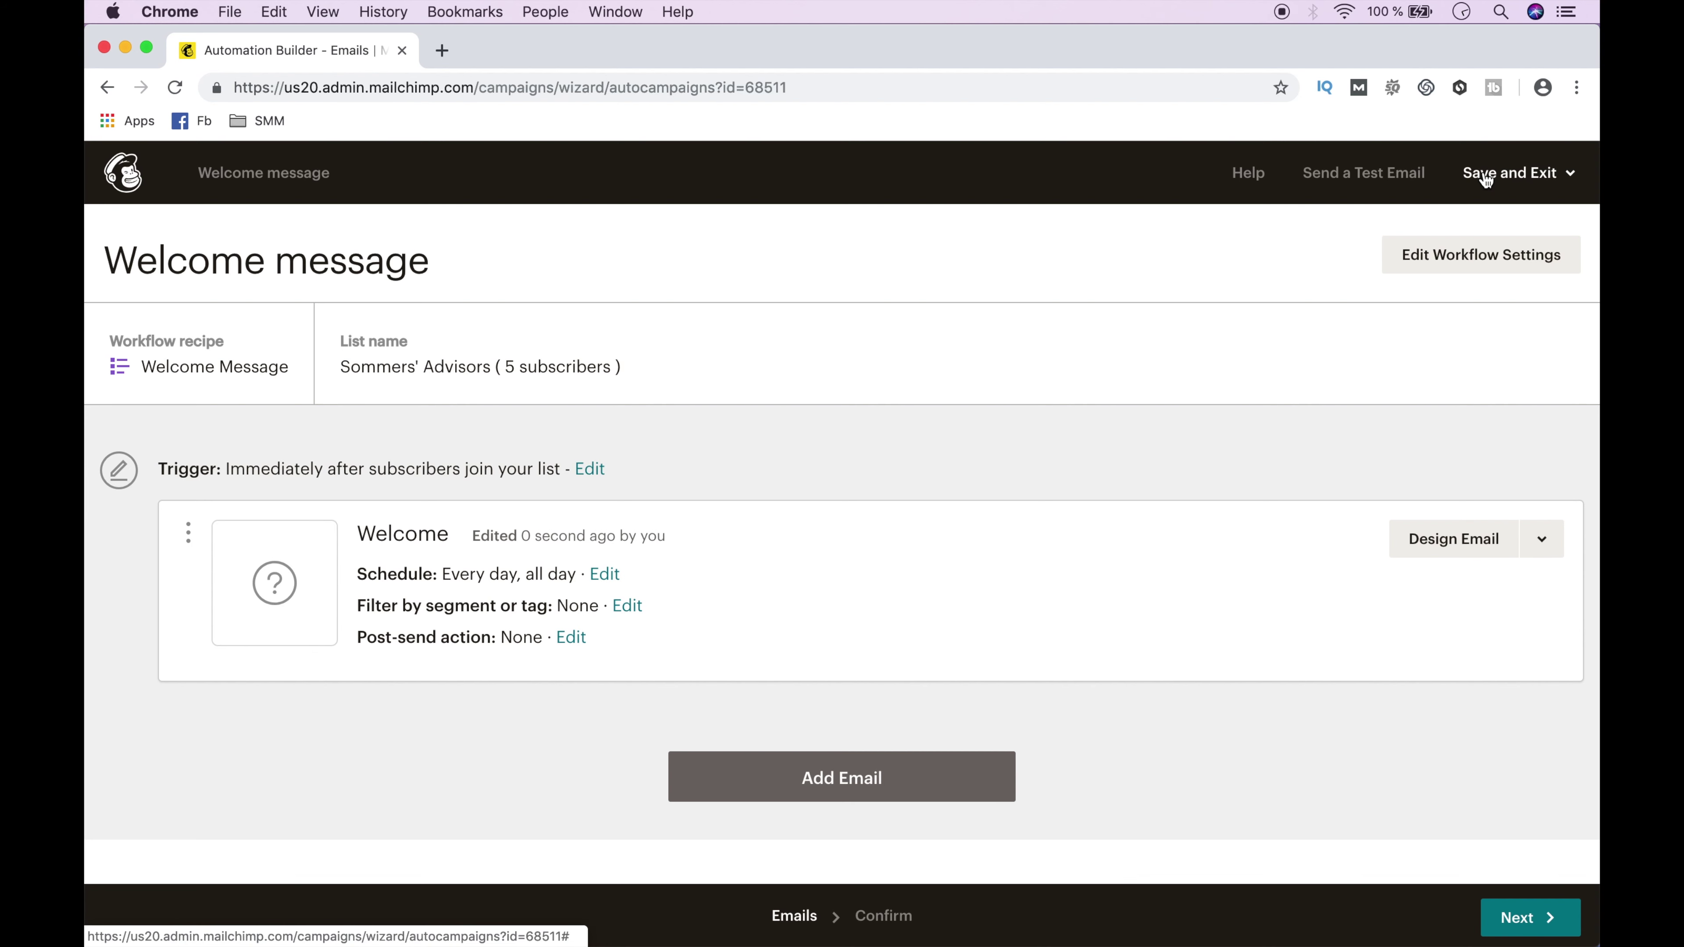
# Enter email name 'Bienvenue', subject 'Message de Bienvenue' and preview text 'Bienvenue dans notre newsletter'.
pyautogui.click(1481, 535)
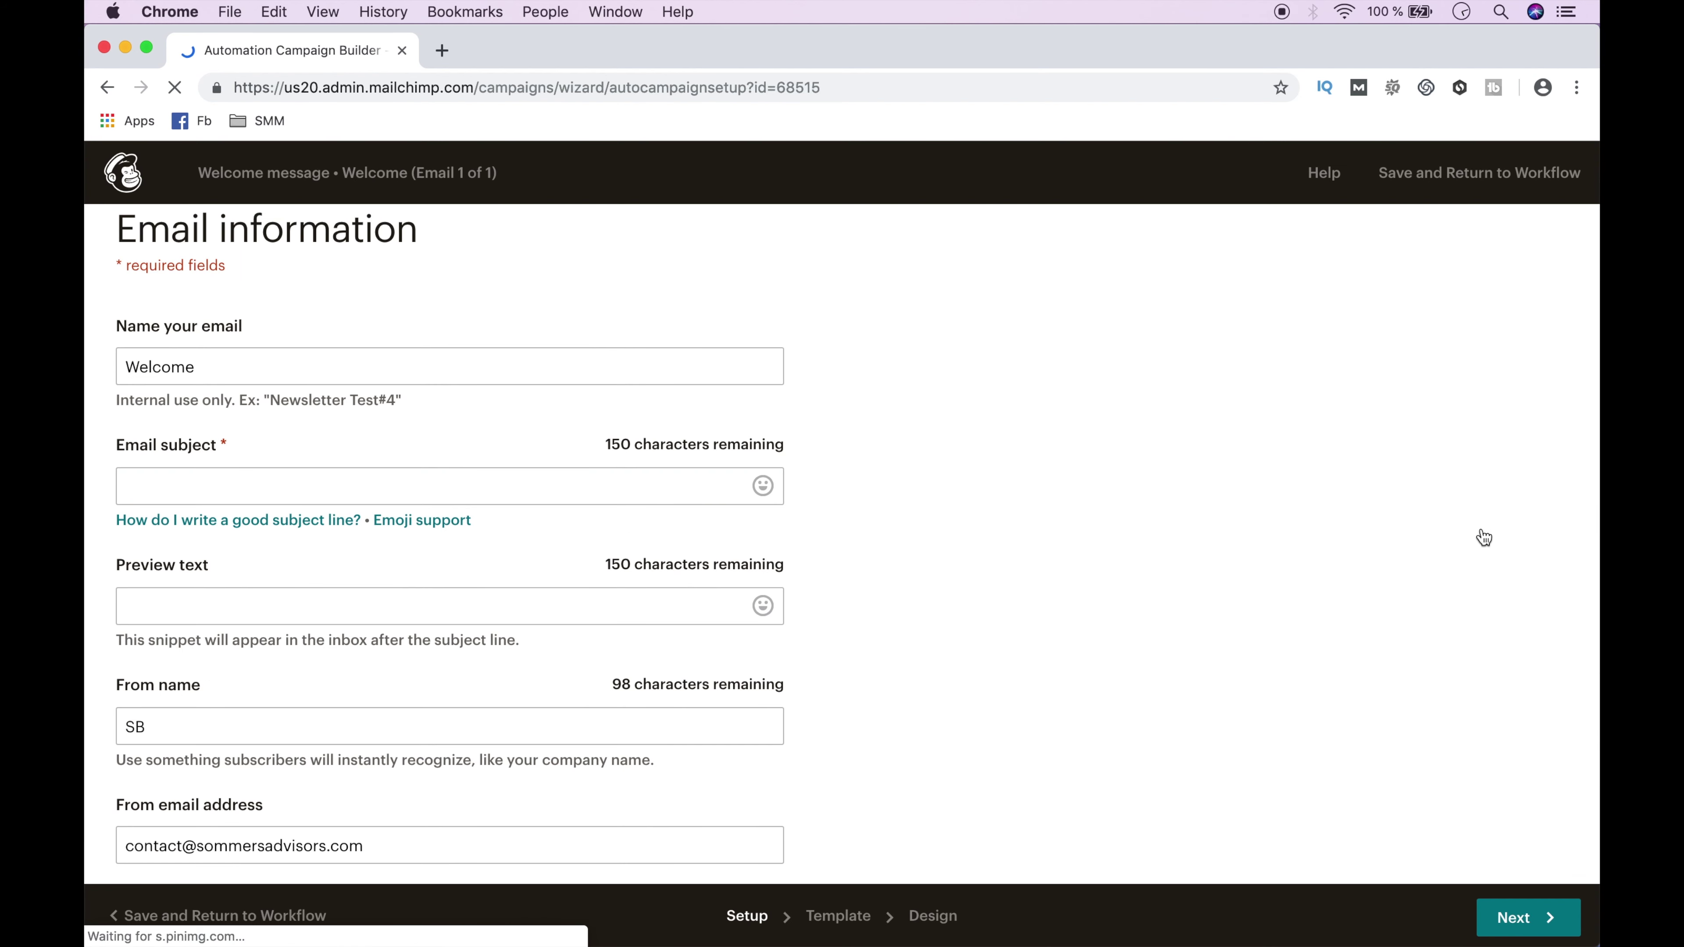
pyautogui.click(694, 376)
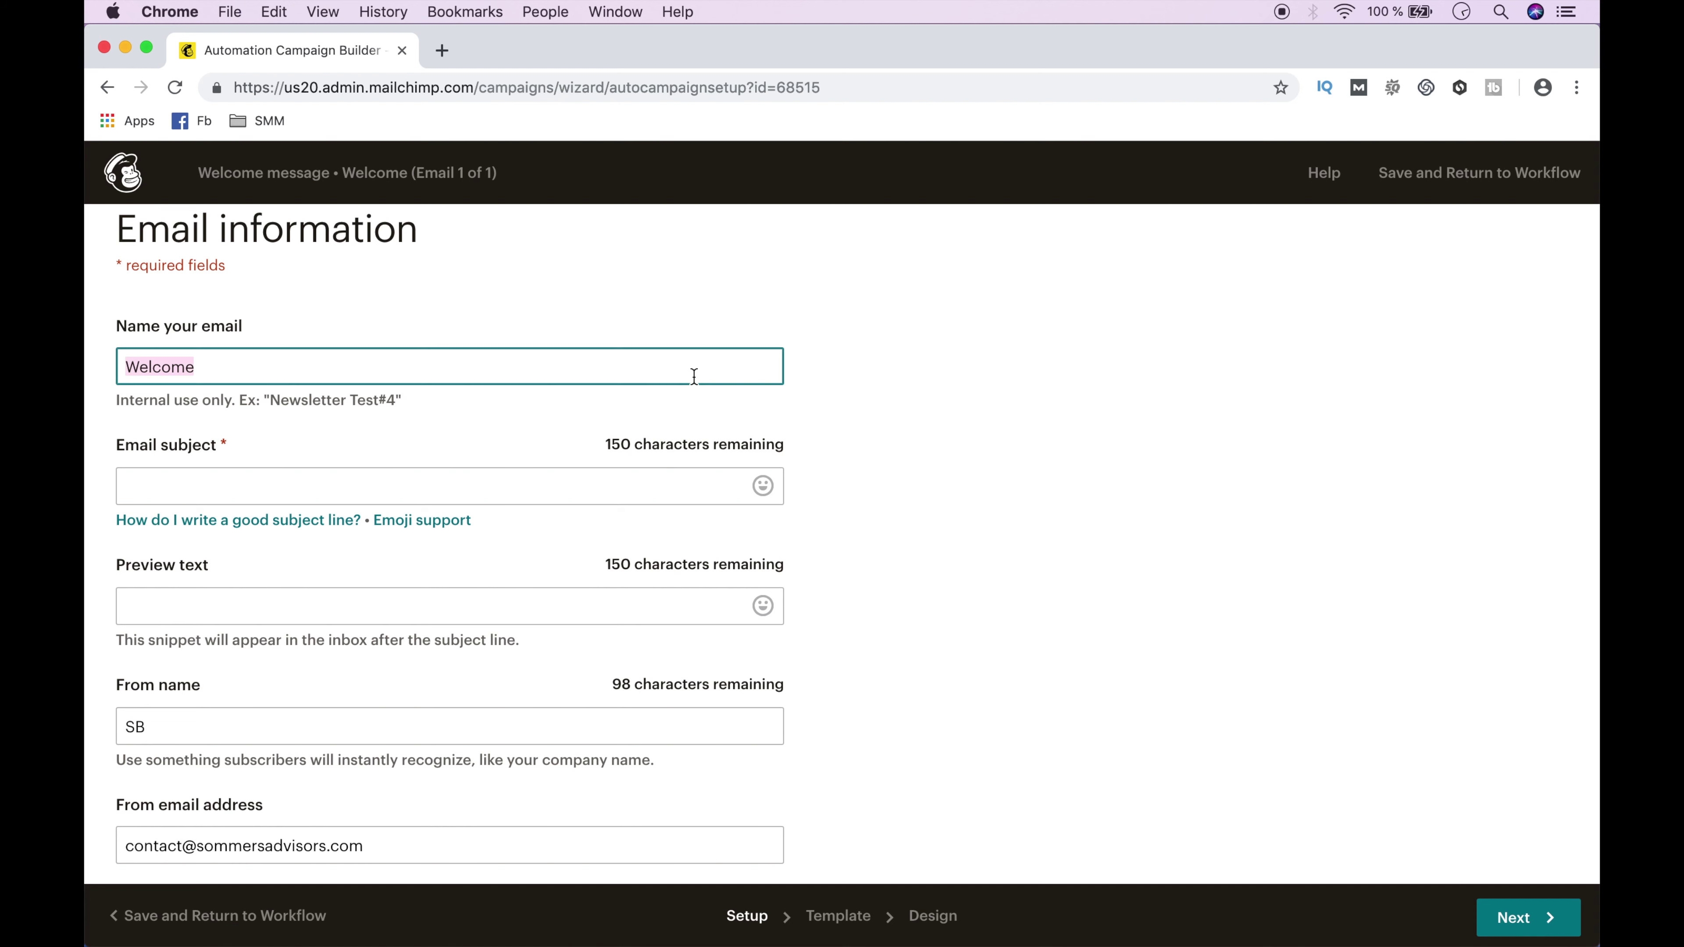
pyautogui.write('Bienvenue')
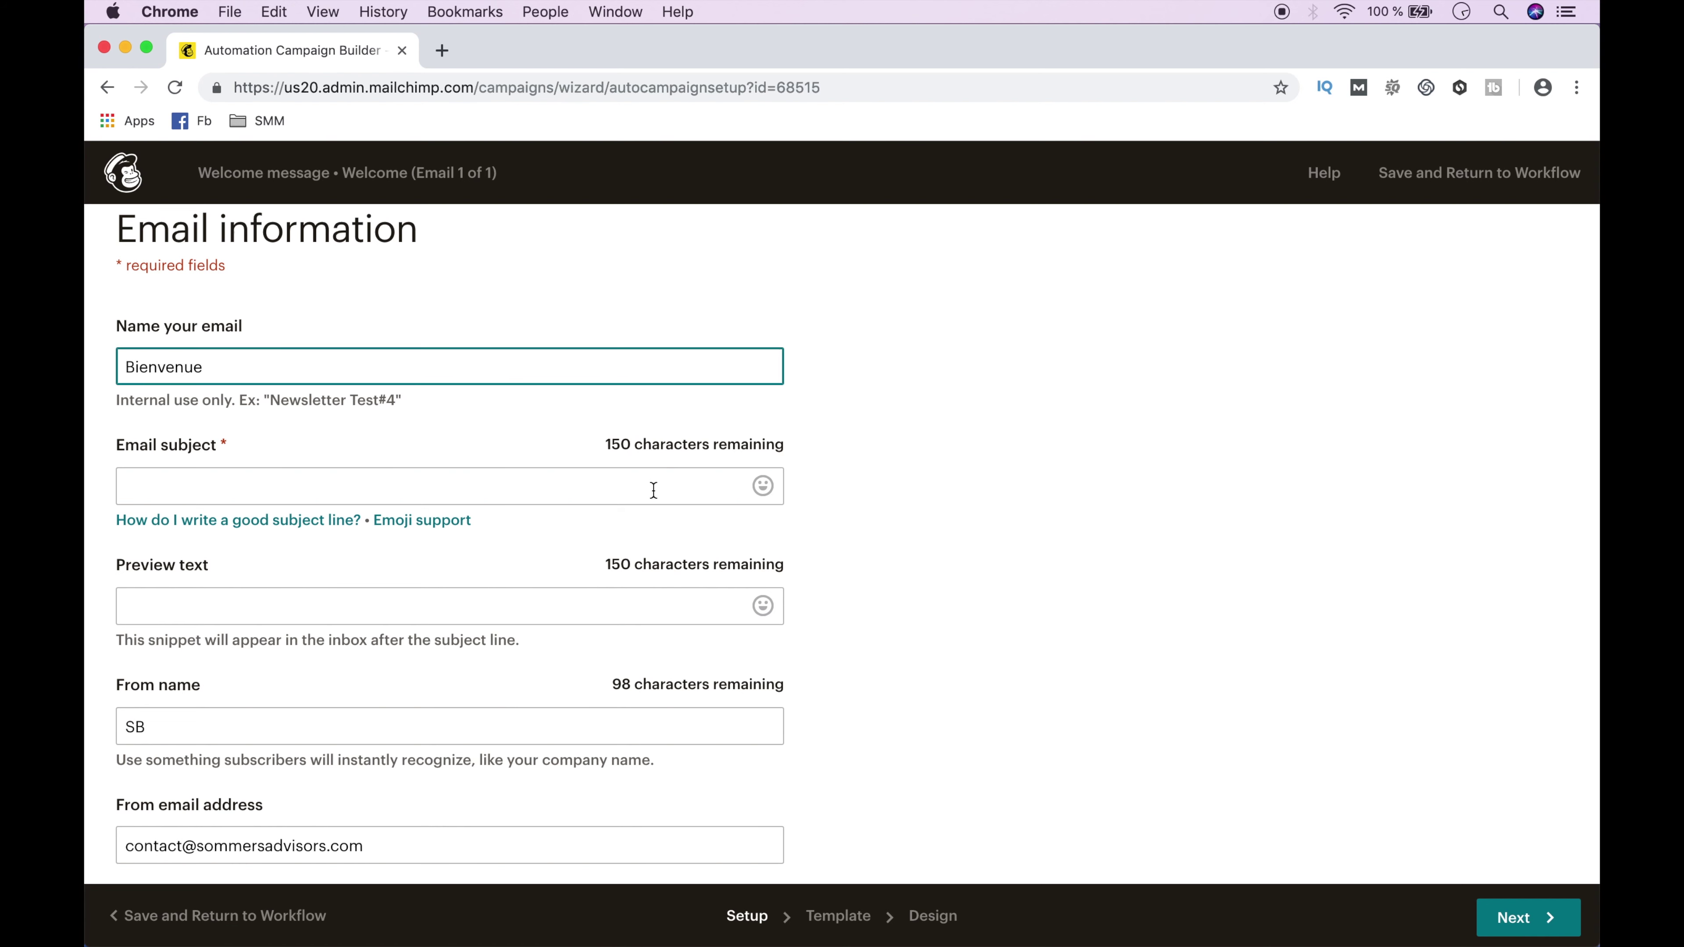
pyautogui.click(654, 491)
pyautogui.write('Message de Bienvenue')
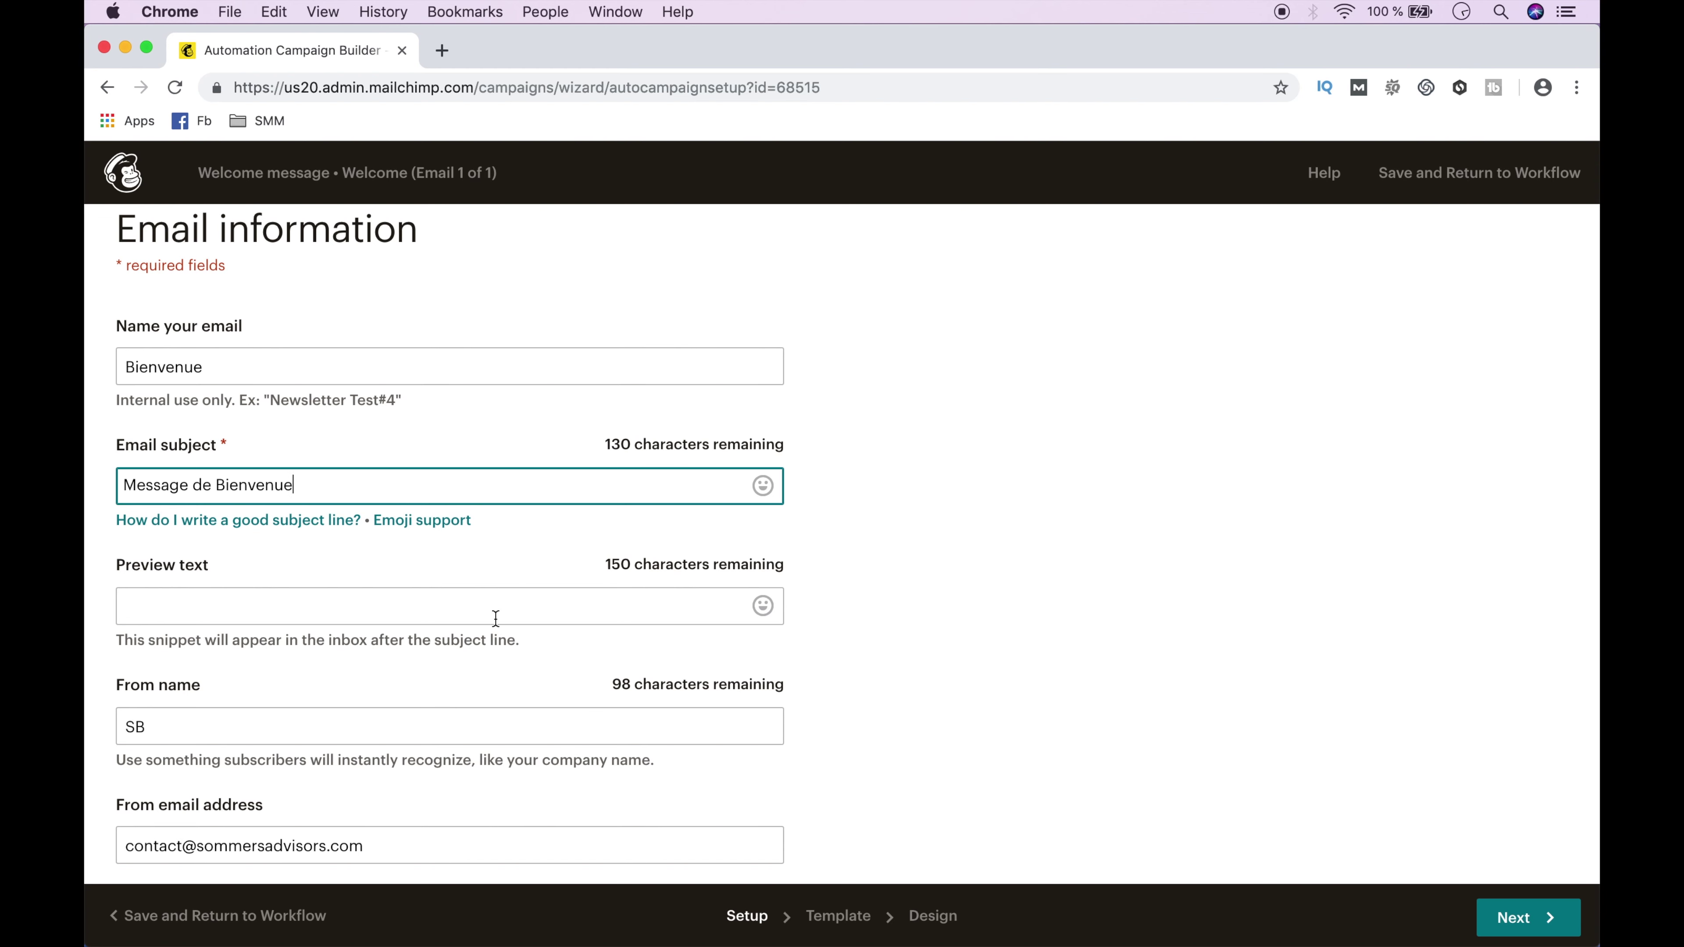
pyautogui.click(496, 617)
pyautogui.write('Bienvenue dans notre l')
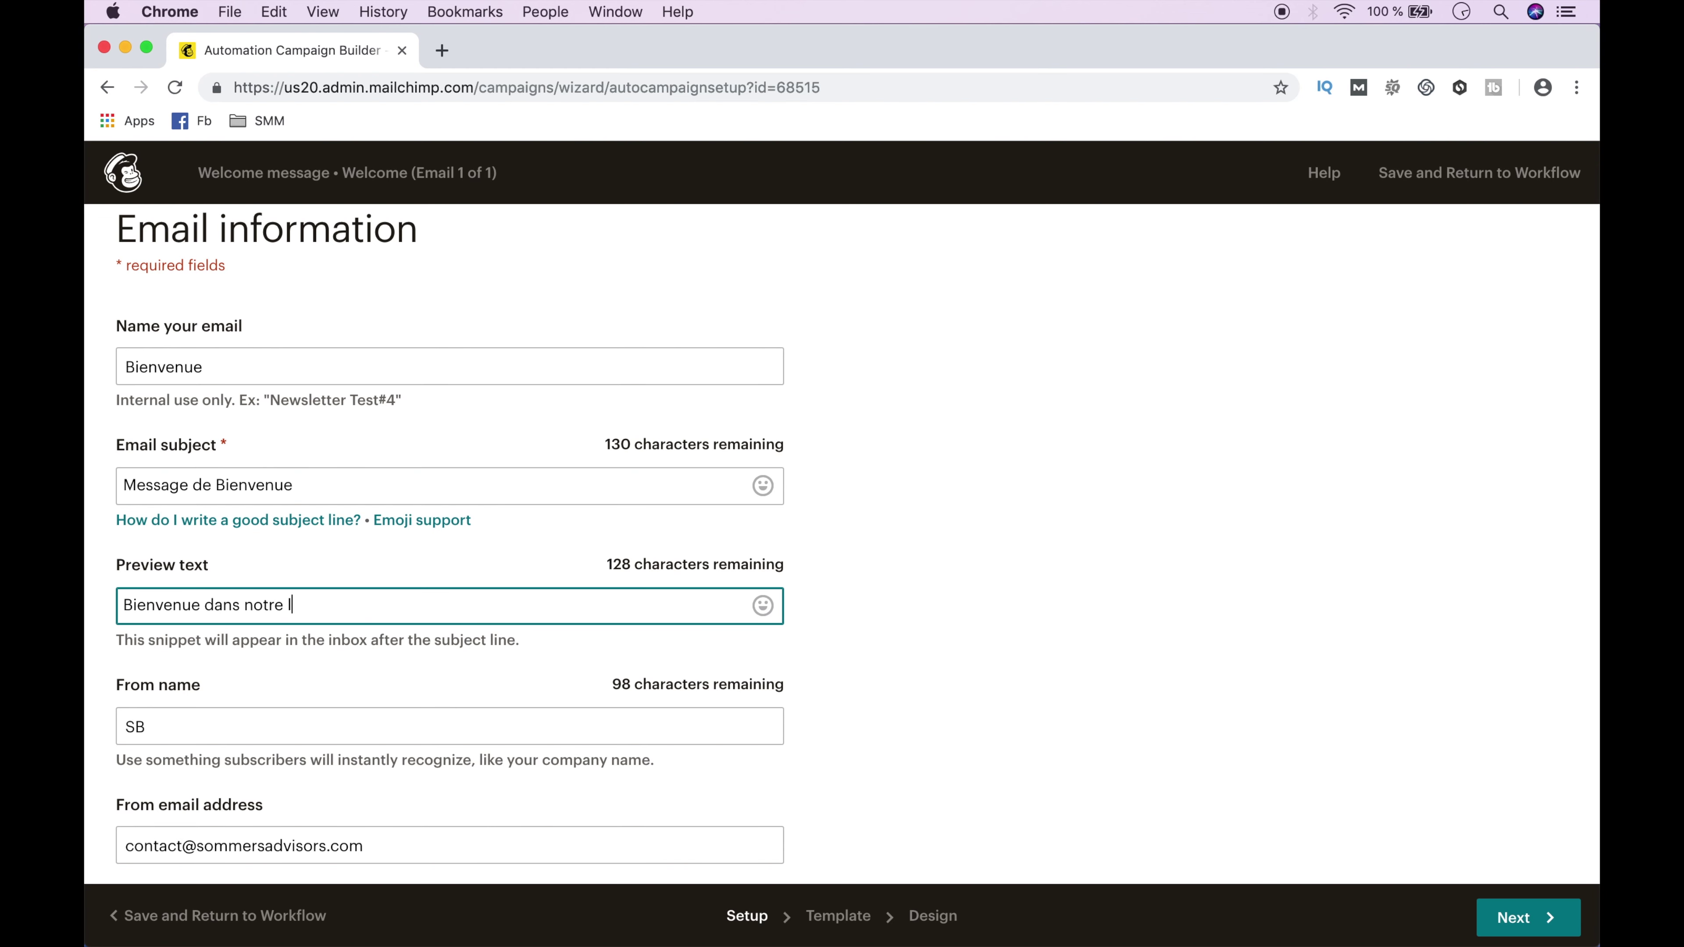
pyautogui.write('newsletter')
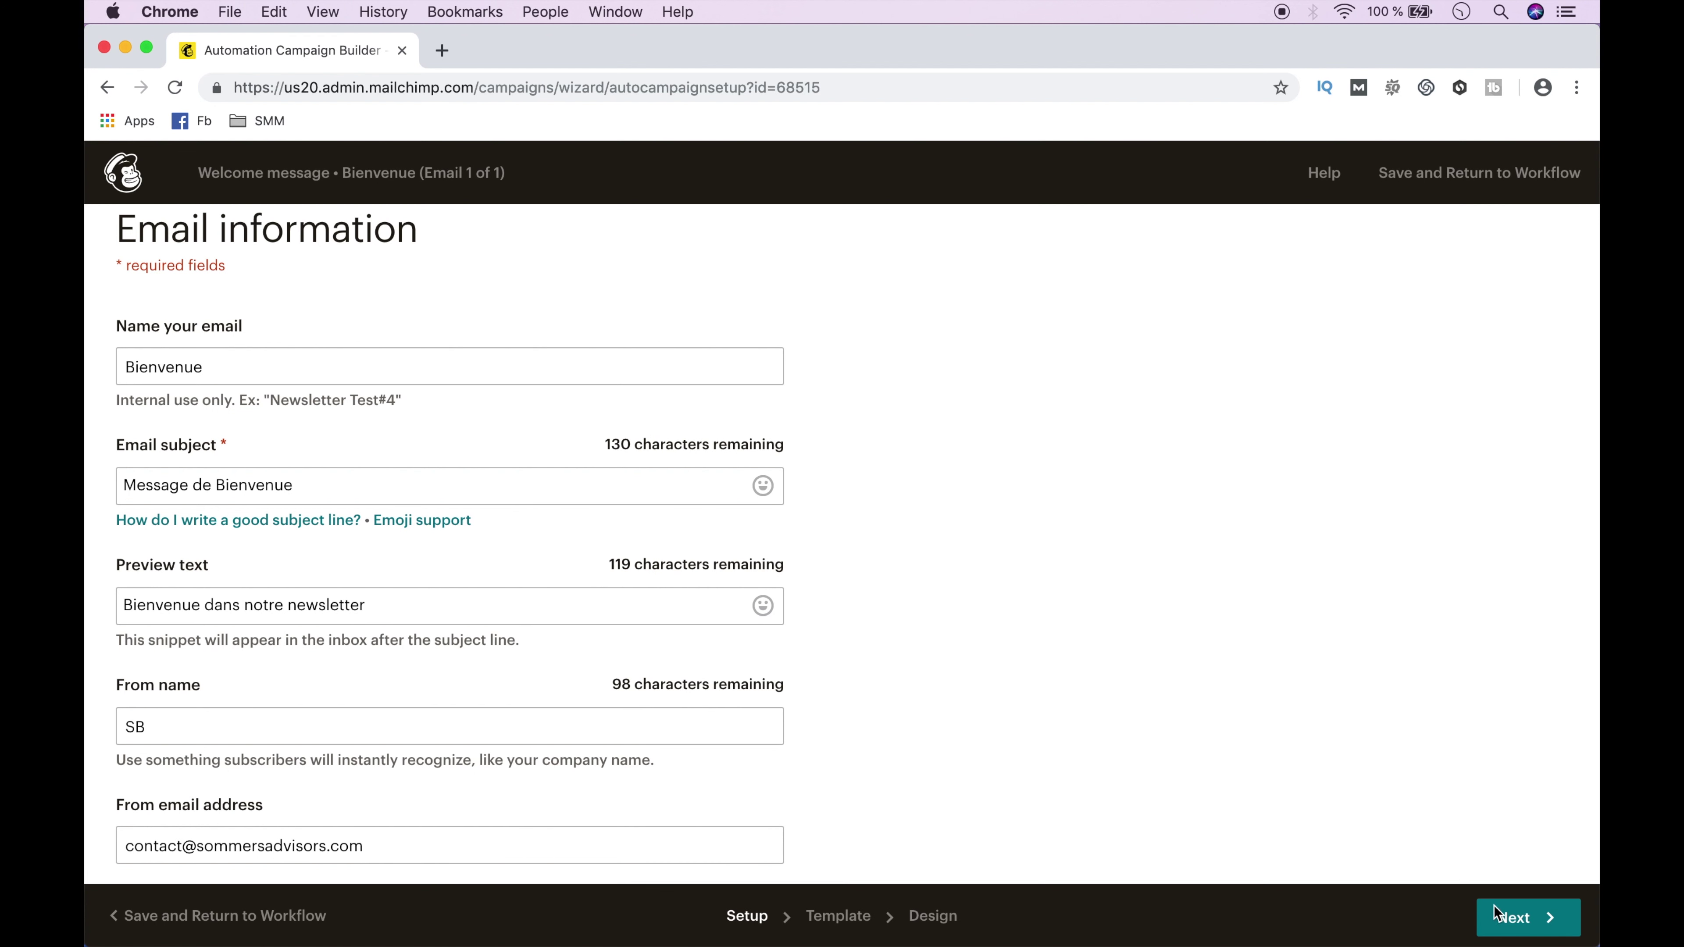
# Continue from the Bienvenue email details to the Select a template step.
pyautogui.click(1497, 914)
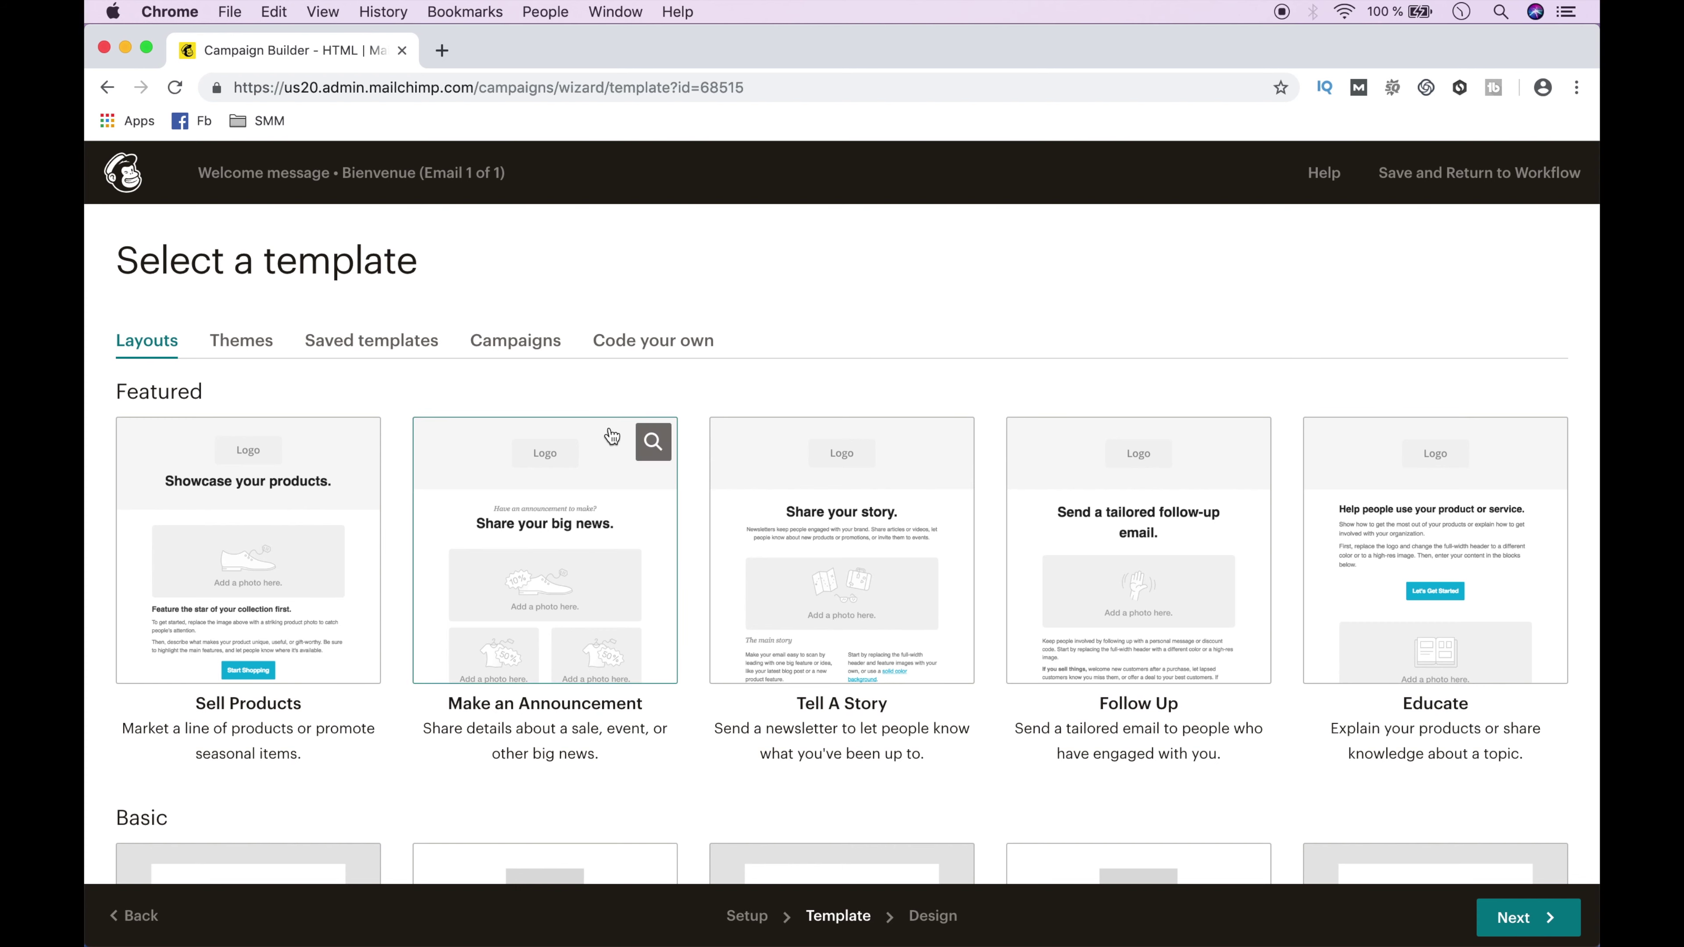
# Pick the Member Welcome theme and change its header to 'Newsletter de Sommers’ Advisors'.
pyautogui.click(239, 342)
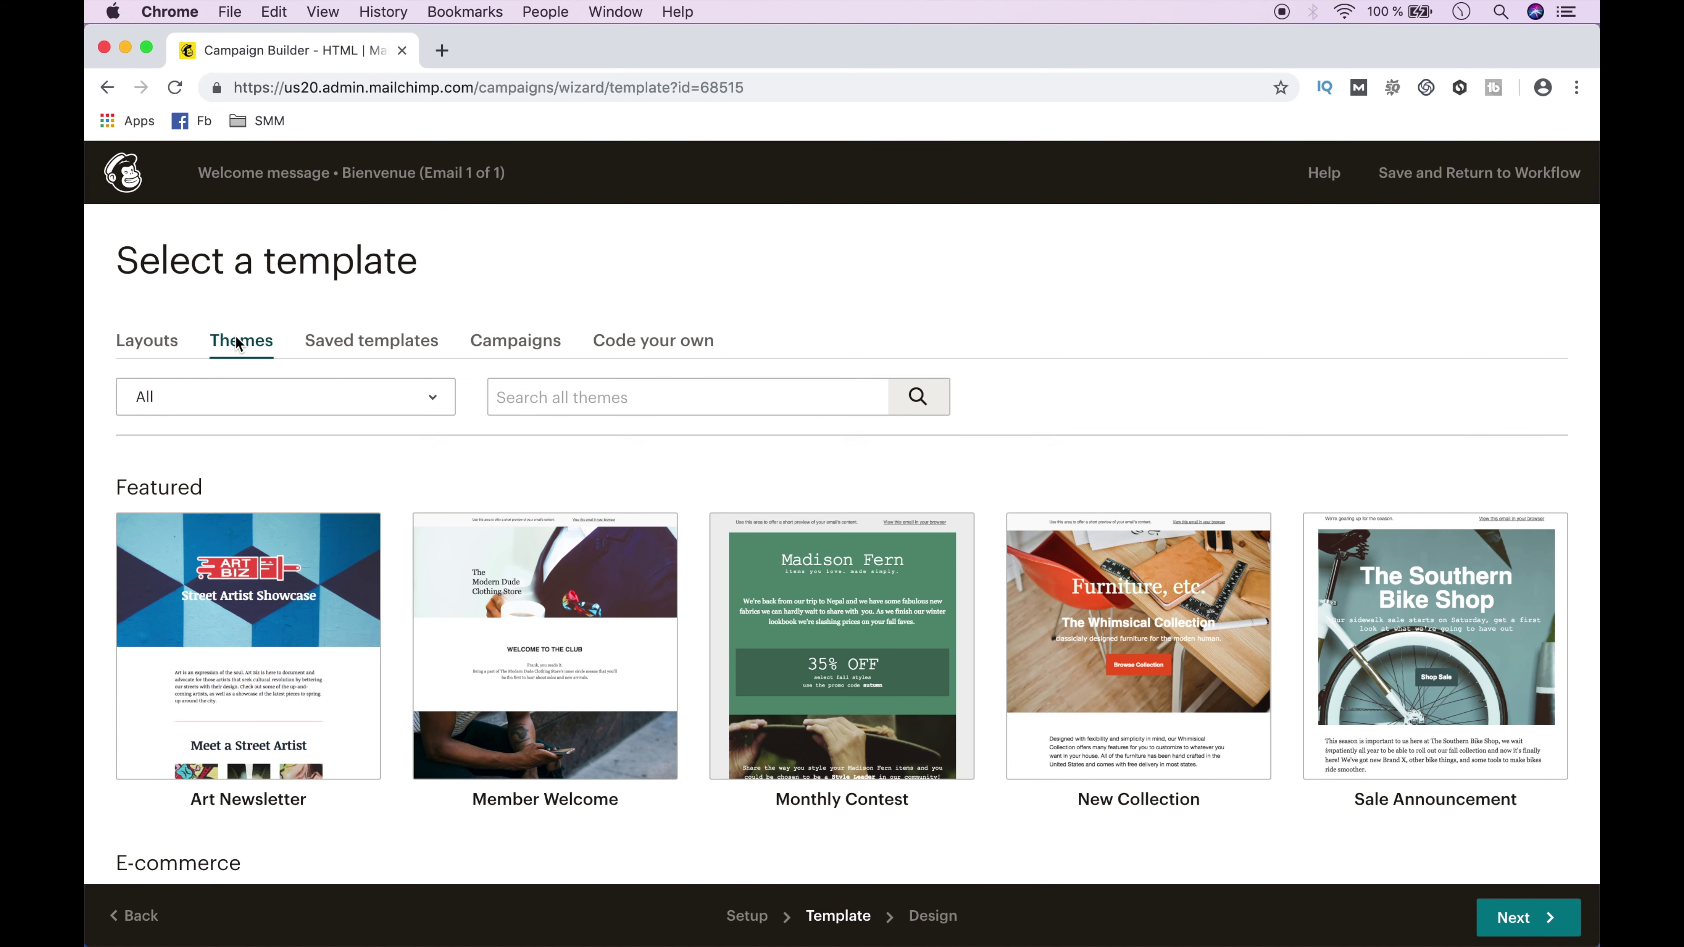
pyautogui.click(544, 617)
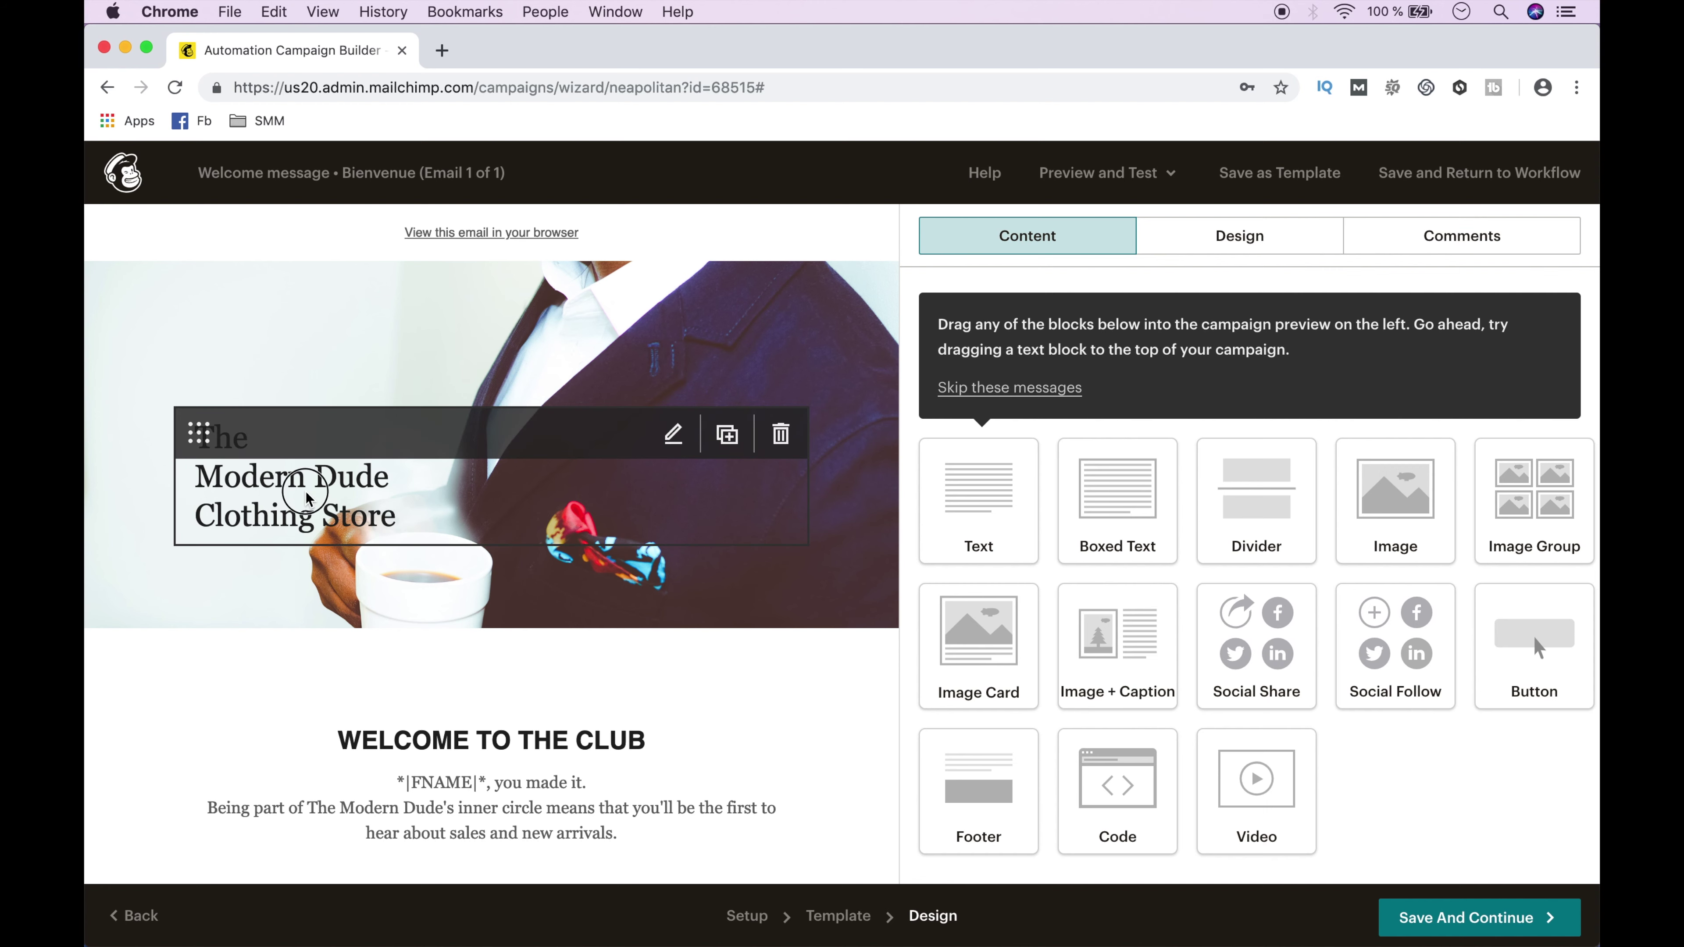
pyautogui.click(305, 494)
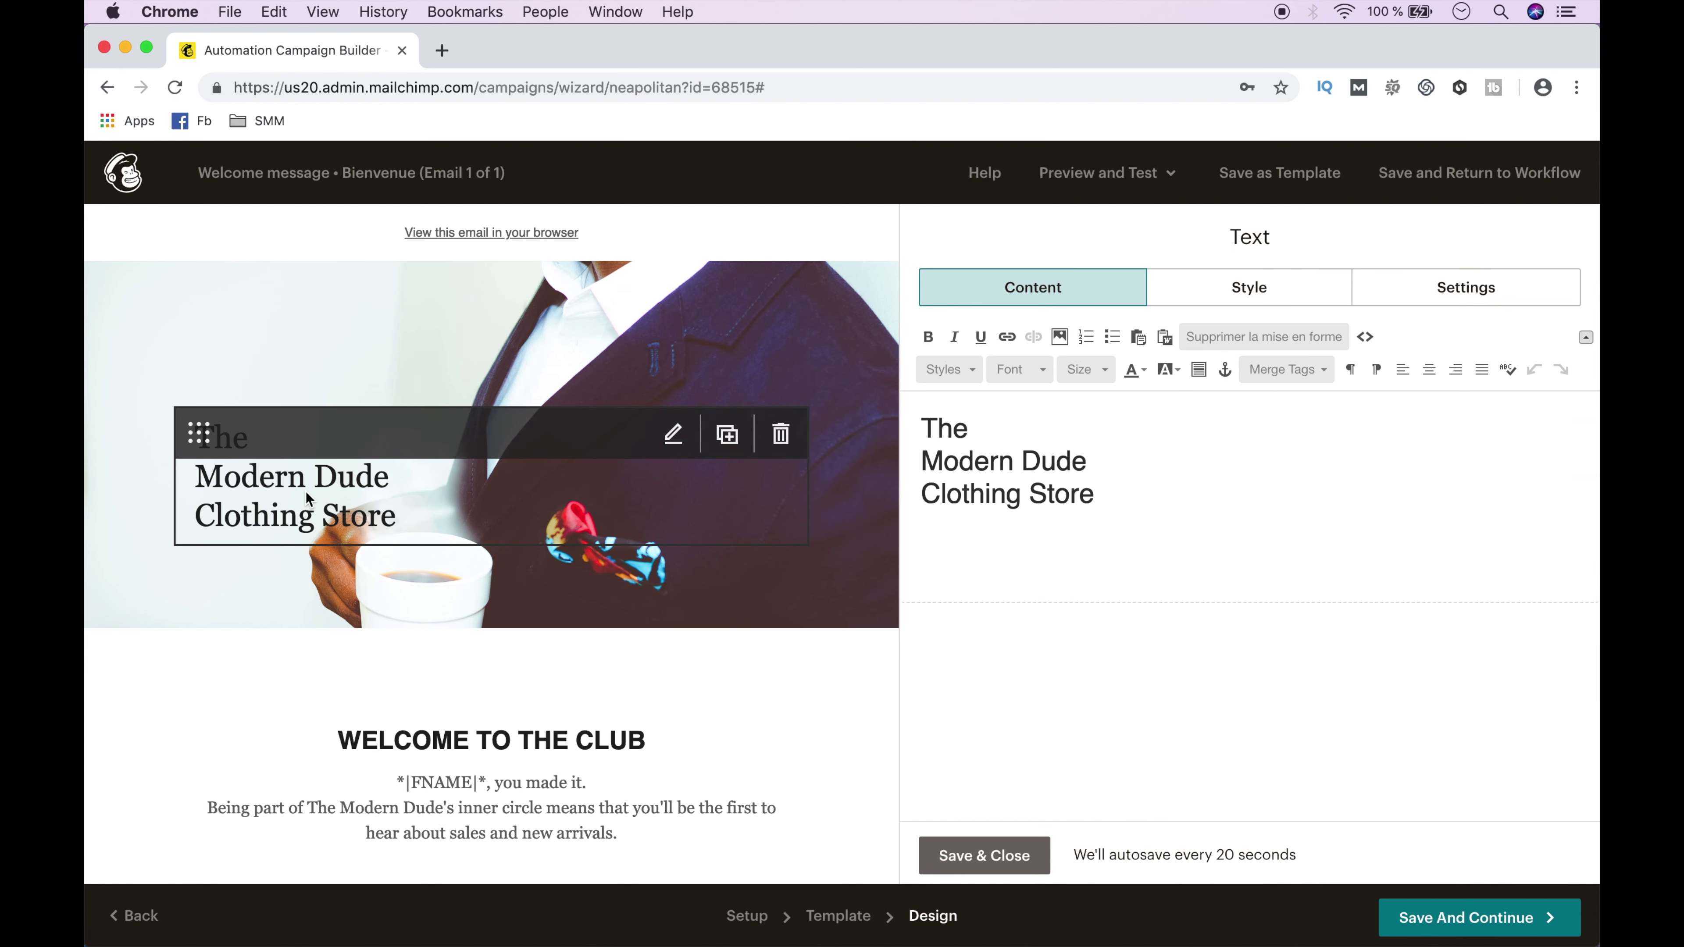
pyautogui.moveTo(1101, 494); pyautogui.dragTo(934, 406)
pyautogui.write('Newsletter de Sommers’ Advisors')
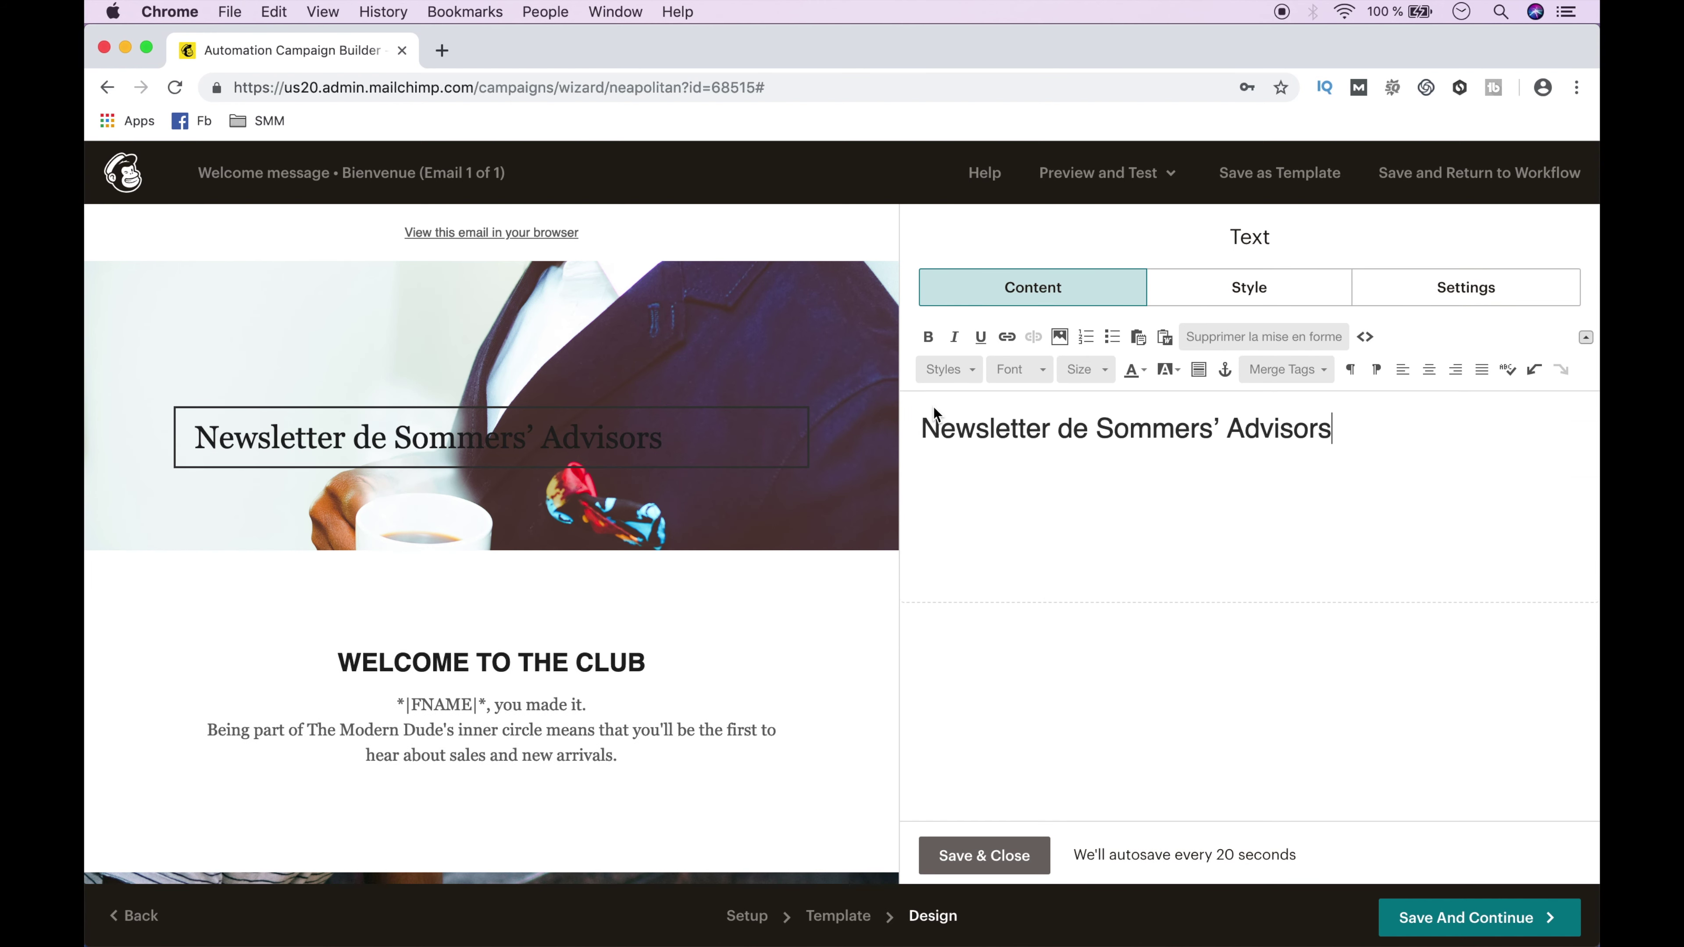
# Add 'Bonjour' before the first-name tag, paste the French thank-you text, and delete the English heading.
pyautogui.scroll(-5, 730, 766)
pyautogui.click(528, 427)
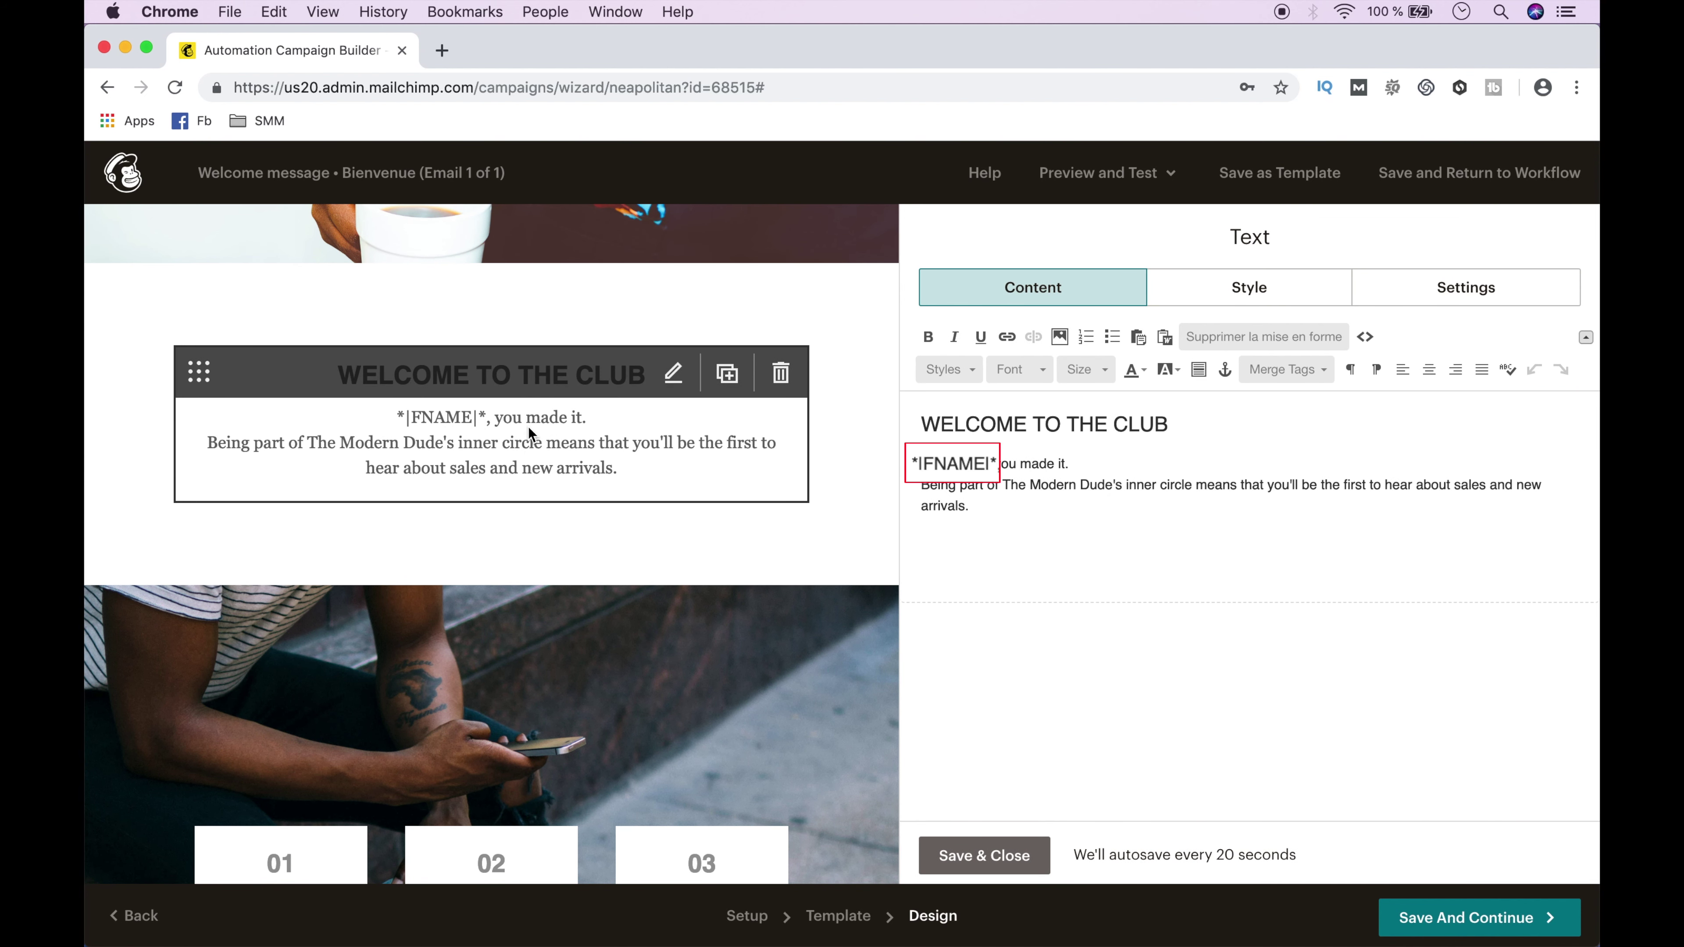
pyautogui.click(919, 463)
pyautogui.write('Bonjour')
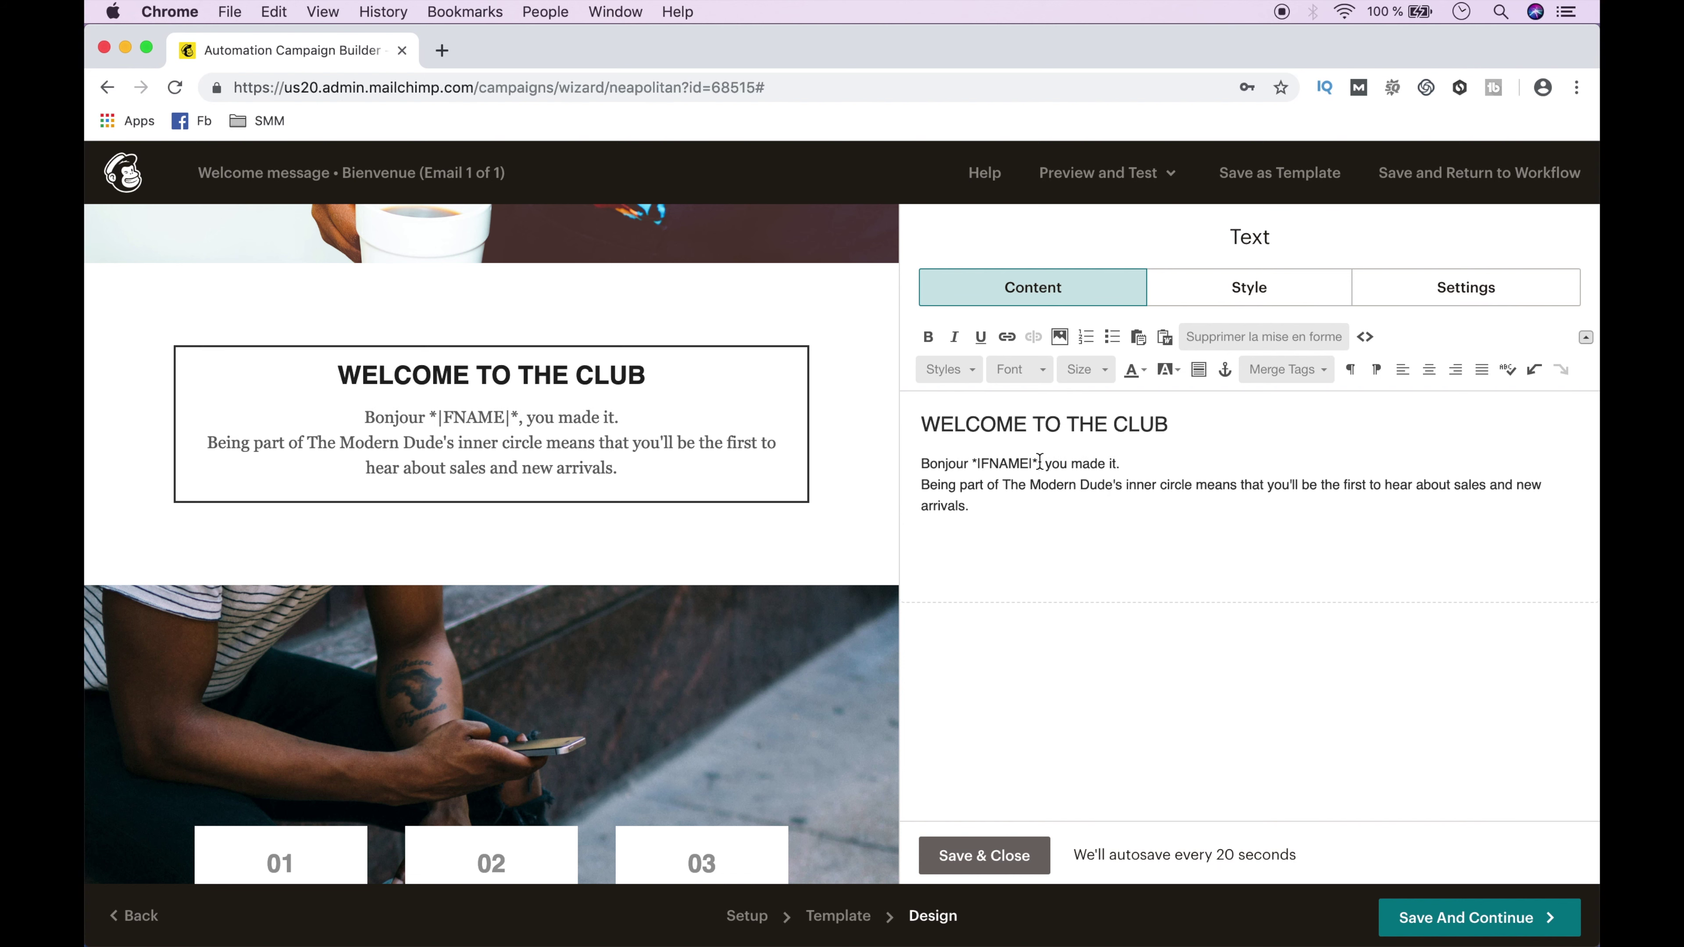
pyautogui.moveTo(1047, 461); pyautogui.dragTo(1050, 499)
pyautogui.press('Return')
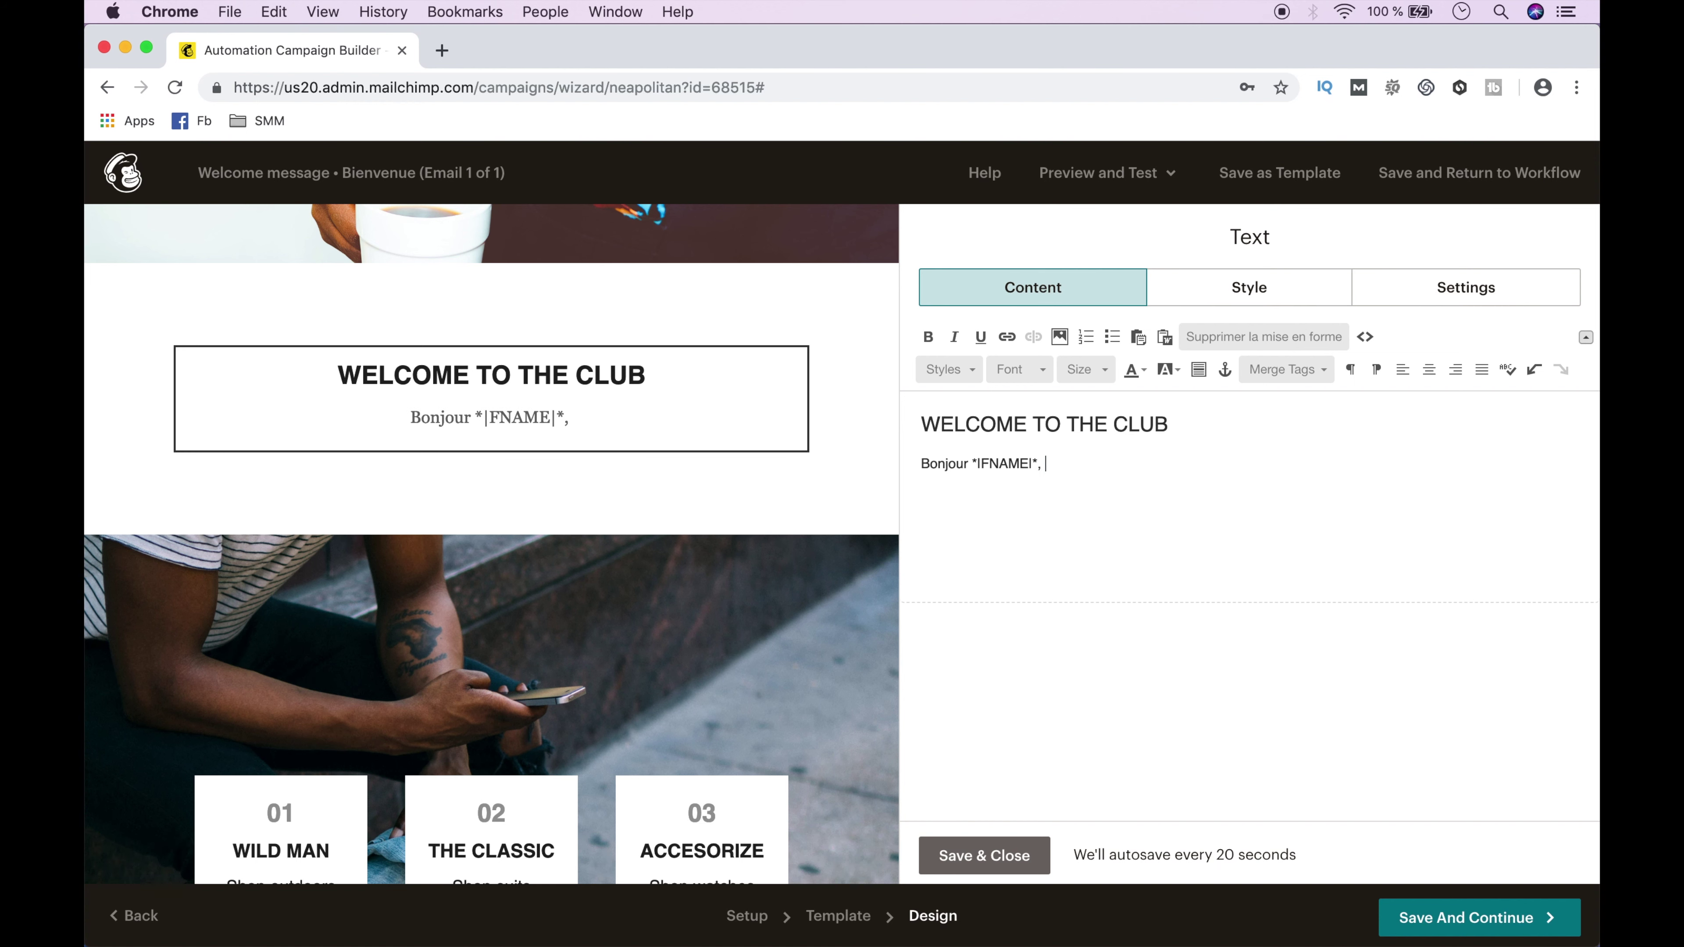
pyautogui.write('Vous venez de vous inscrire à la newsletter de Sommers’ Advisors et je vous en remercie.  Merci de votre confiance et à bientôt.')
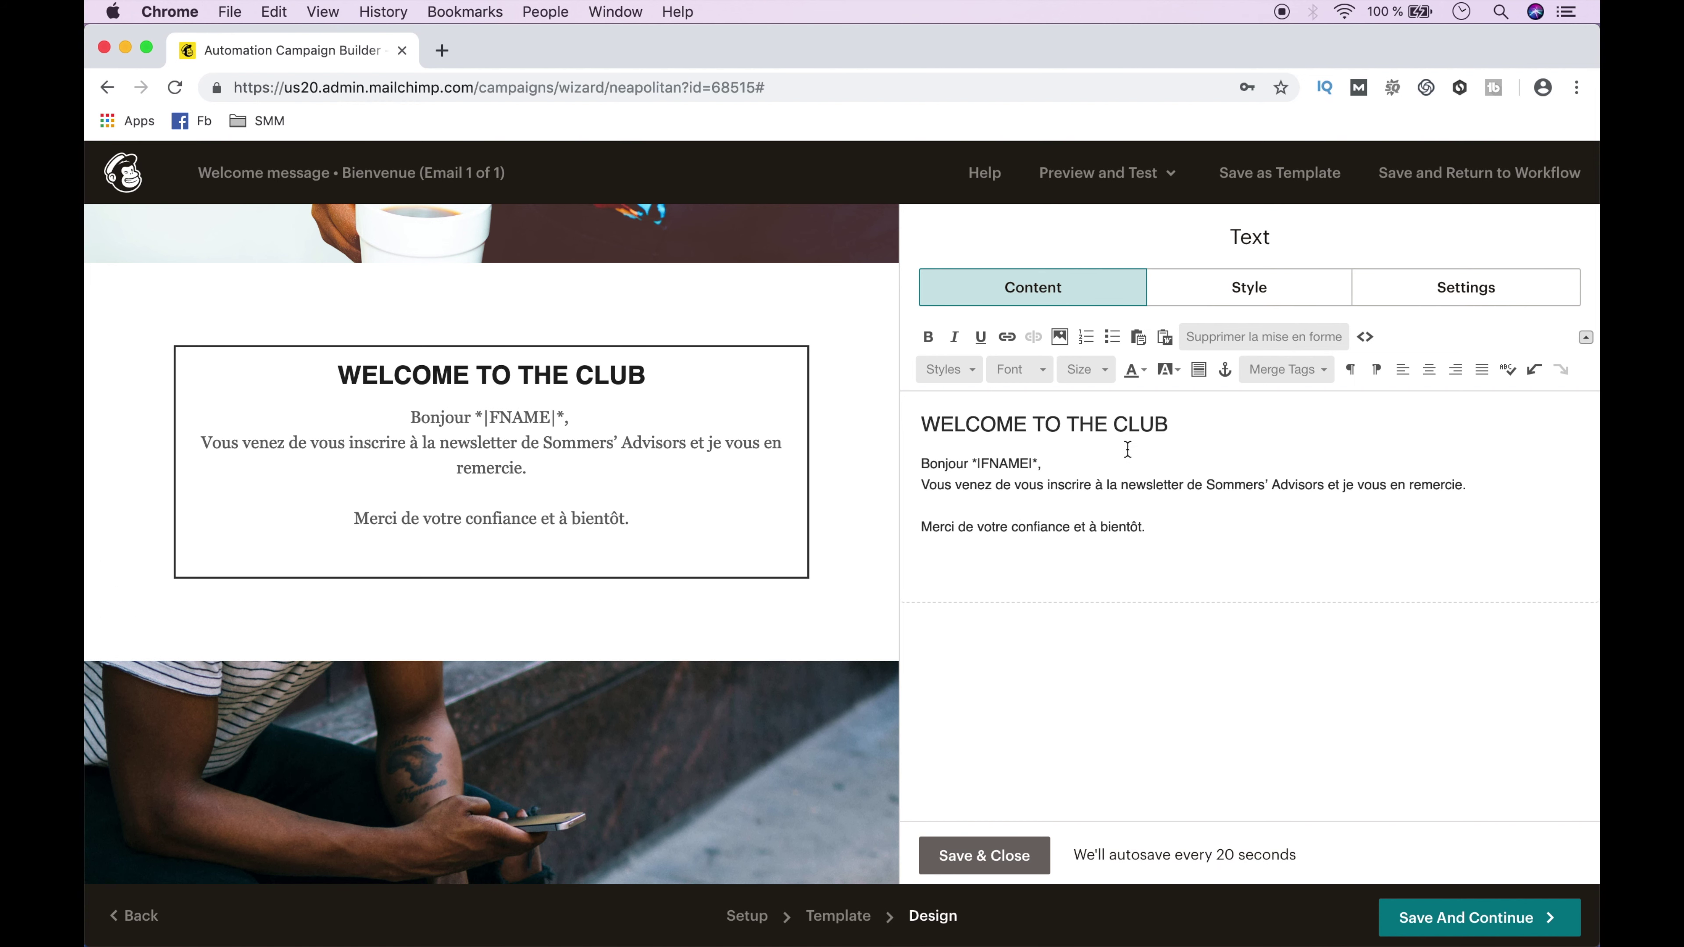
pyautogui.press('BackSpace')
pyautogui.press('BackSpace')
pyautogui.press('BackSpace')
pyautogui.press('BackSpace')
pyautogui.press('BackSpace')
pyautogui.press('BackSpace')
pyautogui.press('BackSpace')
pyautogui.press('BackSpace')
pyautogui.press('BackSpace')
pyautogui.press('BackSpace')
pyautogui.press('BackSpace')
pyautogui.press('BackSpace')
pyautogui.press('BackSpace')
pyautogui.press('BackSpace')
pyautogui.press('BackSpace')
pyautogui.press('BackSpace')
pyautogui.press('BackSpace')
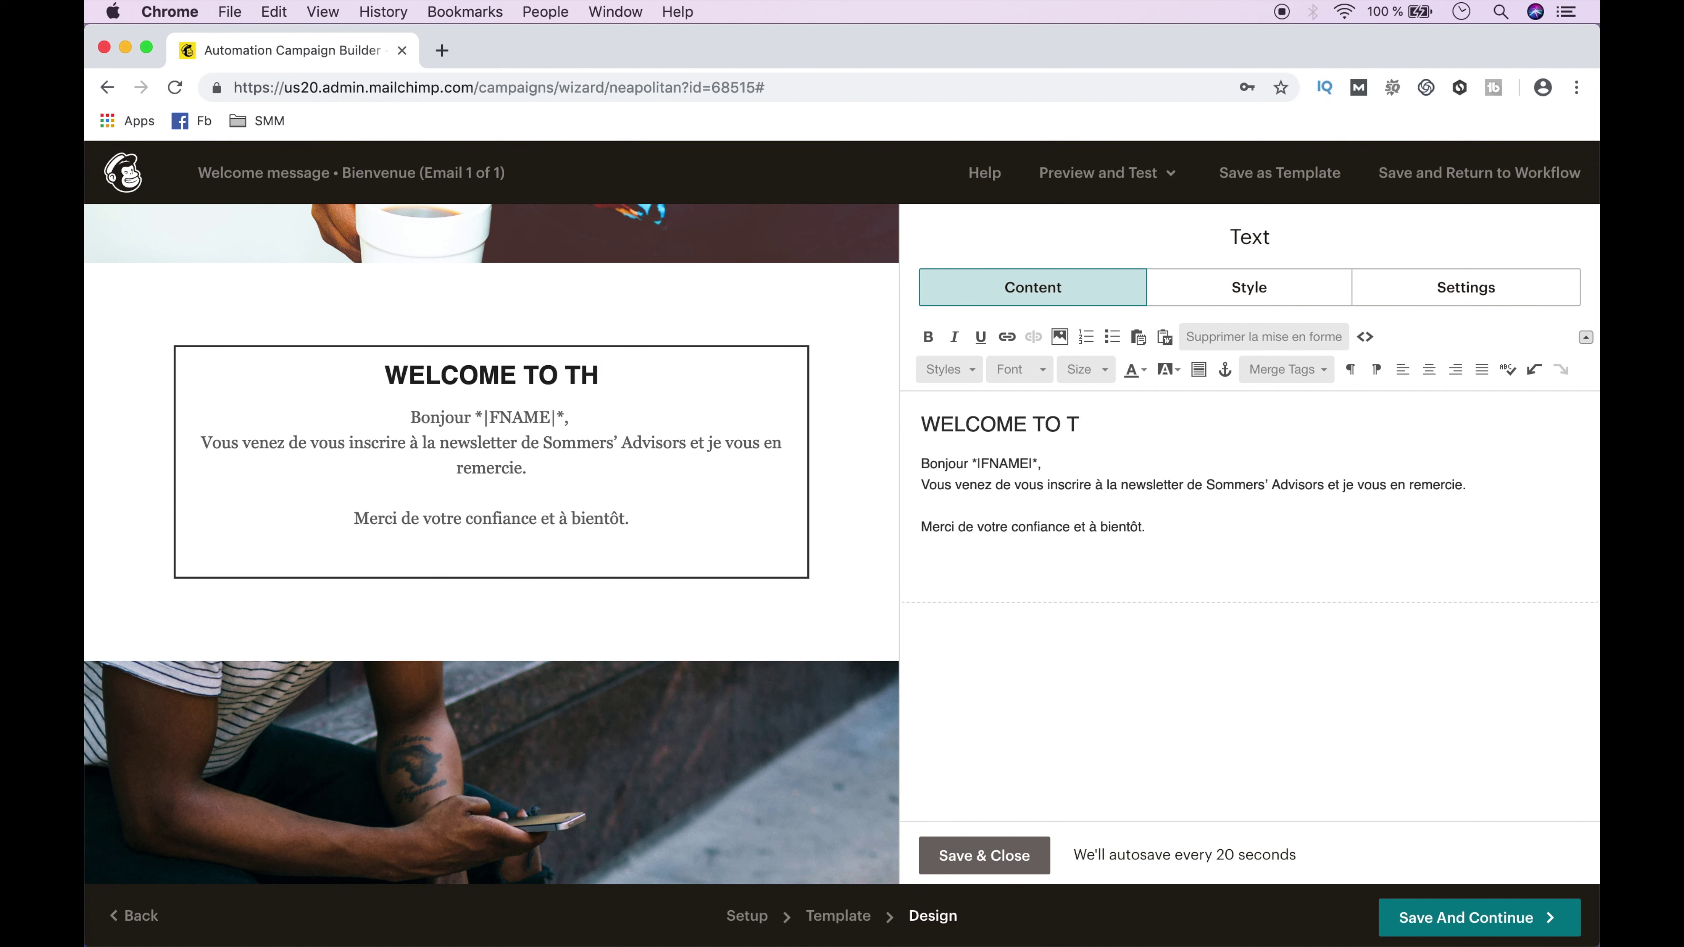
pyautogui.press('BackSpace')
pyautogui.press('BackSpace')
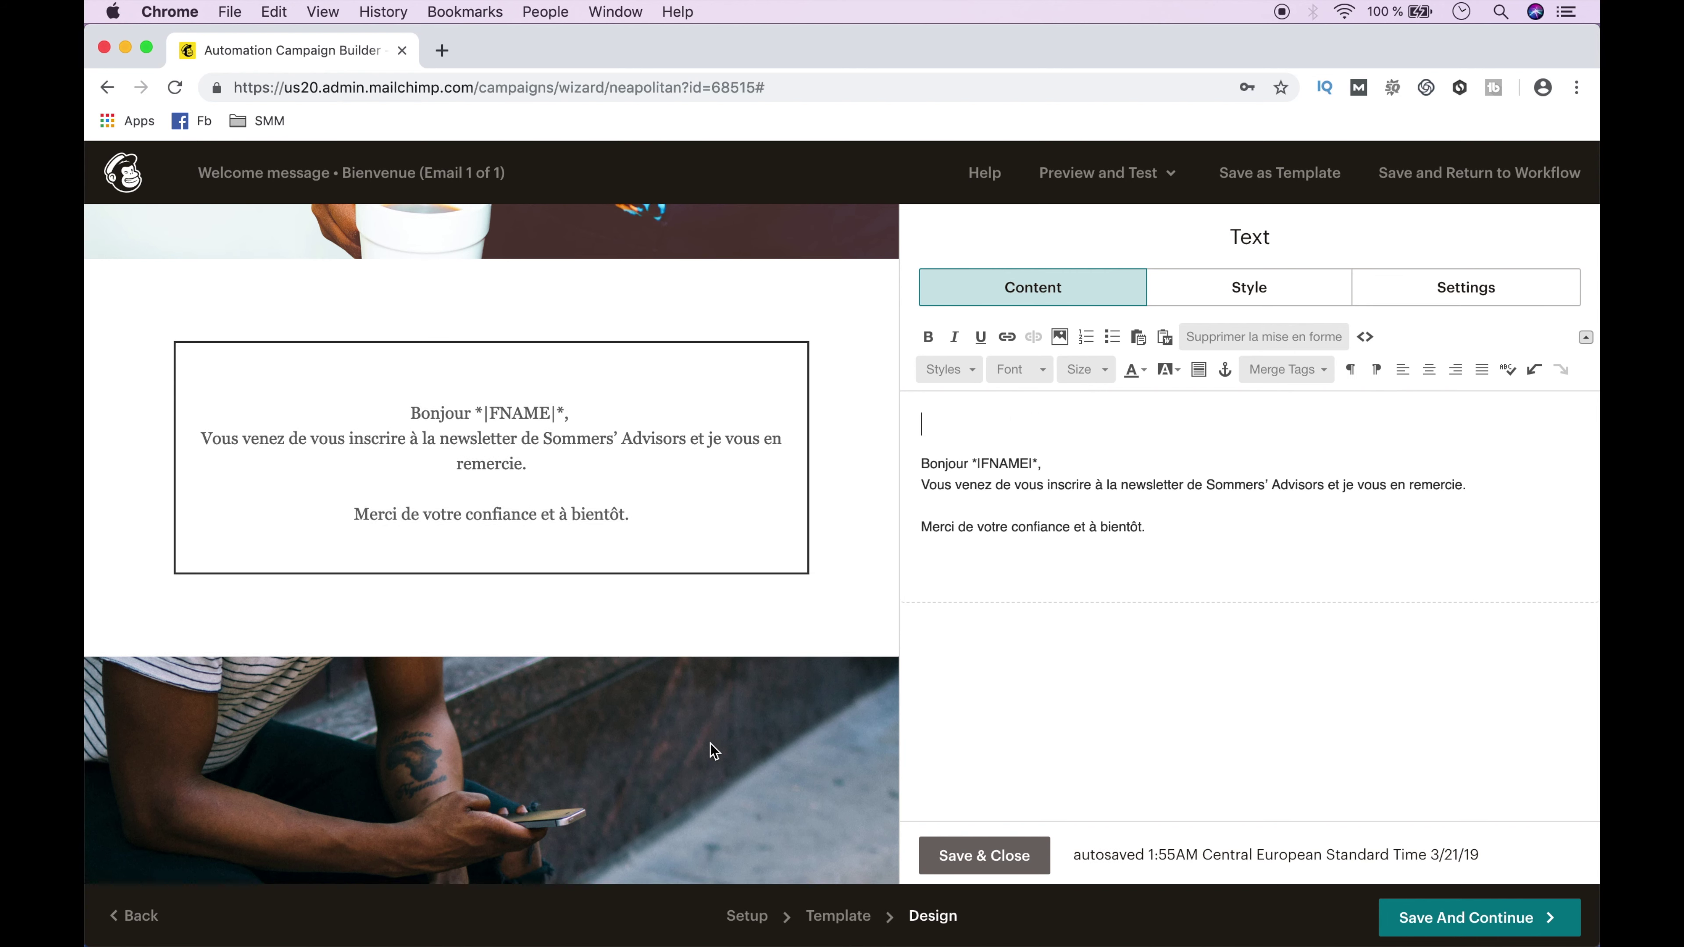
pyautogui.scroll(-10, 711, 744)
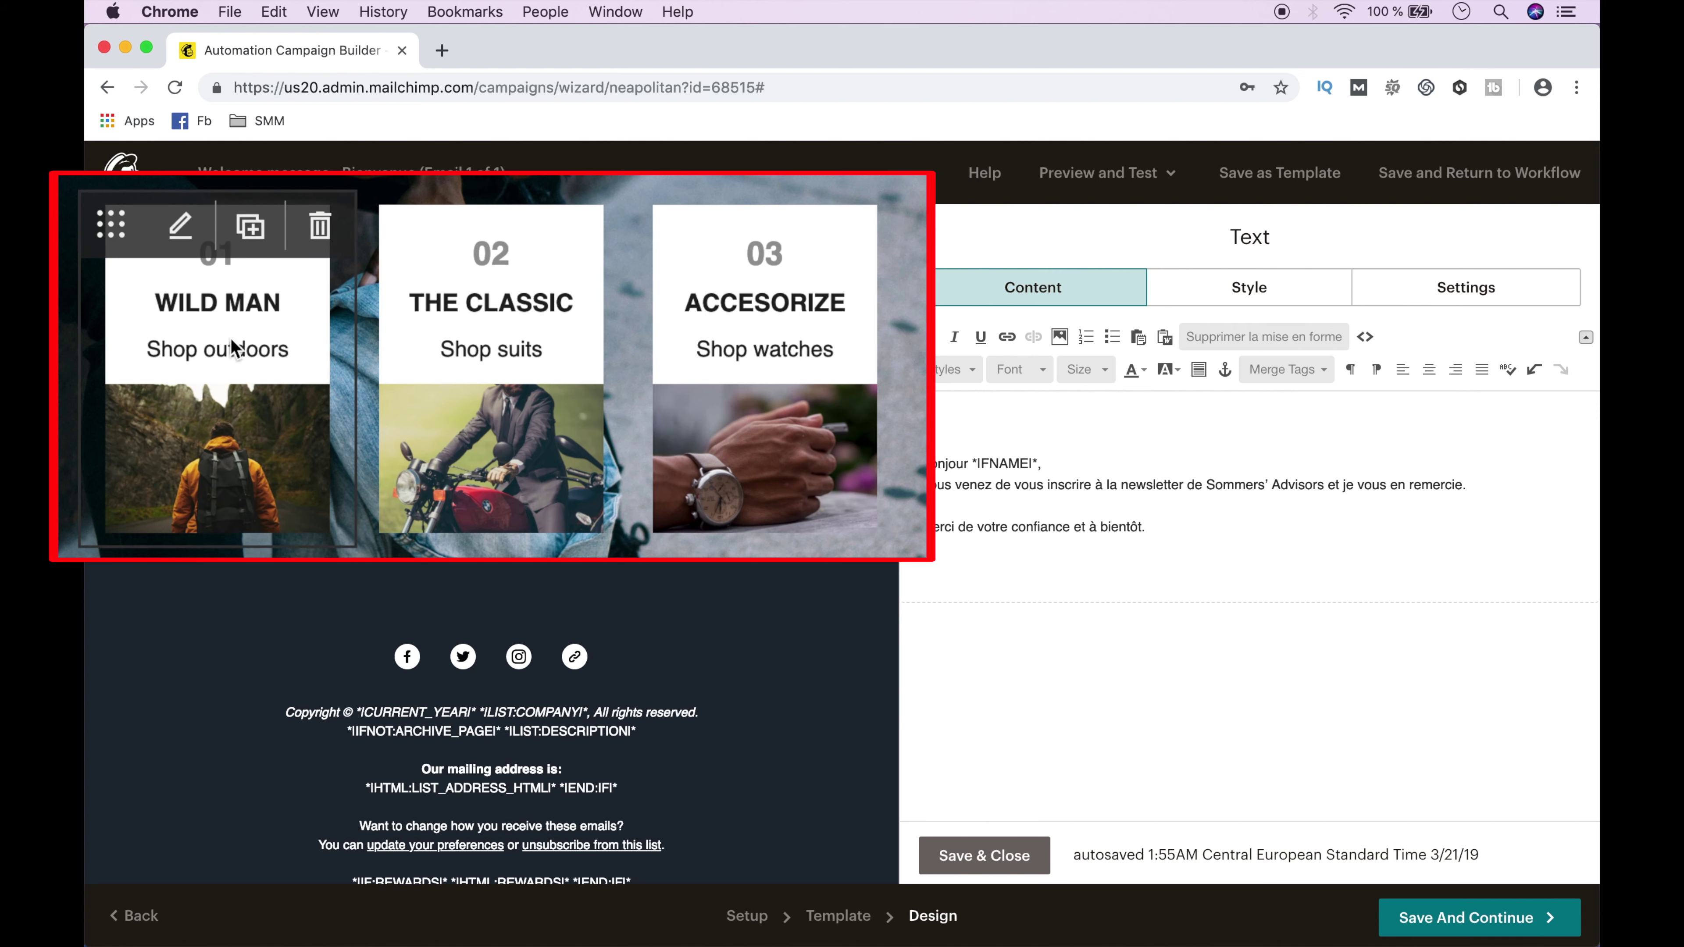
# Retitle the first card with the French service name using '&', removing the Shop outdoors line.
pyautogui.click(285, 342)
pyautogui.moveTo(1004, 558); pyautogui.dragTo(926, 565)
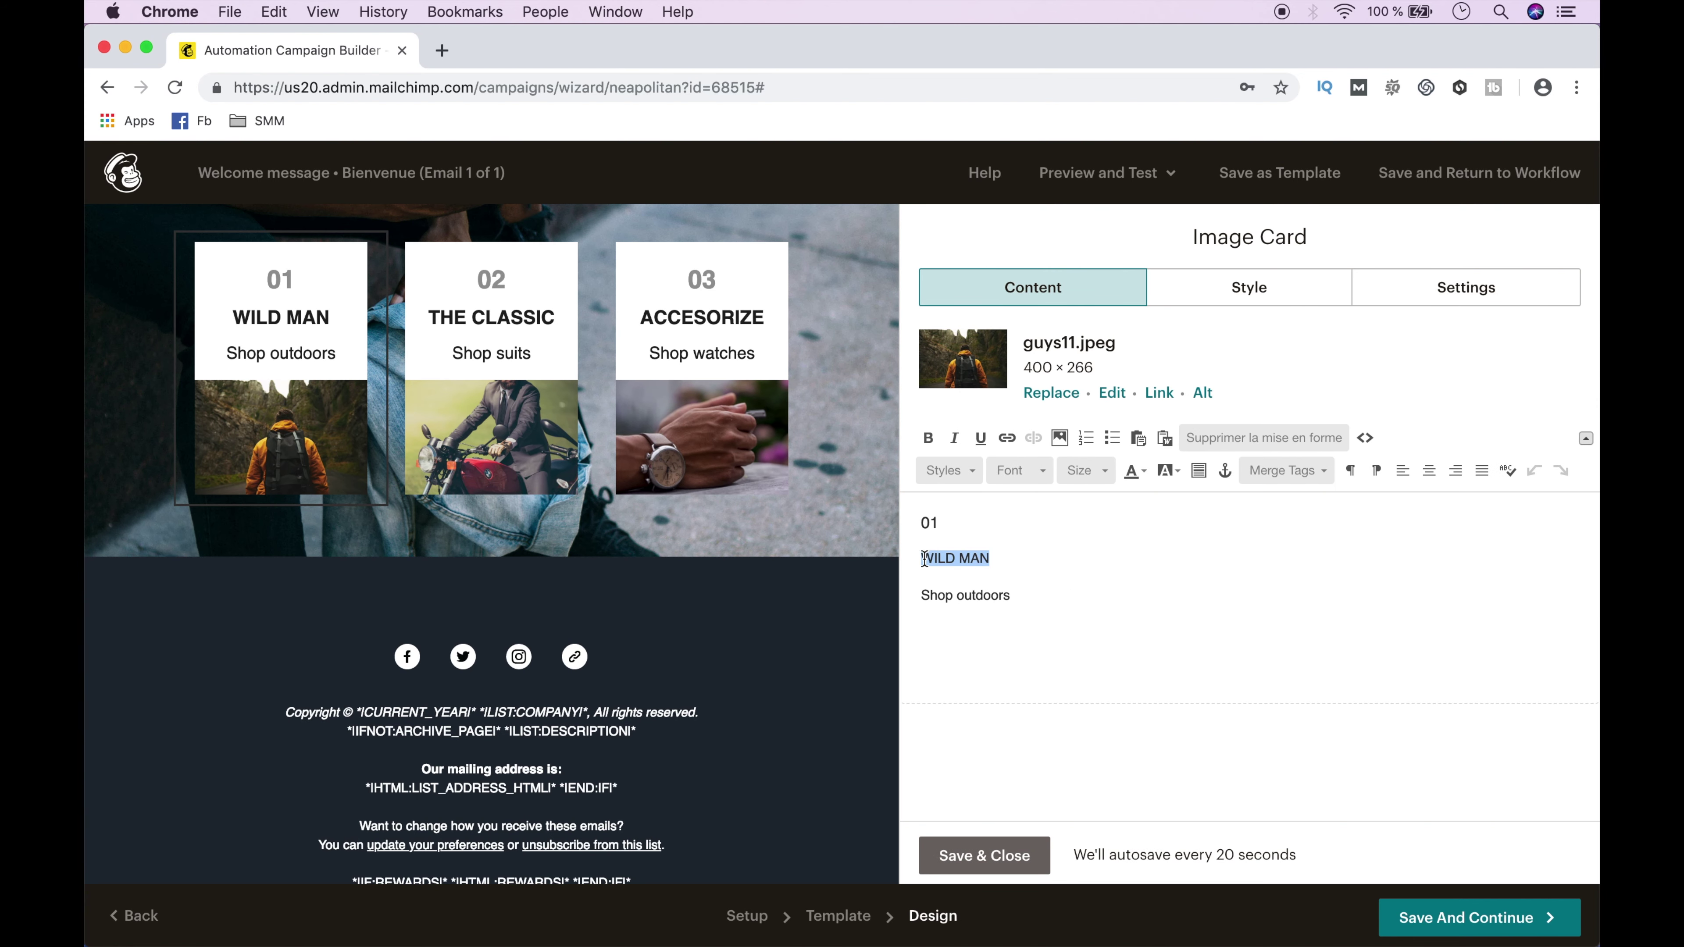
pyautogui.write('Marketing et gestion des réseaux sociaux')
pyautogui.doubleClick(993, 558)
pyautogui.write('&')
pyautogui.tripleClick(948, 595)
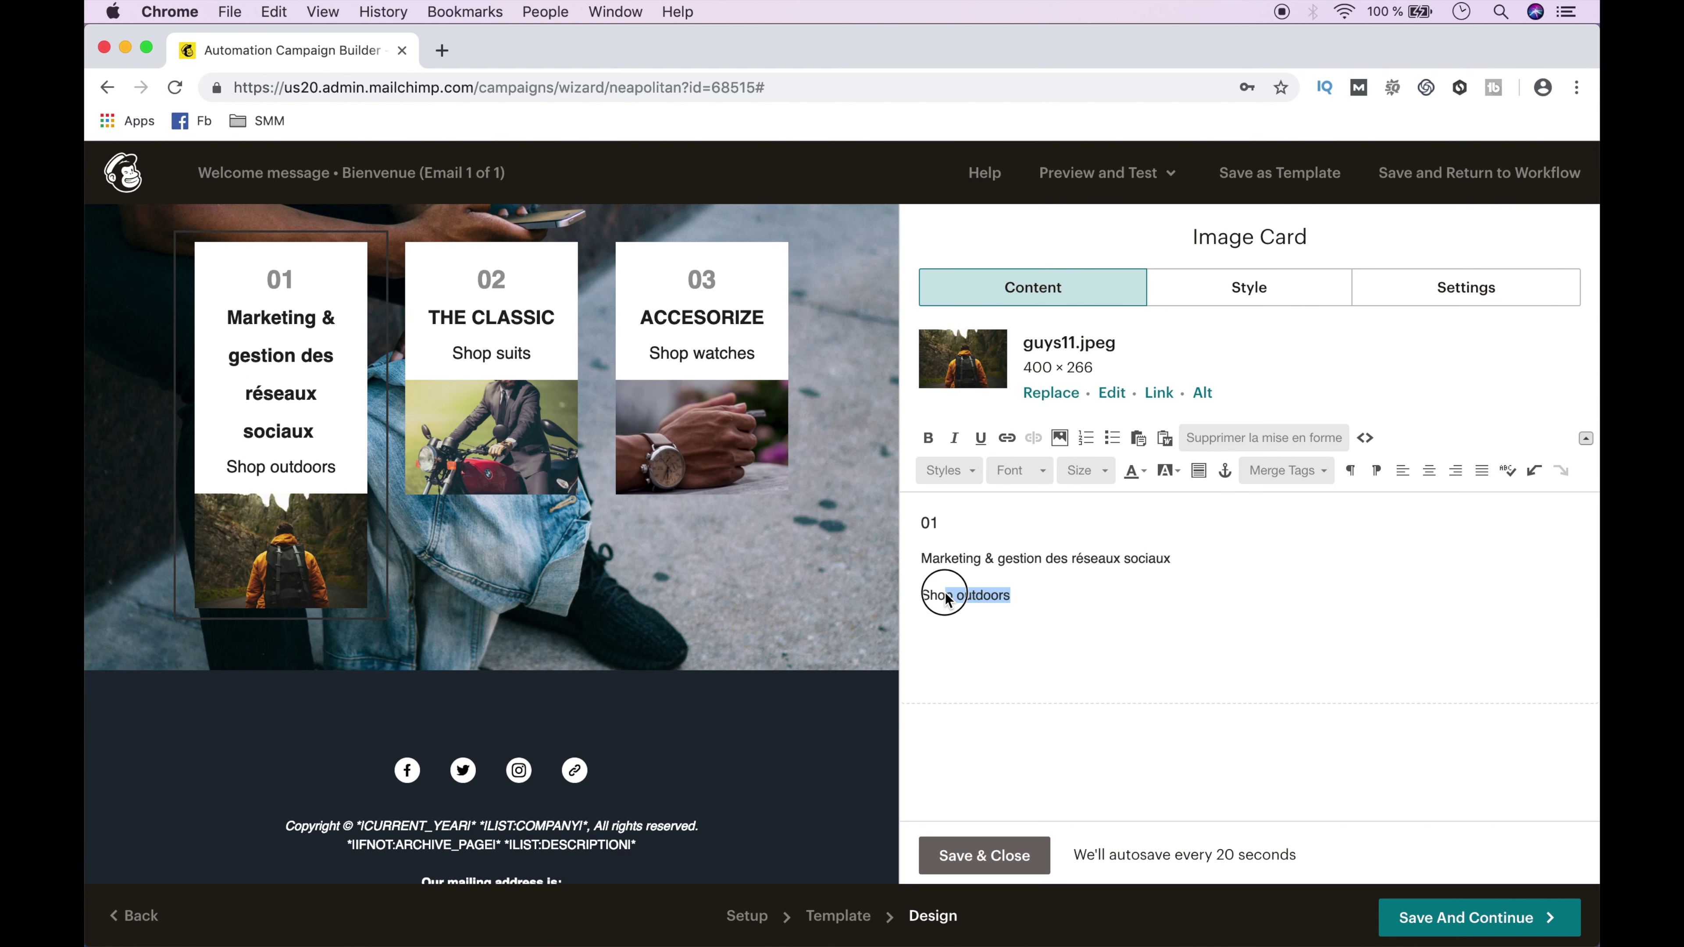
pyautogui.press('BackSpace')
pyautogui.press('BackSpace')
# Replace the first card's photo with the uploaded Email-Marketing-Newsletter-001.jpg.
pyautogui.click(1049, 394)
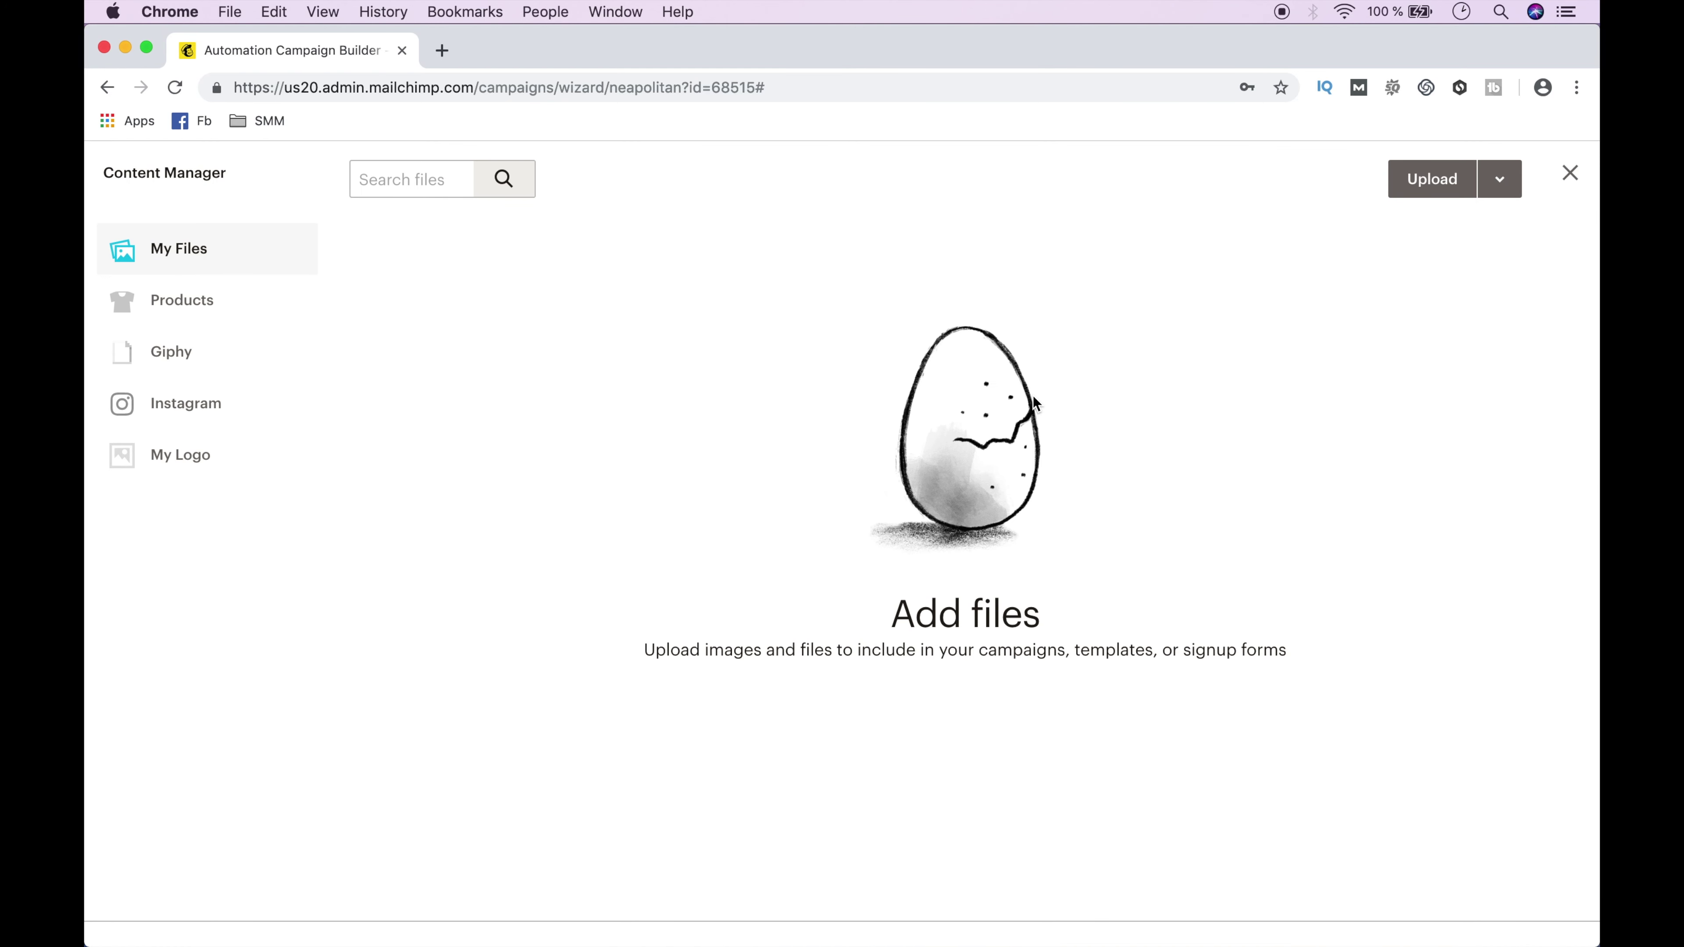
pyautogui.click(1434, 182)
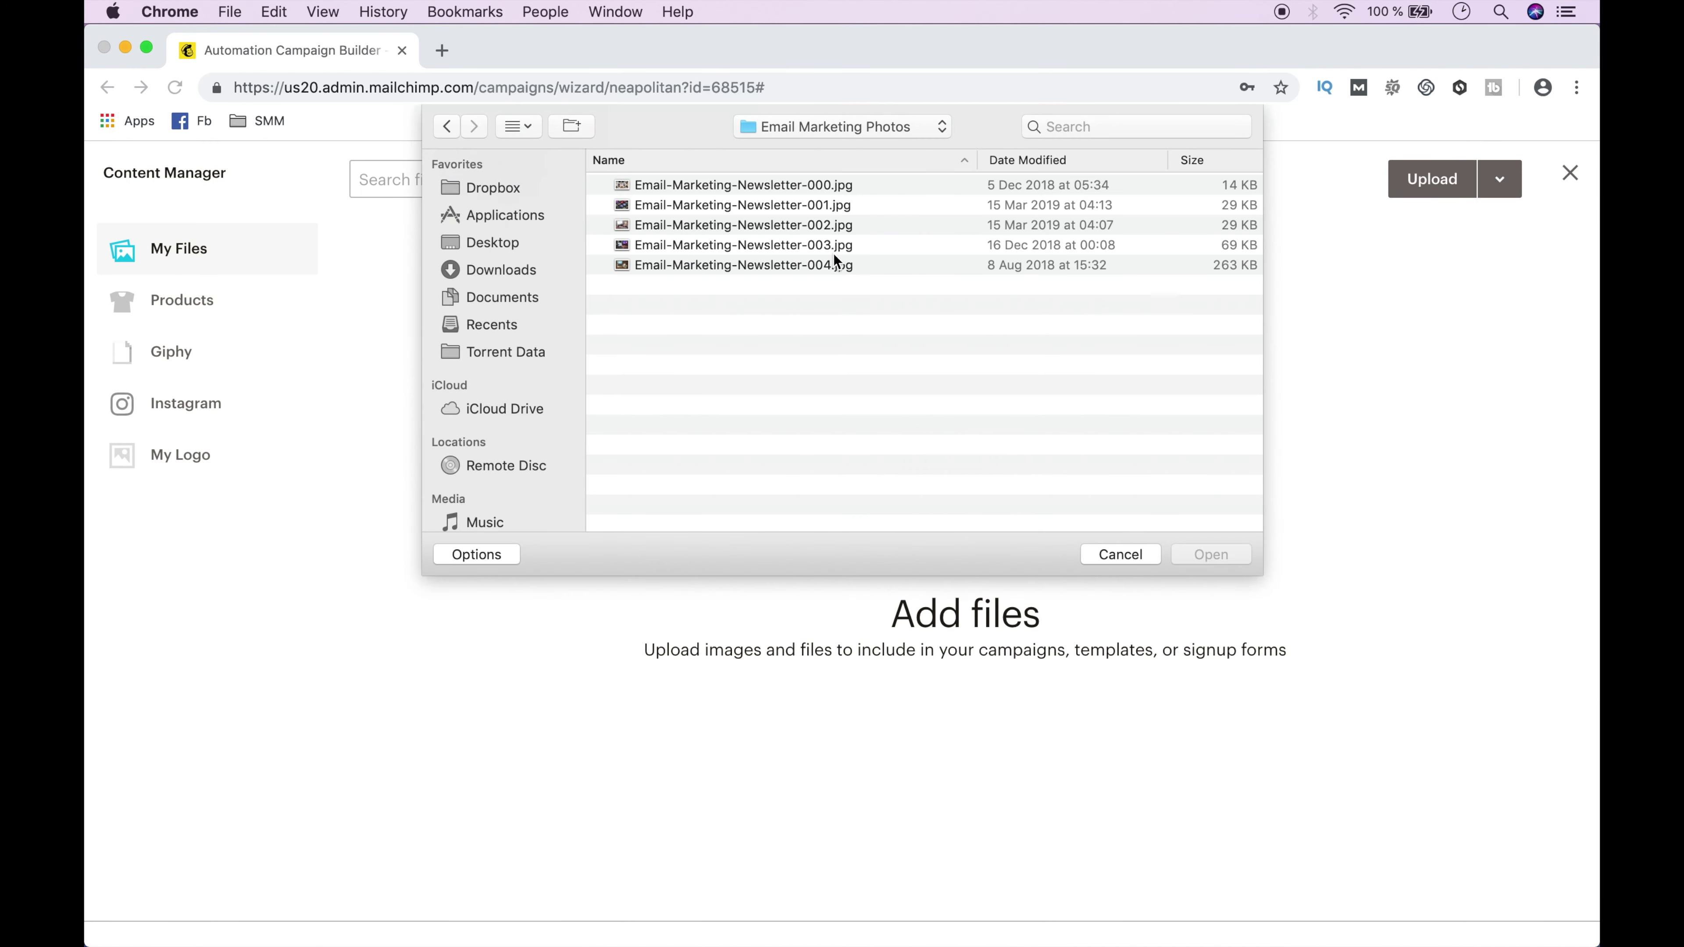
pyautogui.click(838, 210)
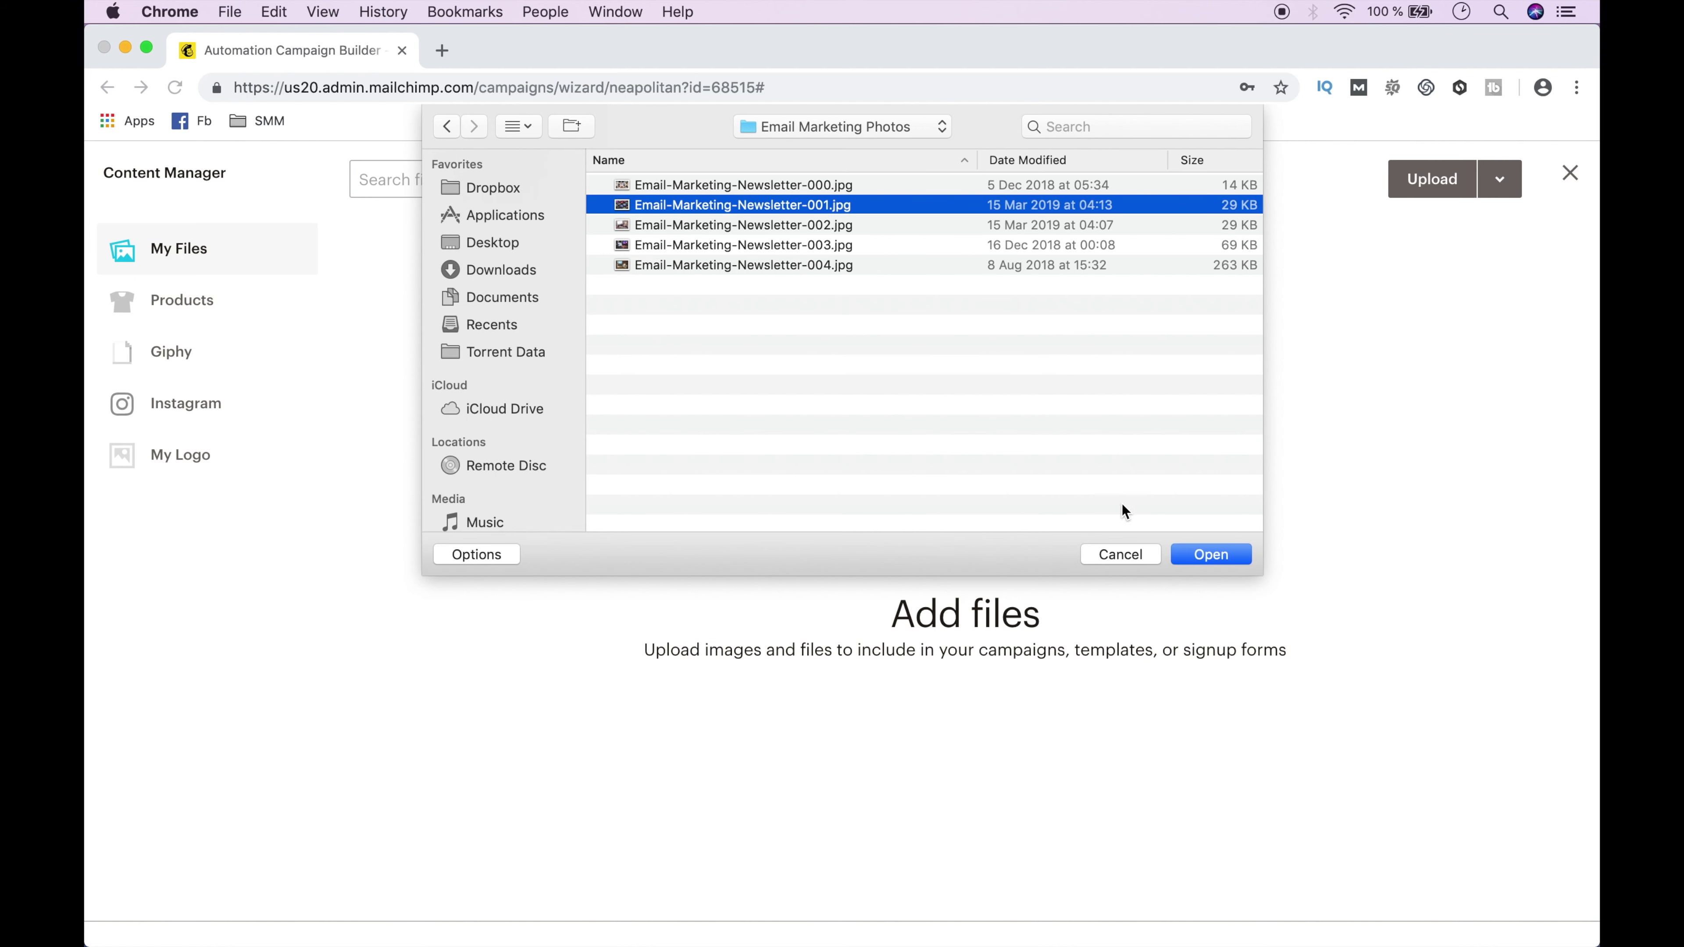
pyautogui.click(1202, 557)
pyautogui.click(489, 417)
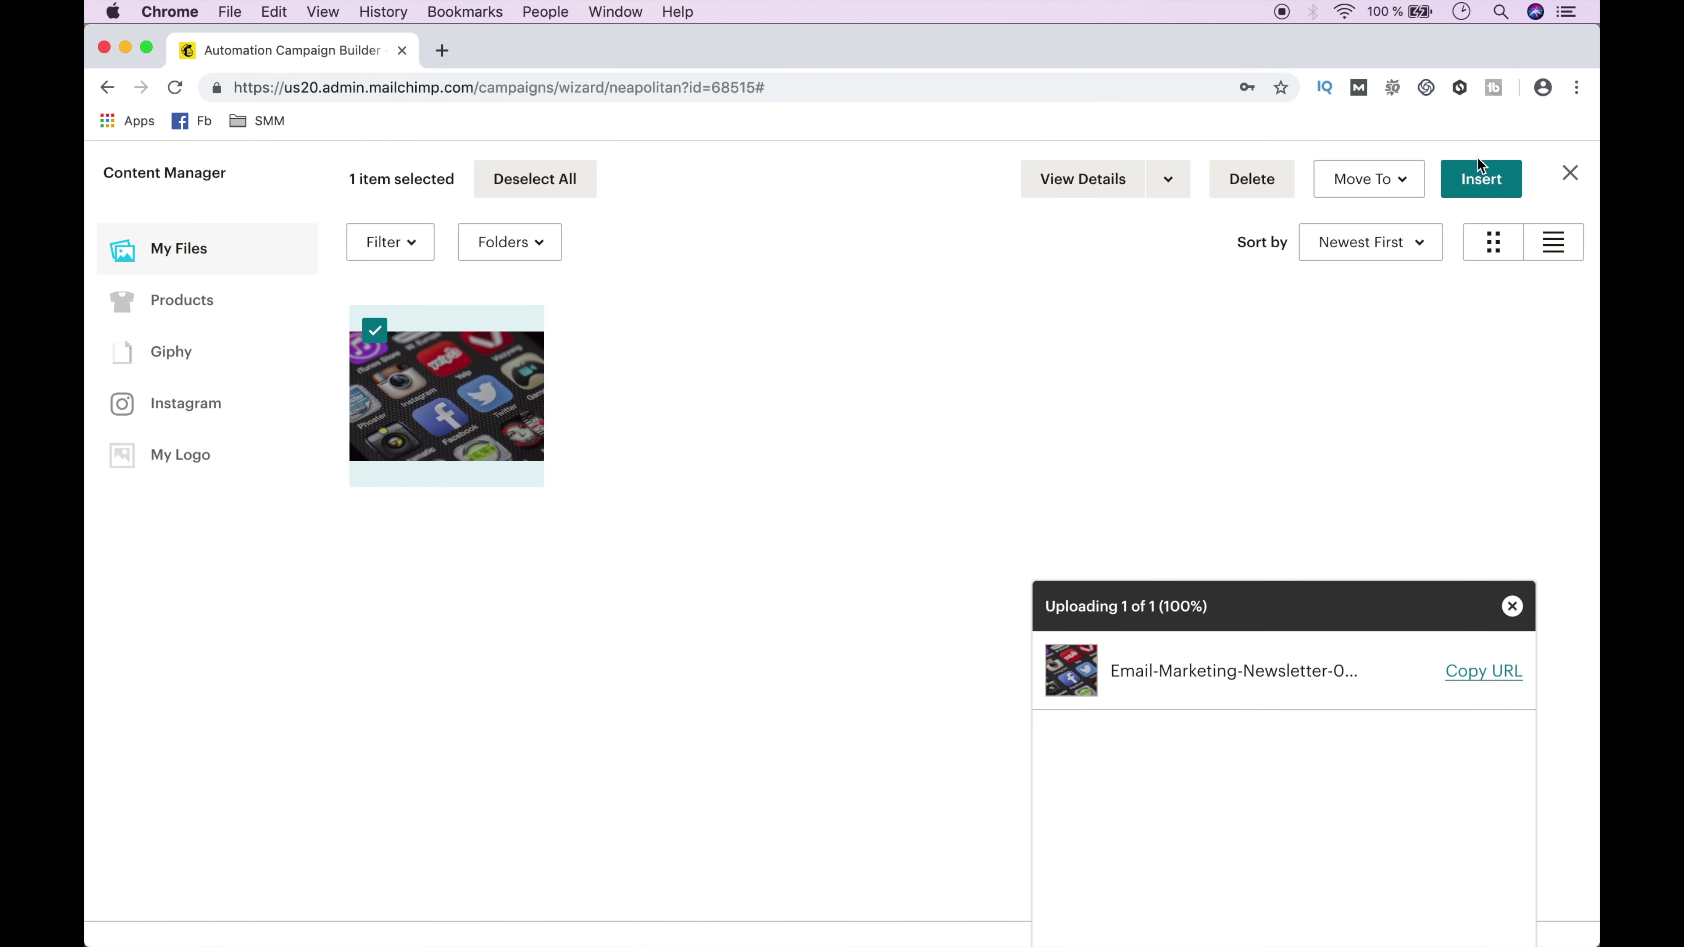
pyautogui.click(1481, 178)
# Retitle the second card 'Référencement web', adjust its size, then select the placeholder Facebook follow URL.
pyautogui.click(491, 331)
pyautogui.click(921, 558)
pyautogui.press('BackSpace')
pyautogui.press('BackSpace')
pyautogui.press('BackSpace')
pyautogui.press('BackSpace')
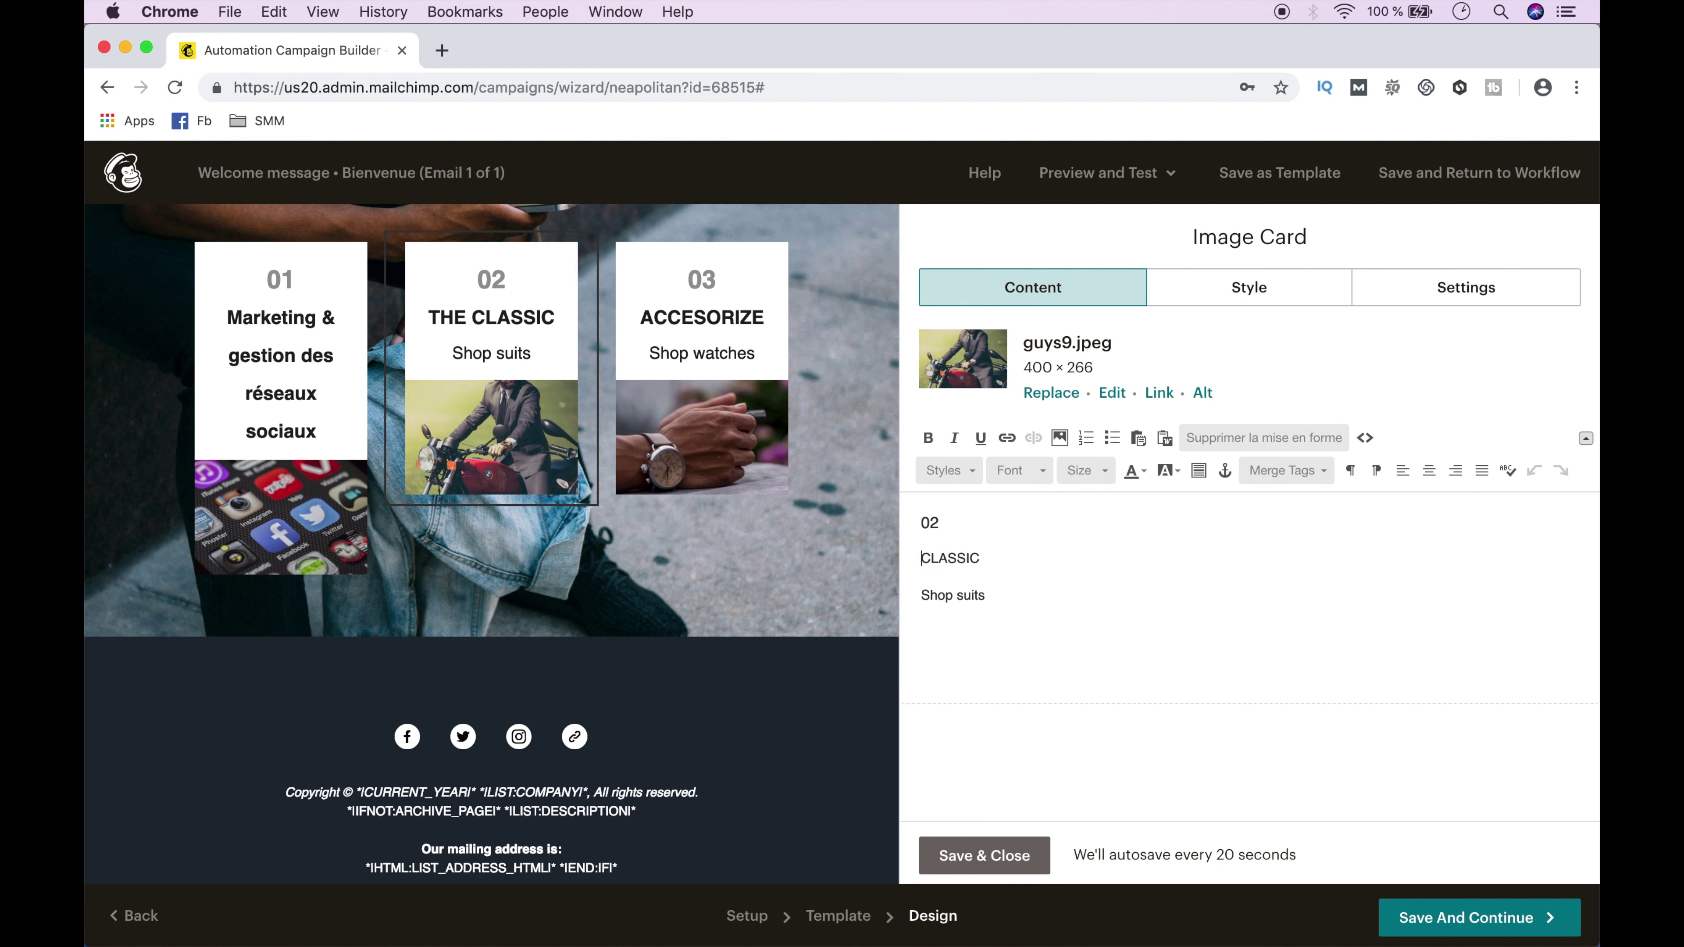
pyautogui.write('Référencement web')
pyautogui.click(1085, 470)
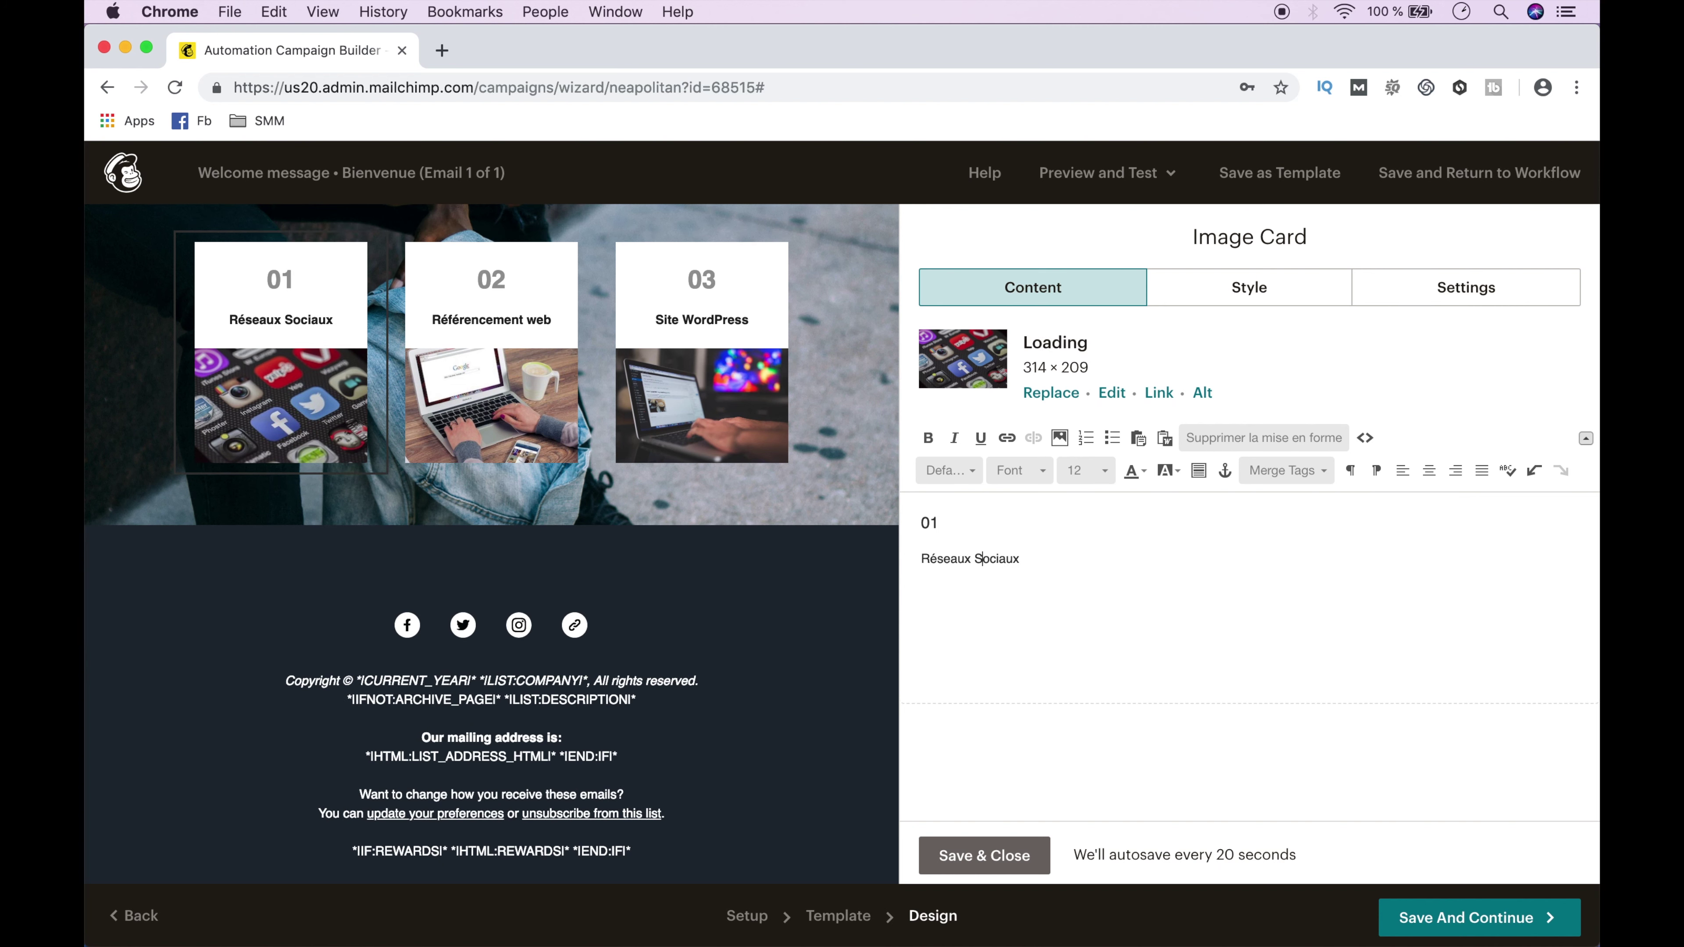
pyautogui.click(988, 855)
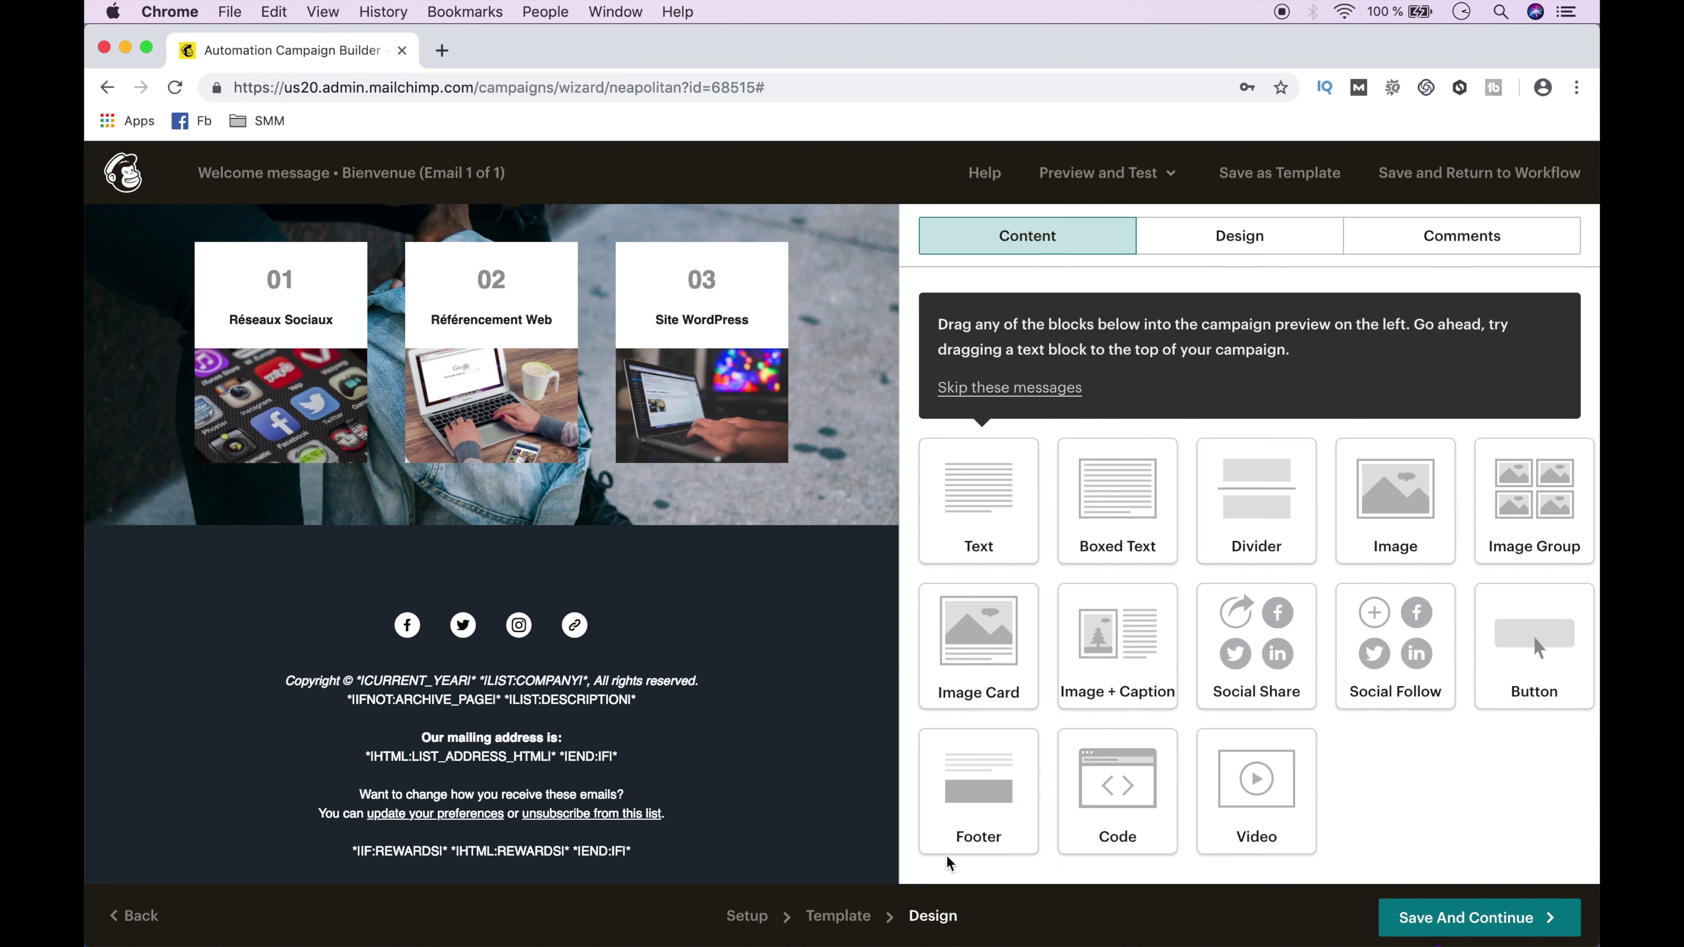
pyautogui.click(466, 628)
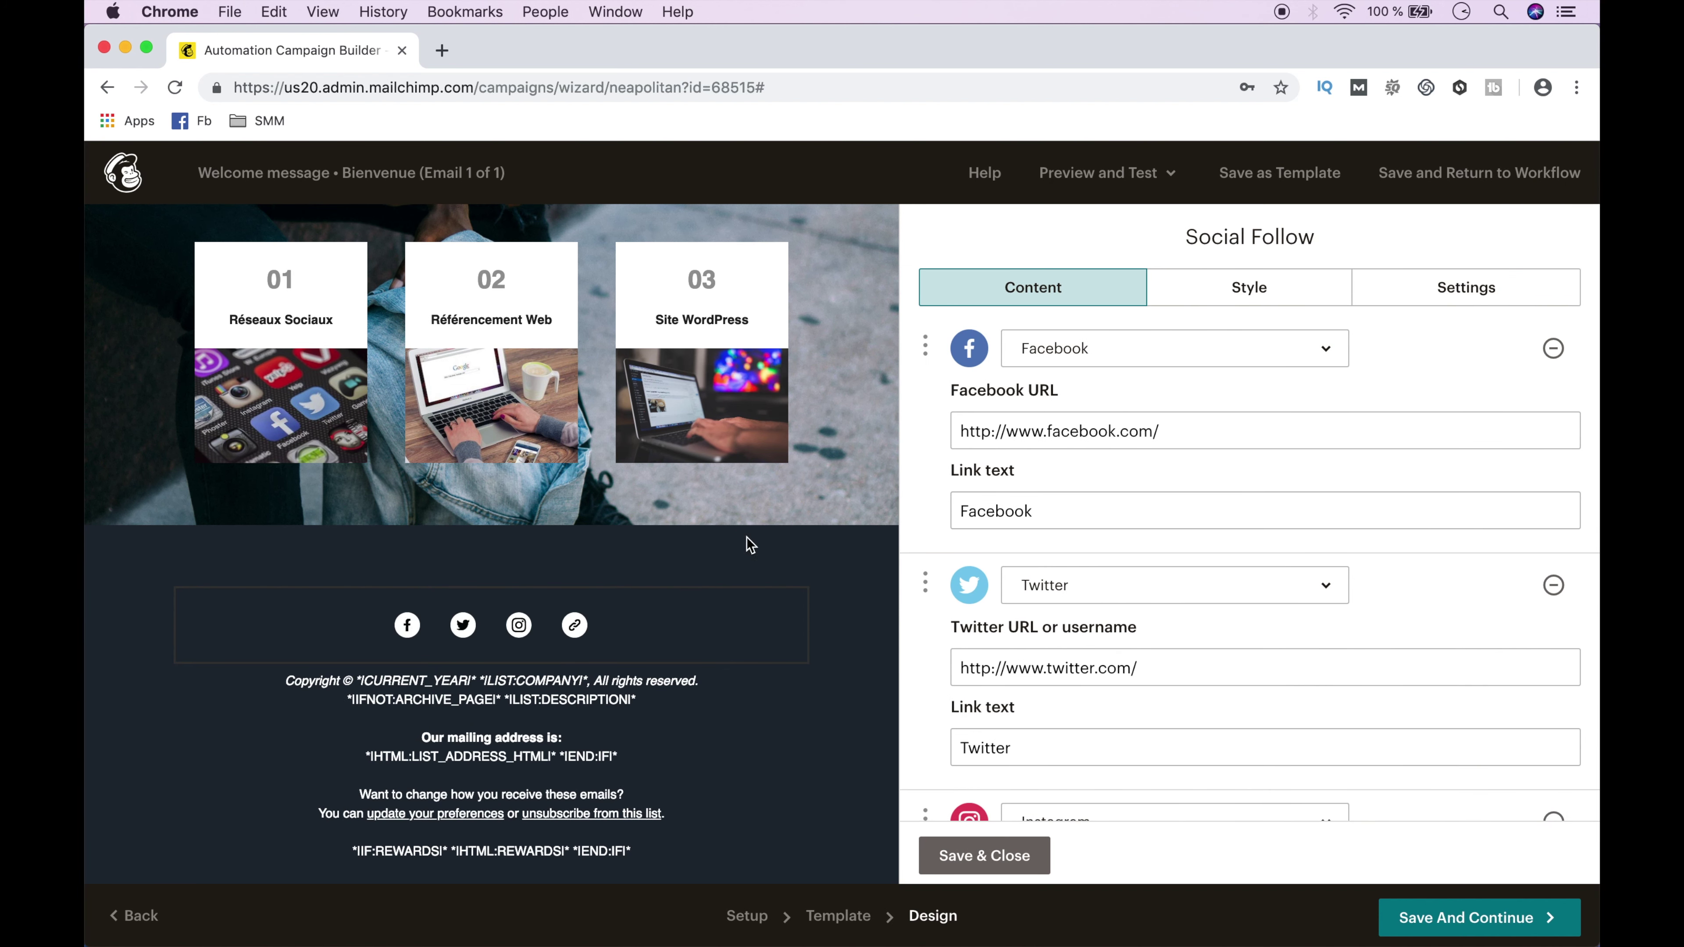
pyautogui.tripleClick(1089, 432)
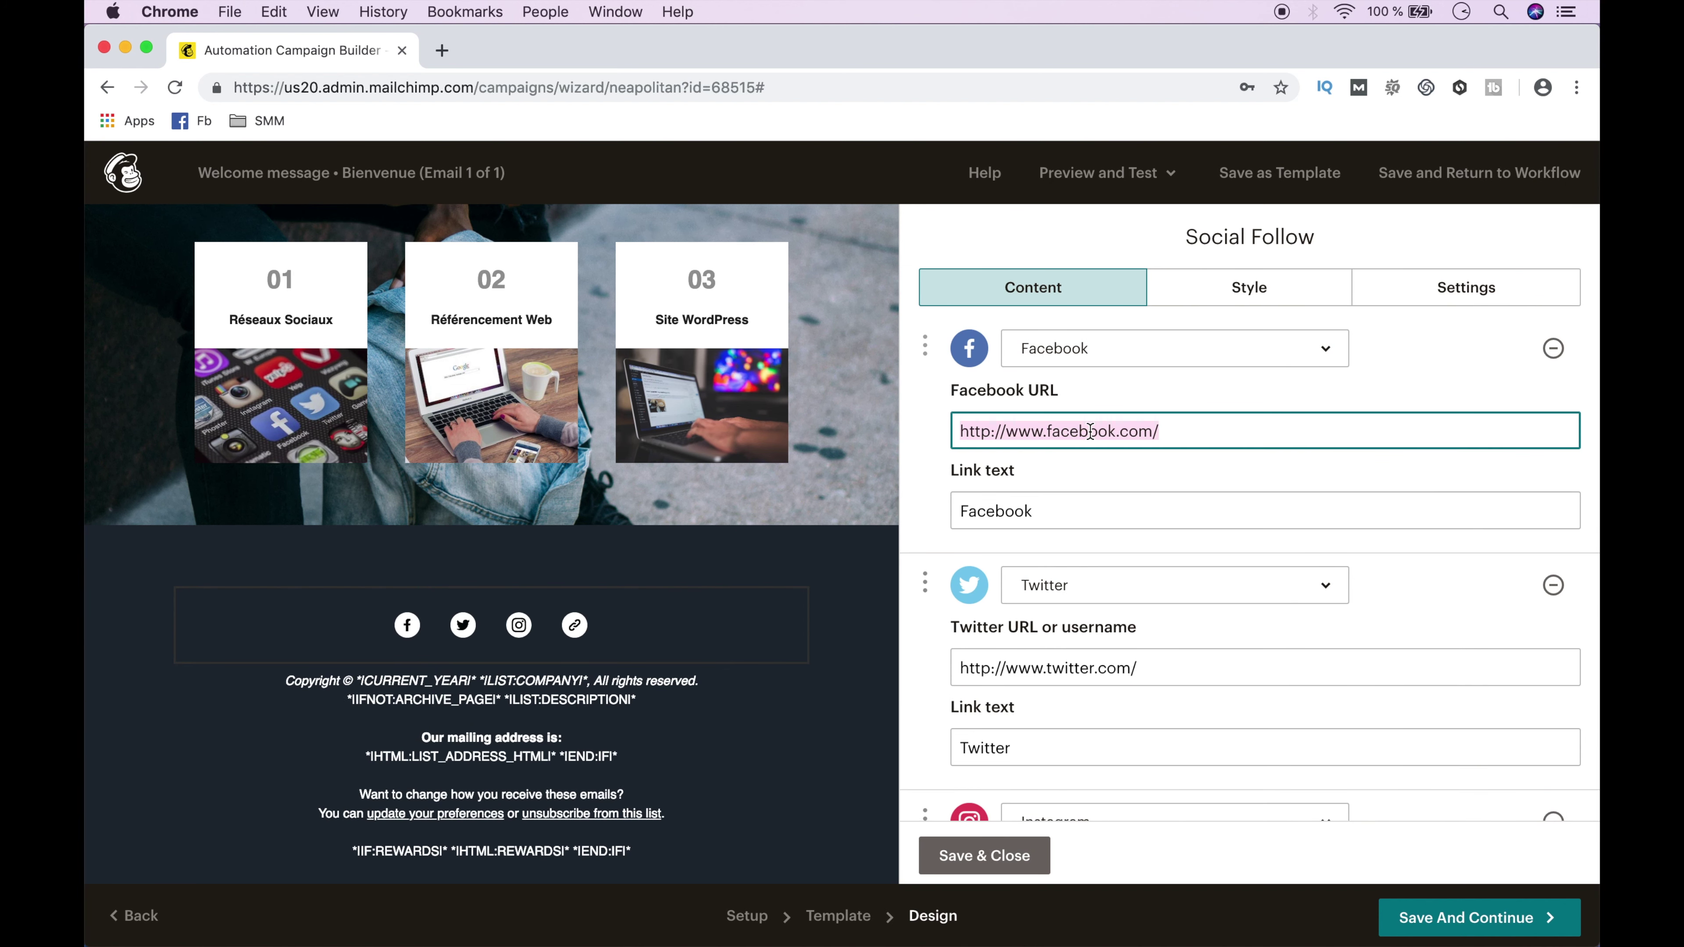
# Paste the company's Facebook page address into the Facebook follow link.
pyautogui.write('https://www.facebook.com/sommersadvisors/')
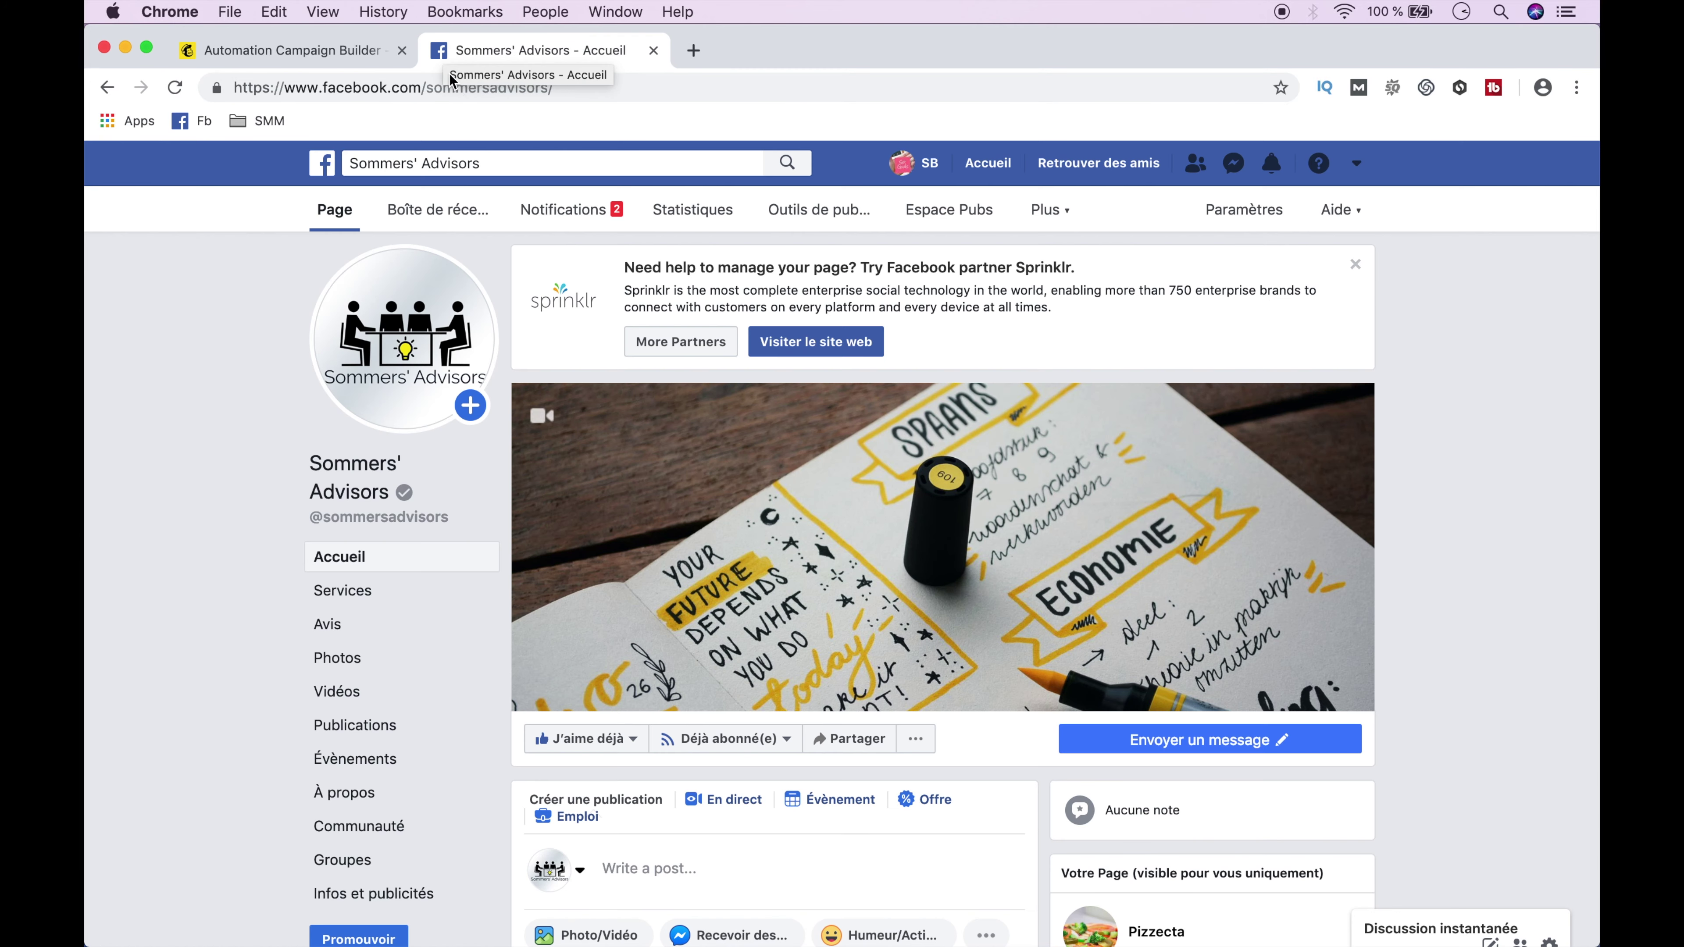
pyautogui.click(455, 89)
pyautogui.rightClick(455, 92)
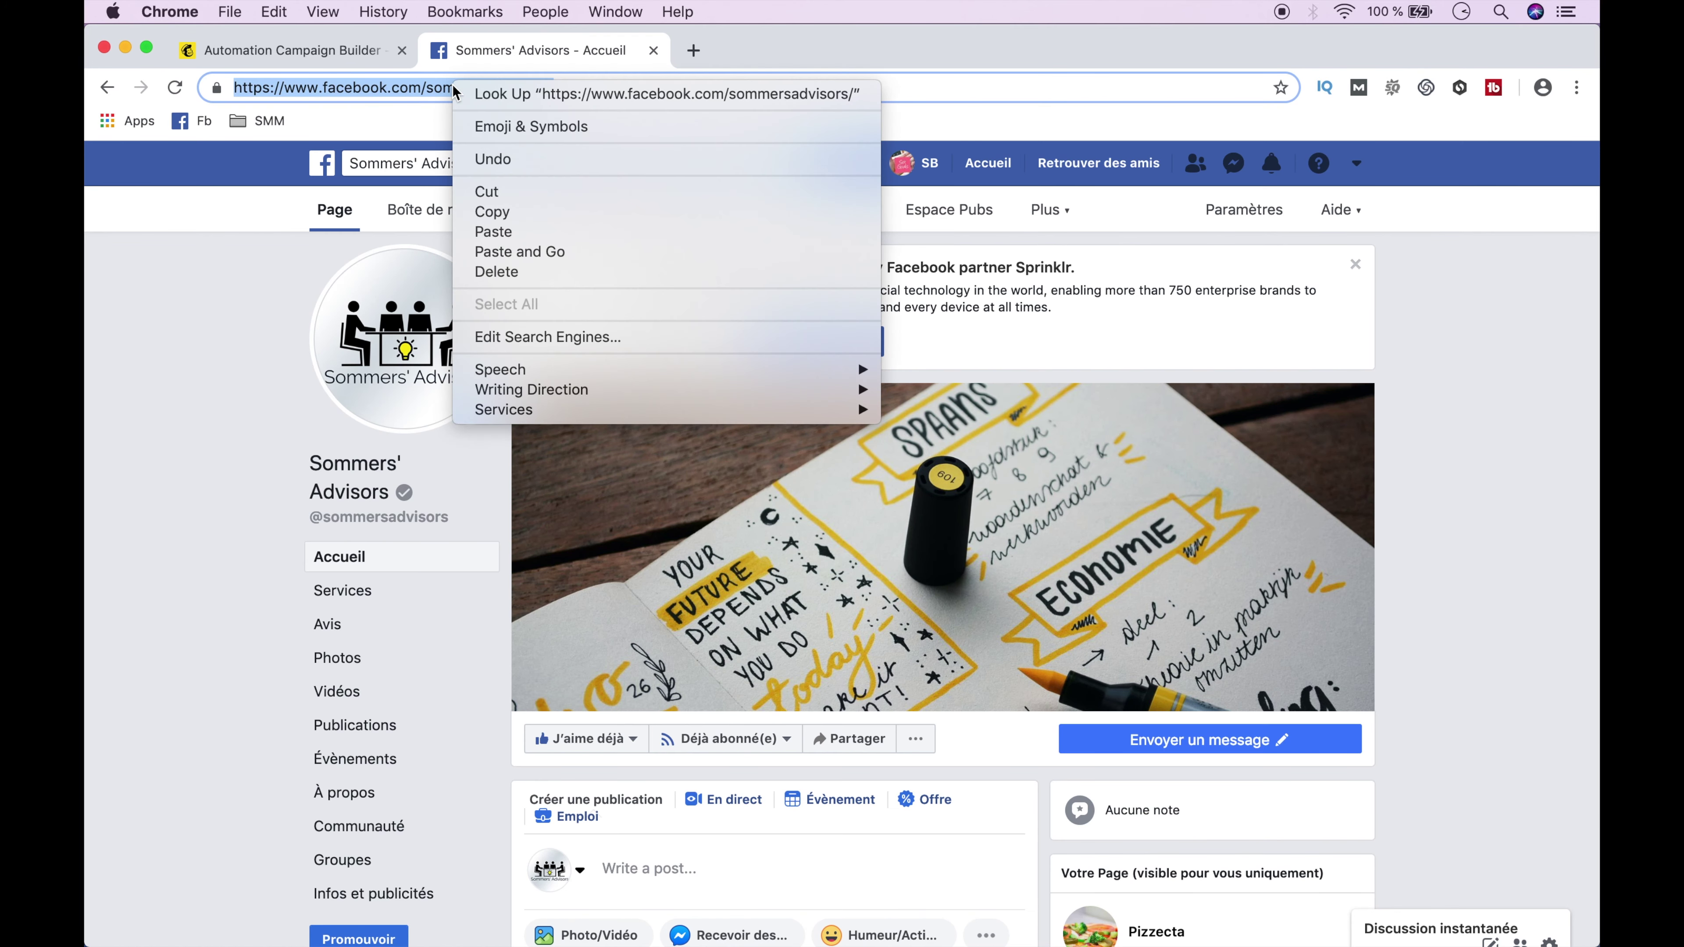
pyautogui.click(492, 211)
pyautogui.click(285, 50)
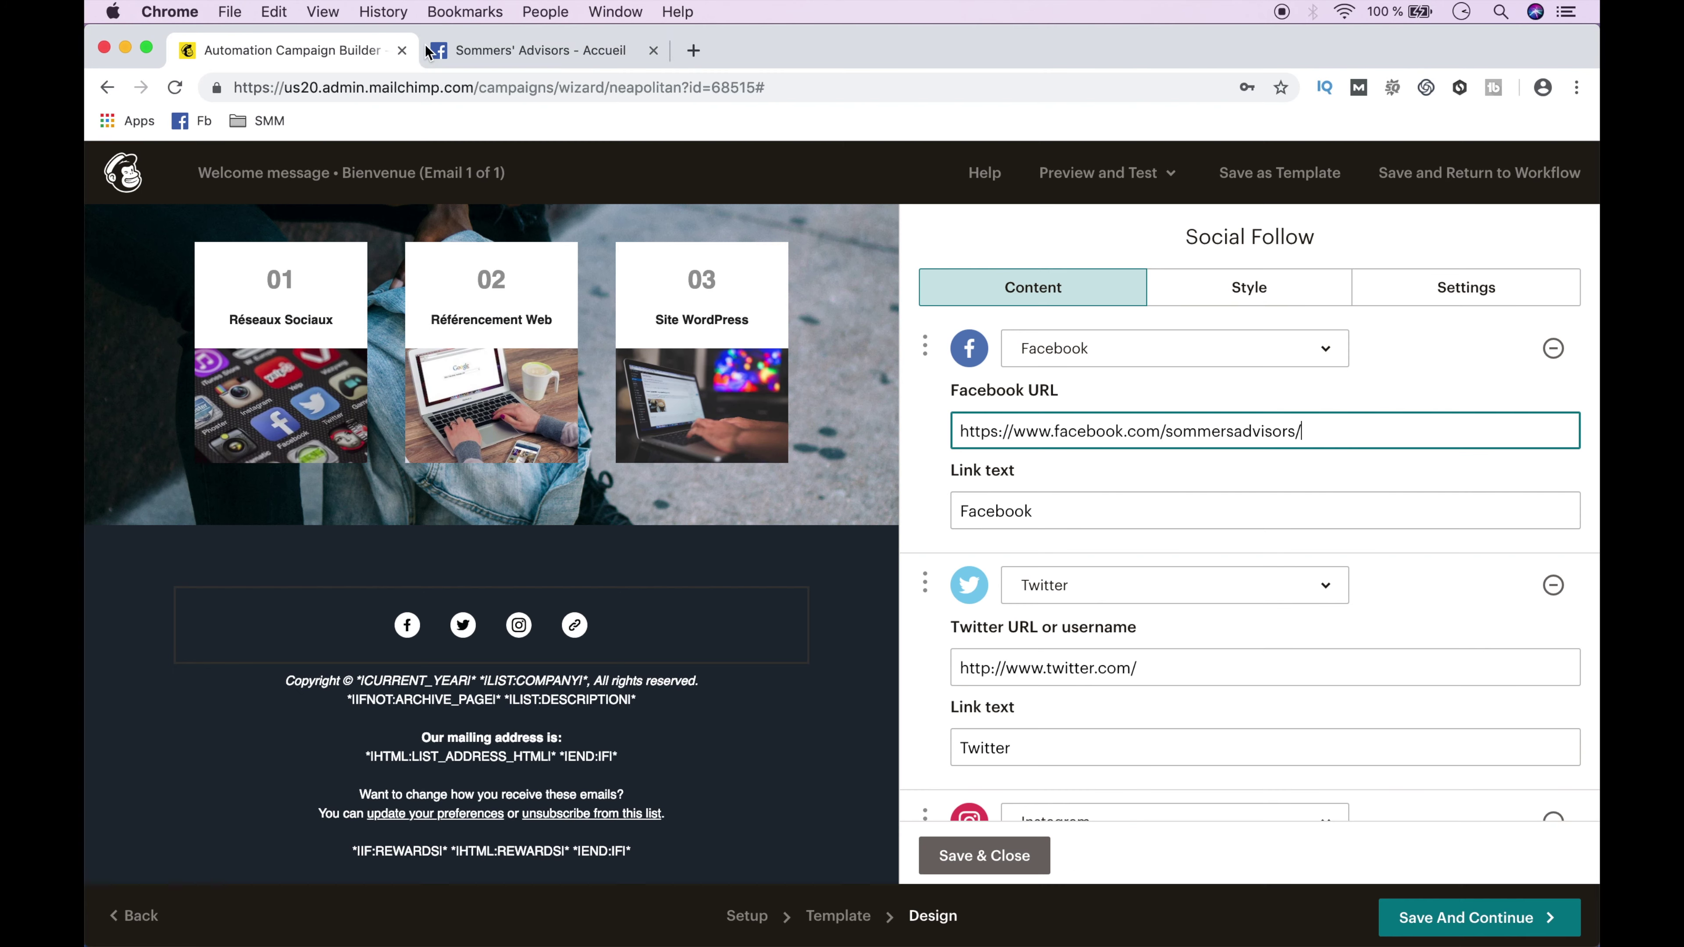
pyautogui.click(655, 51)
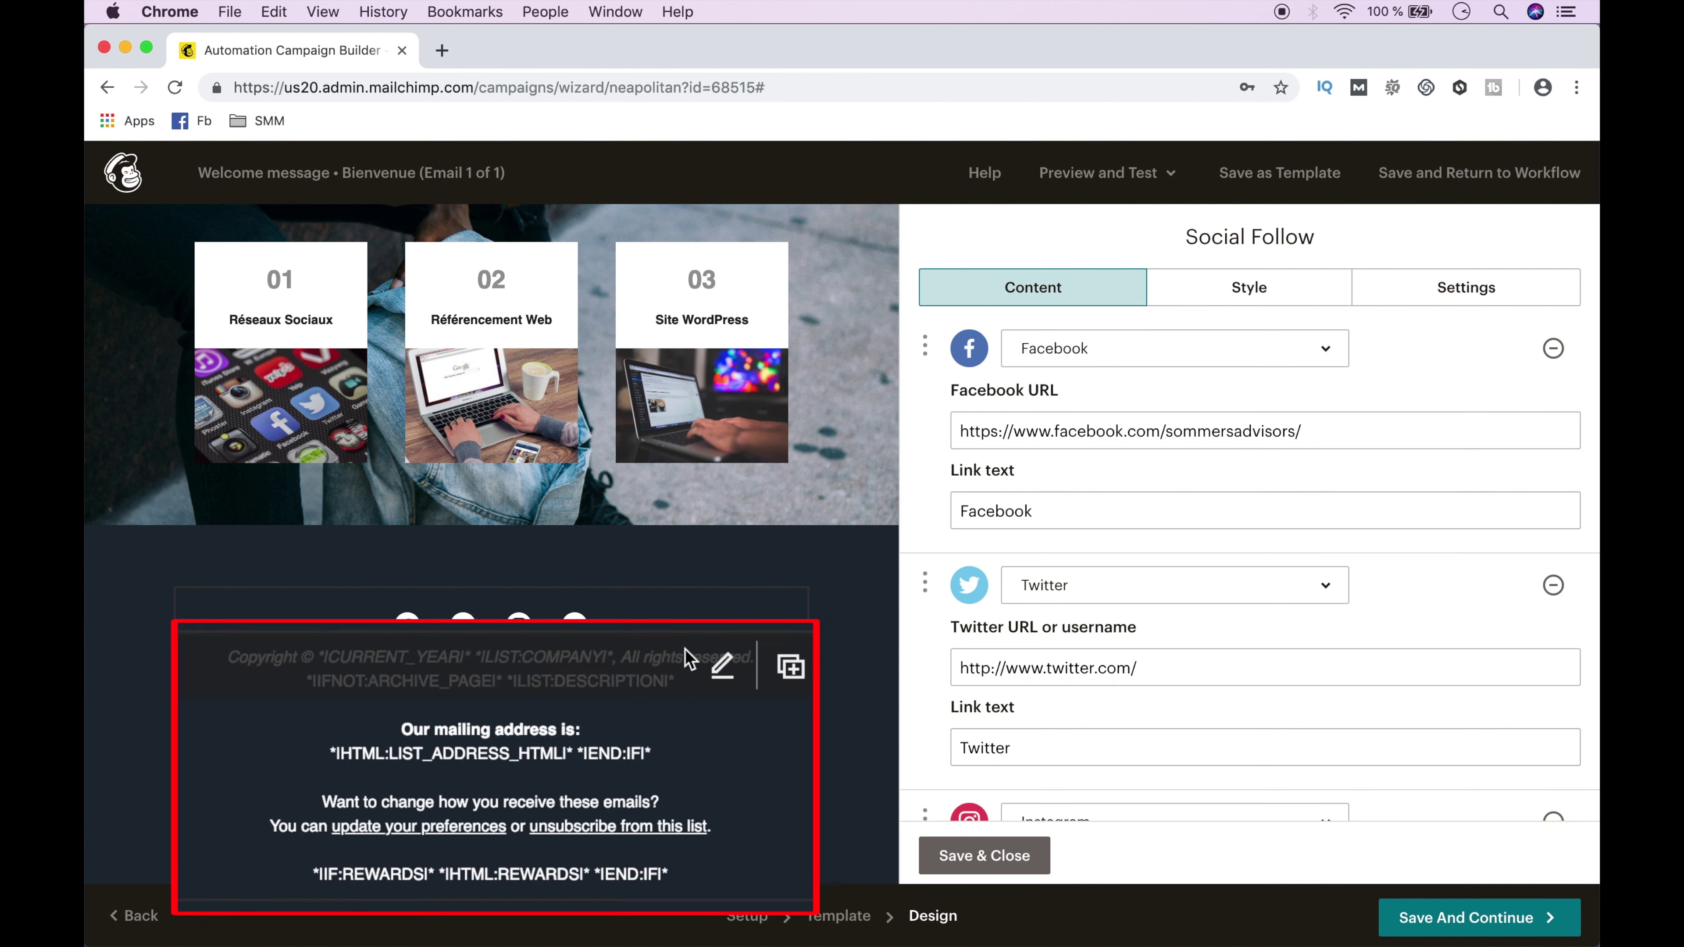
# Change the footer address label to 'Notre adresse email est :' and begin the preferences line with 'Vous pouvez'.
pyautogui.click(634, 723)
pyautogui.tripleClick(994, 605)
pyautogui.write('Notre adresse email est :')
pyautogui.tripleClick(1090, 669)
pyautogui.press('BackSpace')
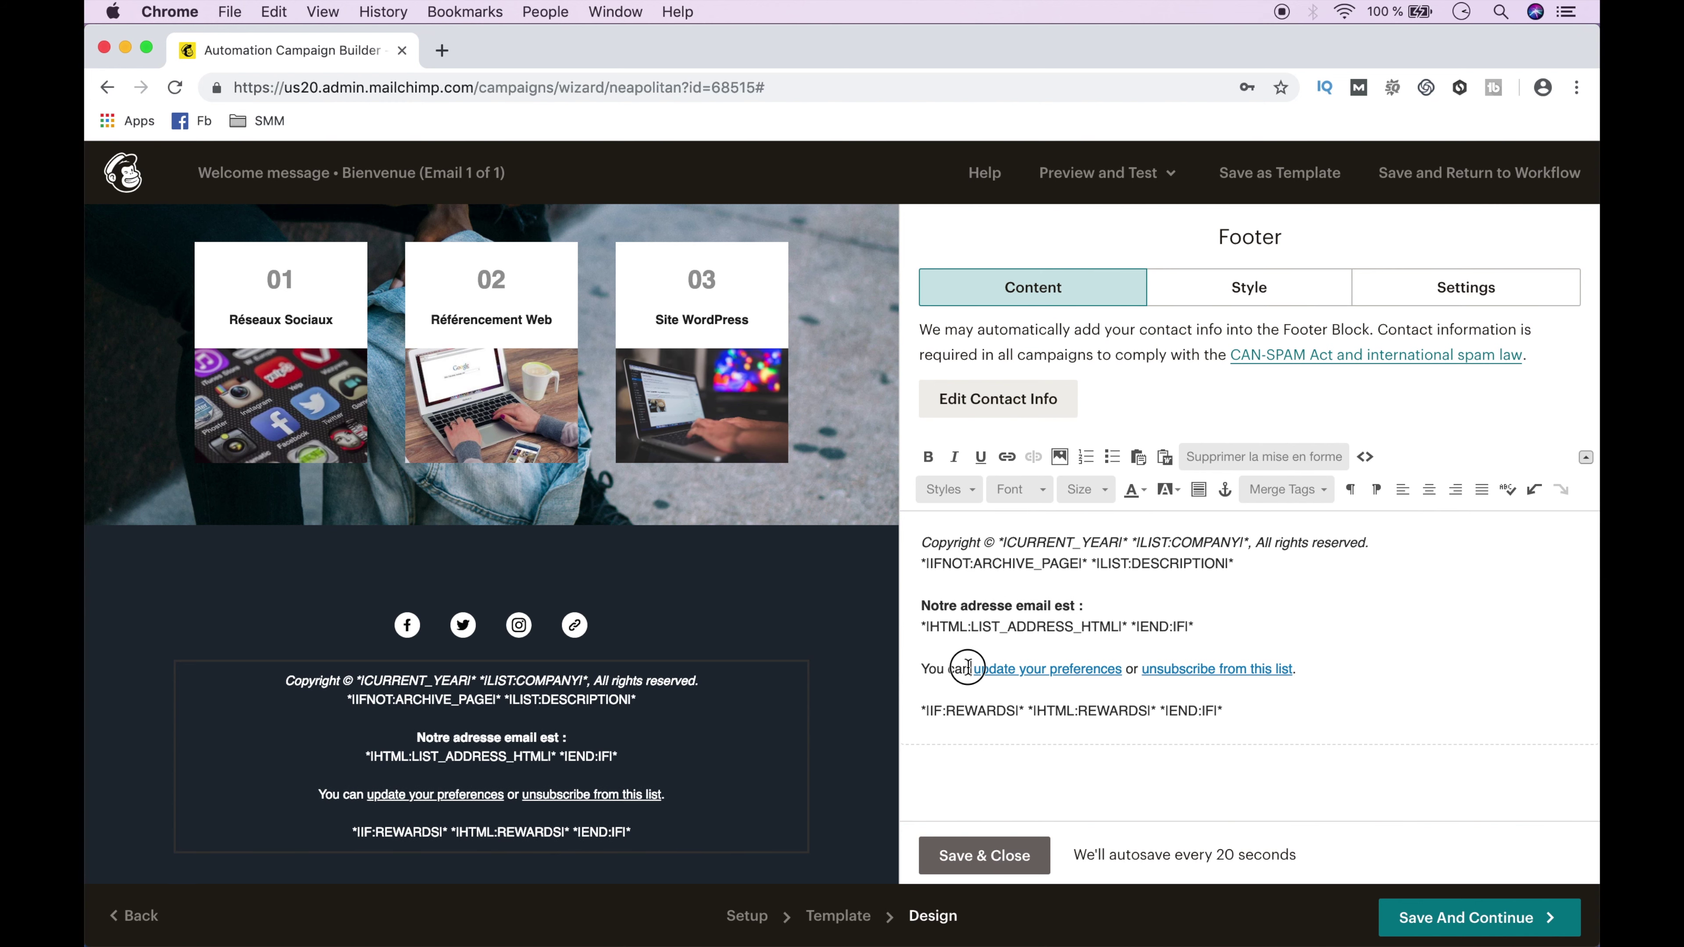
pyautogui.moveTo(970, 668); pyautogui.dragTo(921, 669)
pyautogui.write('Vous pouvez')
# Complete the footer line as 'changer vos préférences ou vous désinscrire' and save the footer.
pyautogui.click(1151, 667)
pyautogui.press('BackSpace')
pyautogui.press('BackSpace')
pyautogui.press('BackSpace')
pyautogui.press('BackSpace')
pyautogui.press('BackSpace')
pyautogui.press('BackSpace')
pyautogui.press('BackSpace')
pyautogui.press('BackSpace')
pyautogui.press('BackSpace')
pyautogui.press('BackSpace')
pyautogui.press('BackSpace')
pyautogui.press('BackSpace')
pyautogui.press('BackSpace')
pyautogui.press('BackSpace')
pyautogui.press('BackSpace')
pyautogui.press('BackSpace')
pyautogui.press('BackSpace')
pyautogui.press('BackSpace')
pyautogui.press('BackSpace')
pyautogui.press('BackSpace')
pyautogui.write('changer vos préférences')
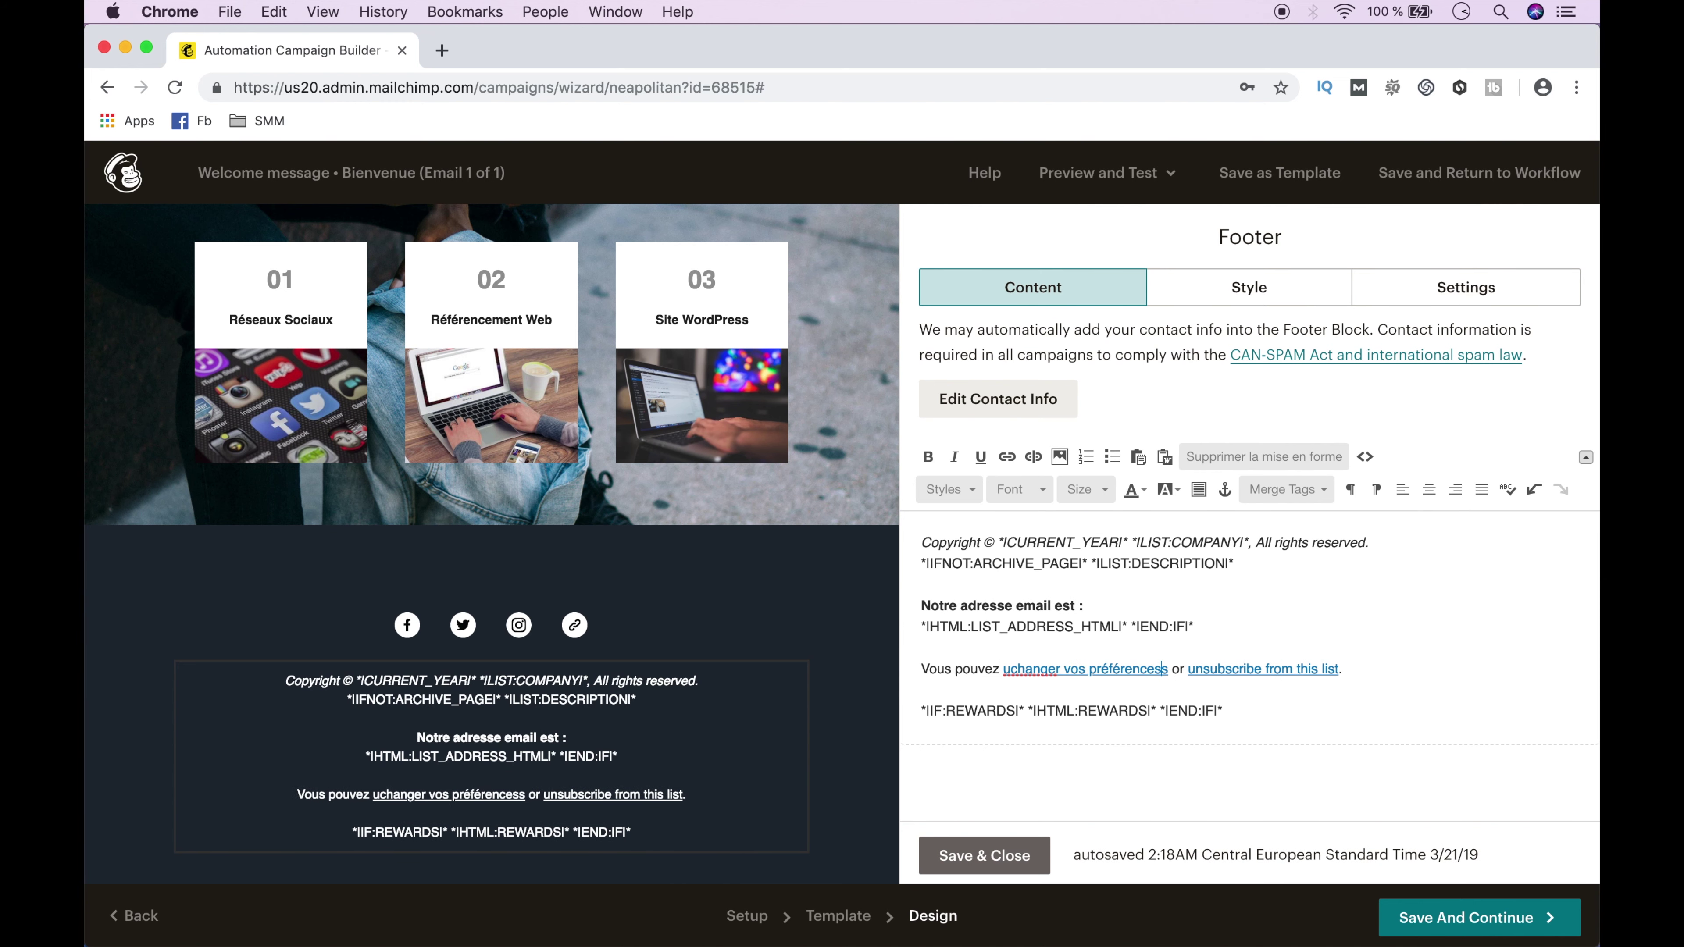
pyautogui.click(1019, 669)
pyautogui.press('BackSpace')
pyautogui.press('BackSpace')
pyautogui.moveTo(1324, 667); pyautogui.dragTo(1182, 664)
pyautogui.write('vous désinscrire')
pyautogui.click(1182, 668)
pyautogui.press('BackSpace')
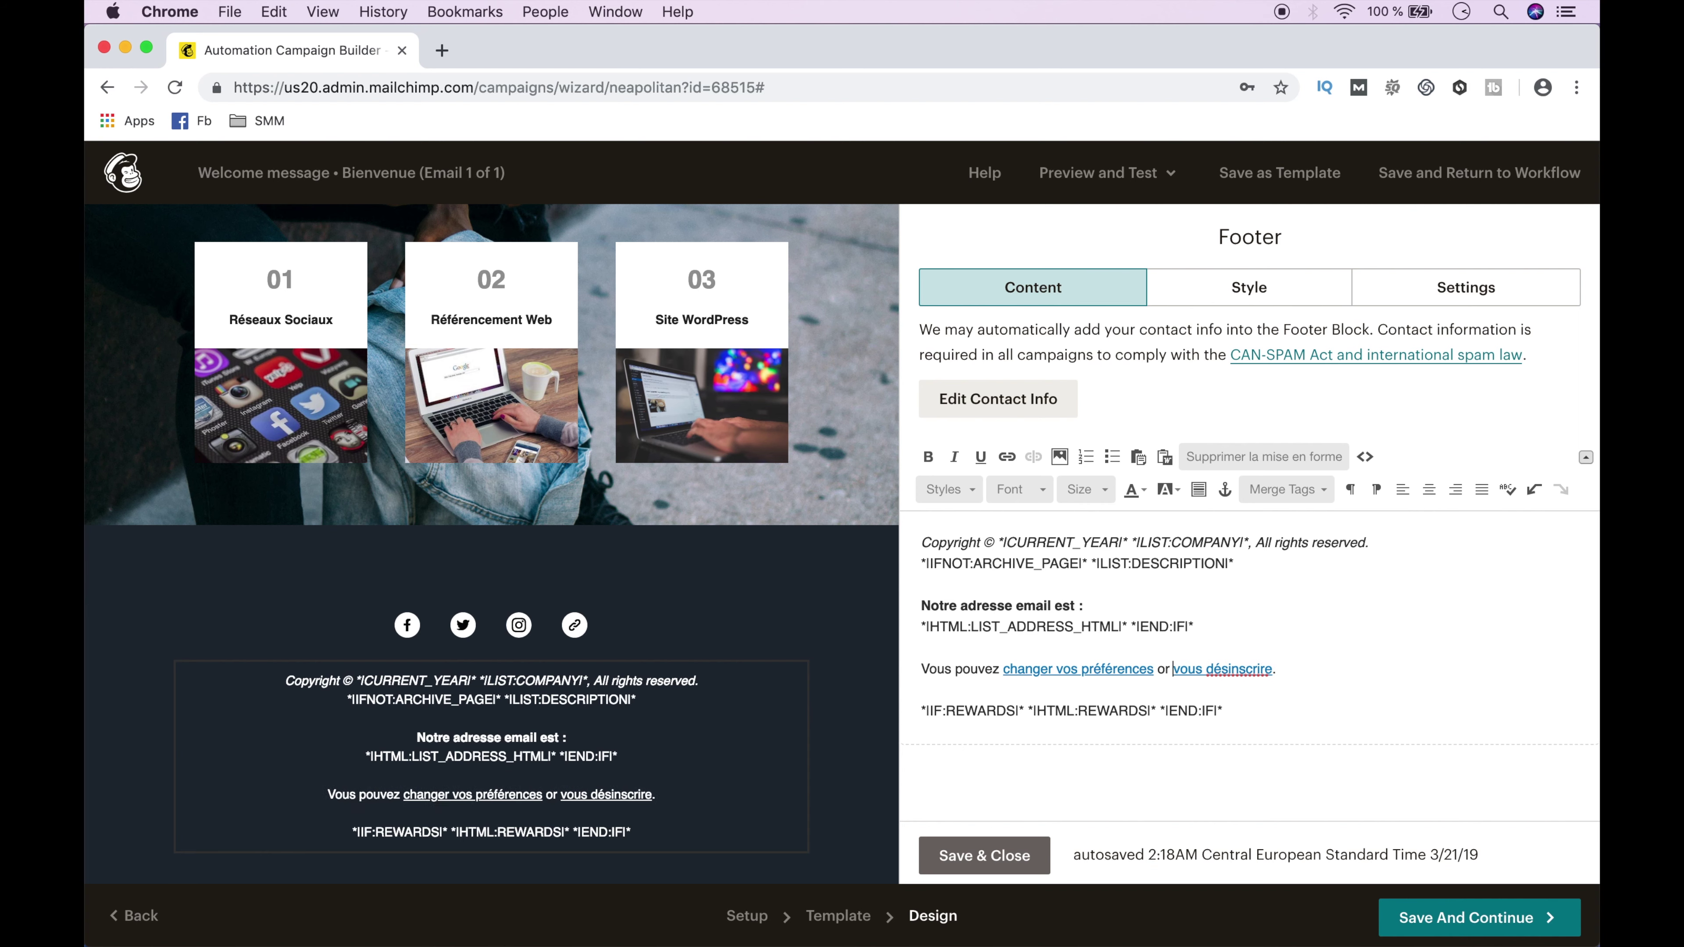
pyautogui.press('Left')
pyautogui.press('BackSpace')
pyautogui.write('u')
pyautogui.click(975, 862)
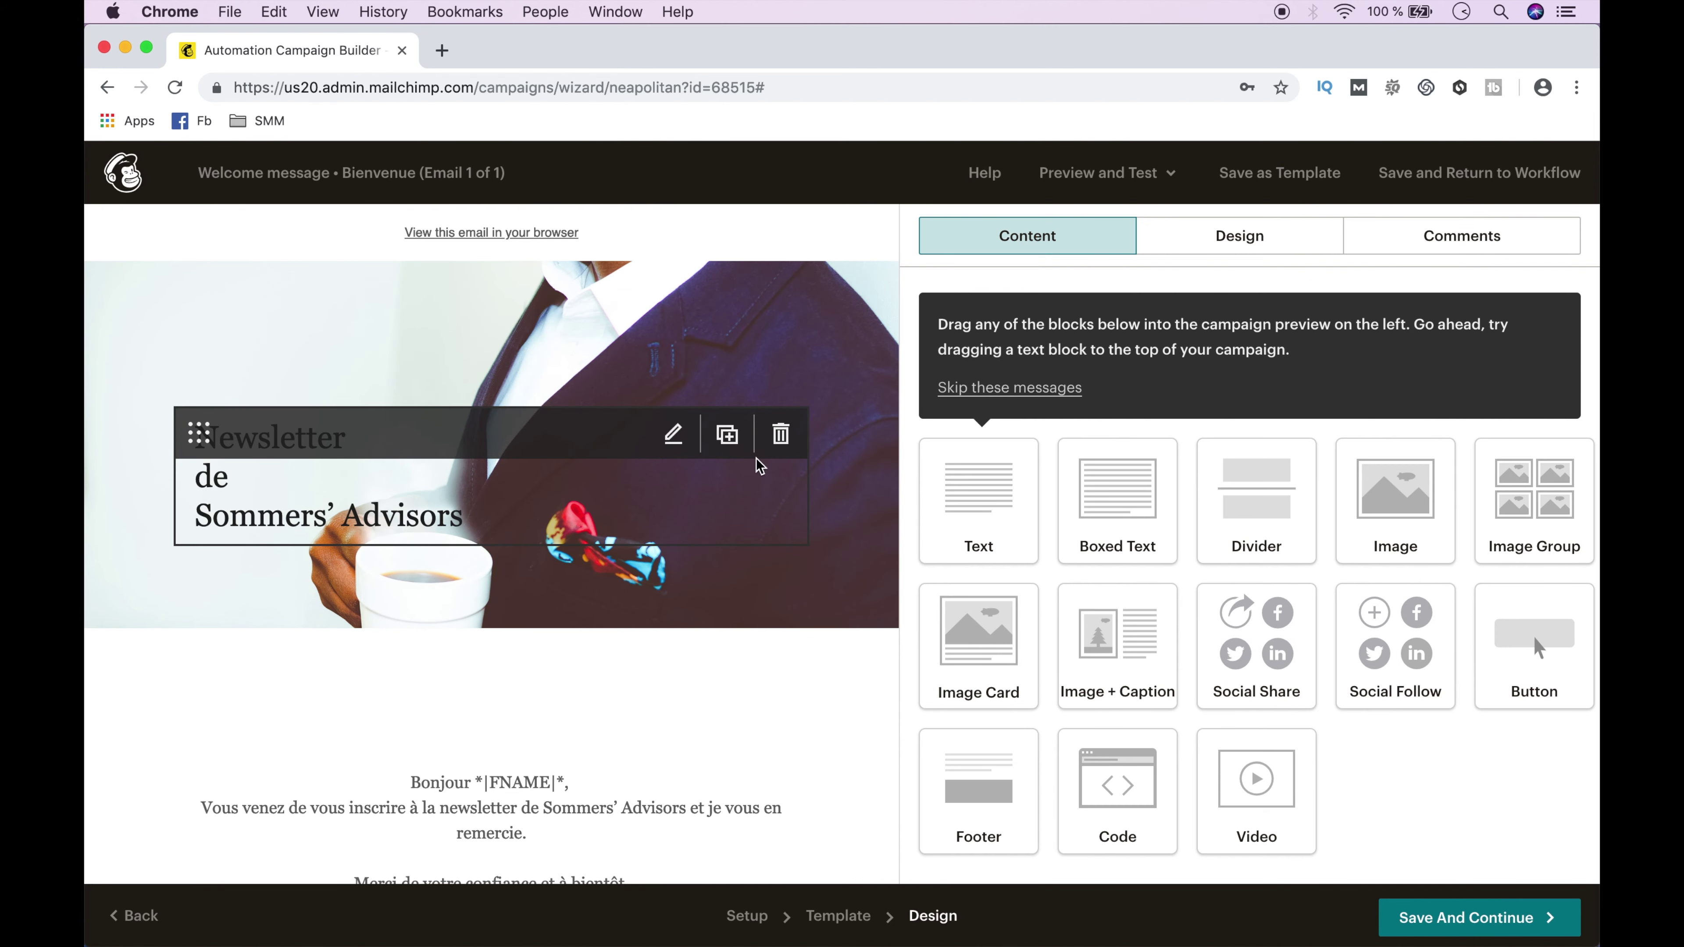
# Set the uploaded photo as the email header's background image.
pyautogui.click(1221, 232)
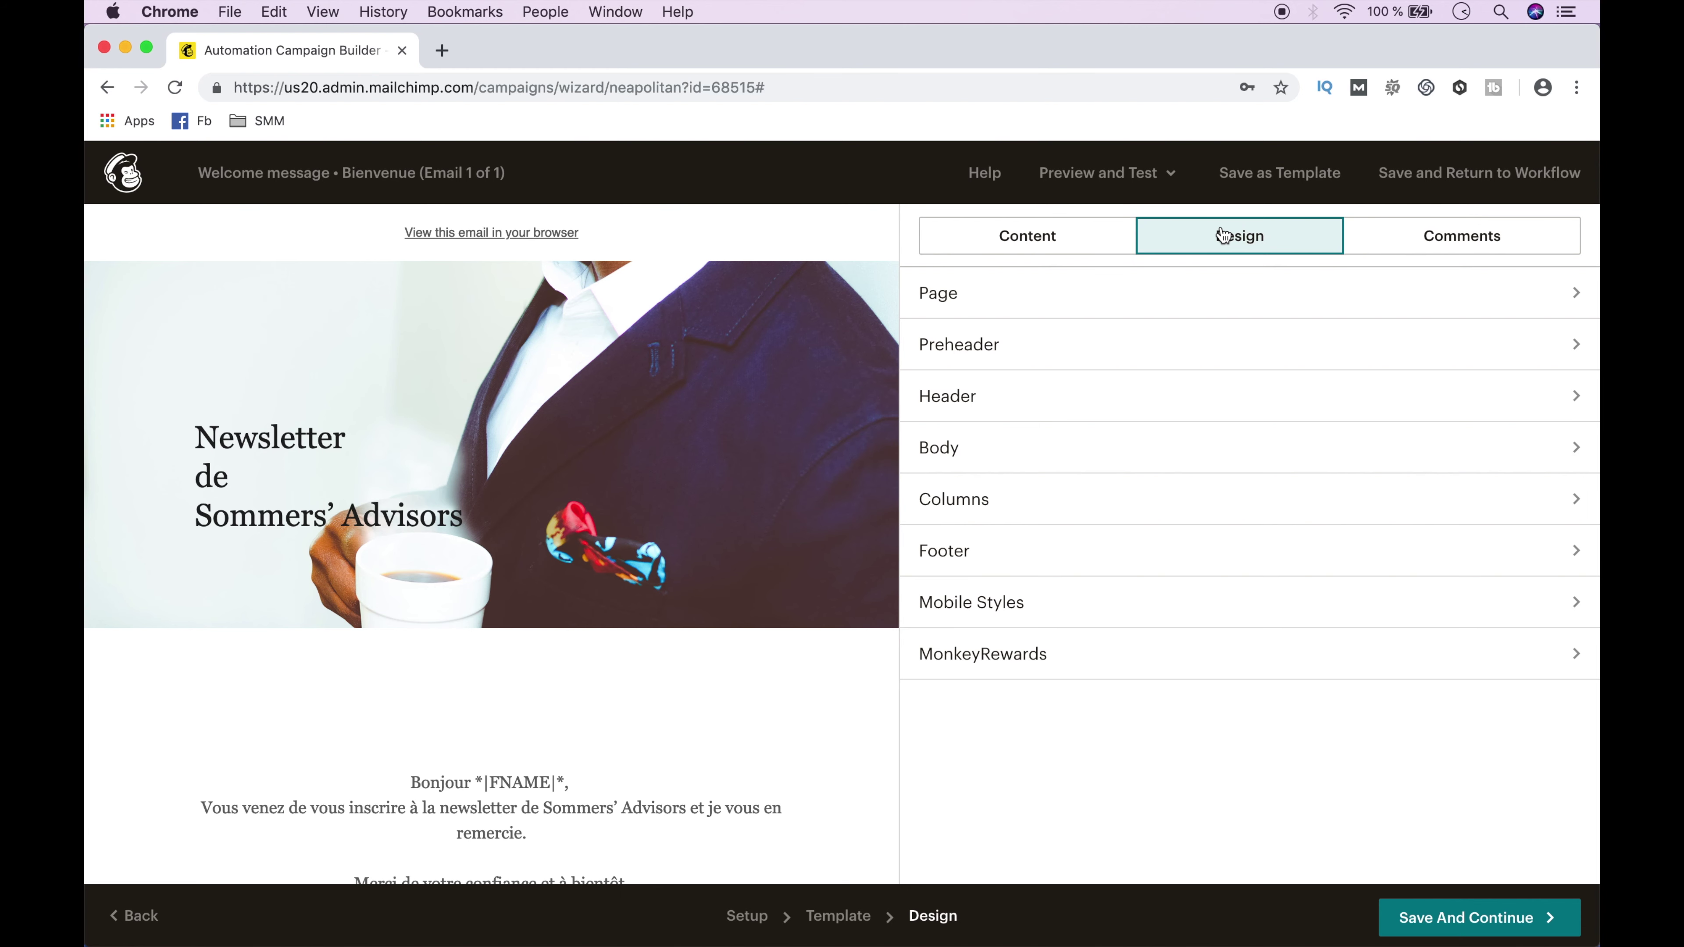
pyautogui.click(1202, 397)
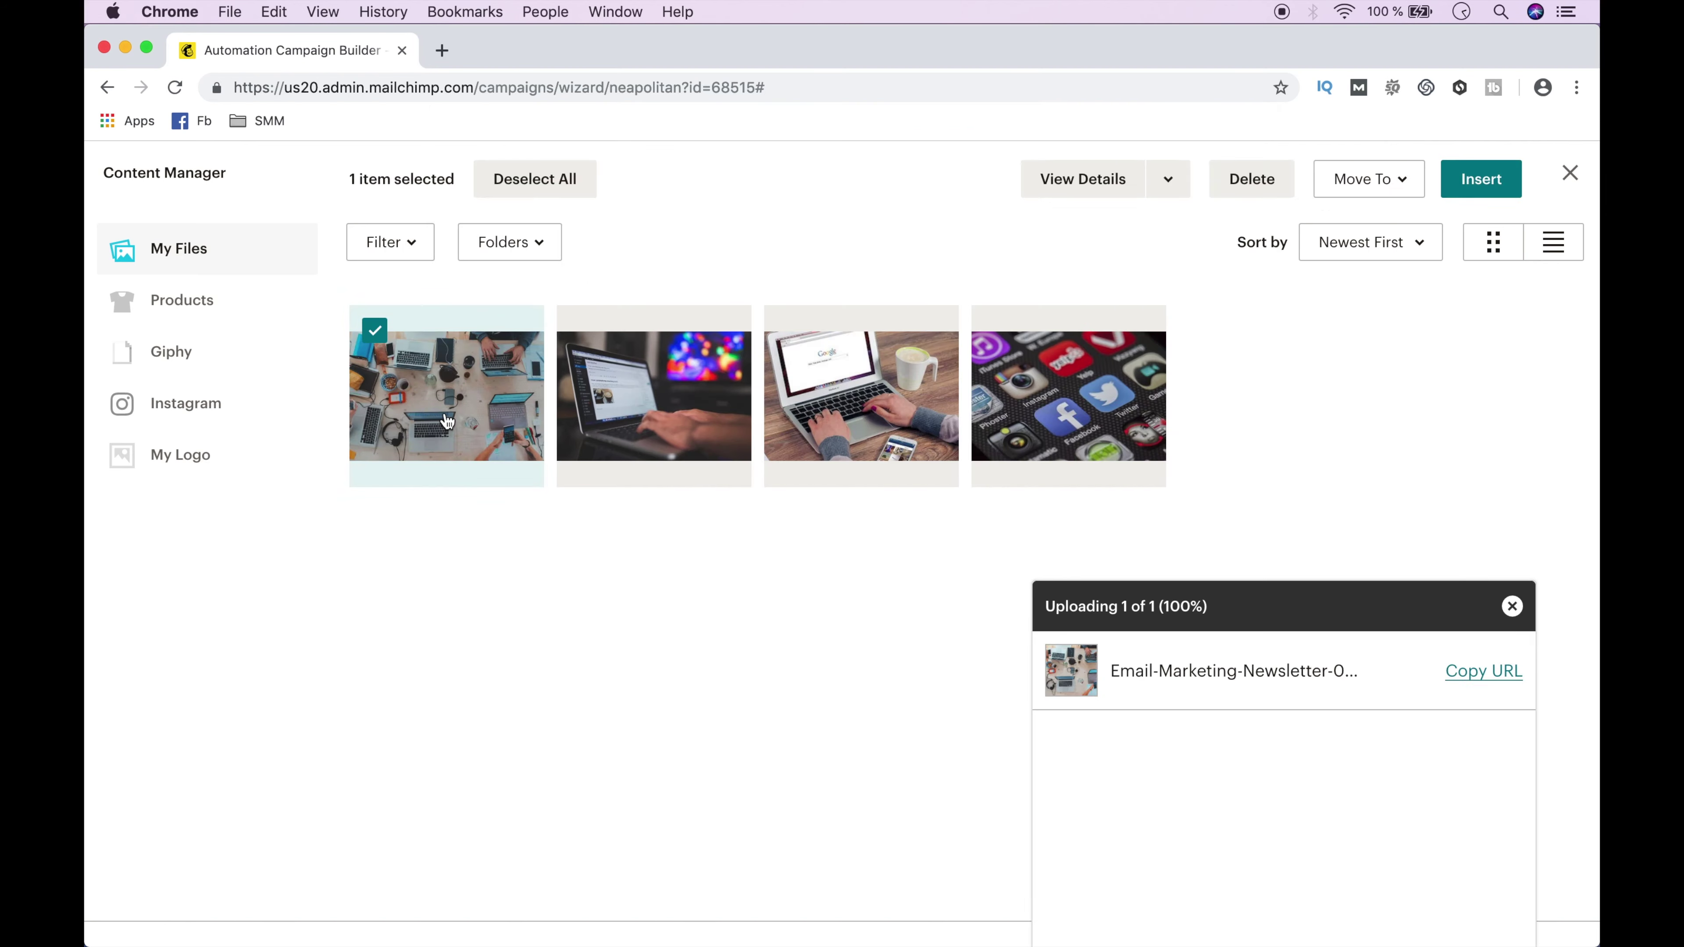
pyautogui.click(1478, 177)
pyautogui.click(955, 859)
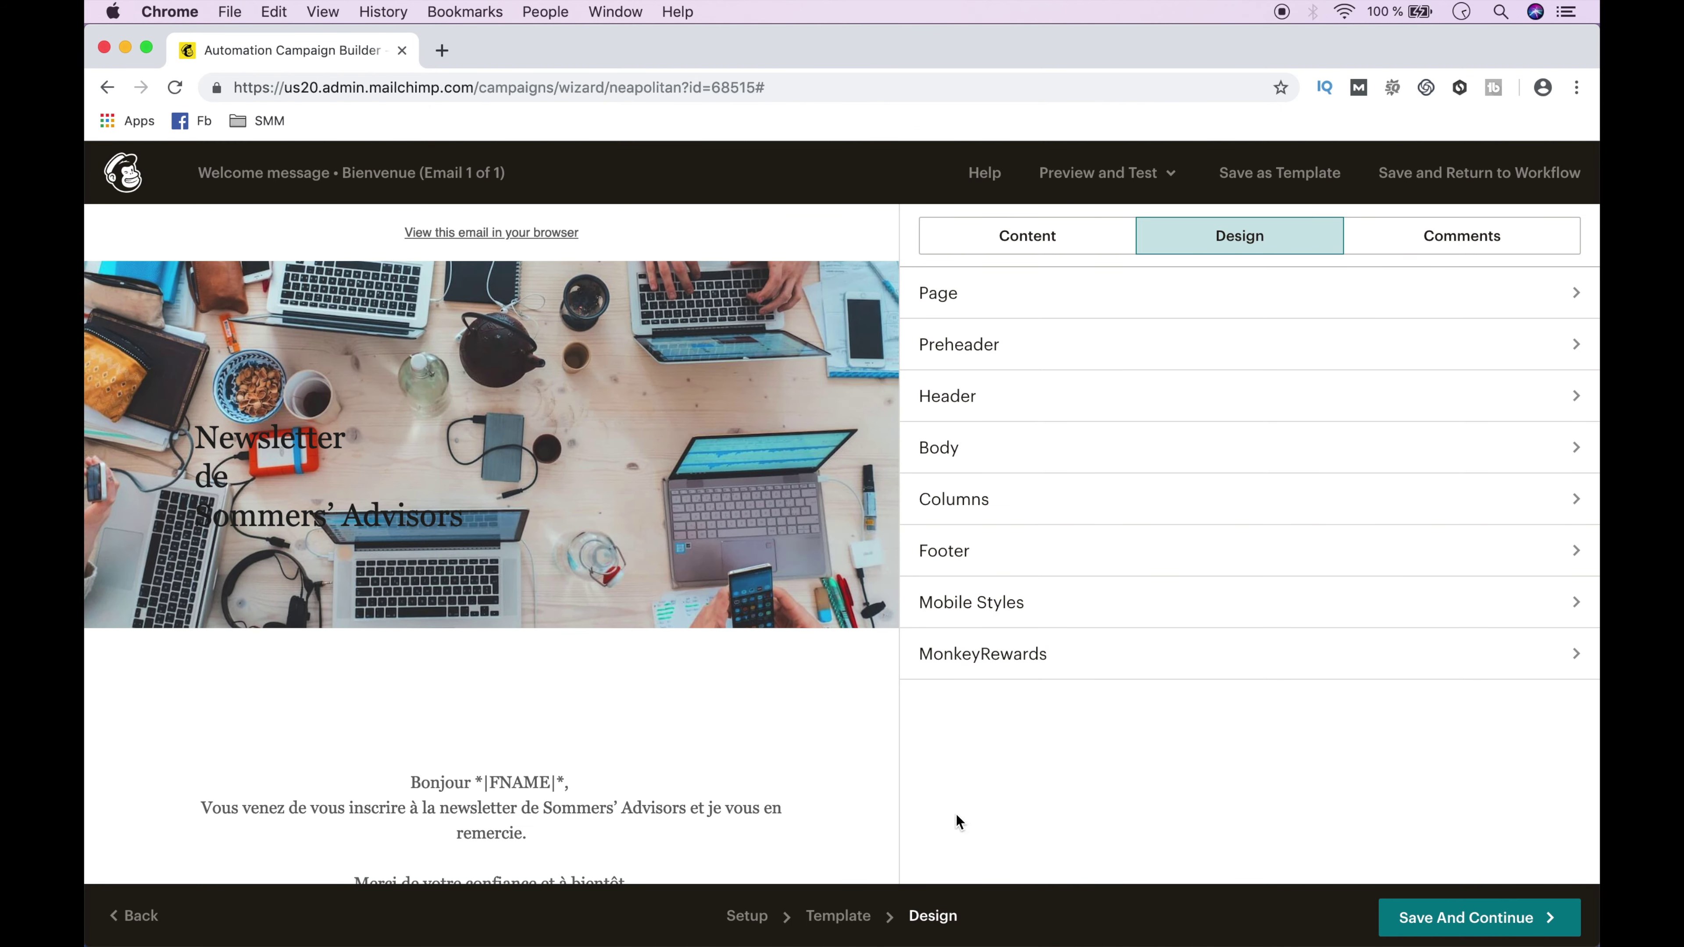
# Replace the columns background image with uploaded Email-Marketing-Newsletter-004.jpg.
pyautogui.click(1094, 498)
pyautogui.click(995, 523)
pyautogui.click(1414, 183)
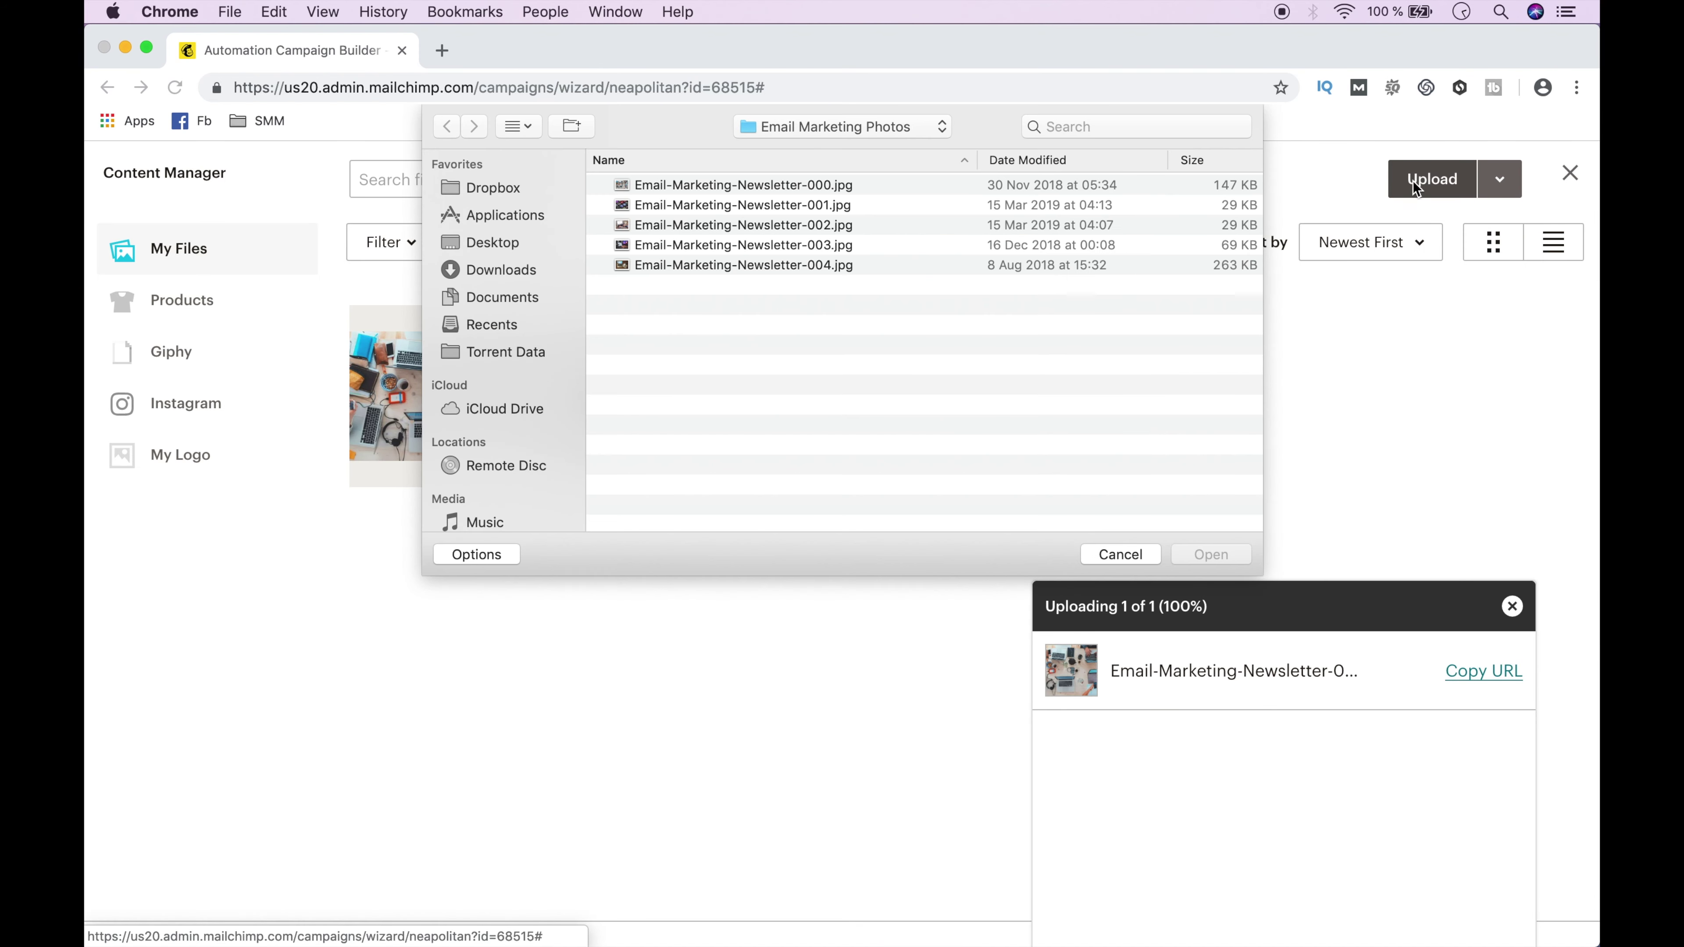
pyautogui.doubleClick(1005, 267)
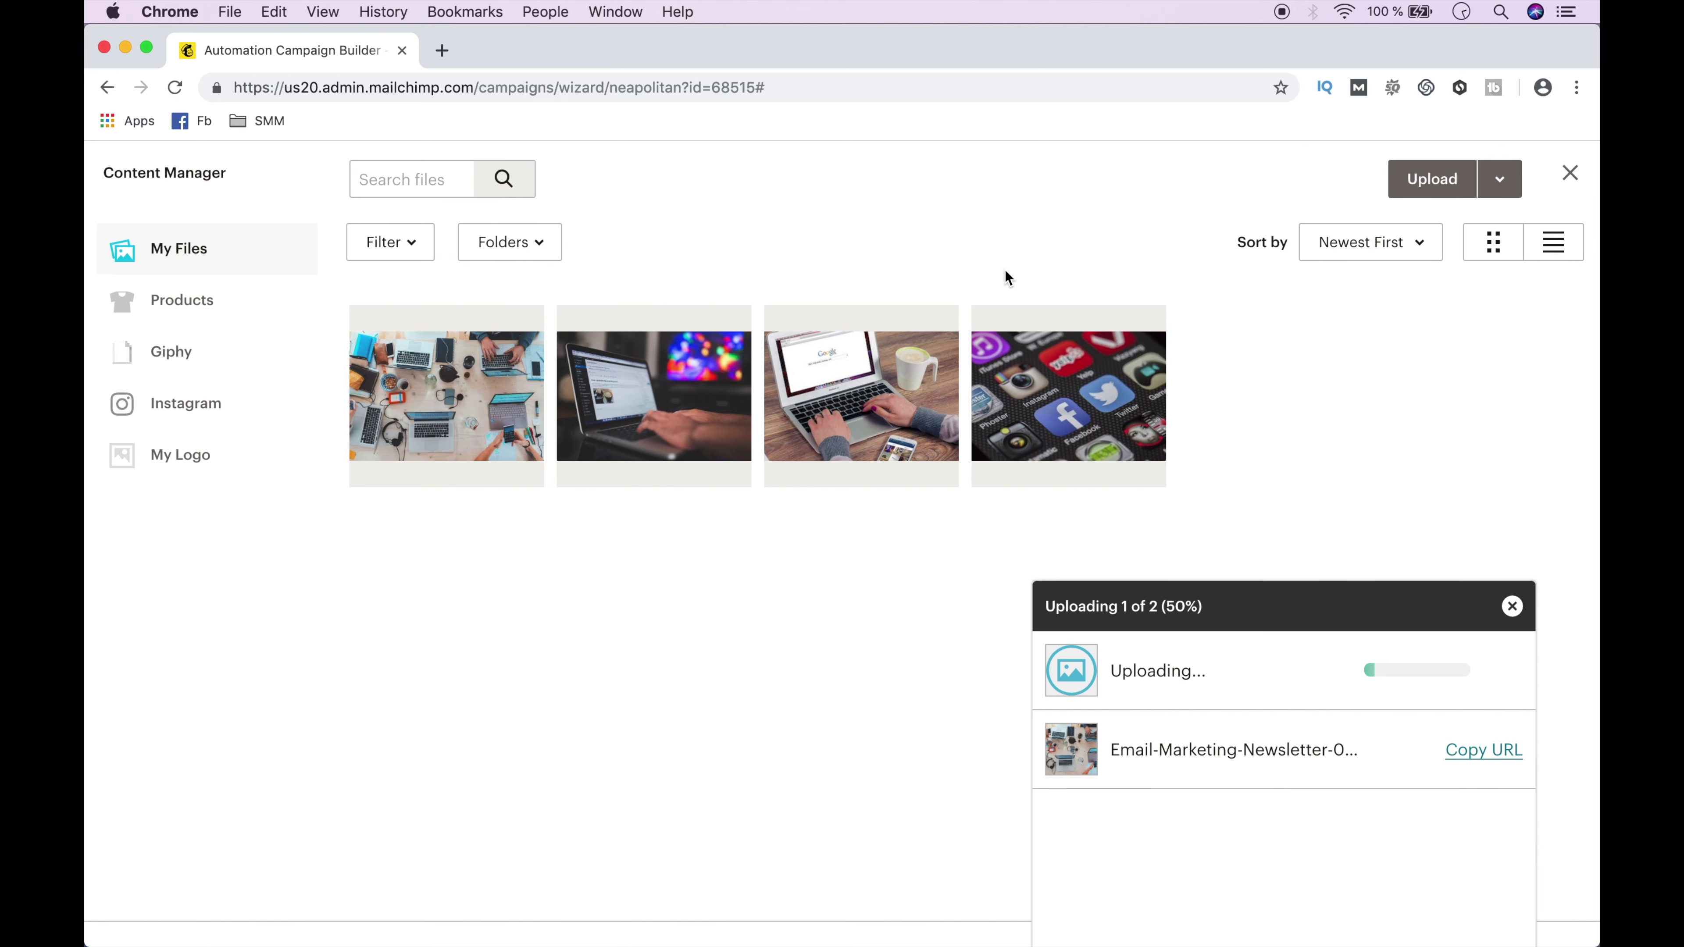
pyautogui.click(1482, 179)
pyautogui.click(956, 857)
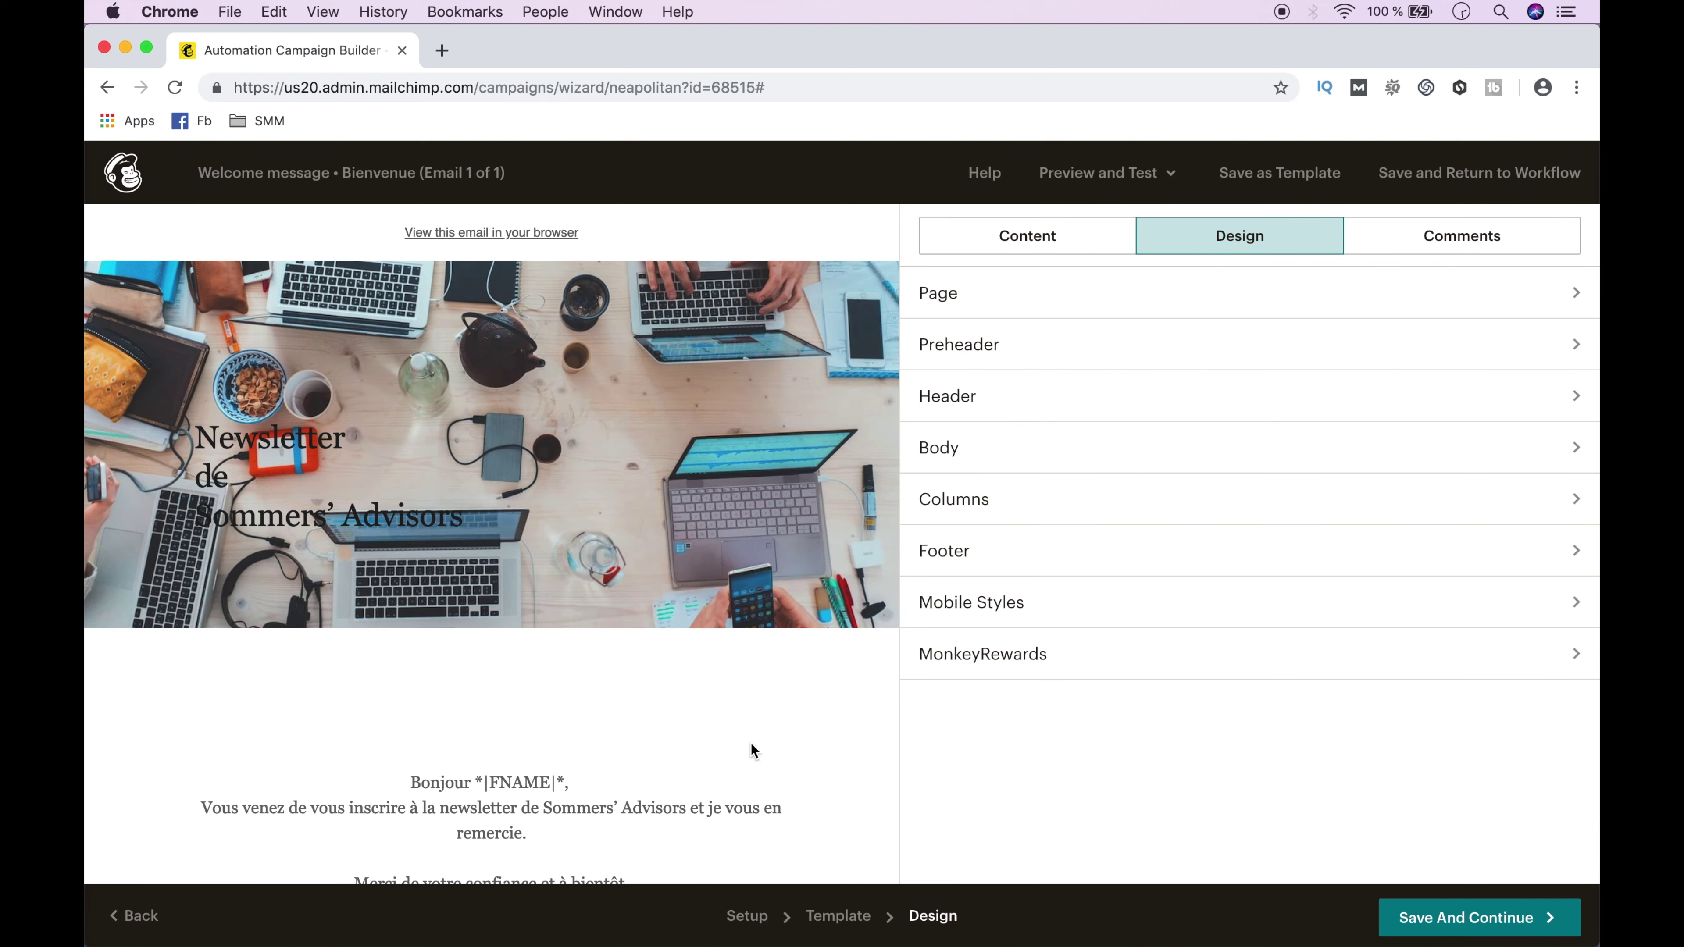
# Give the whole 'Newsletter de Sommers’ Advisors' header text a light grey background and save it.
pyautogui.click(443, 492)
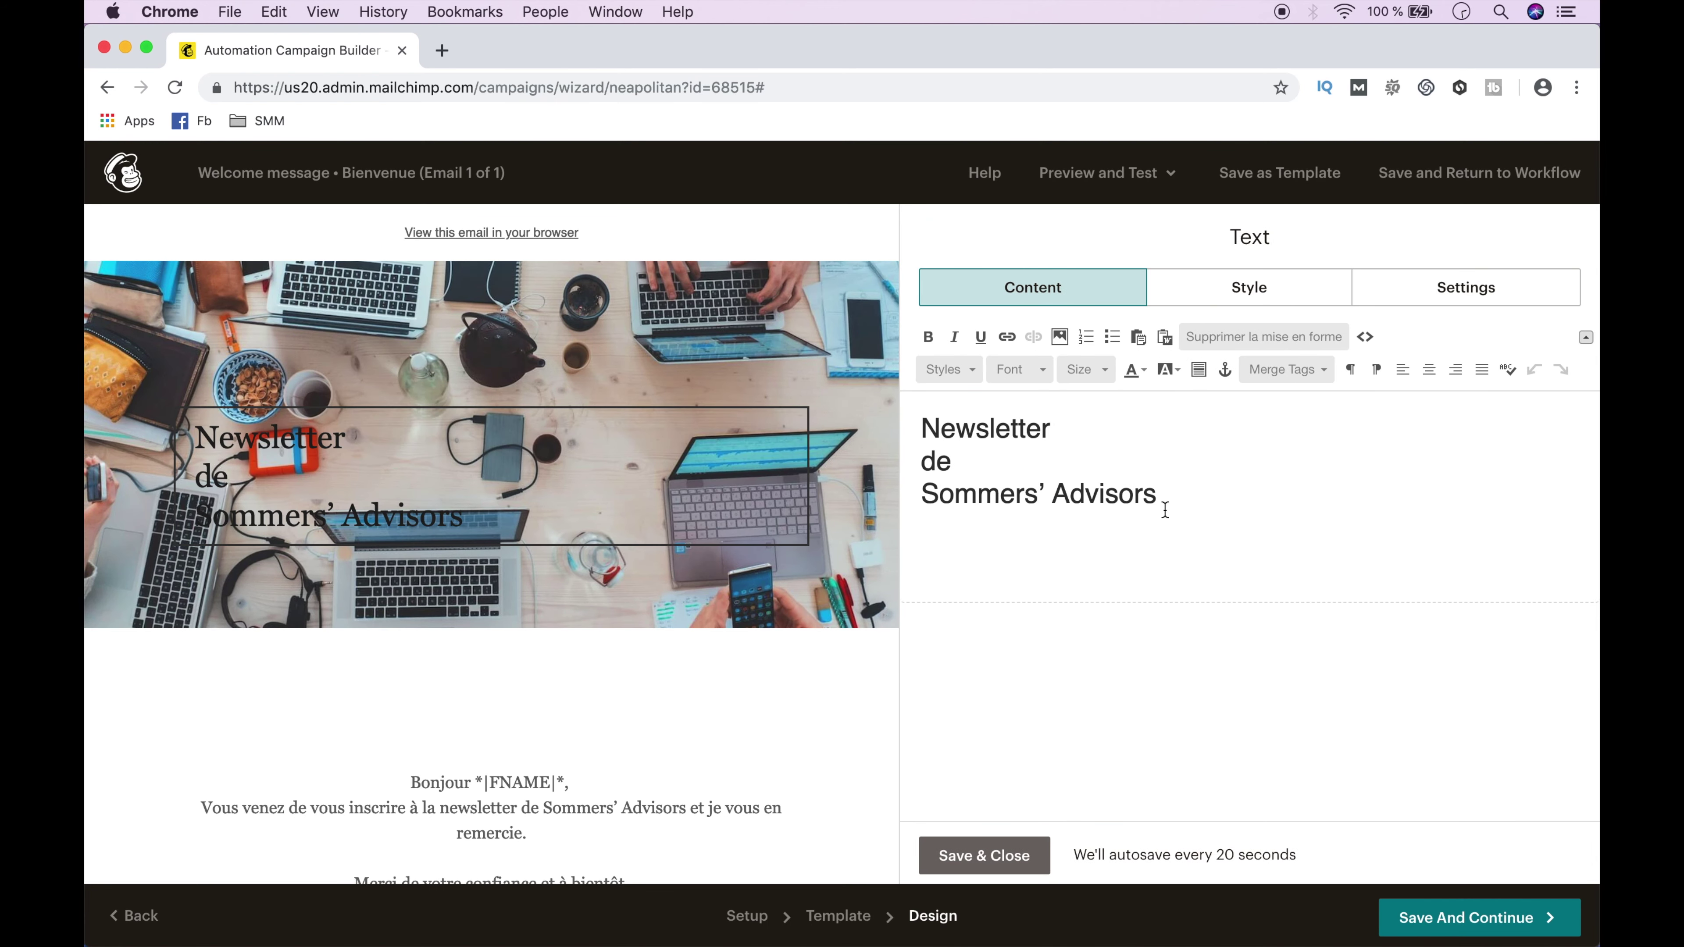
pyautogui.moveTo(1181, 507); pyautogui.dragTo(970, 338)
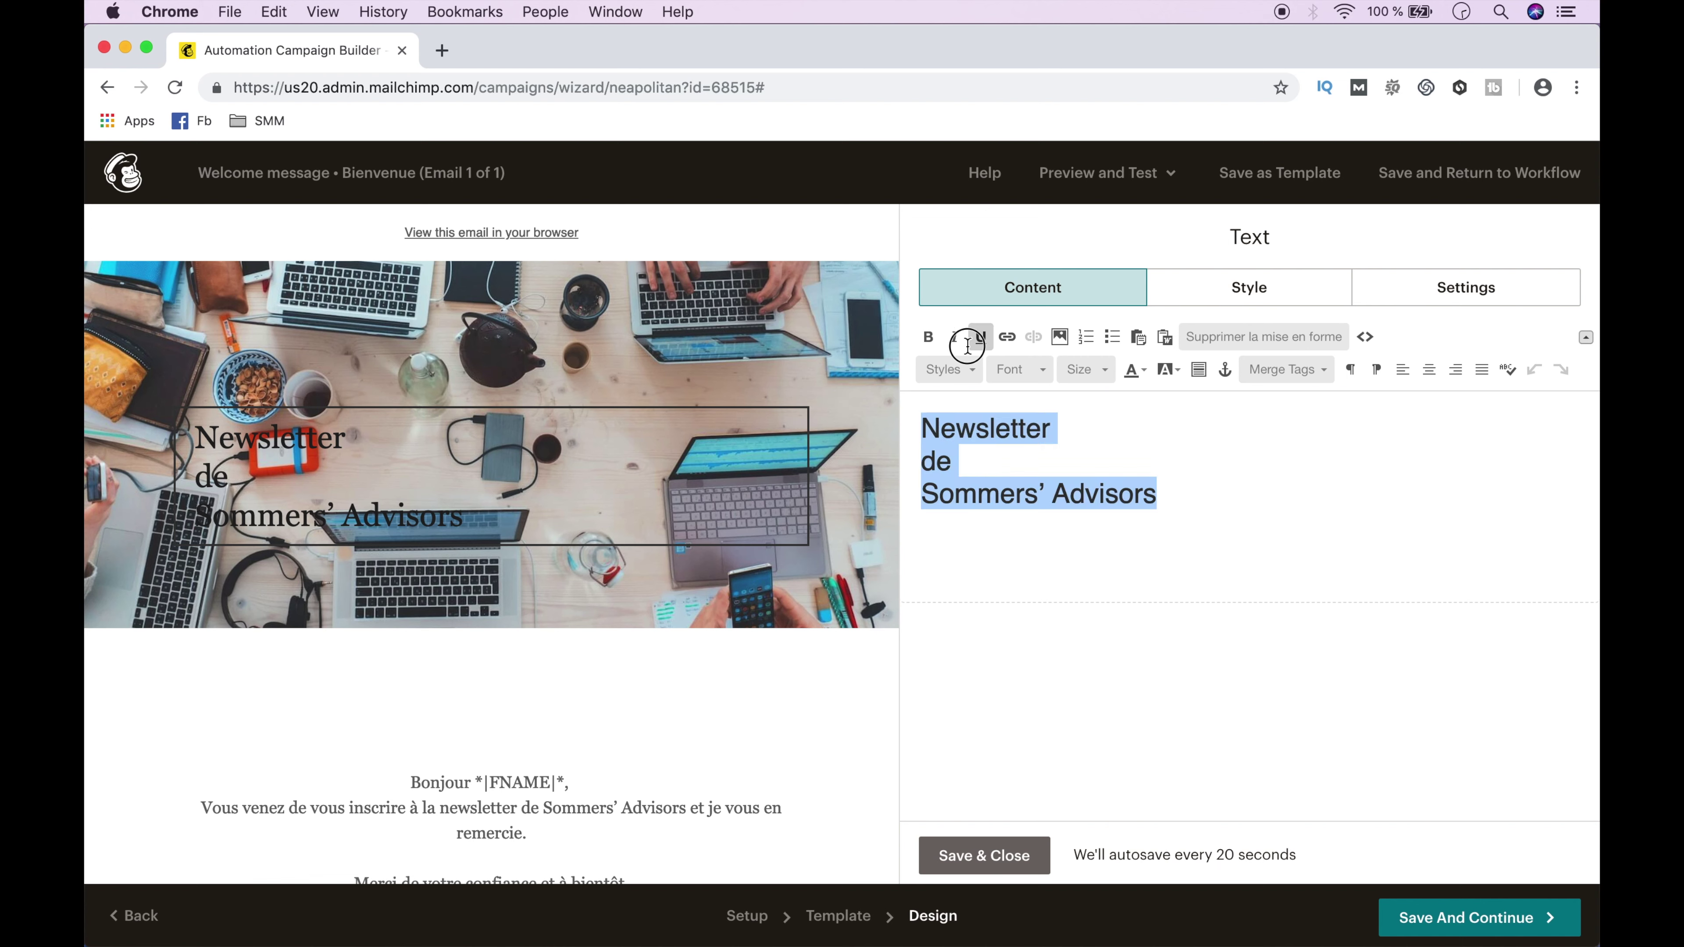
pyautogui.click(1178, 370)
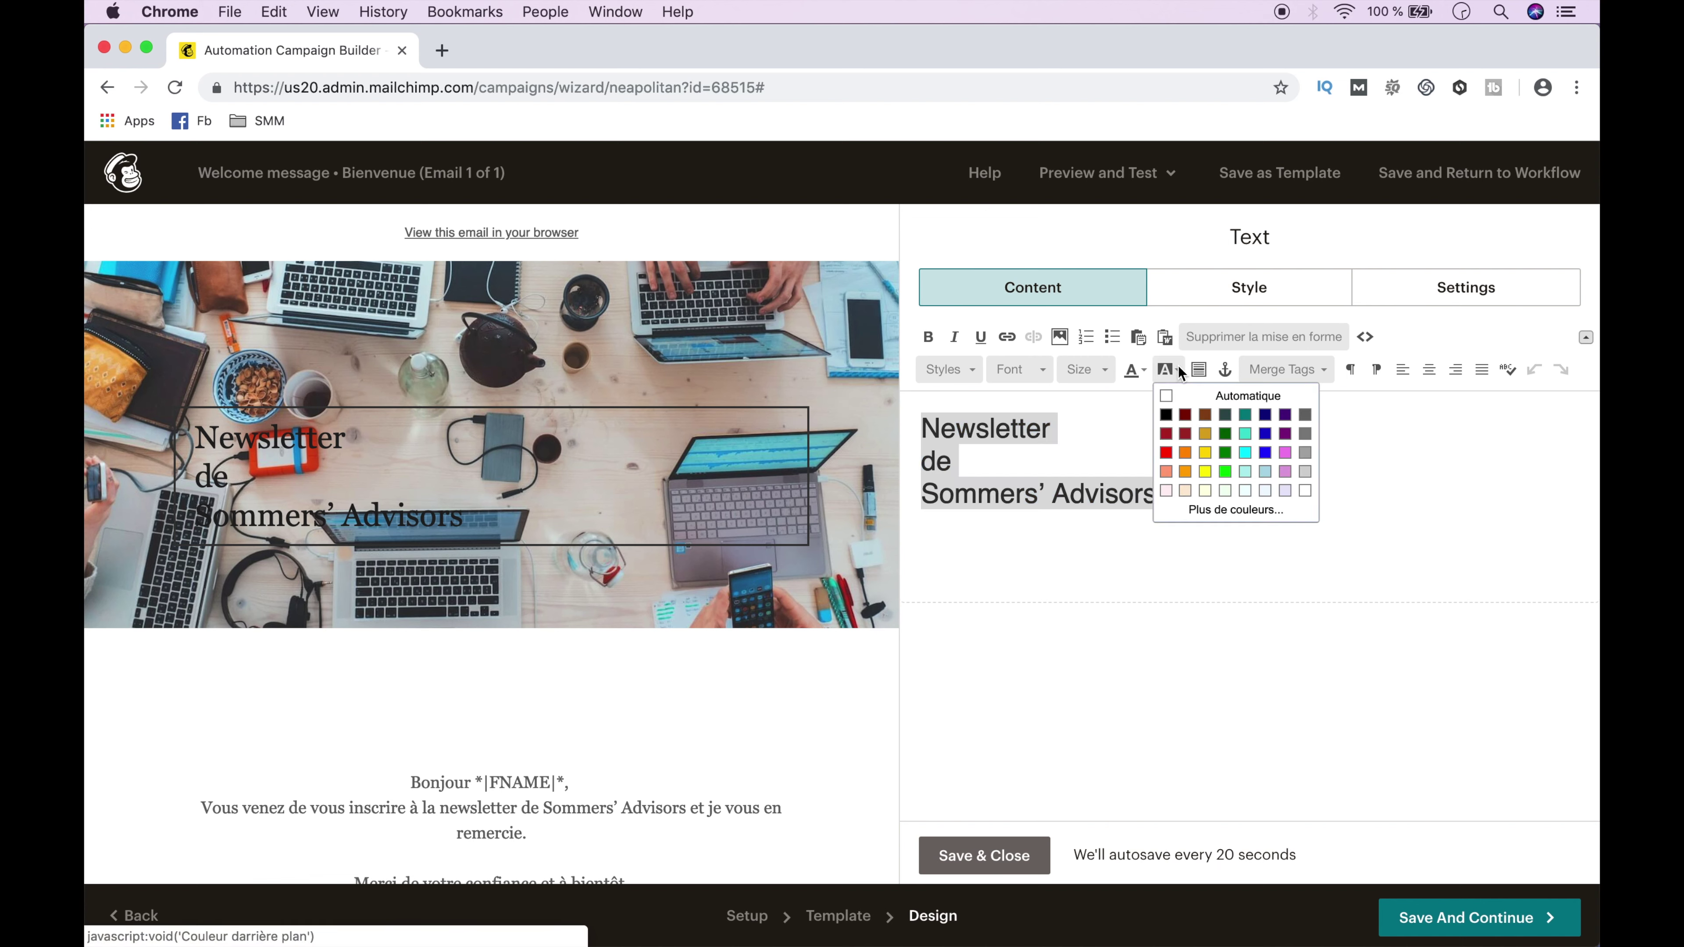
pyautogui.click(1305, 471)
pyautogui.click(1022, 849)
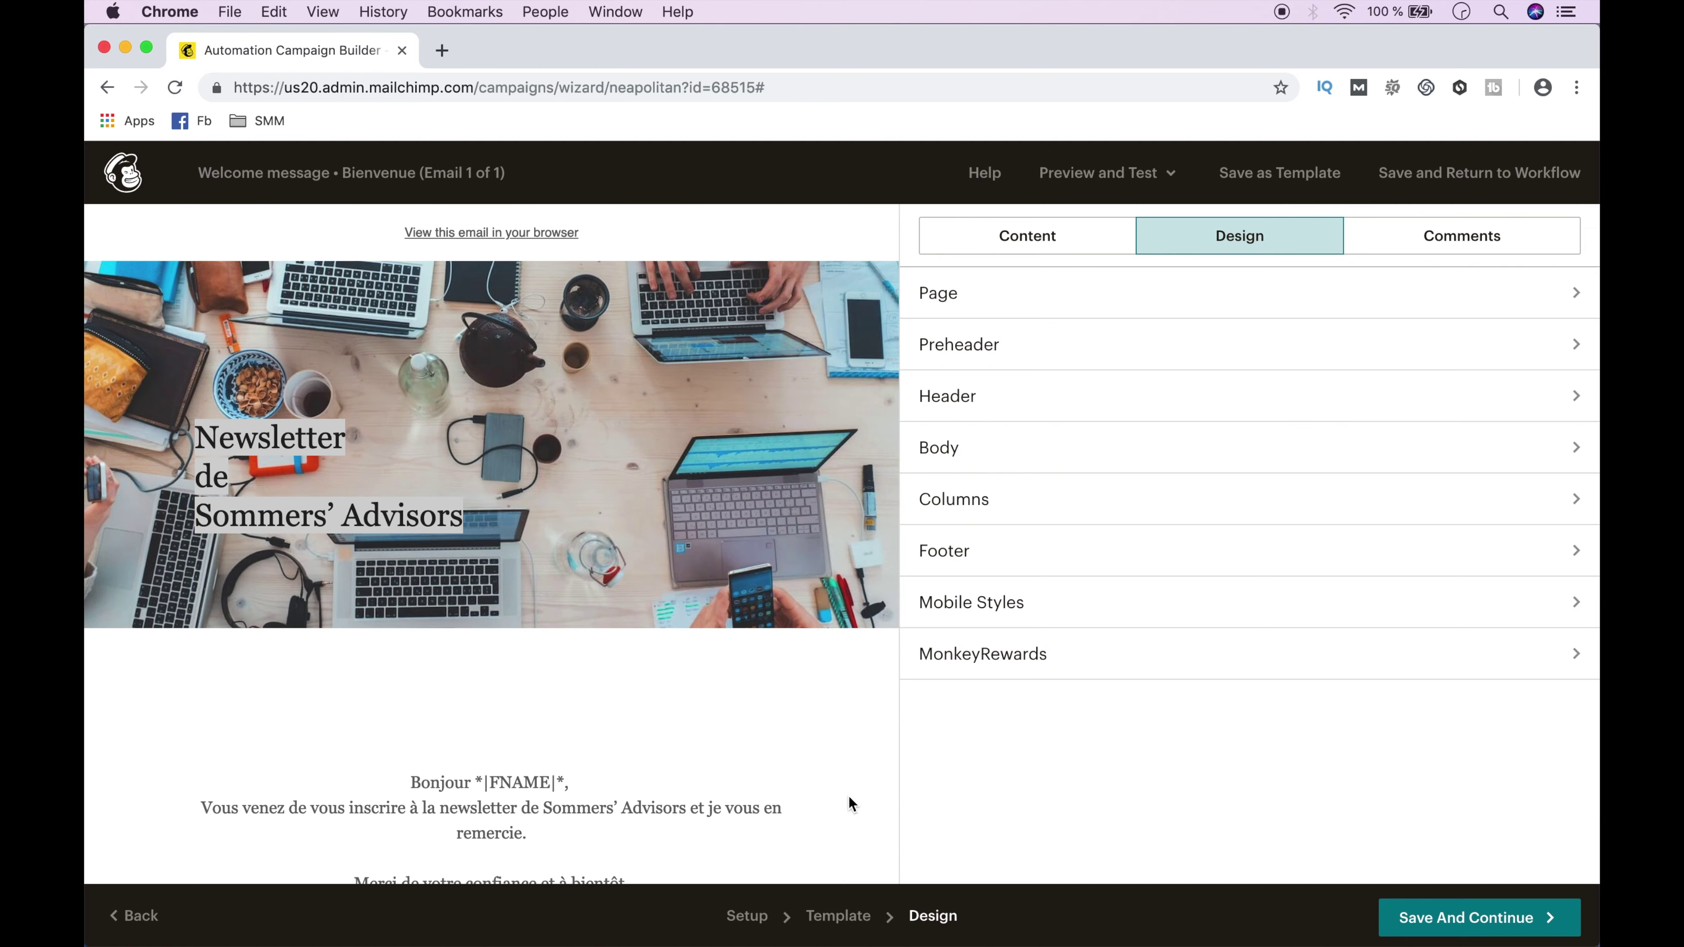
pyautogui.scroll(-15, 848, 797)
pyautogui.scroll(4, 848, 797)
pyautogui.scroll(12, 849, 797)
# Save the email design and send a test of it to the company contact address.
pyautogui.click(1445, 912)
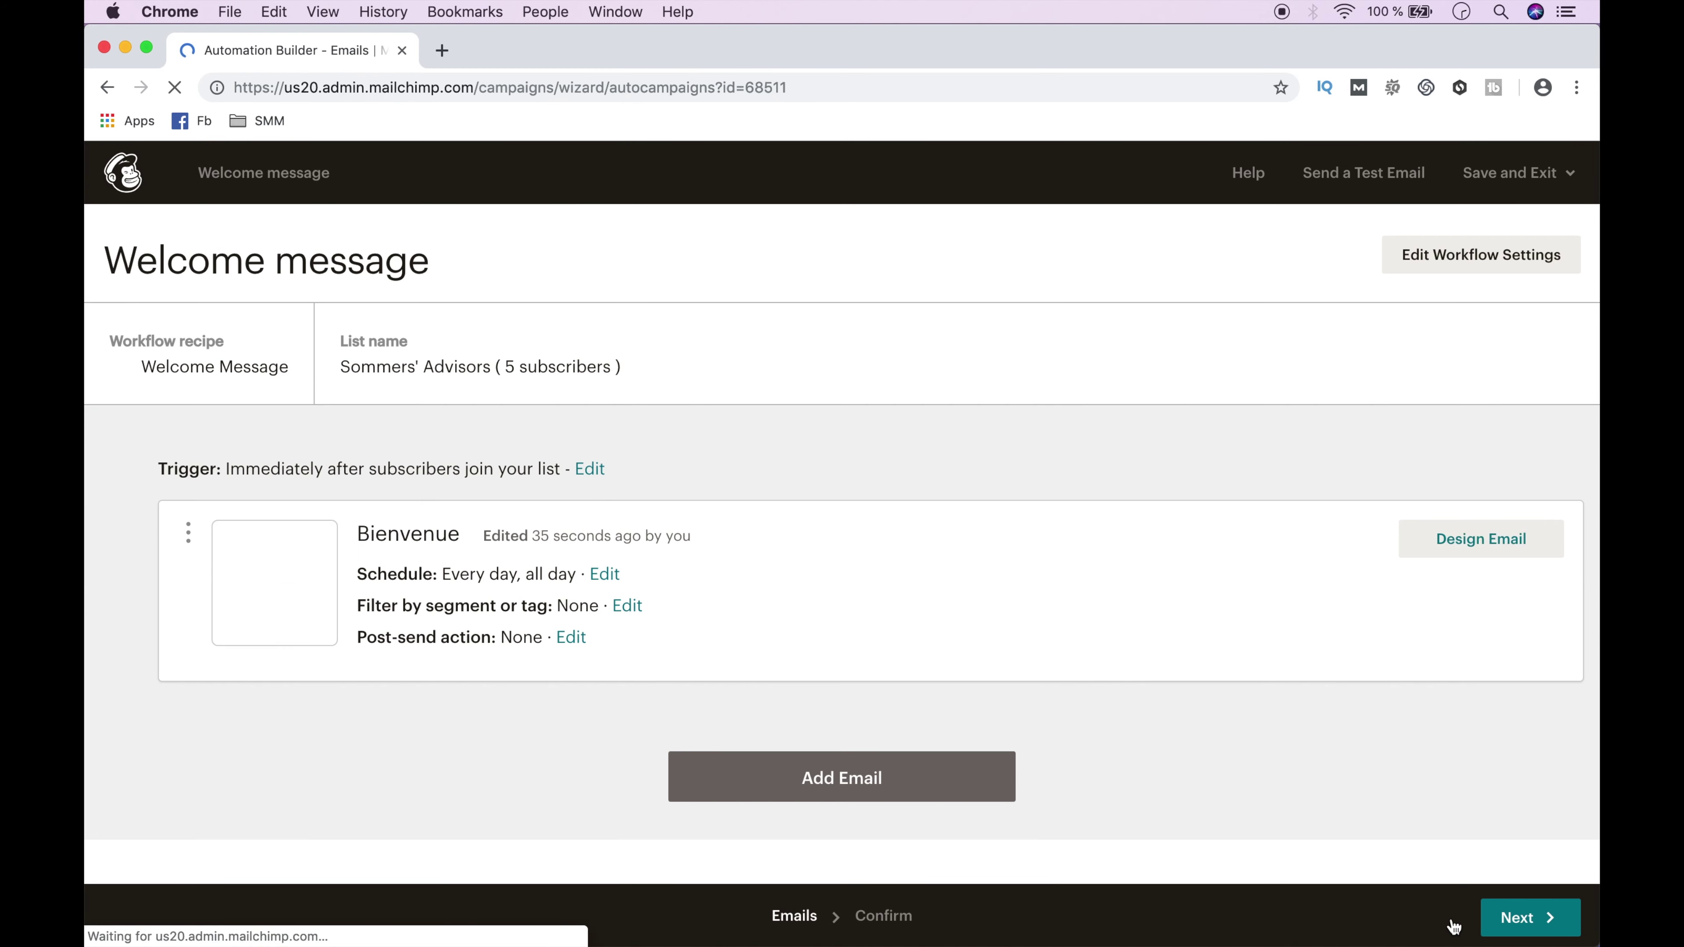
pyautogui.click(1532, 923)
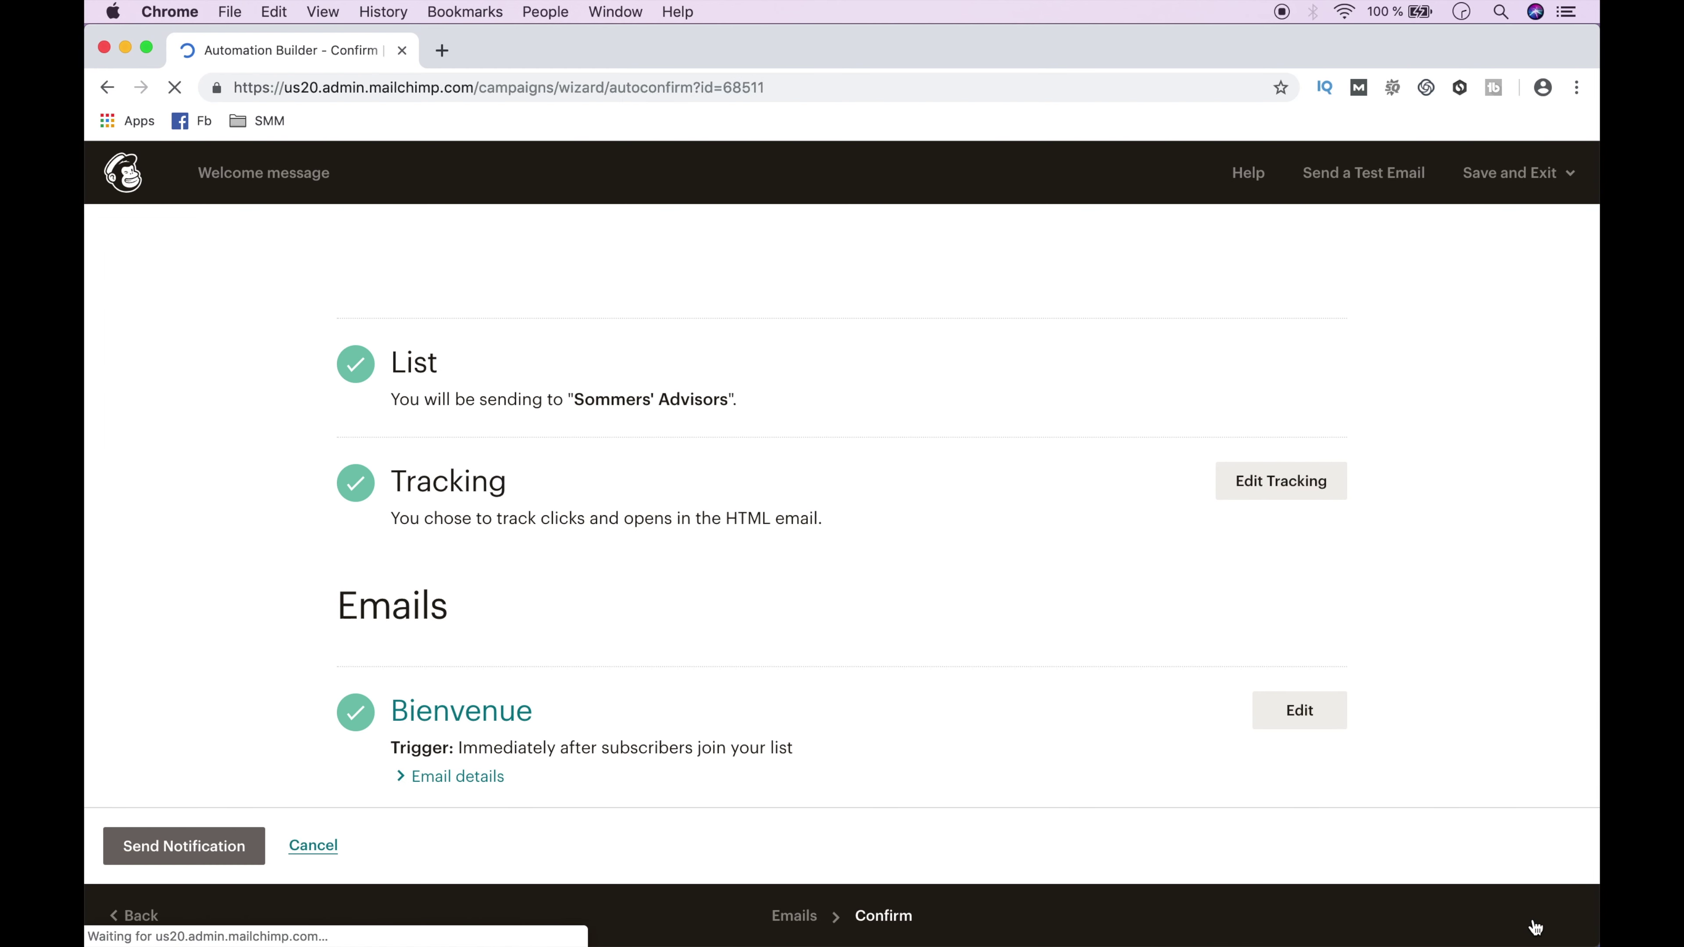
pyautogui.click(1355, 167)
pyautogui.click(876, 580)
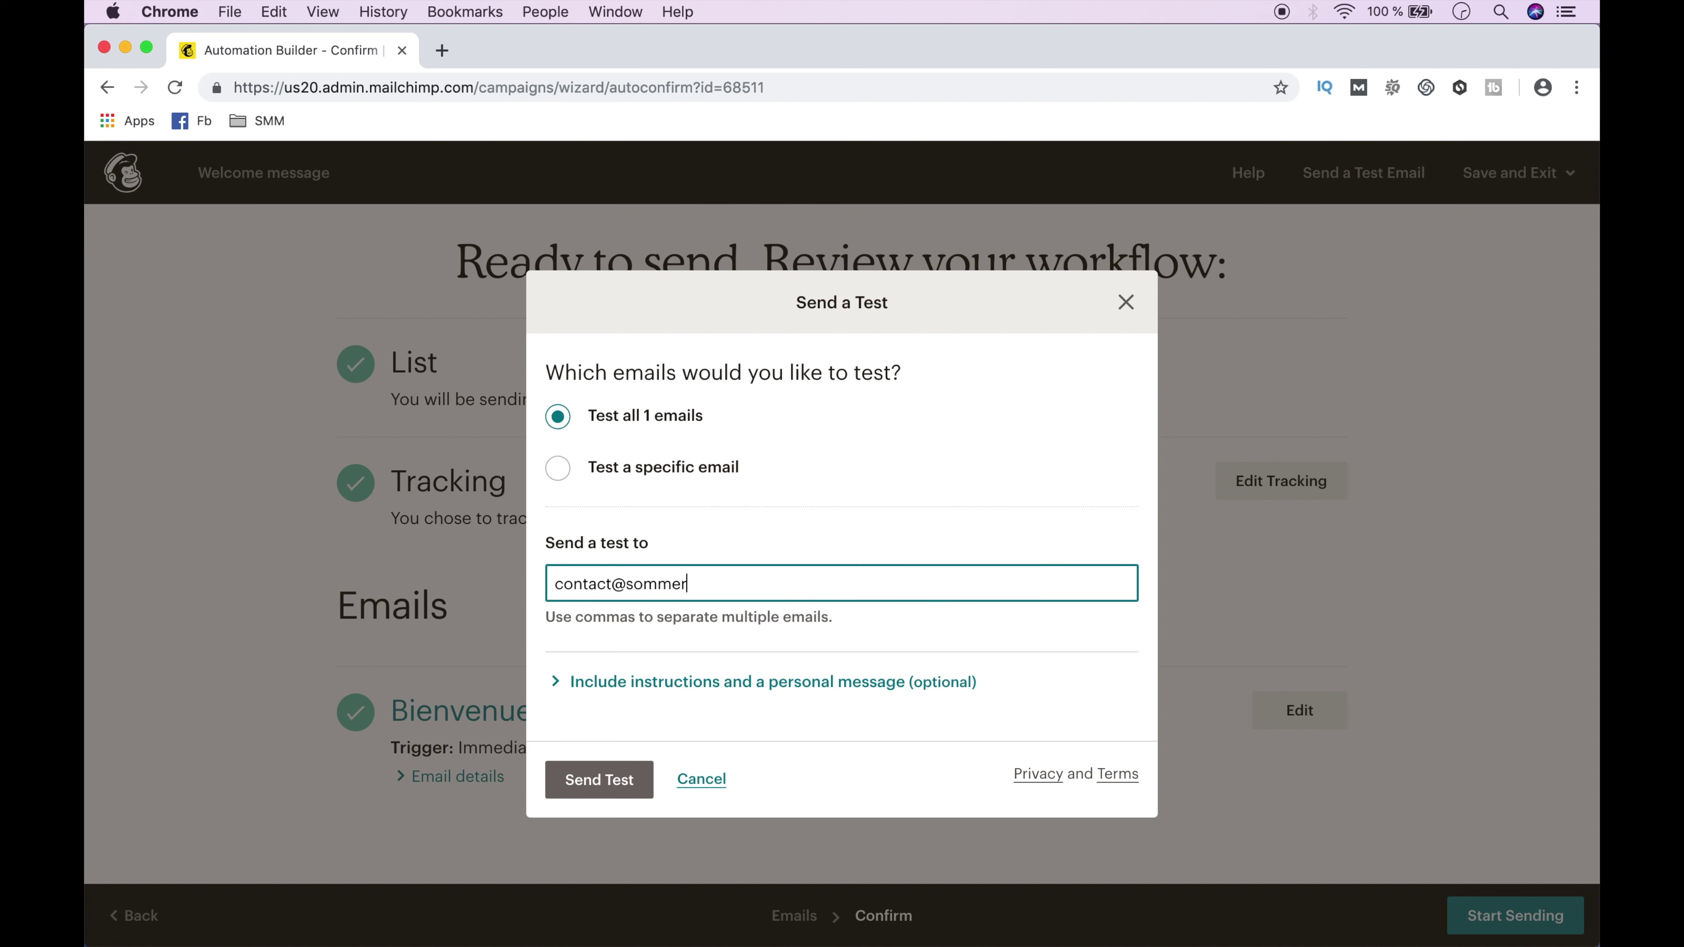
pyautogui.click(606, 785)
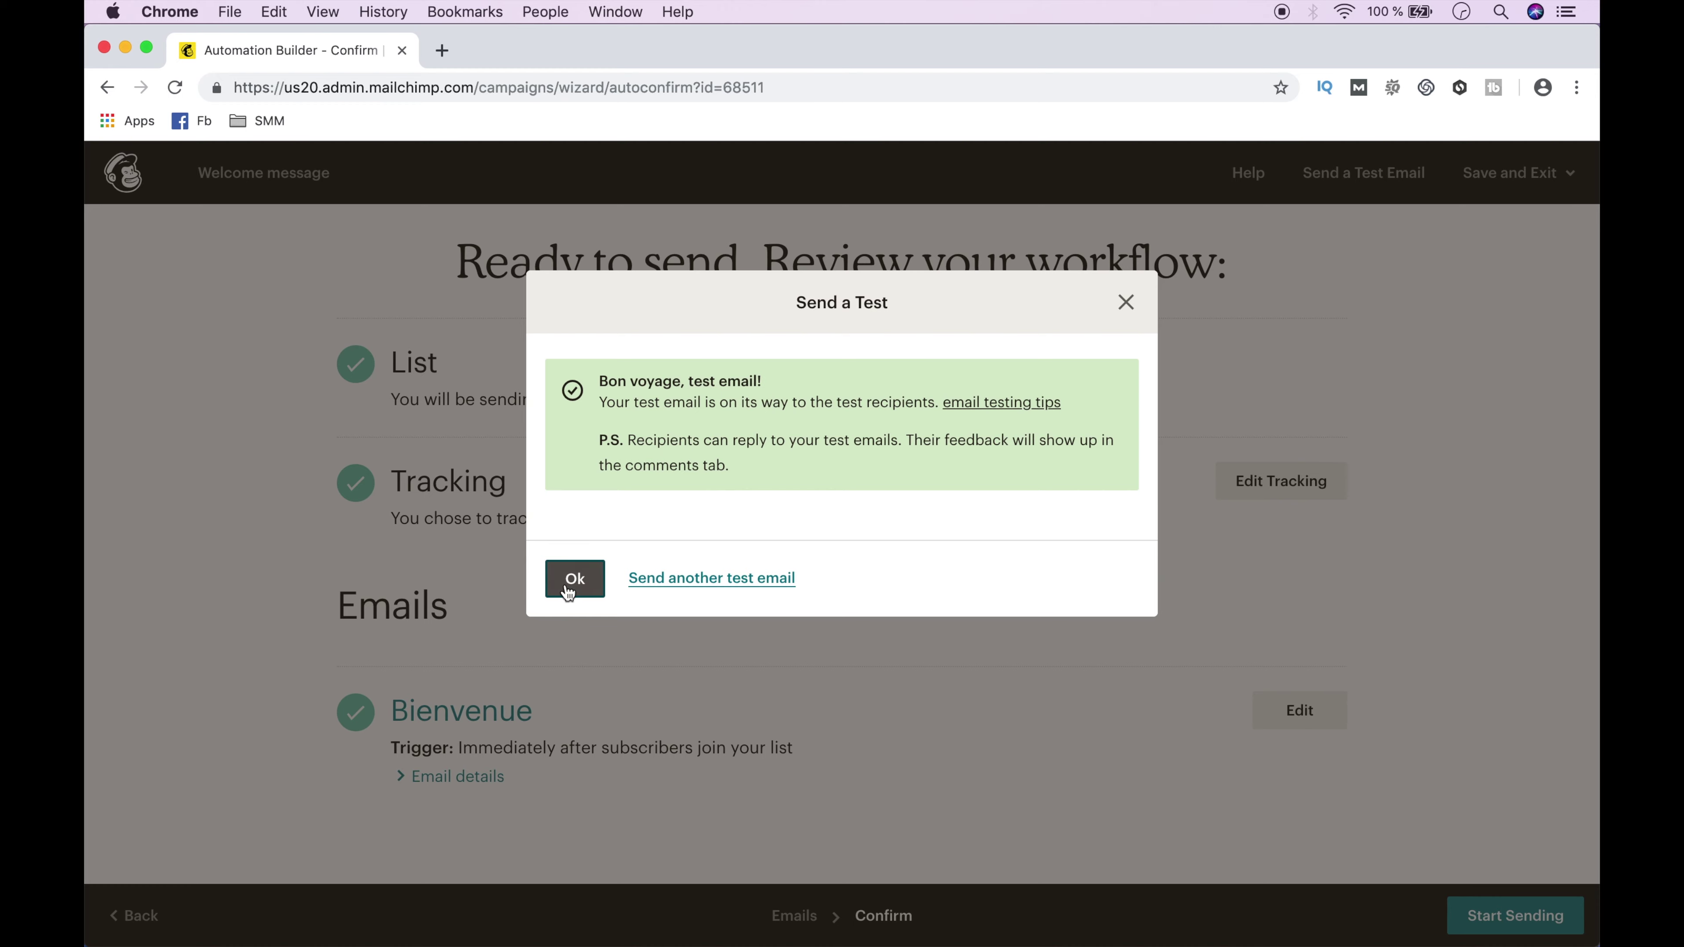
pyautogui.click(568, 578)
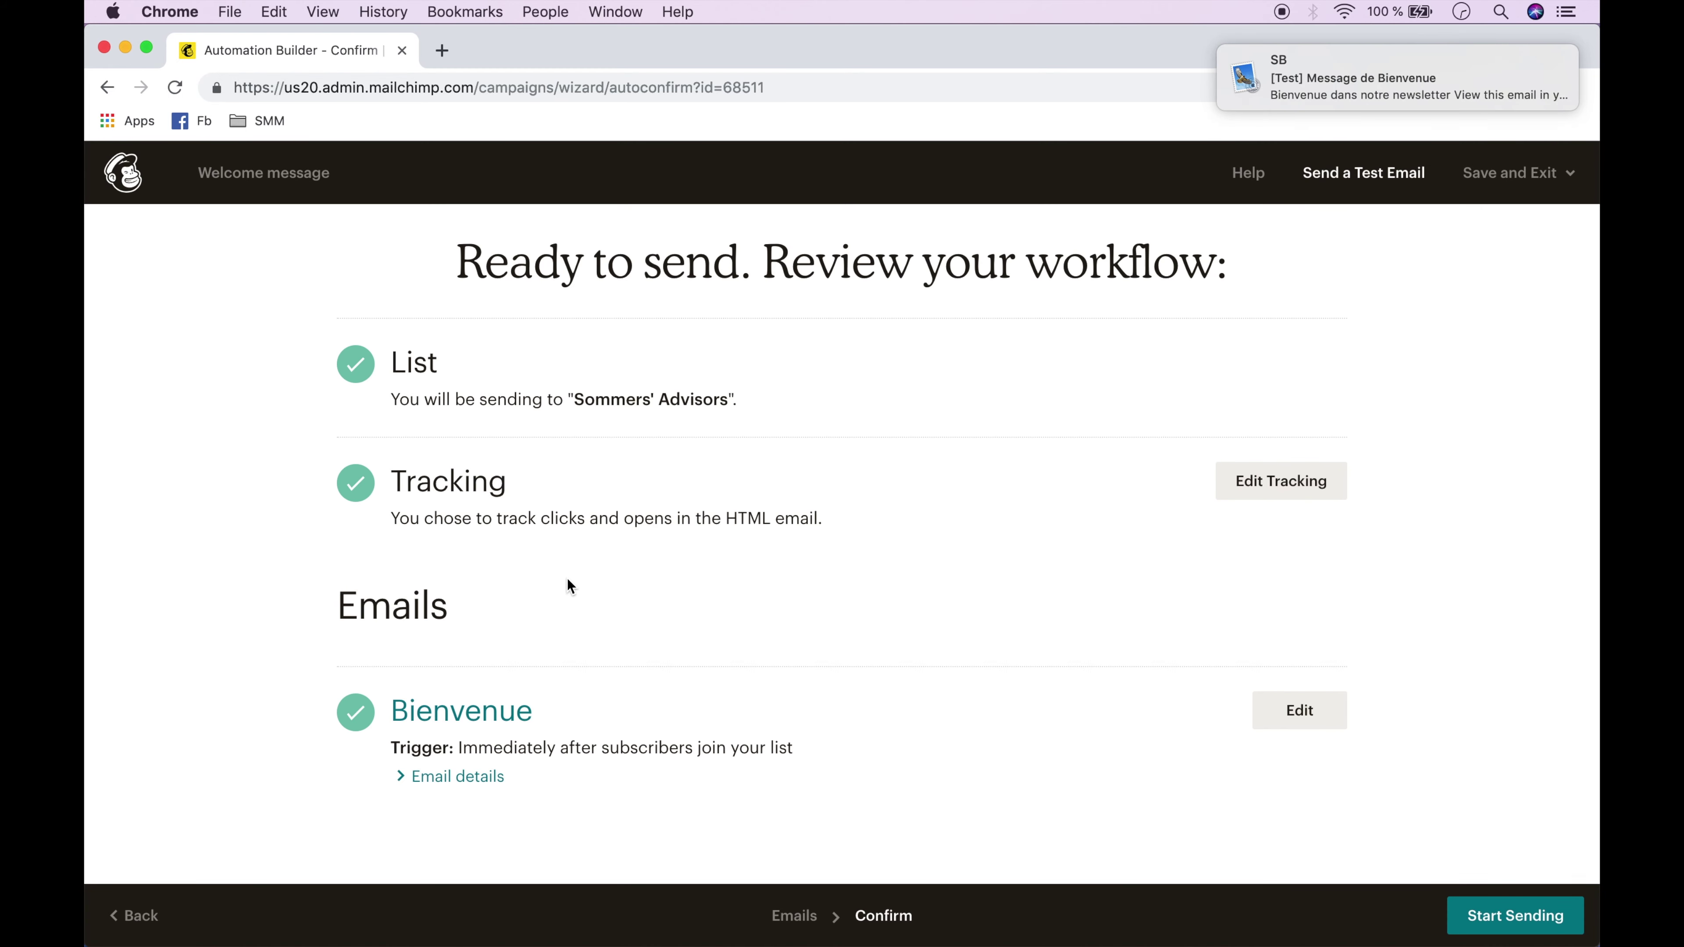
# Review the received test email in Apple Mail, then return to Mailchimp.
pyautogui.click(1395, 73)
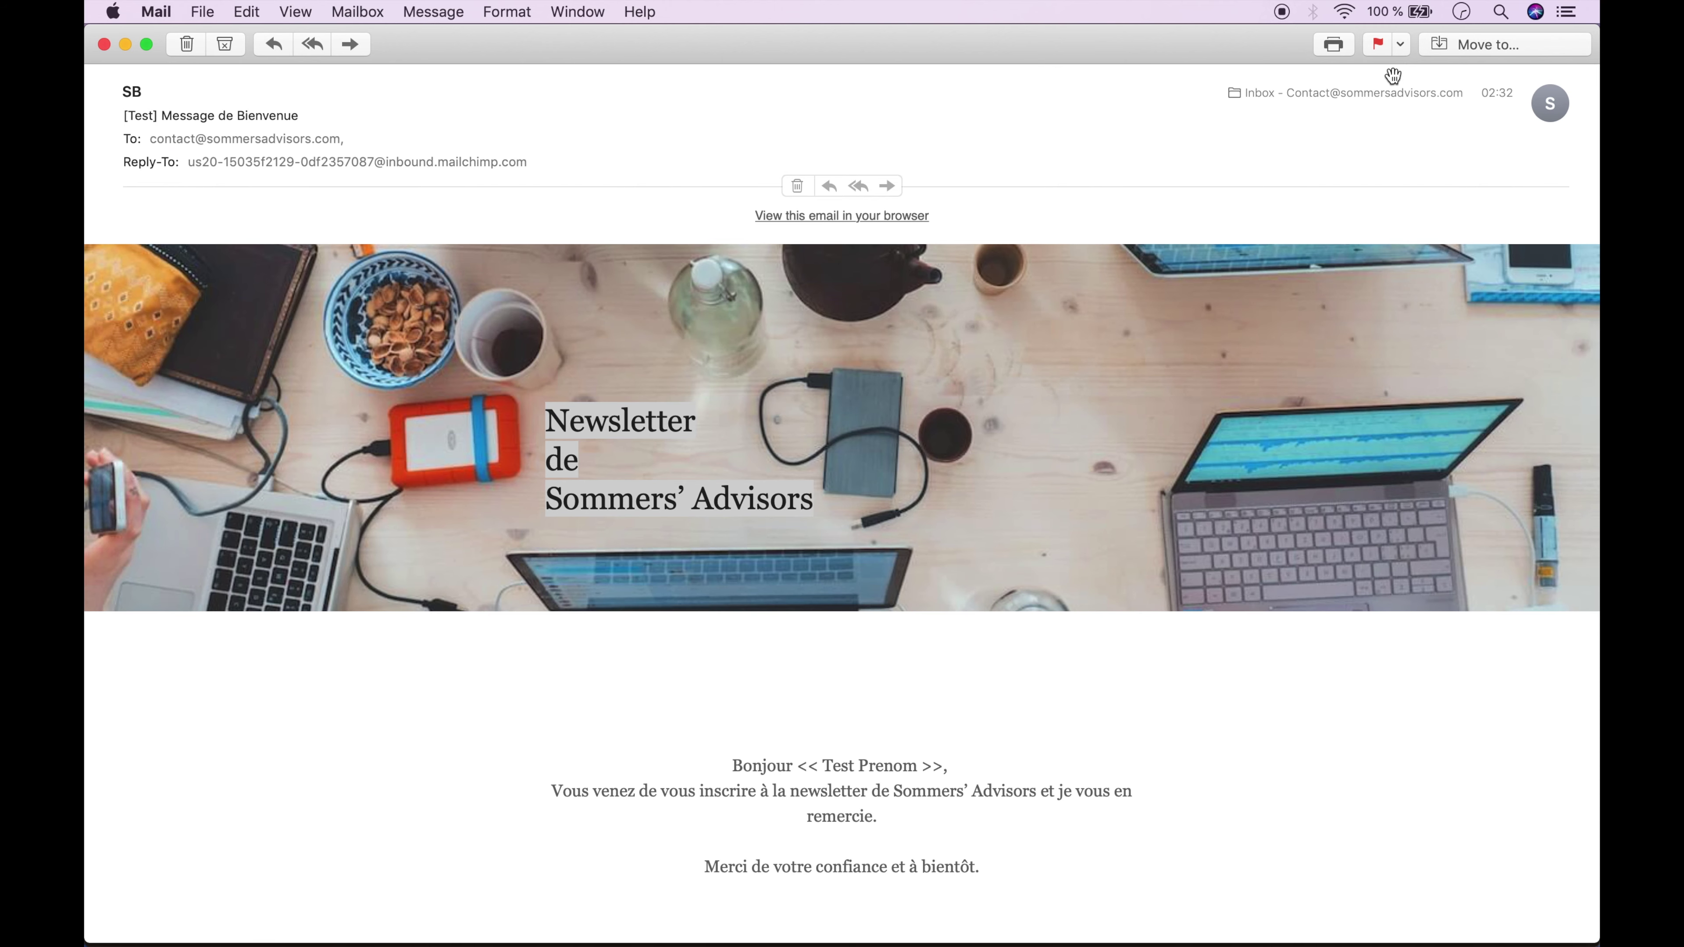
pyautogui.scroll(-15, 1353, 351)
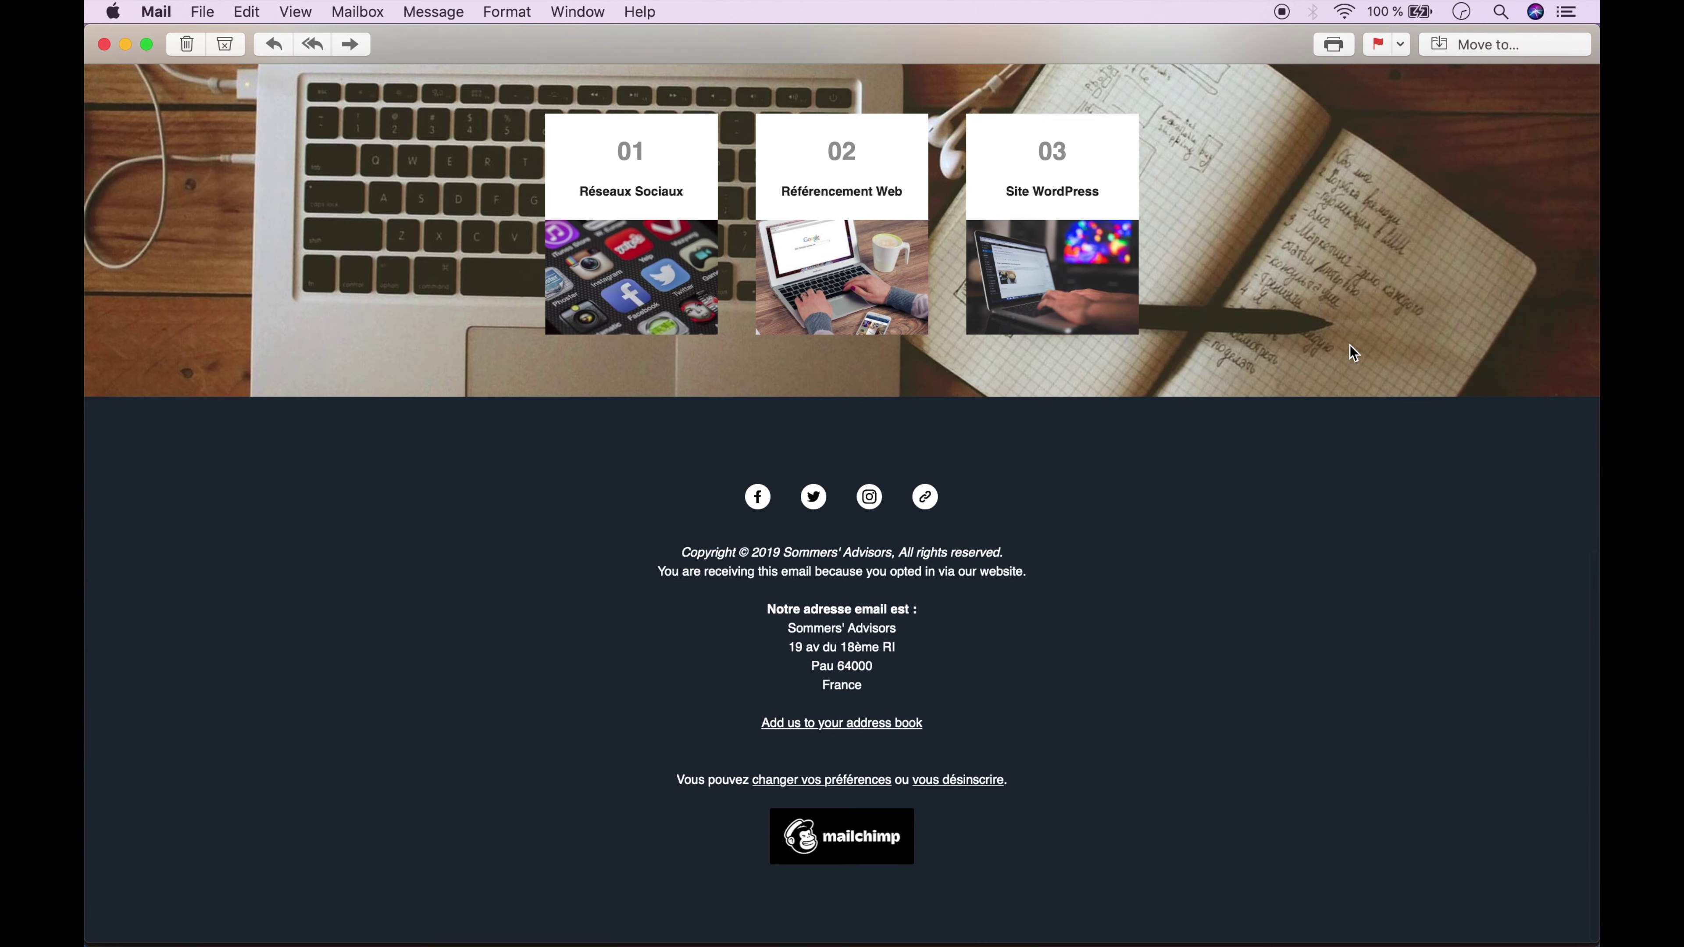
pyautogui.scroll(15, 1350, 352)
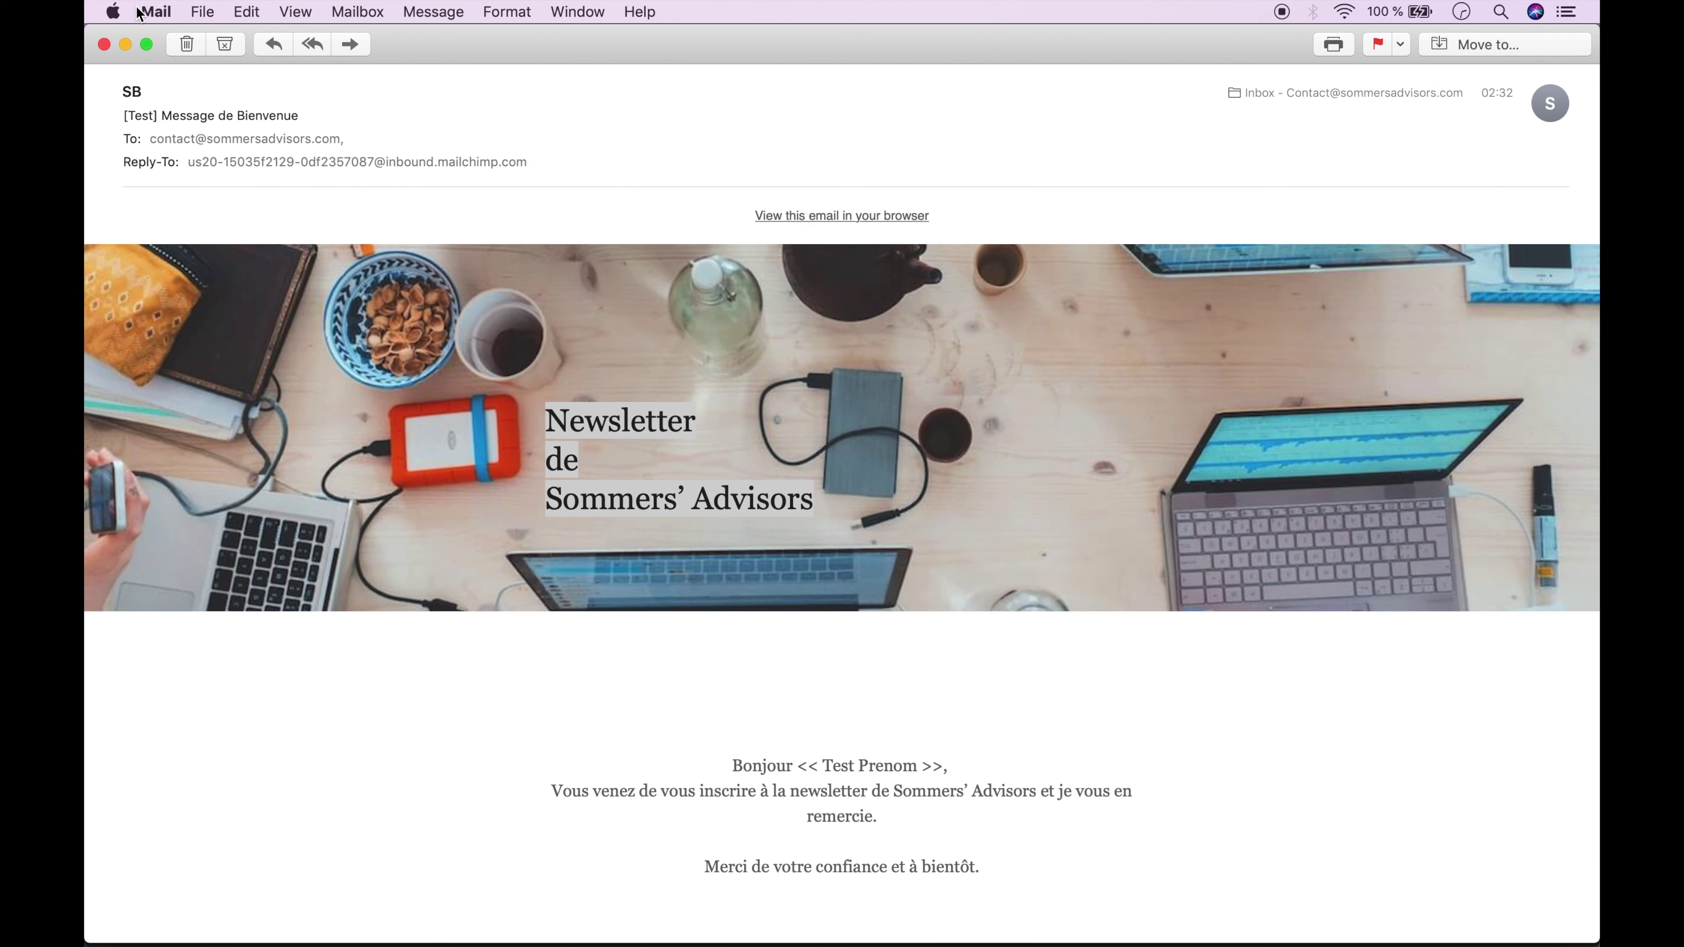
pyautogui.click(105, 45)
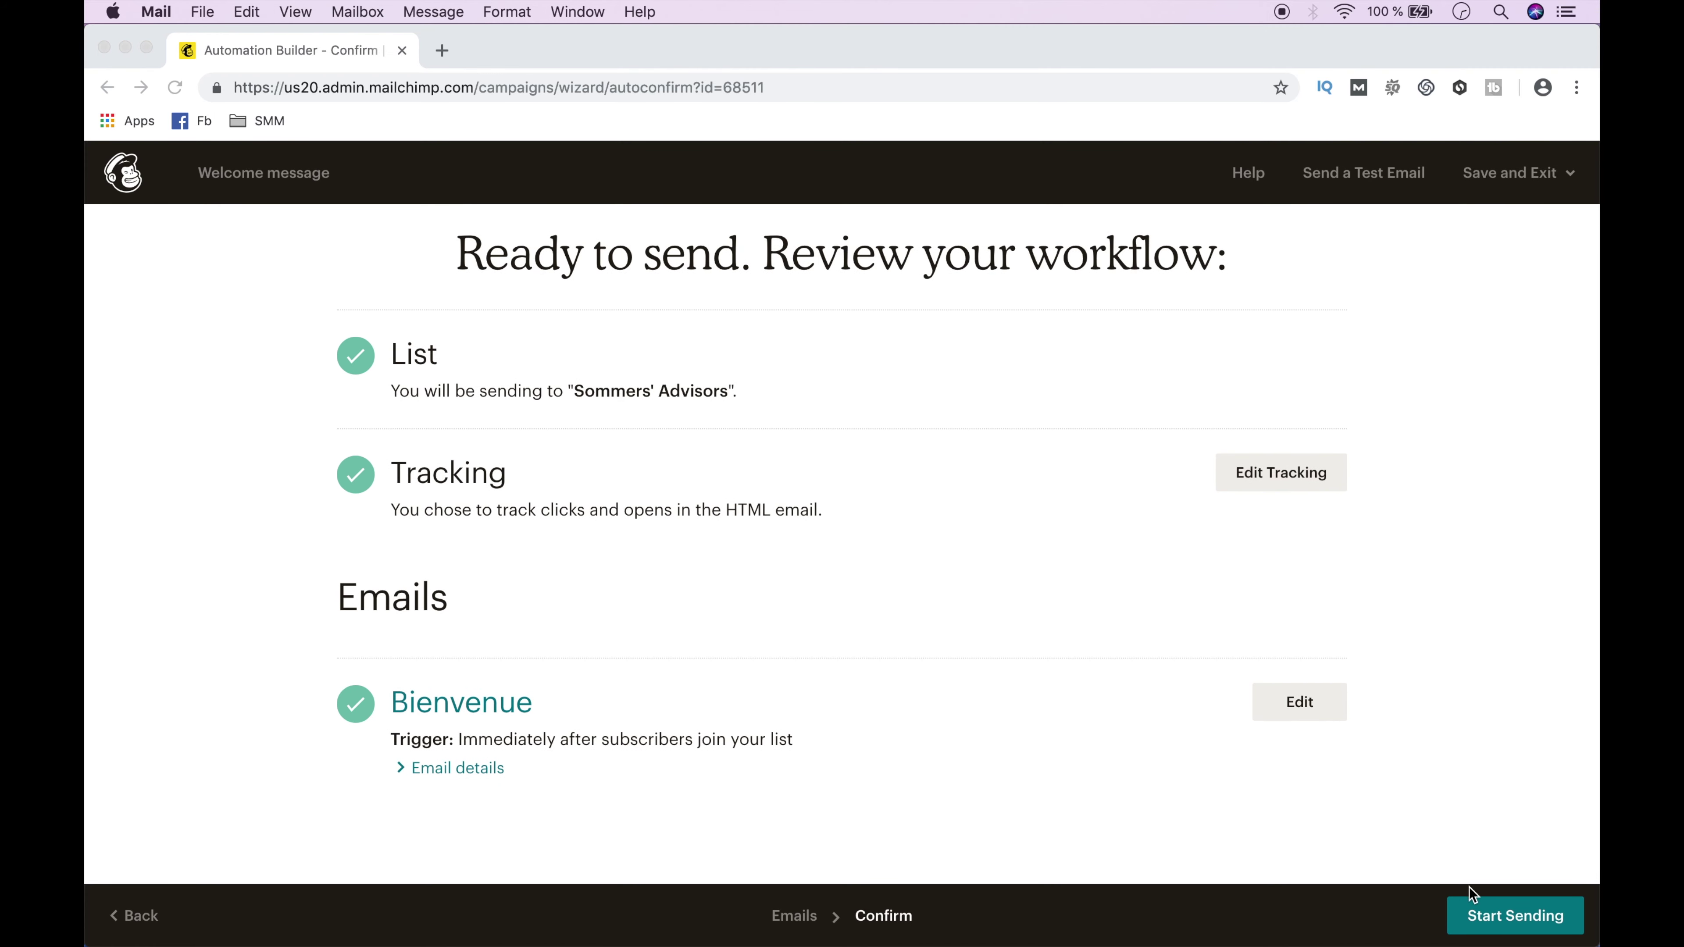
# Confirm Start Sending for the Welcome message workflow and check its Sending status under Campaigns.
pyautogui.click(1515, 919)
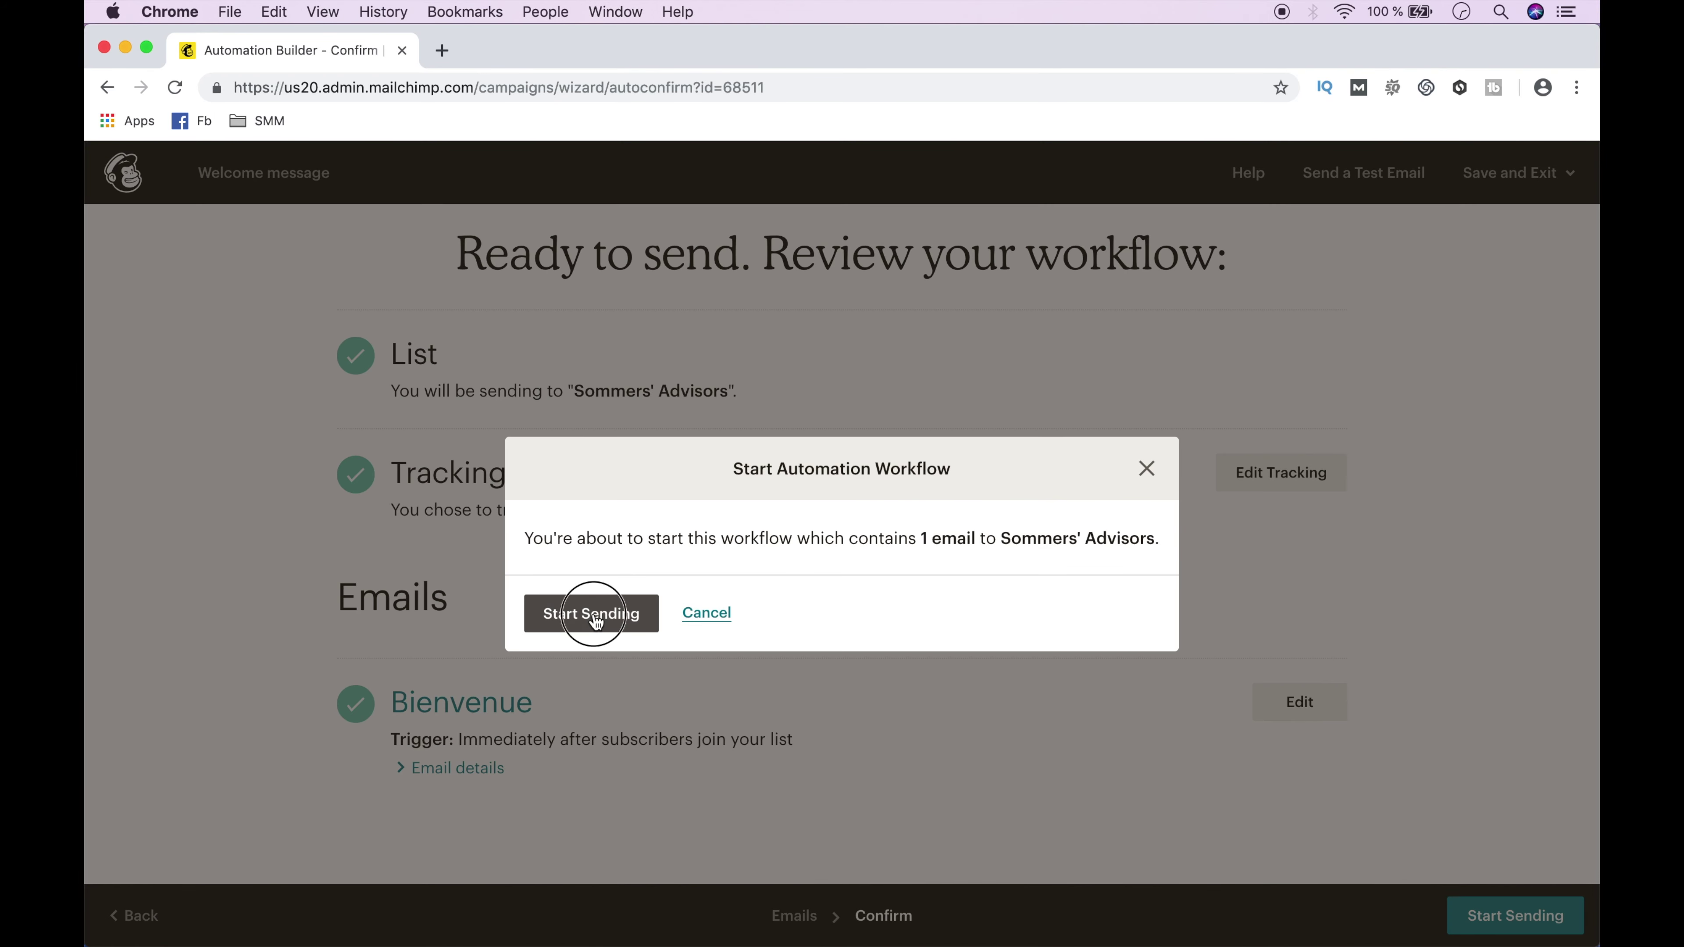
pyautogui.click(593, 616)
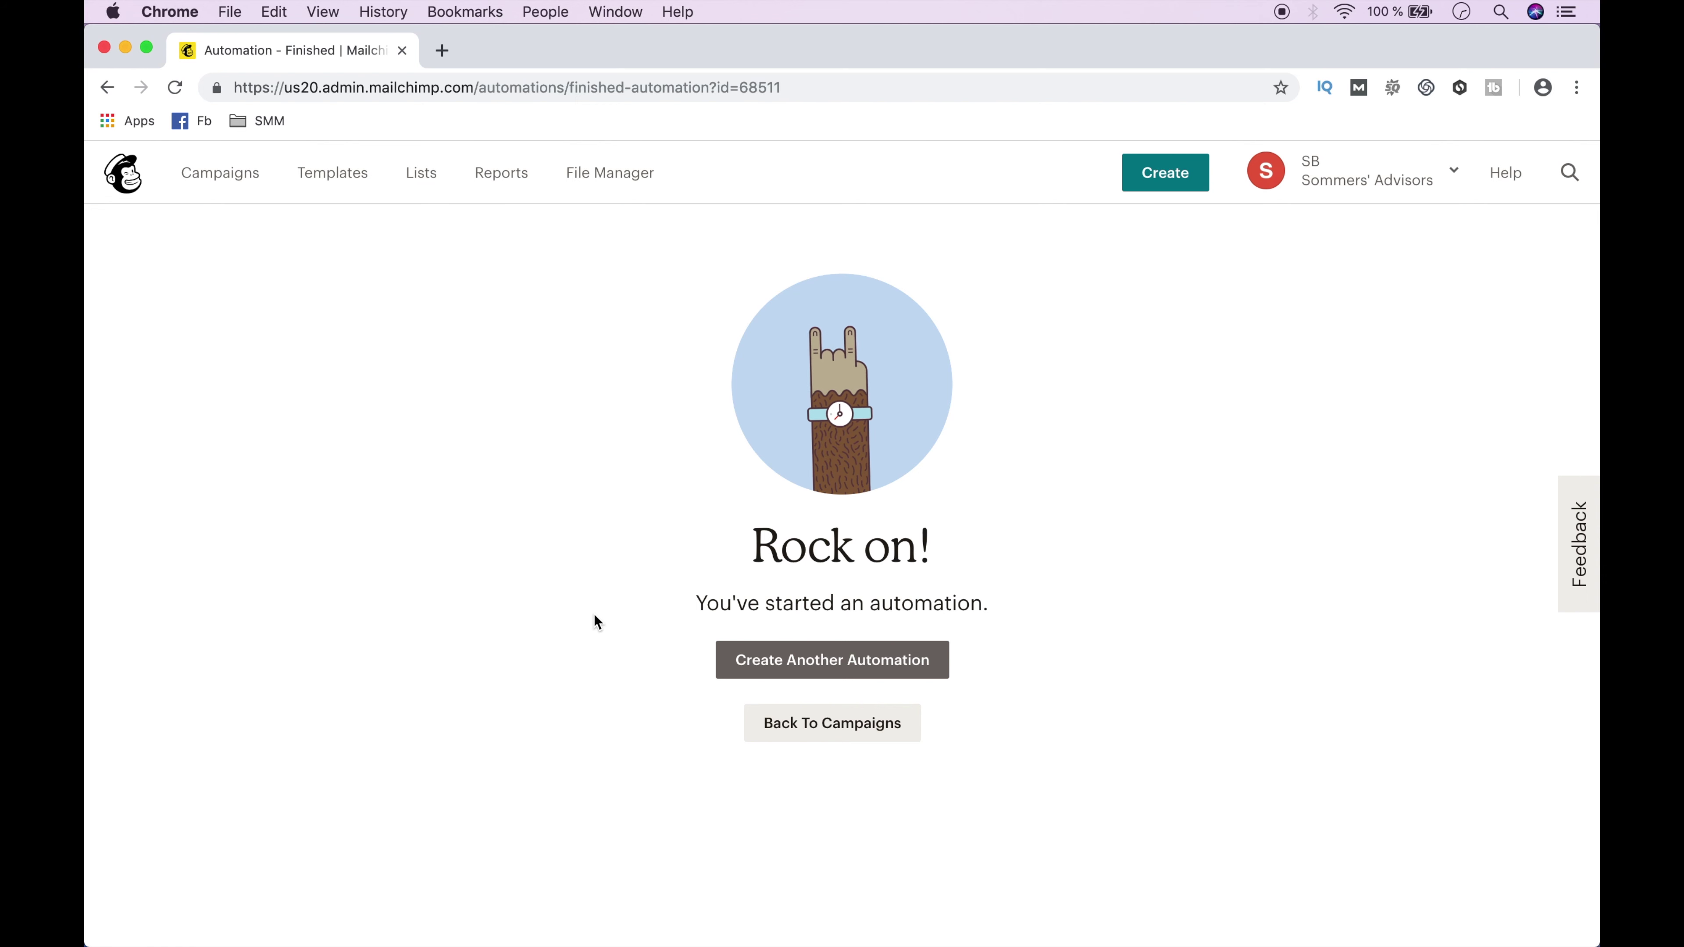
pyautogui.click(215, 189)
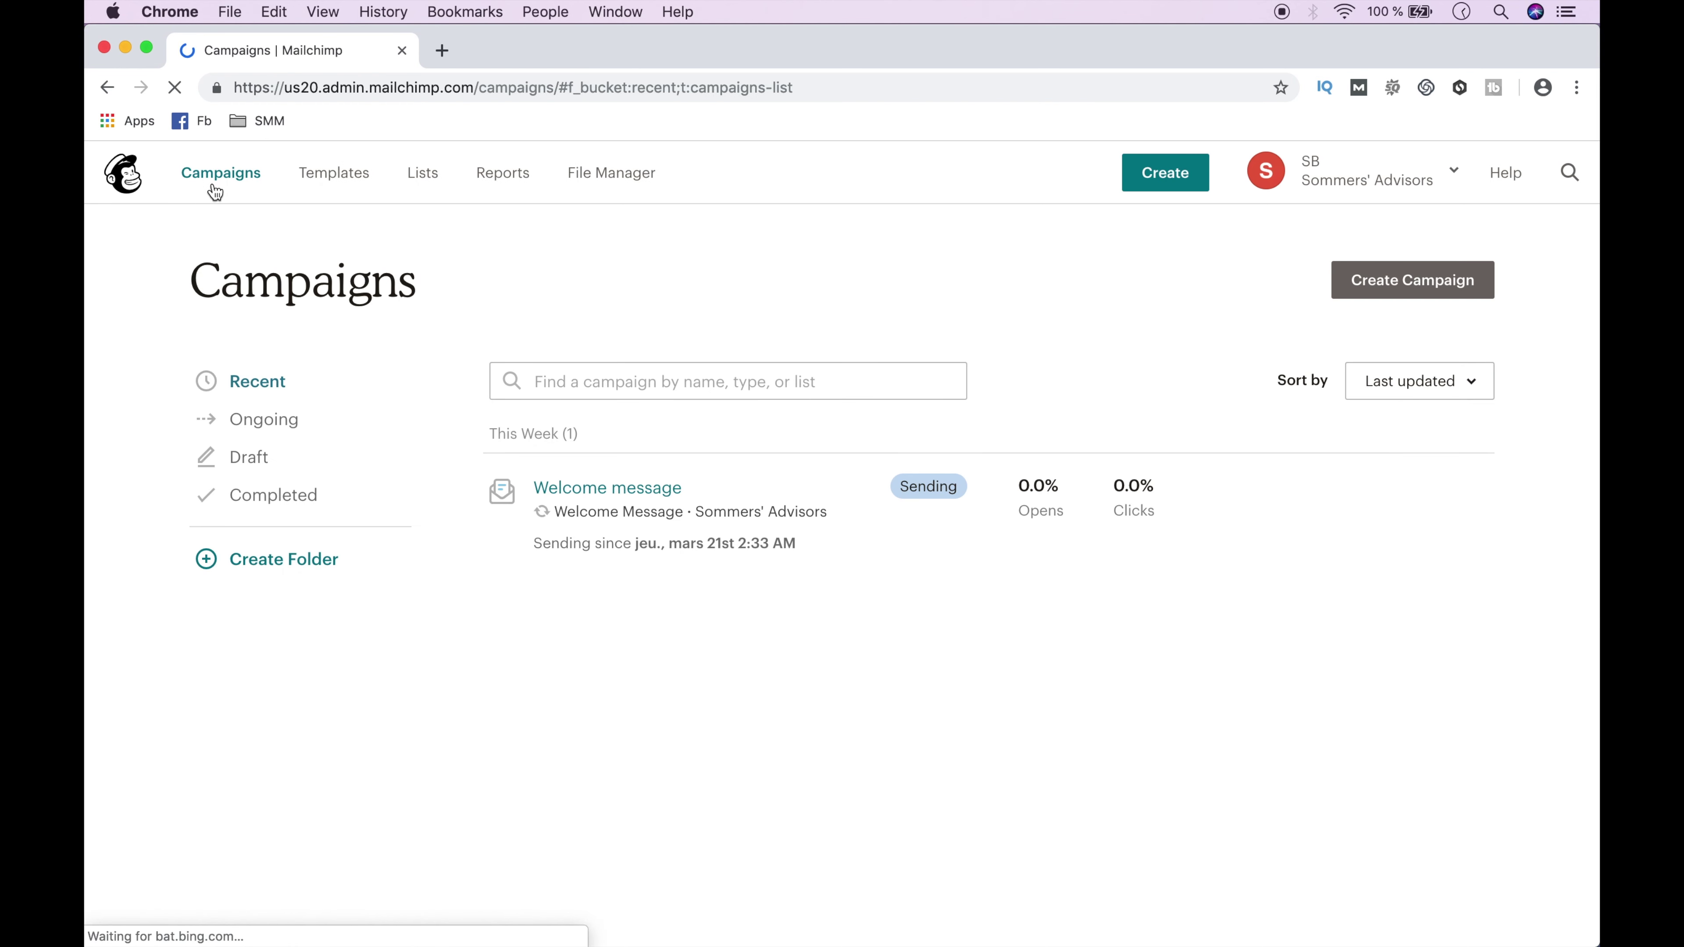
# Create a new email campaign draft named 'test'.
pyautogui.click(1419, 280)
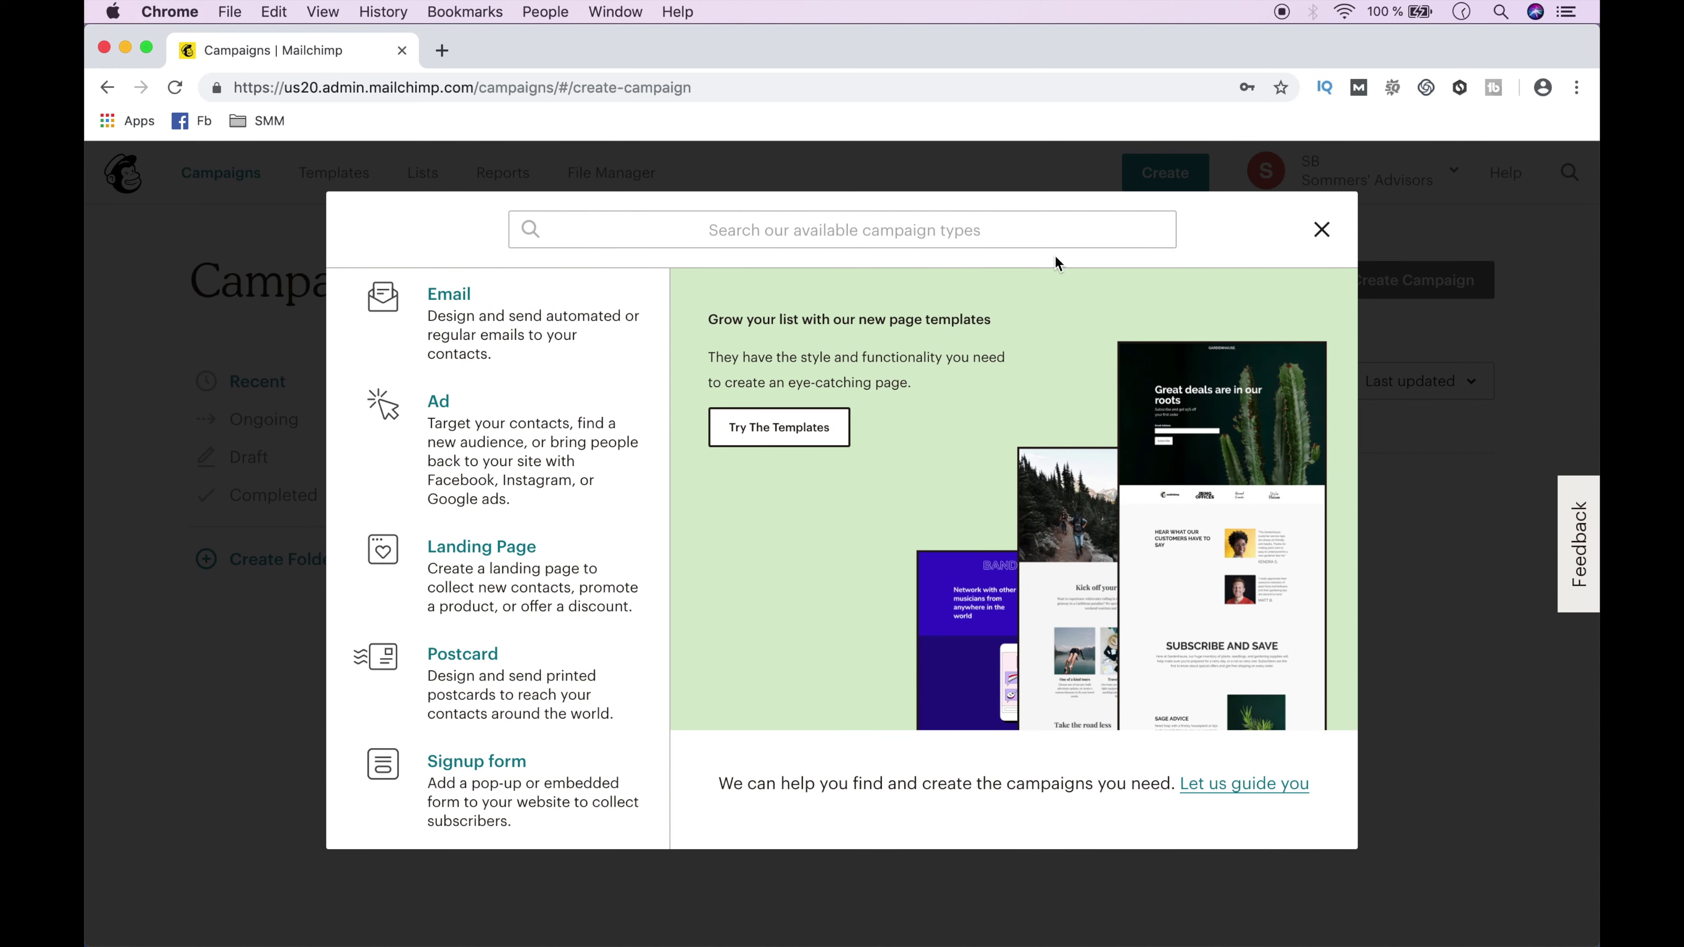
pyautogui.click(508, 340)
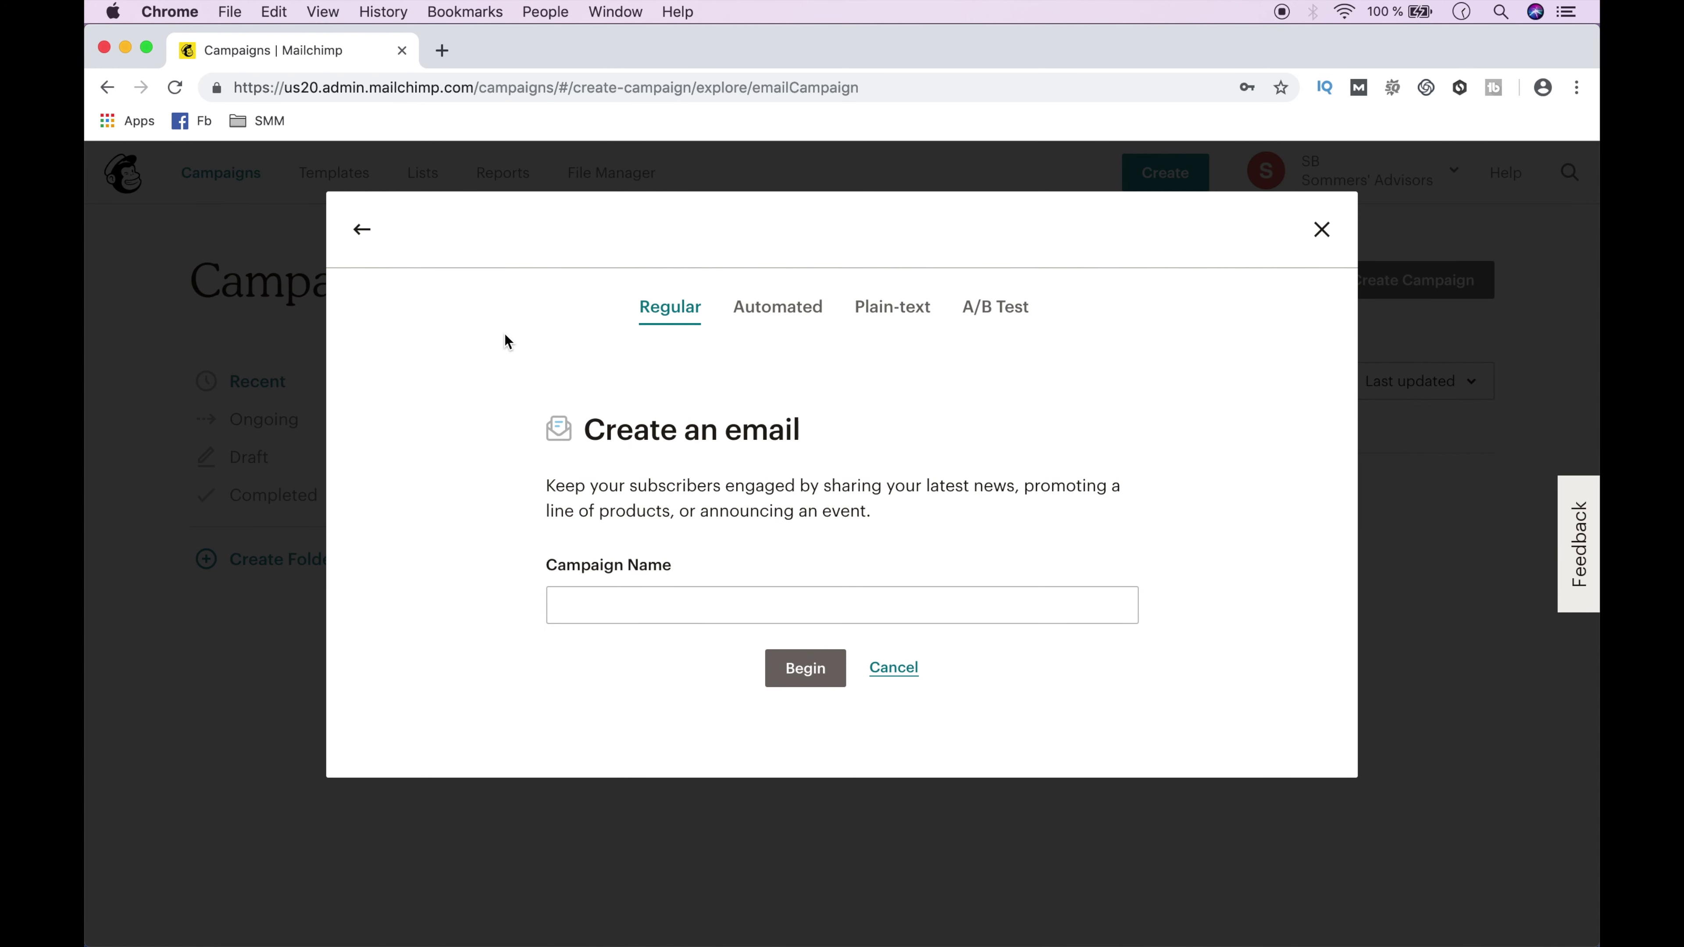
pyautogui.click(569, 608)
pyautogui.write('test')
pyautogui.click(805, 668)
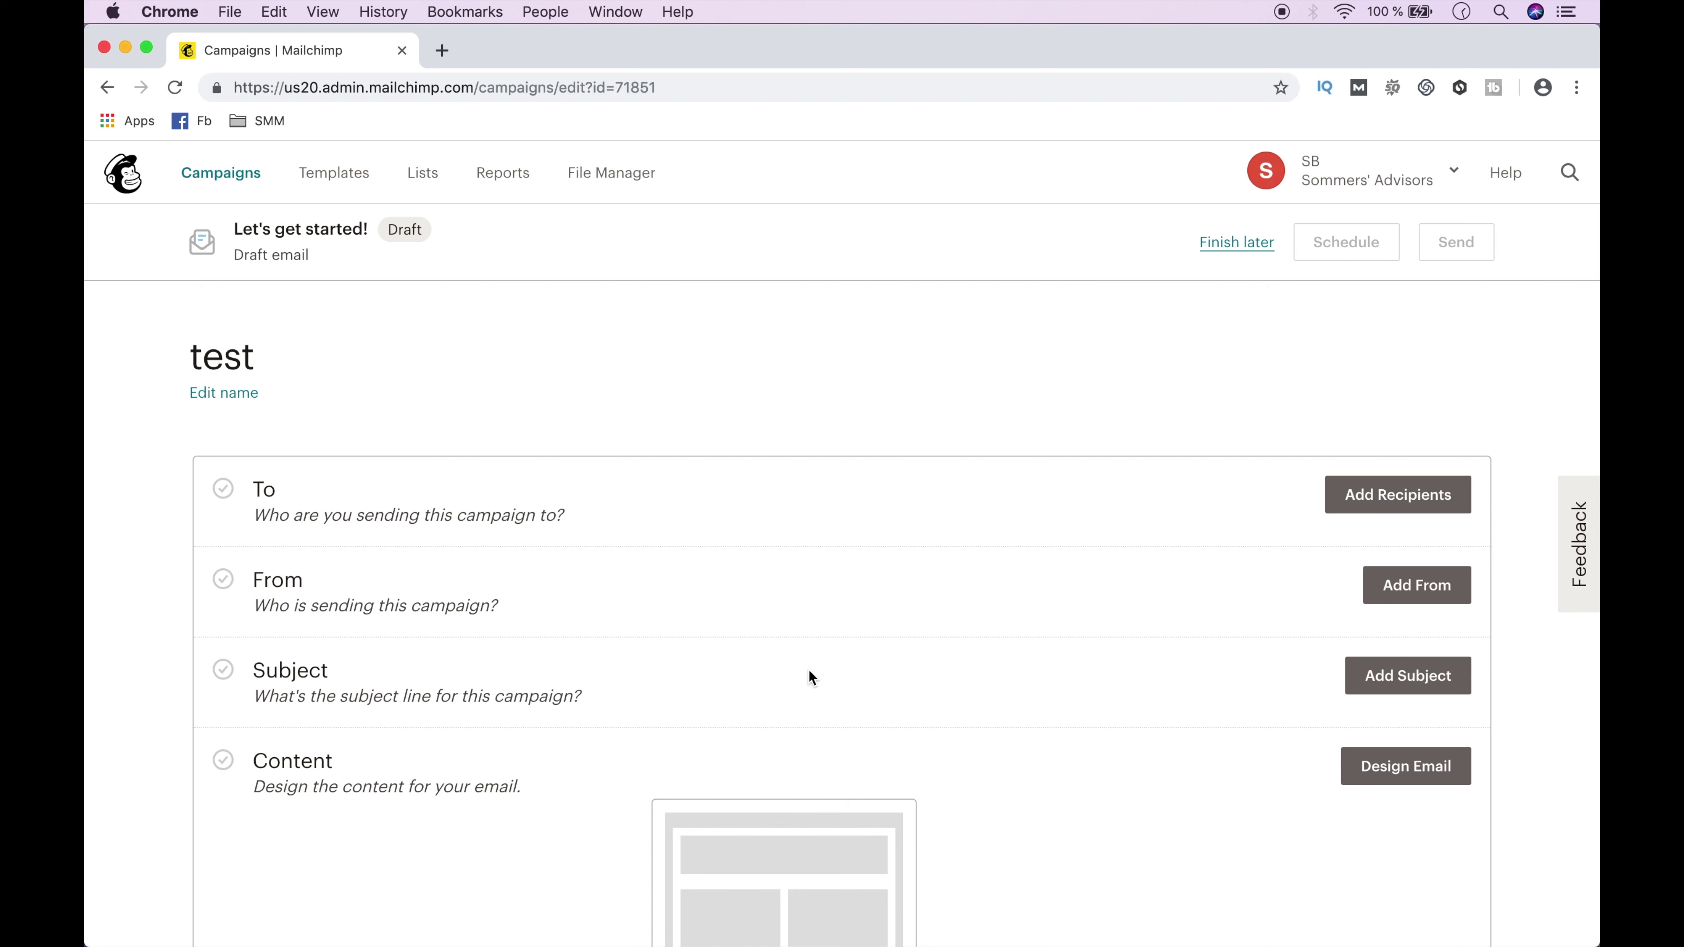
# Address it to the Sommers' Advisors list with a new segment given as pasted emails.
pyautogui.click(1393, 498)
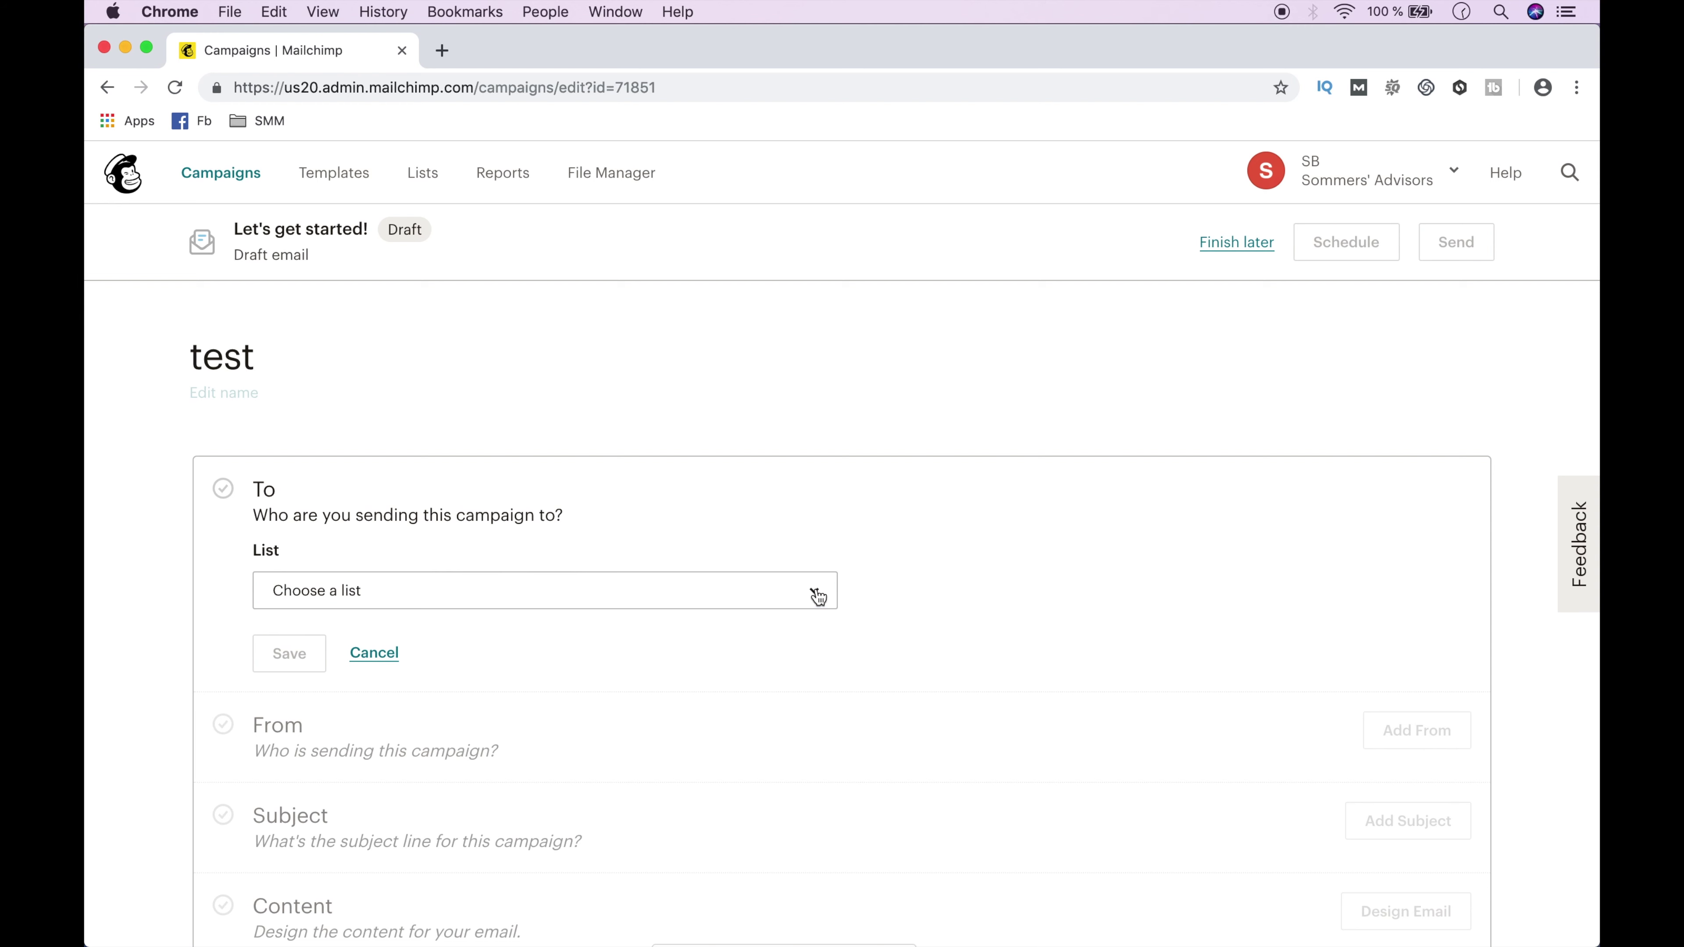
pyautogui.click(815, 592)
pyautogui.click(802, 702)
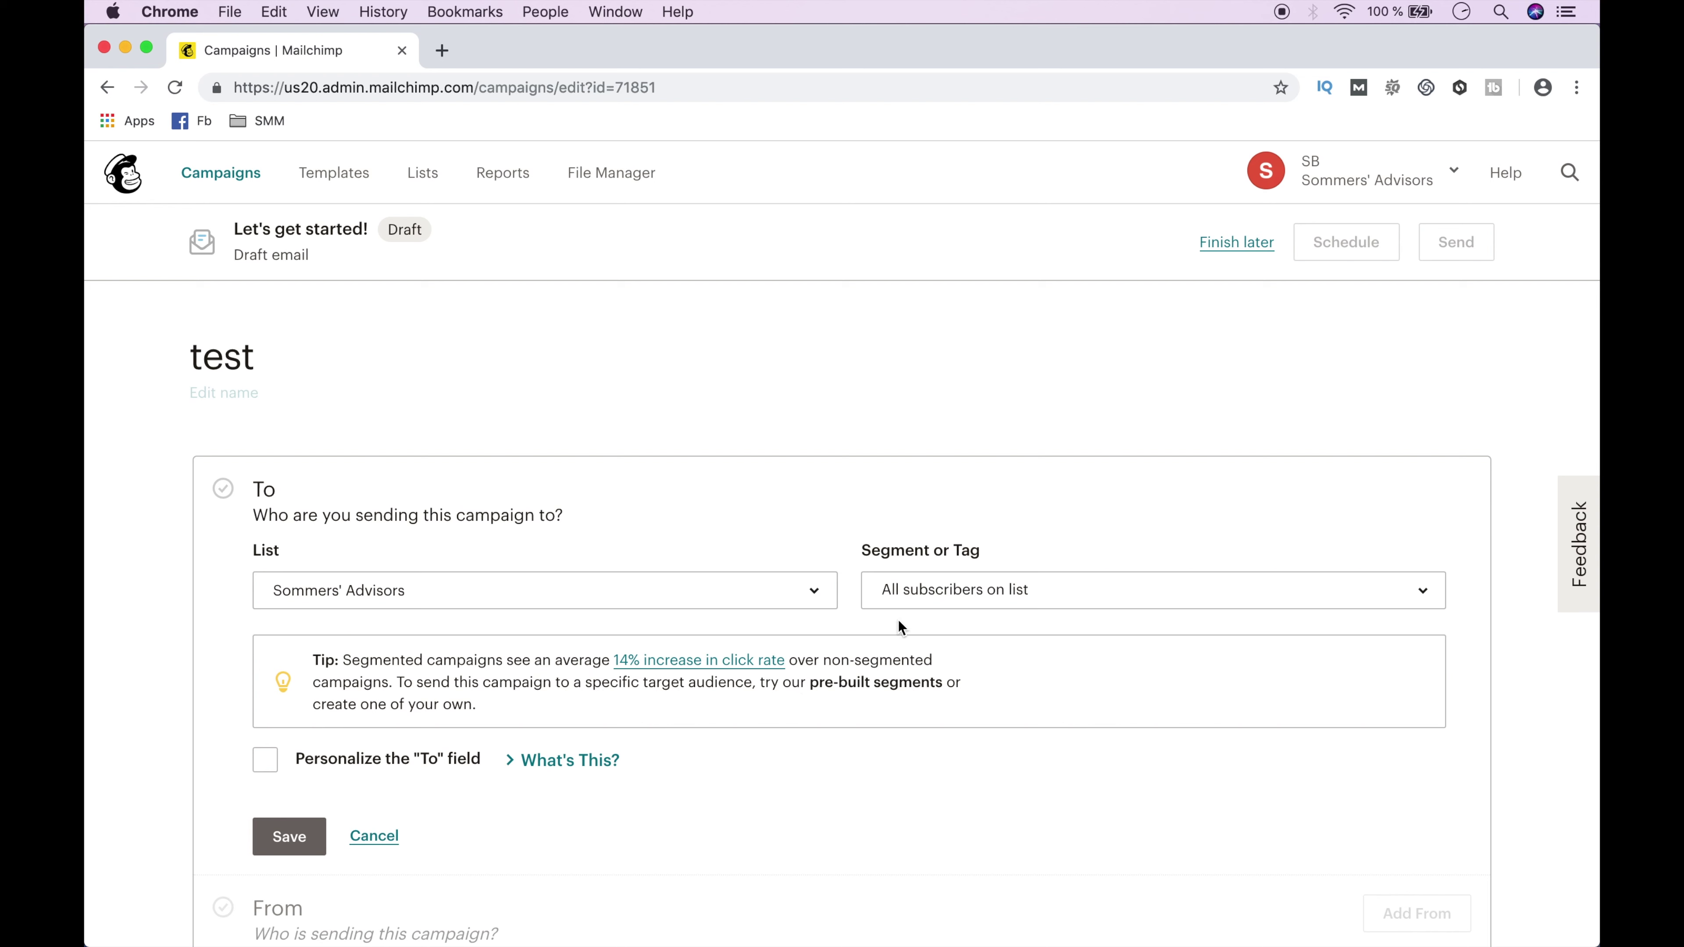
pyautogui.click(950, 596)
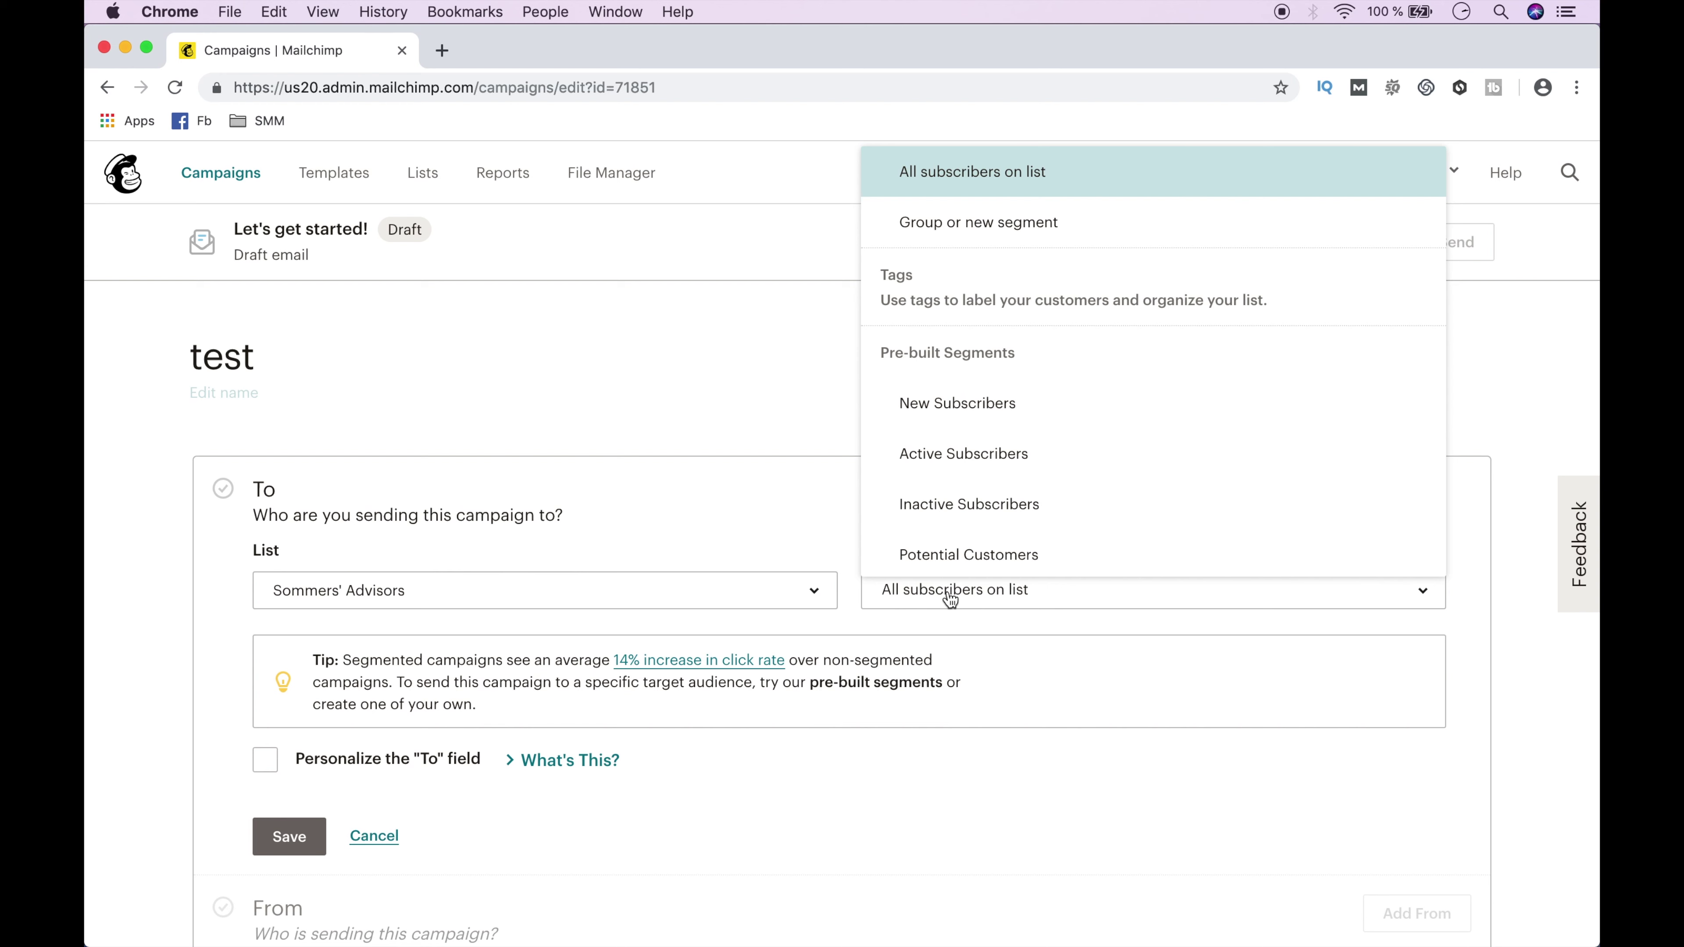
pyautogui.click(995, 222)
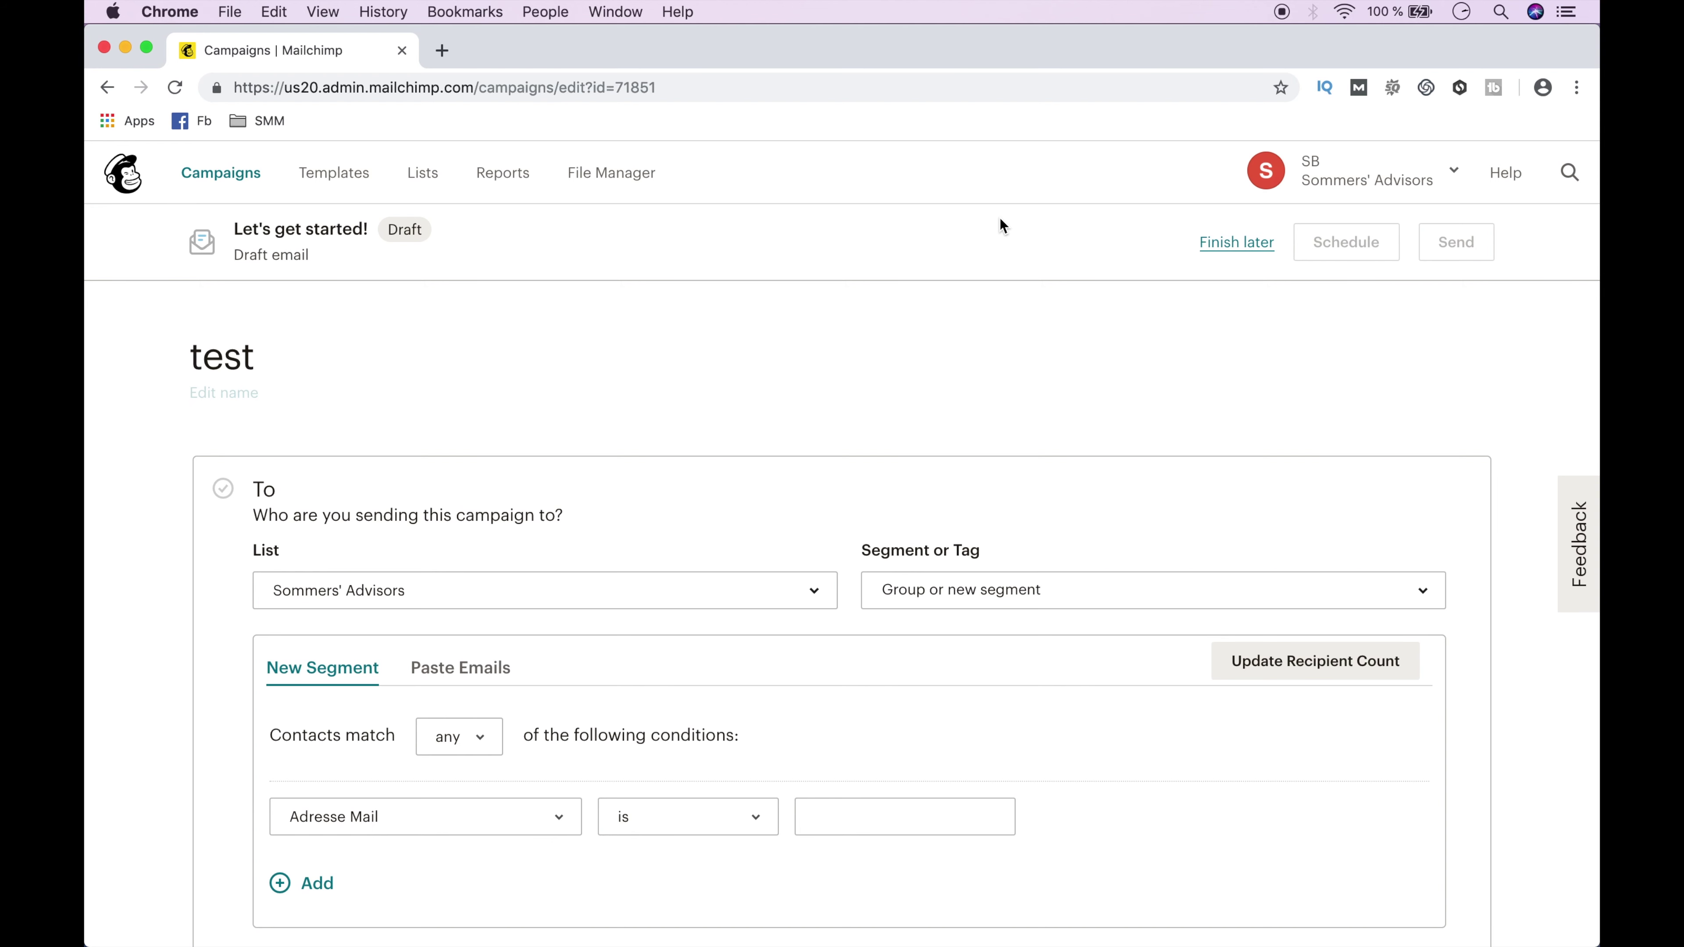
pyautogui.scroll(-4, 571, 655)
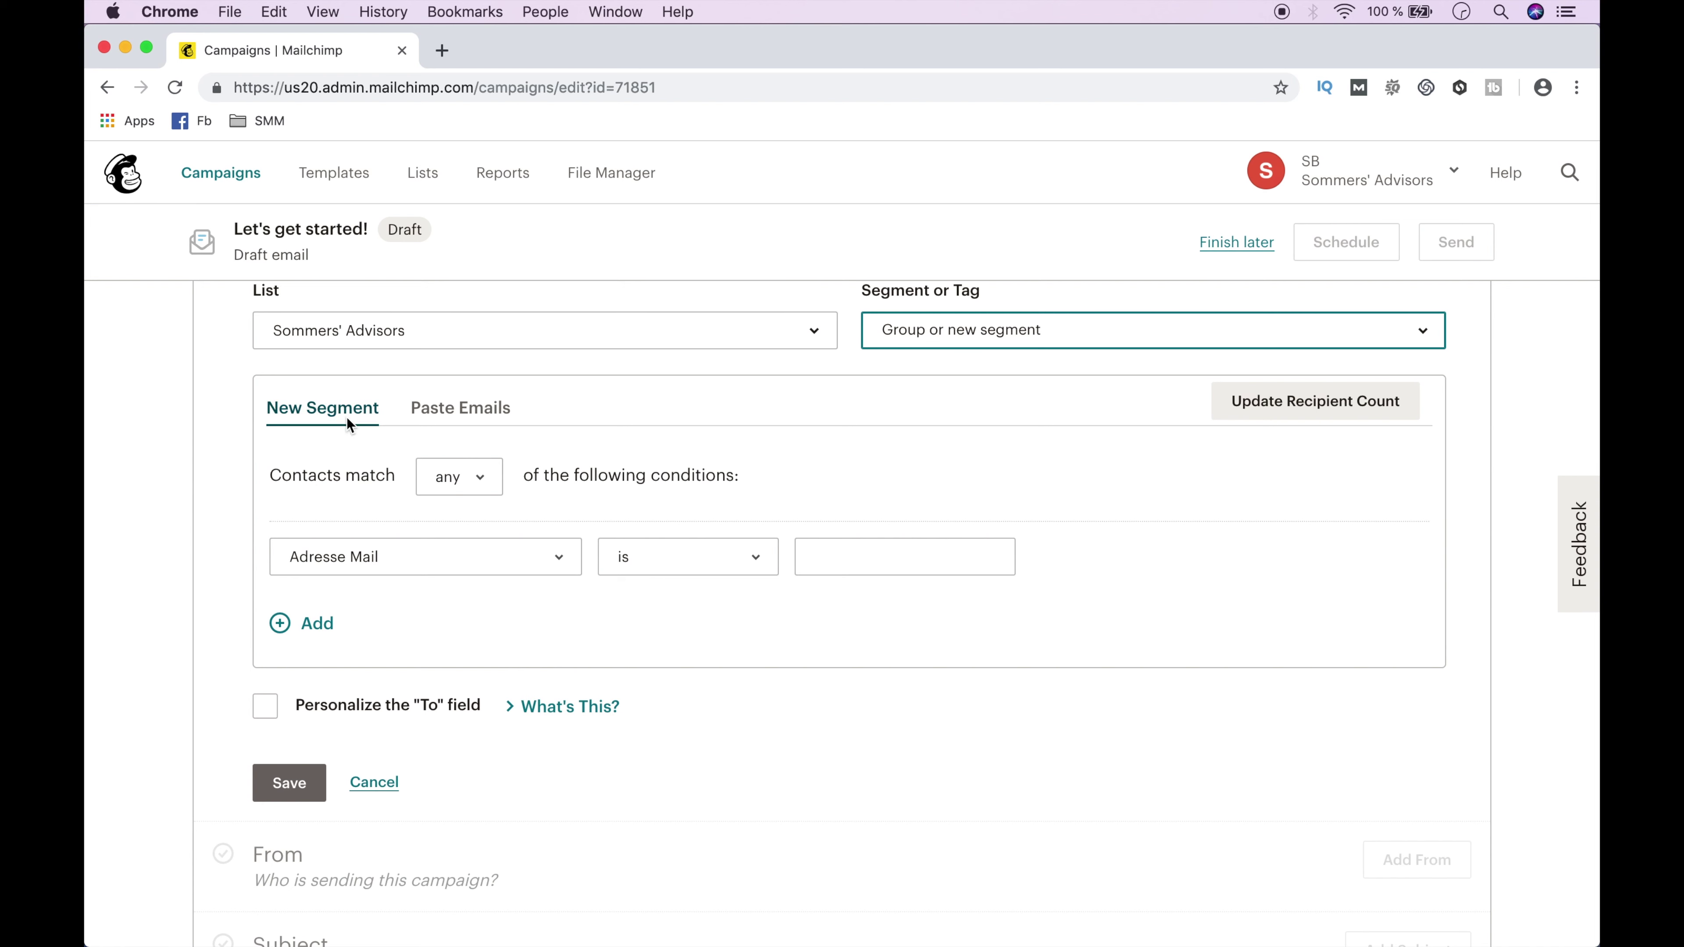
pyautogui.click(436, 411)
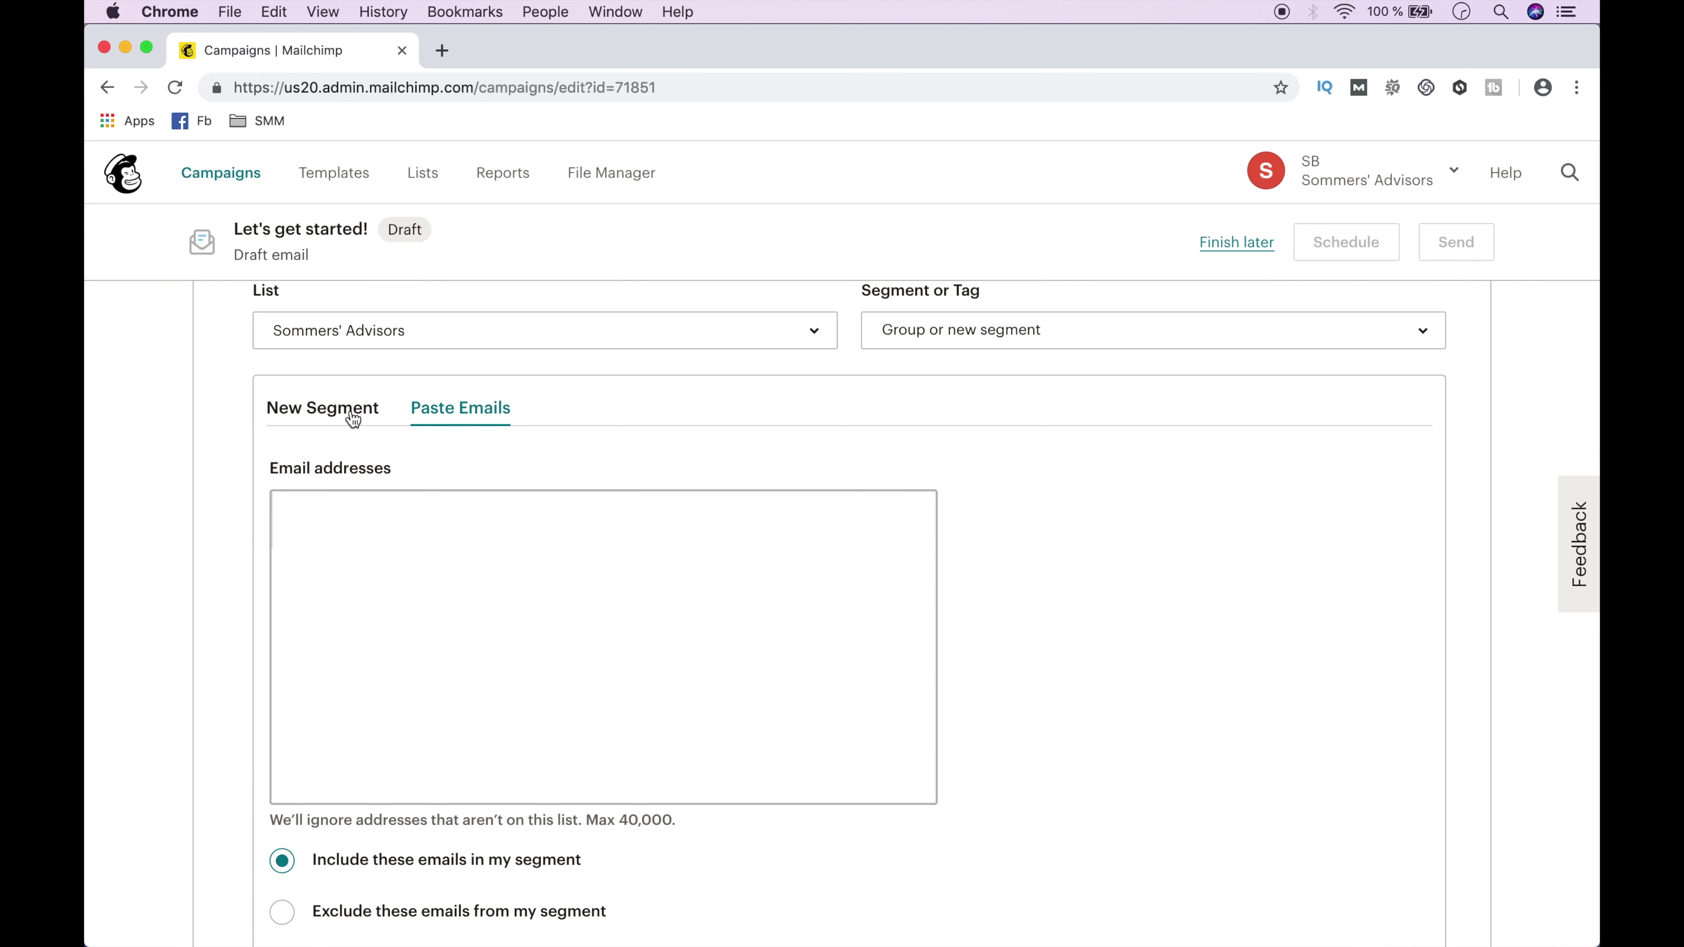